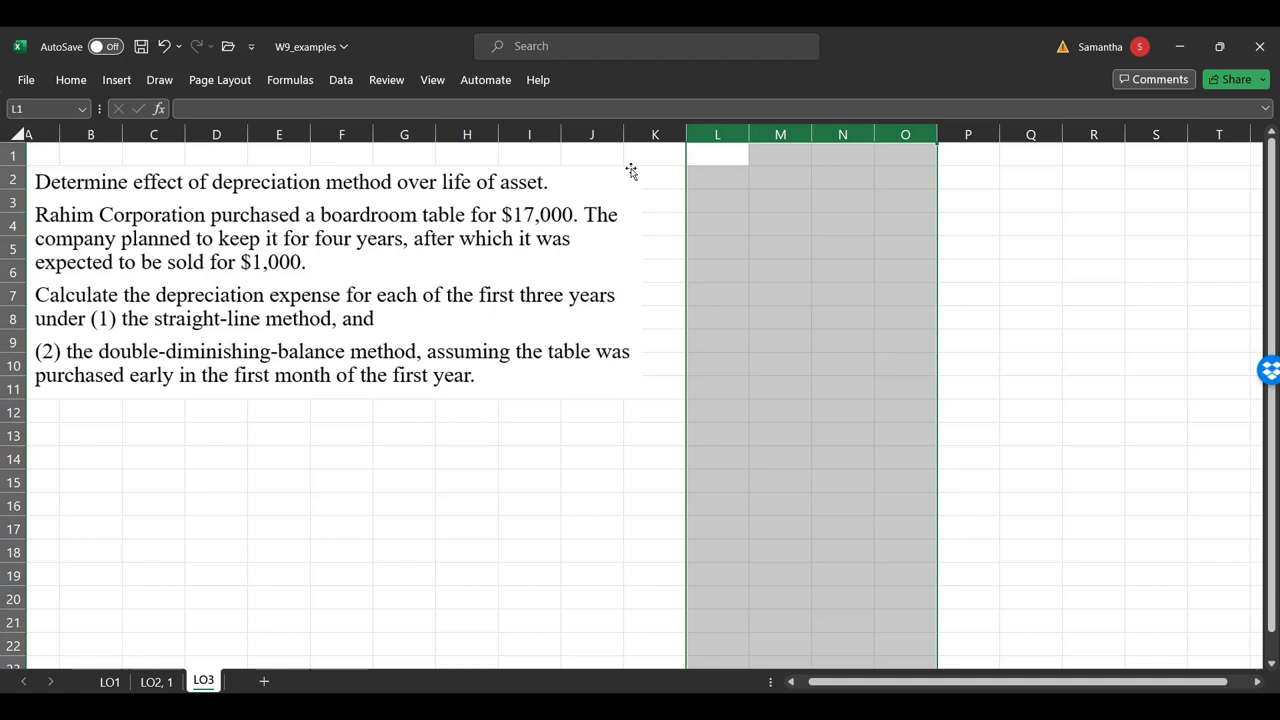
- Enter the part label "1)" in cell L3
click(700, 206)
text(1)
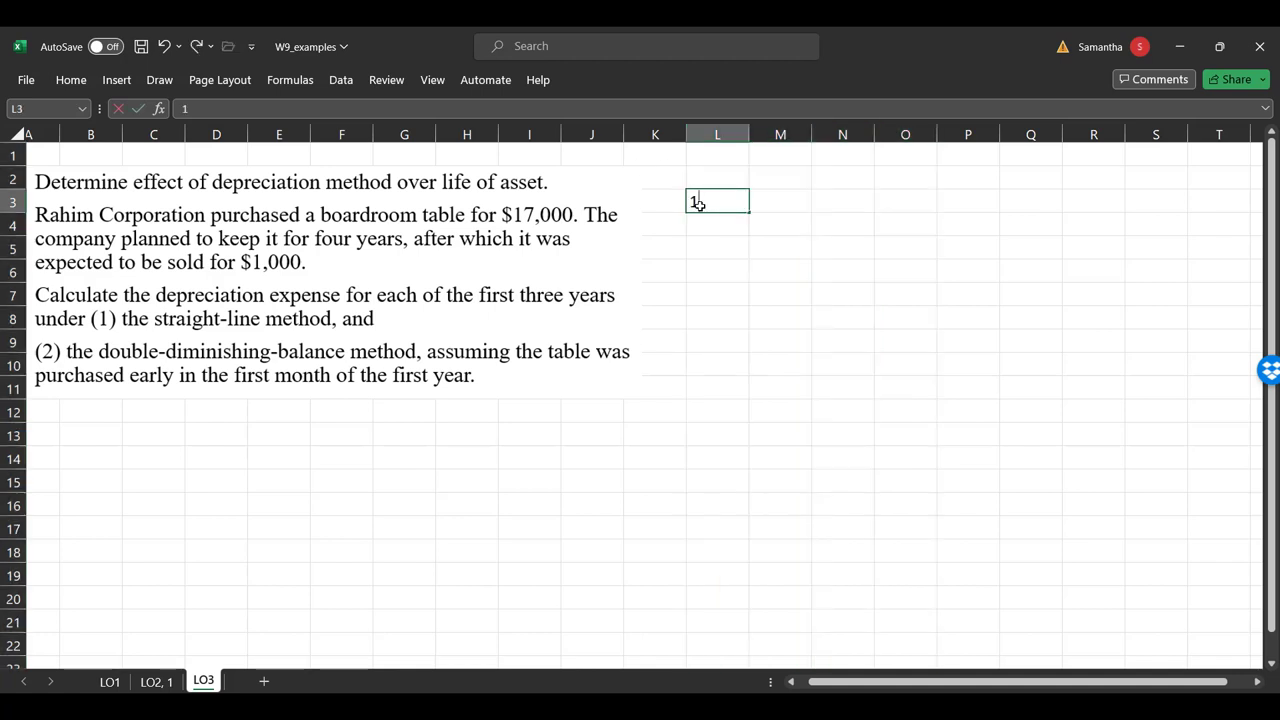
click(843, 360)
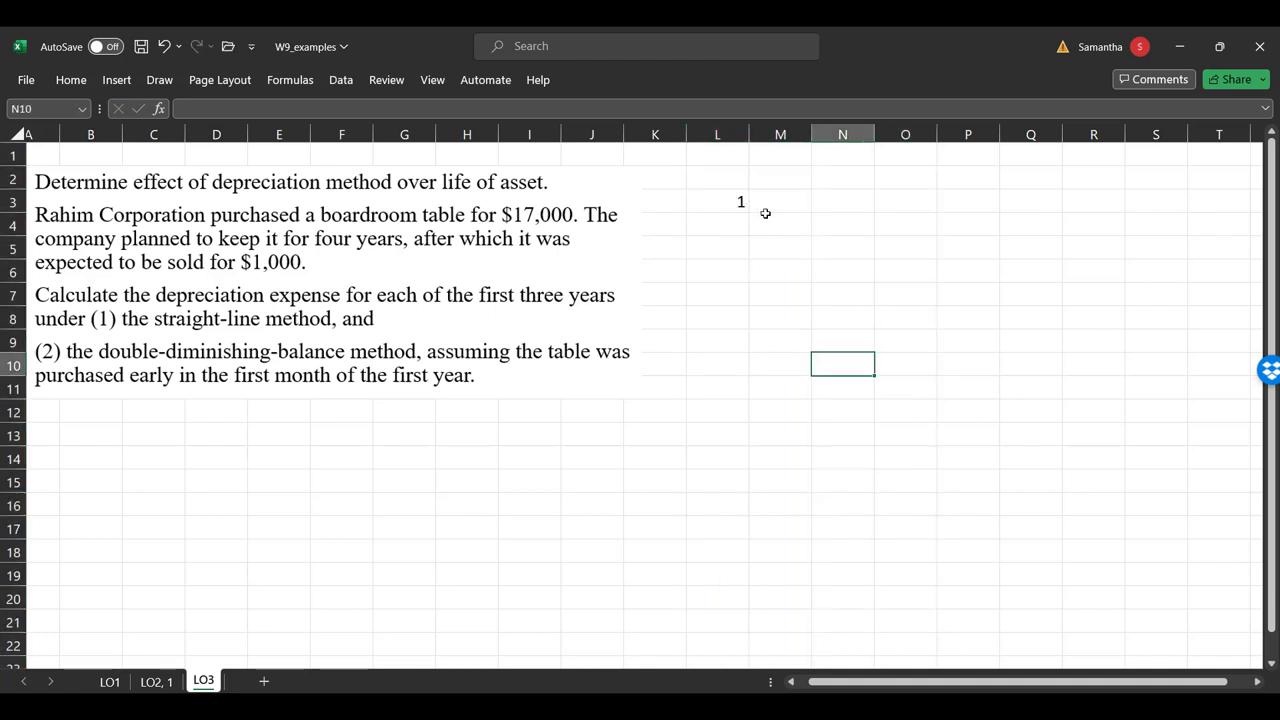
click(726, 211)
double_click(726, 218)
text())
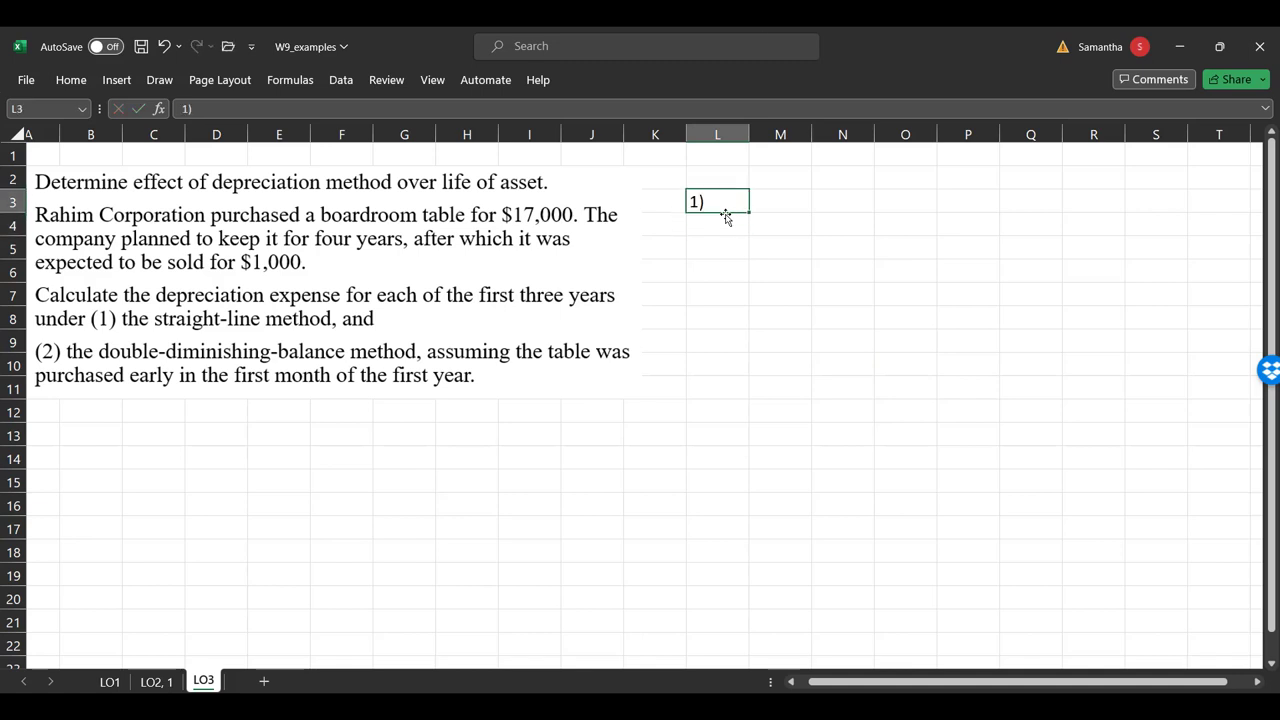
key(Tab)
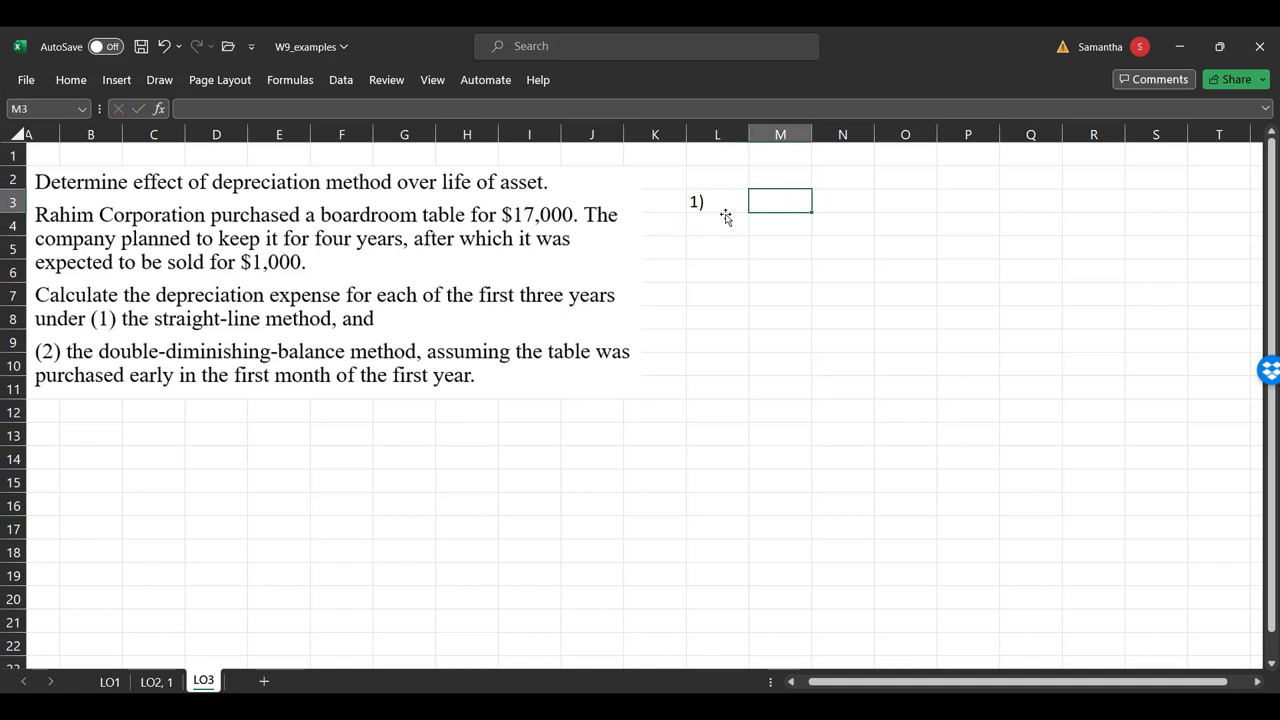
- Calculate the depreciable amount in M3 with the formula =17000-1000
text(=17000-)
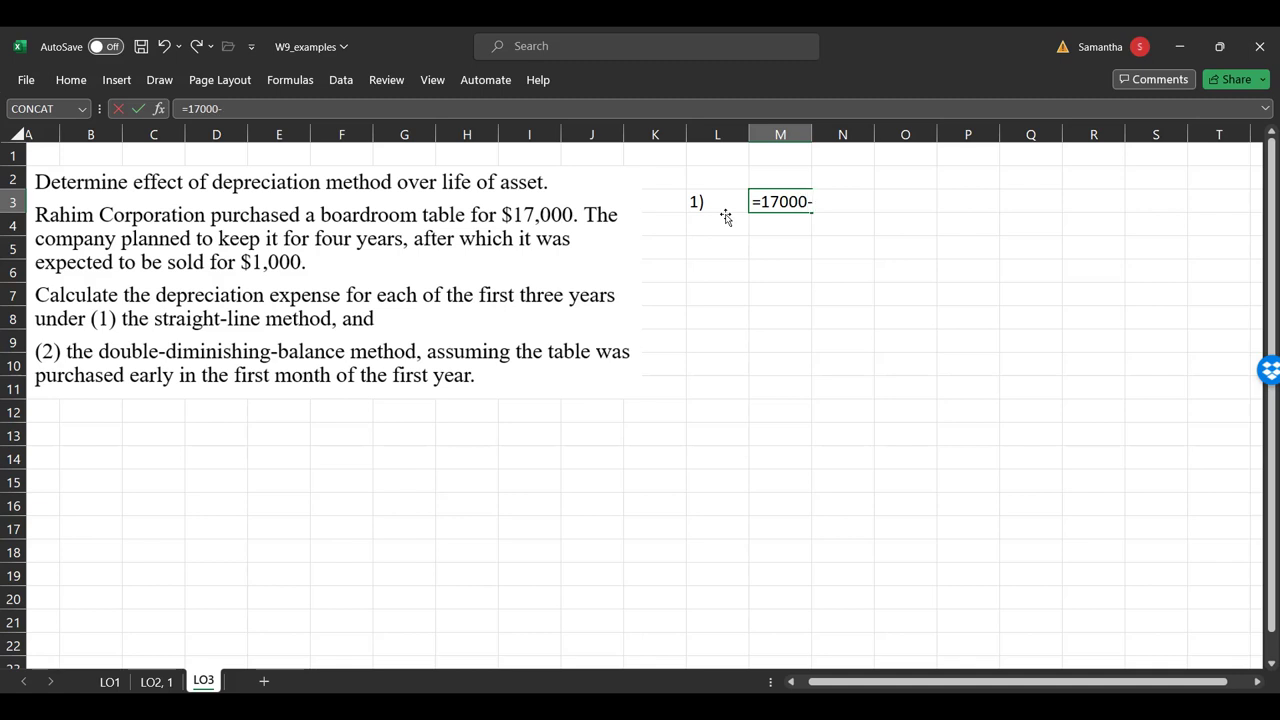
text(1000)
key(Return)
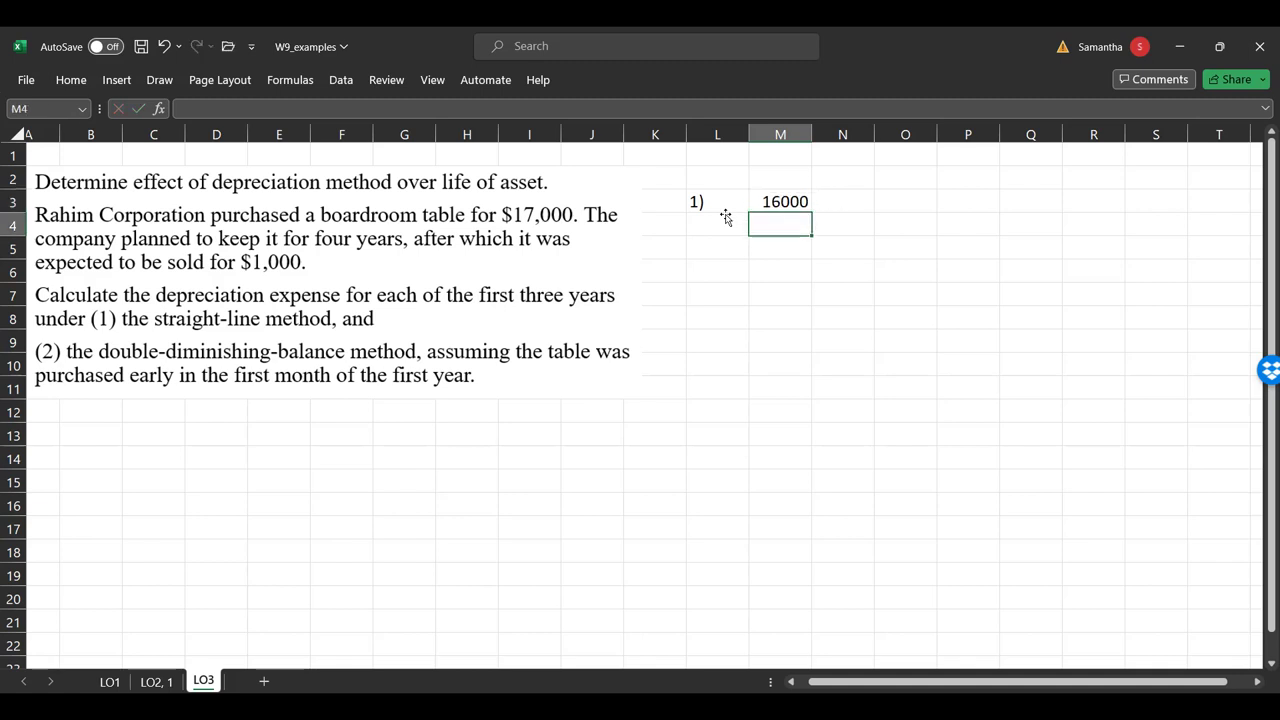
- Label the amount in N3 as "depreciable amount"
key(Up)
key(Right)
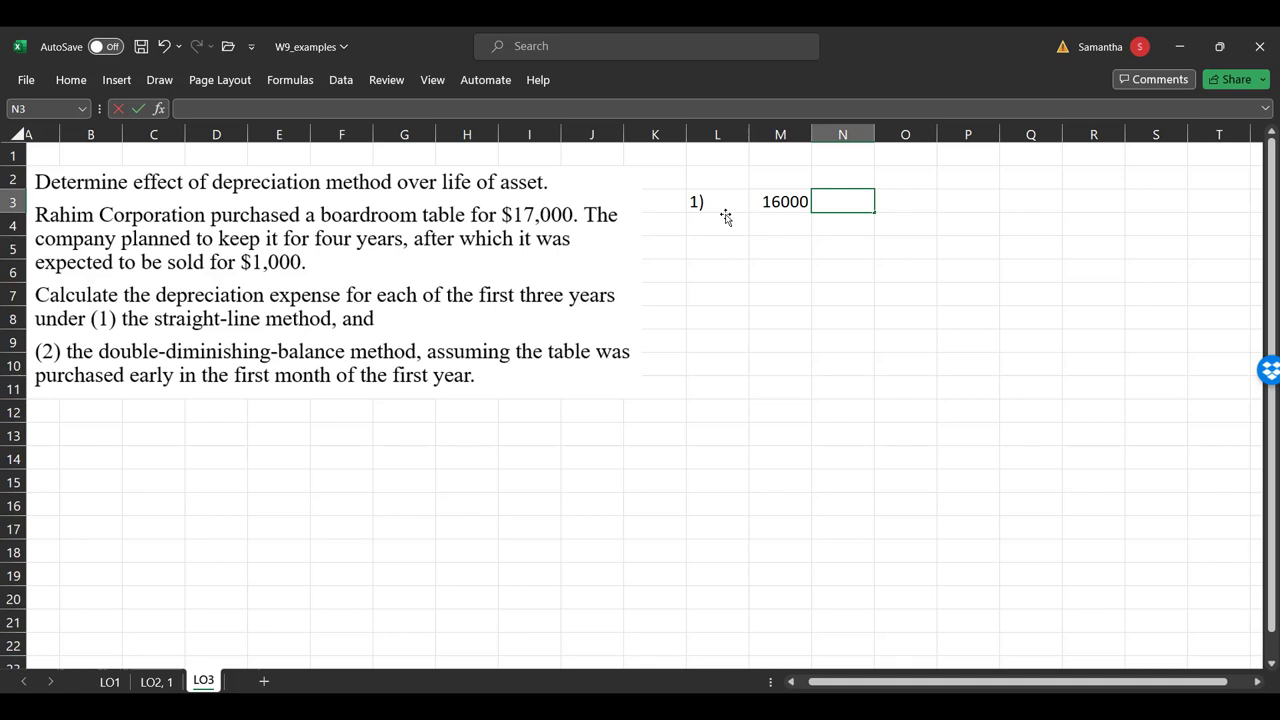
text(depreciation)
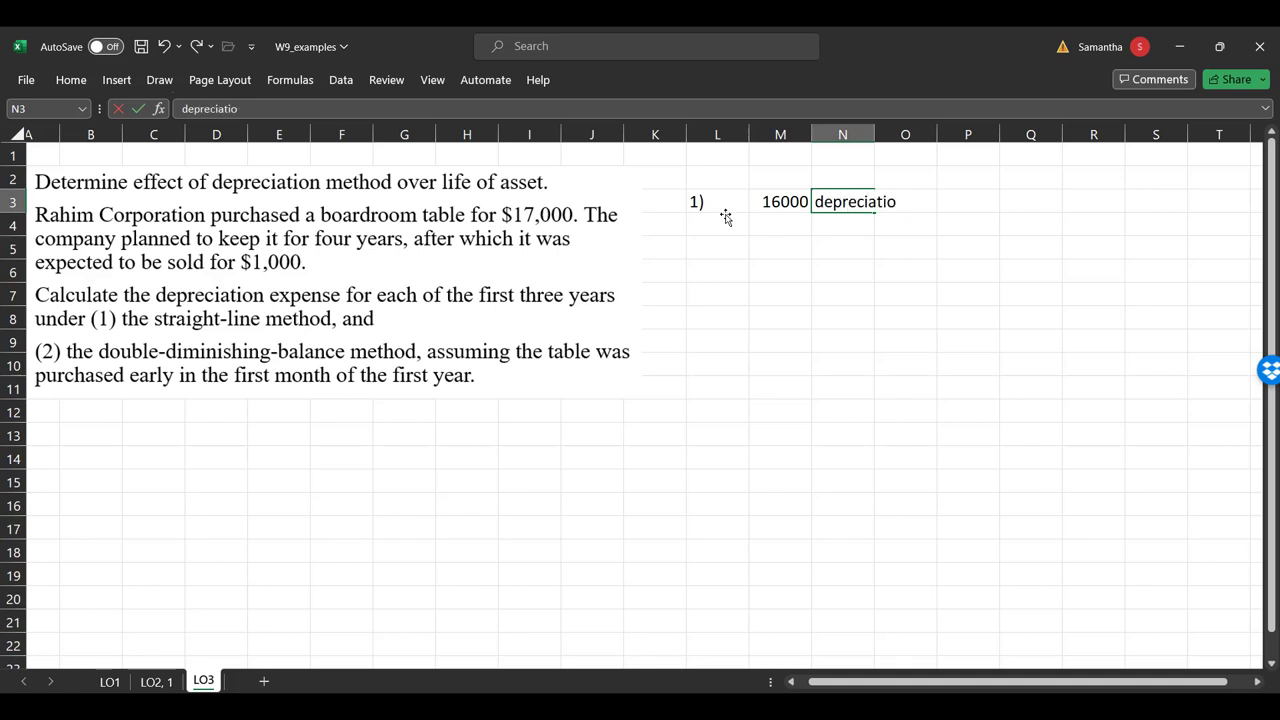
key(BackSpace)
key(BackSpace)
key(BackSpace)
text(bl)
key(BackSpace)
text(le amount)
key(Return)
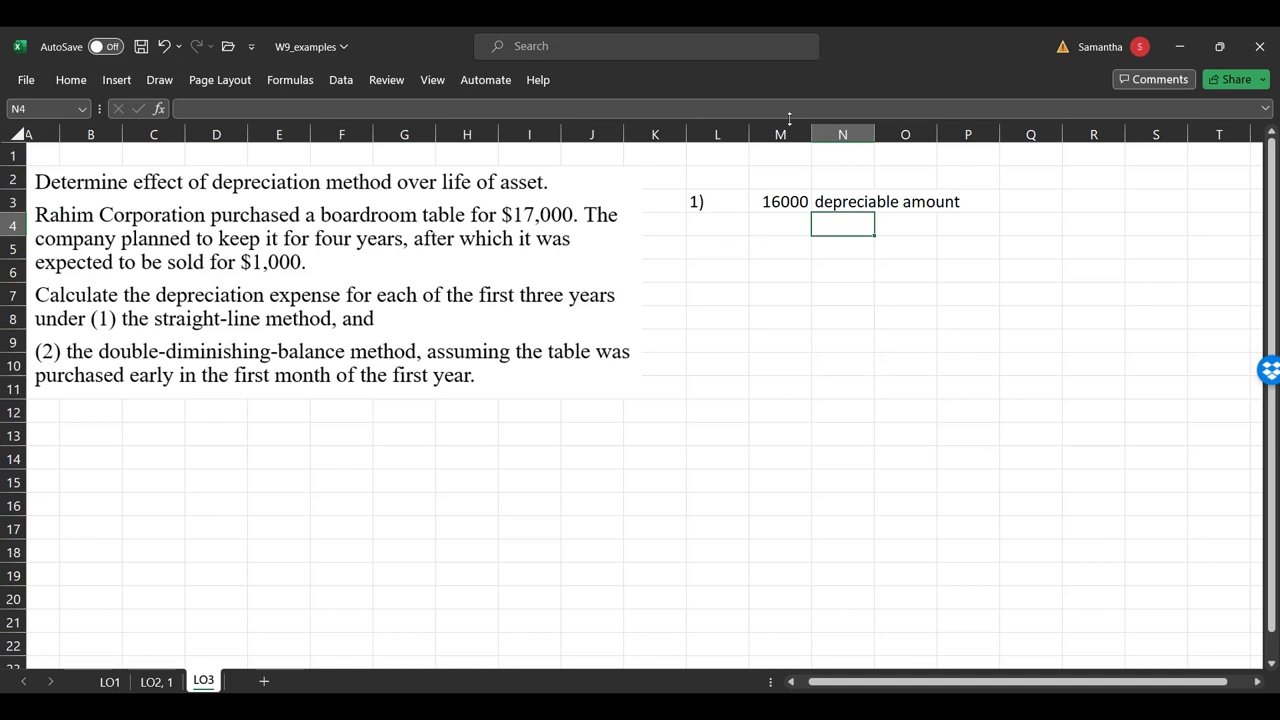
- Format column M in comma style with no decimal places
click(780, 134)
click(71, 80)
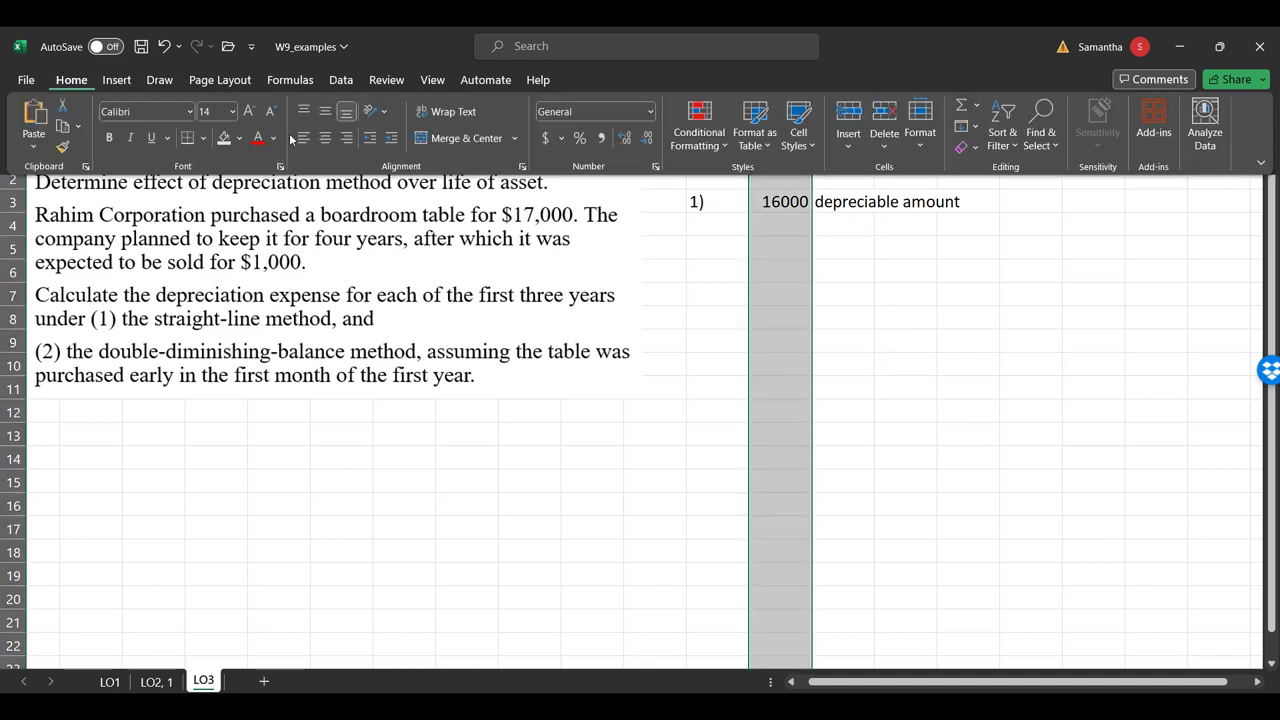
click(601, 138)
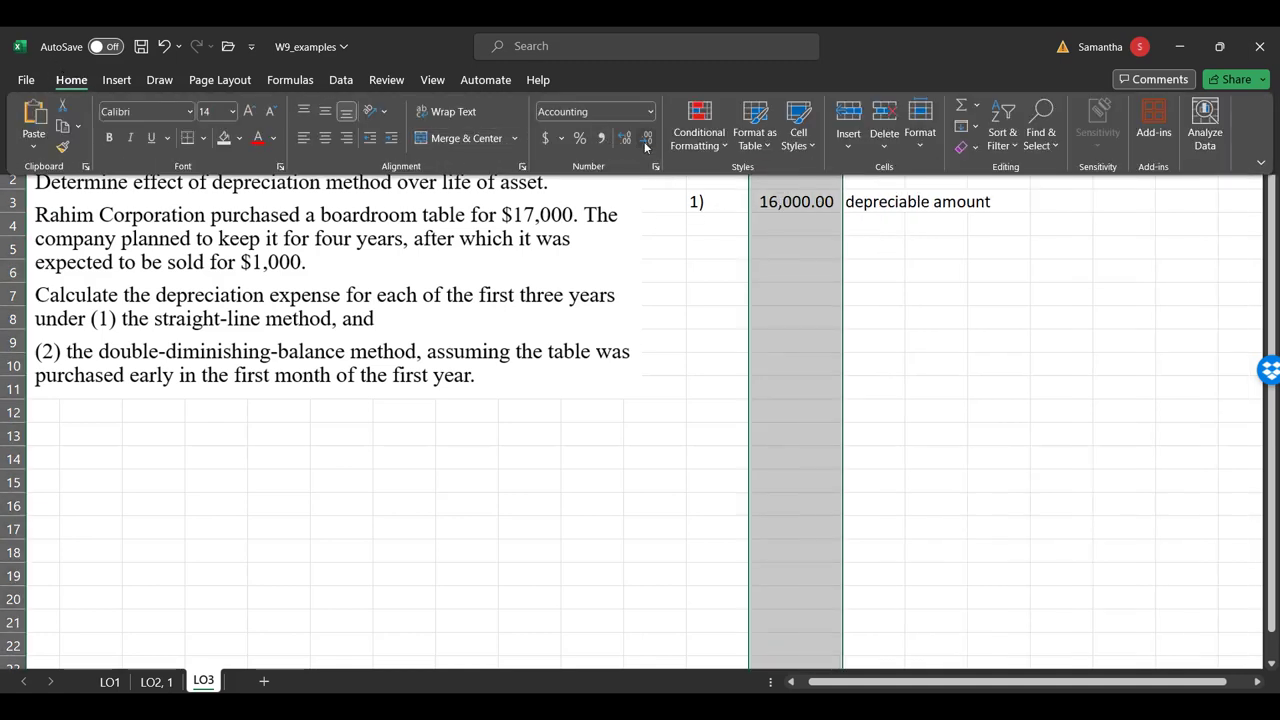
click(645, 143)
click(645, 143)
click(949, 337)
scroll(862, 442, up, 1)
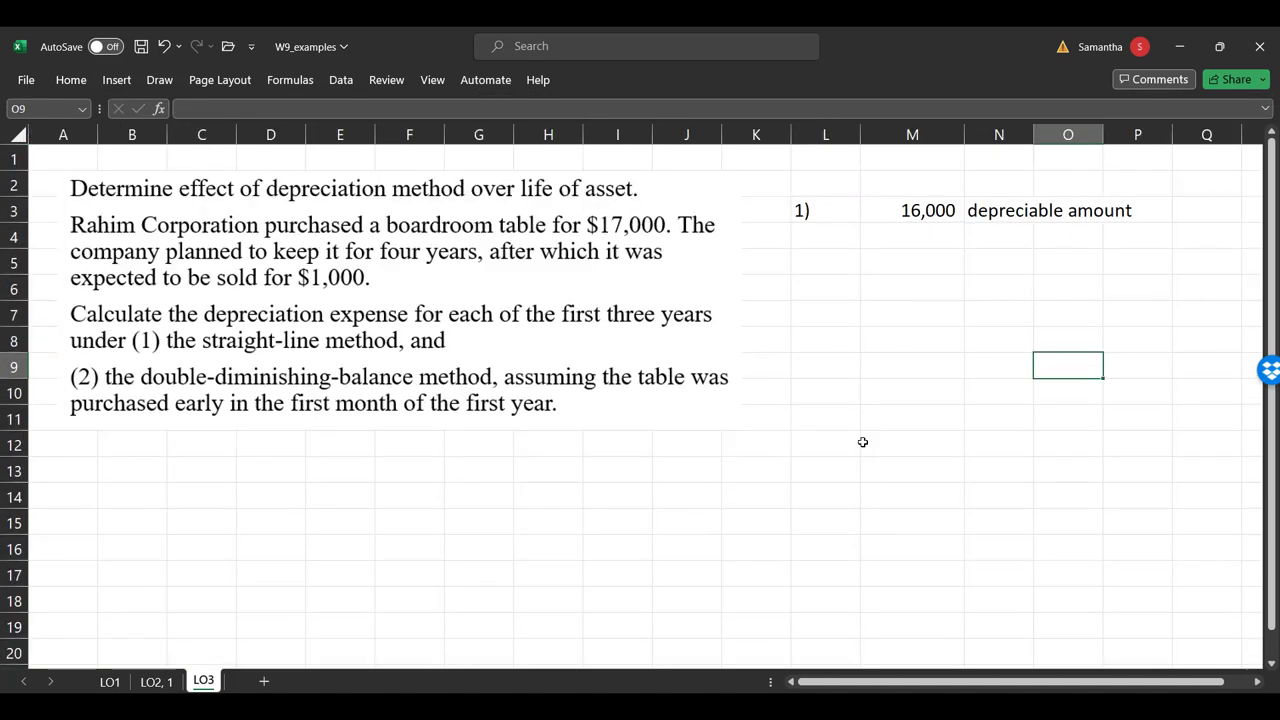
click(834, 243)
click(876, 236)
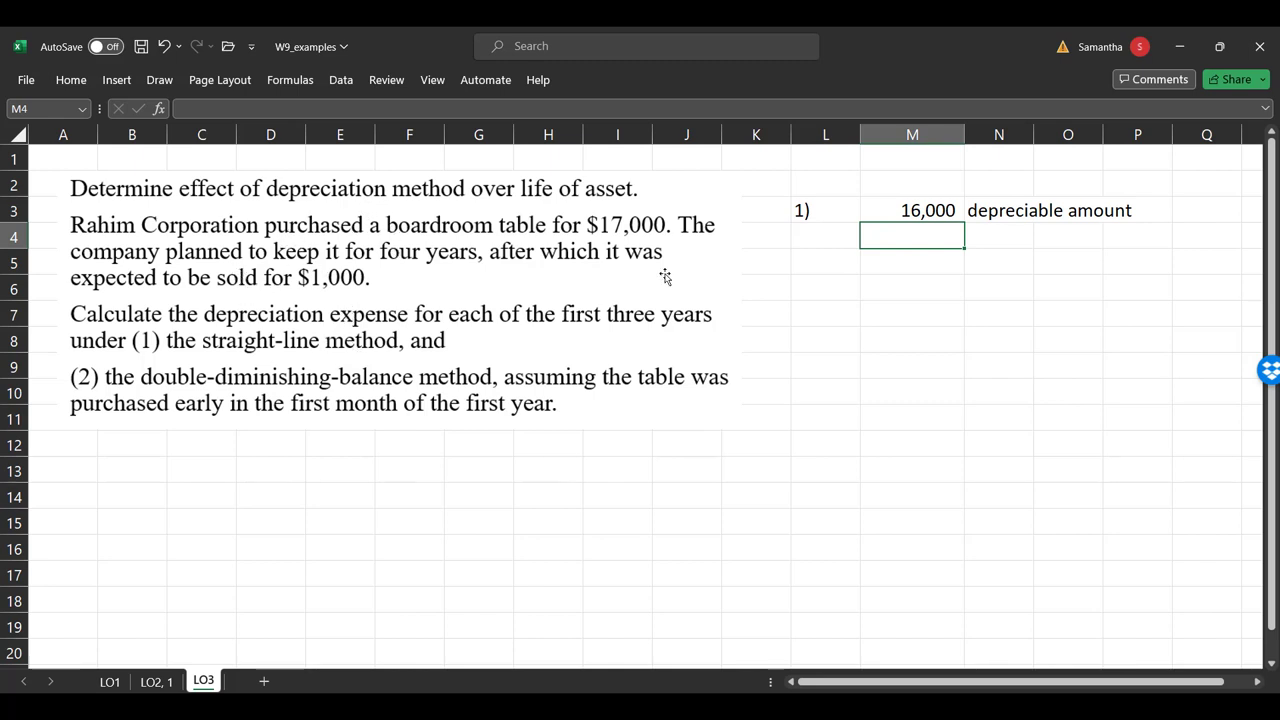
text(=)
key(Up)
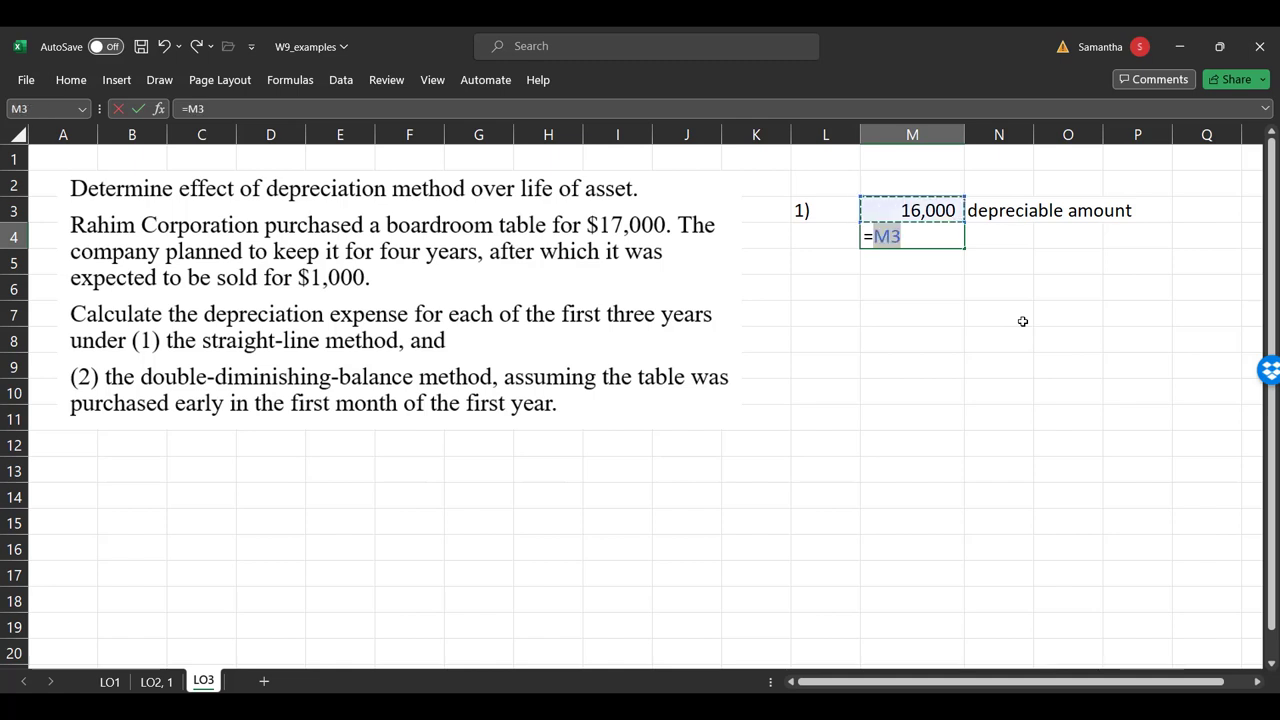
key(Escape)
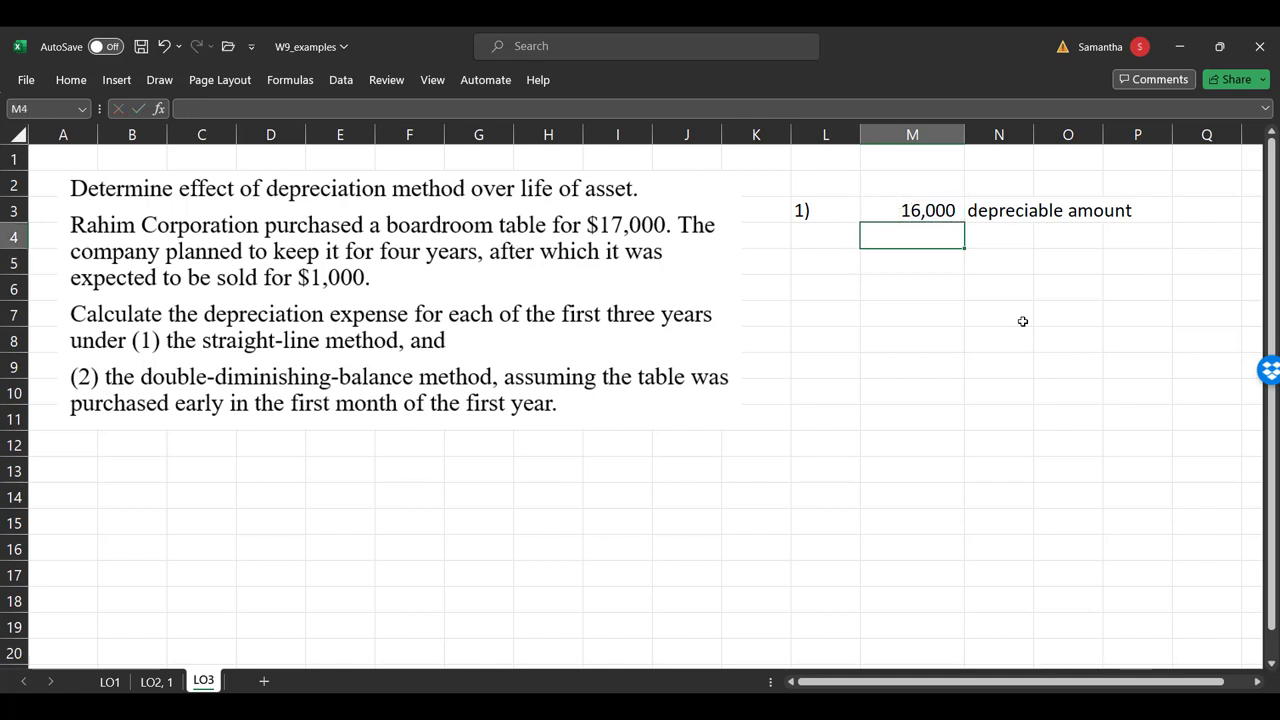
- Enter 4 in M4 and label it "years, useful life" in N4
text(4)
key(Tab)
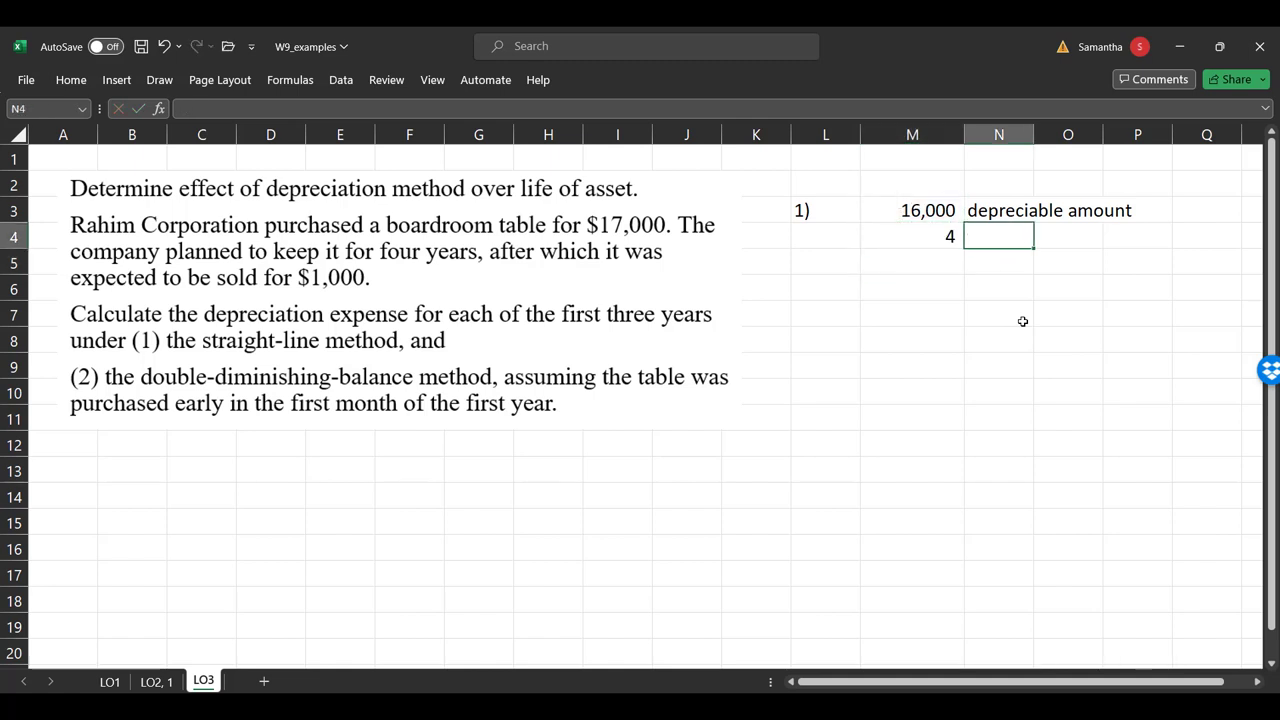
text(yea)
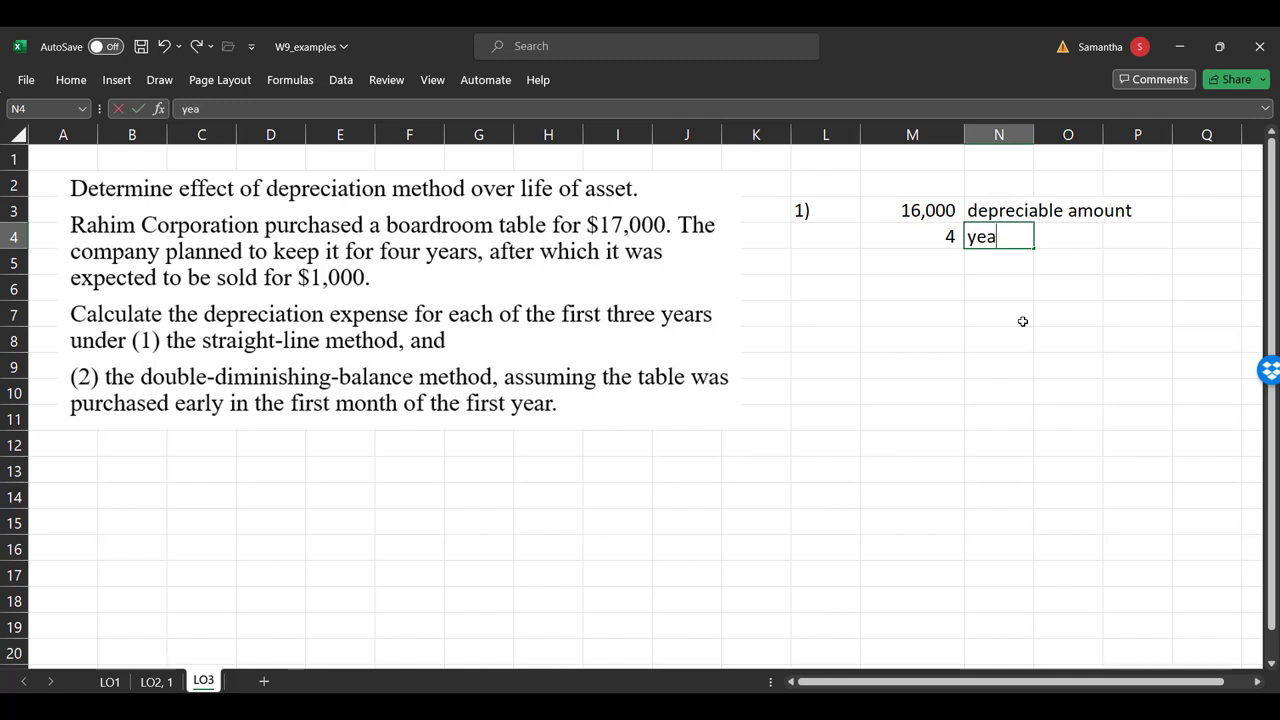
text(rs, useful life)
key(Return)
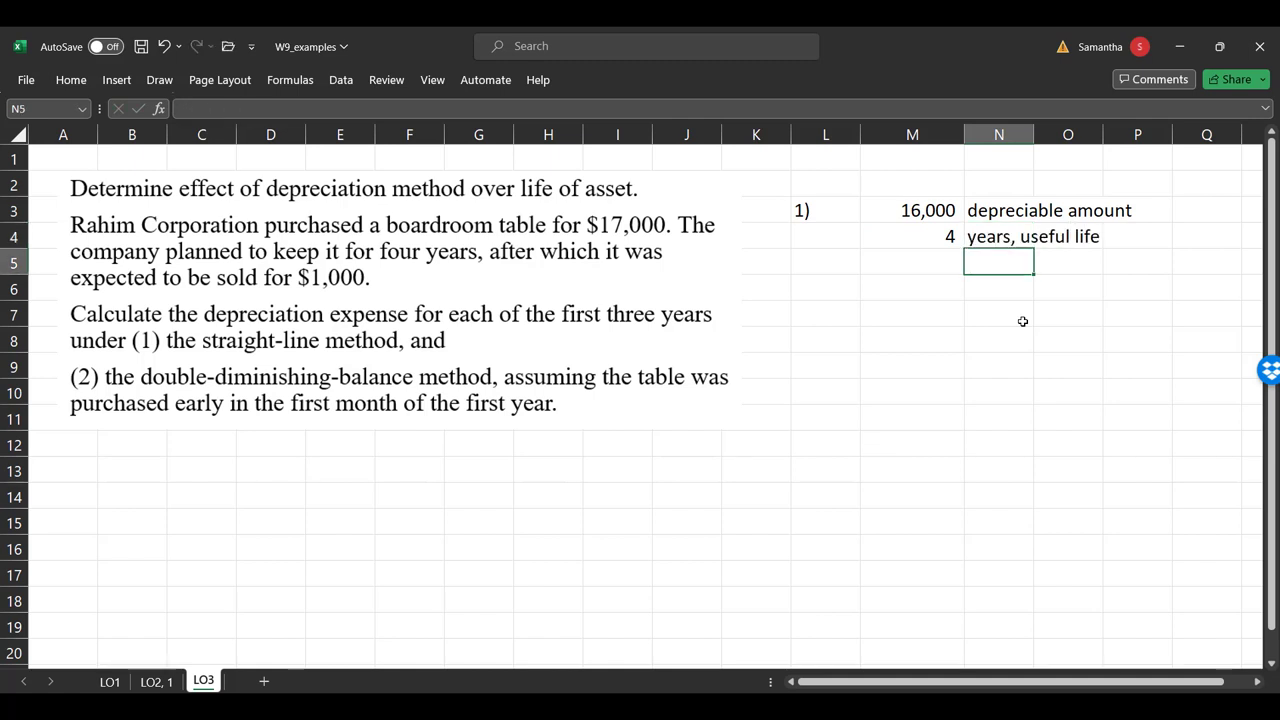
- Calculate the annual straight-line depreciation in M5 by dividing M3 by M4
key(Up)
key(Left)
key(Down)
text(=)
key(Up)
key(Up)
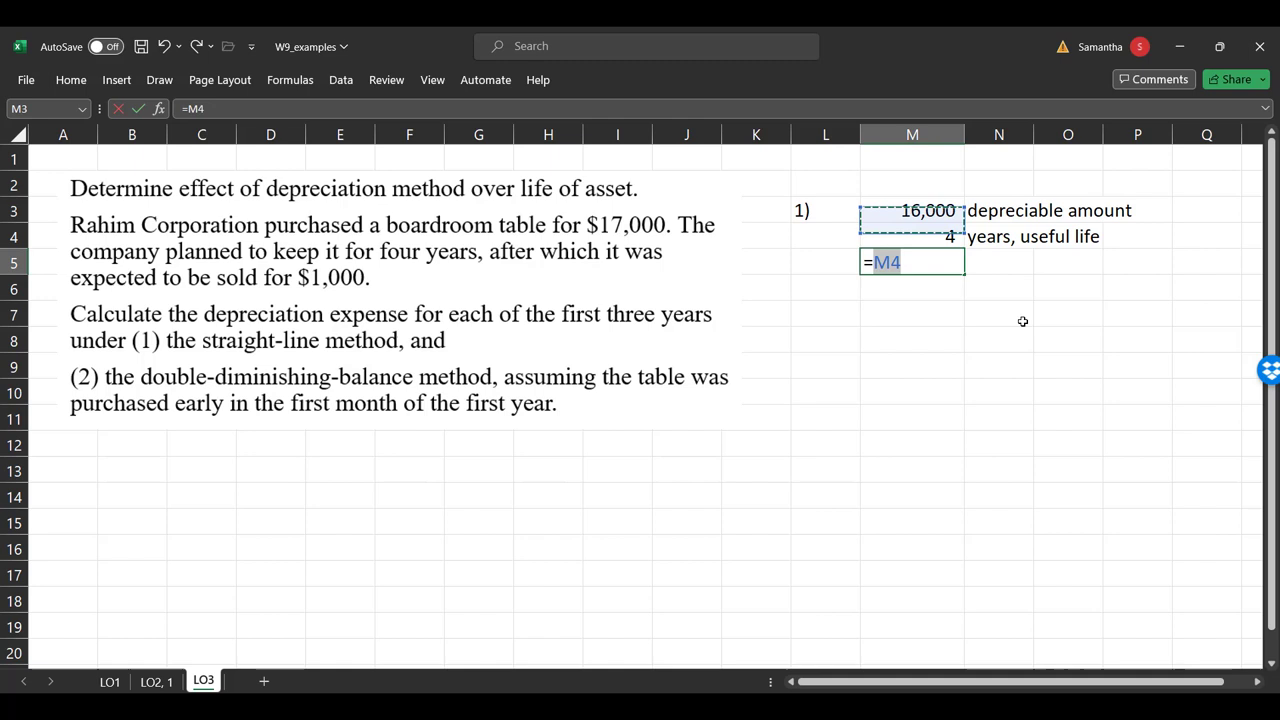
text(/)
key(Up)
key(Return)
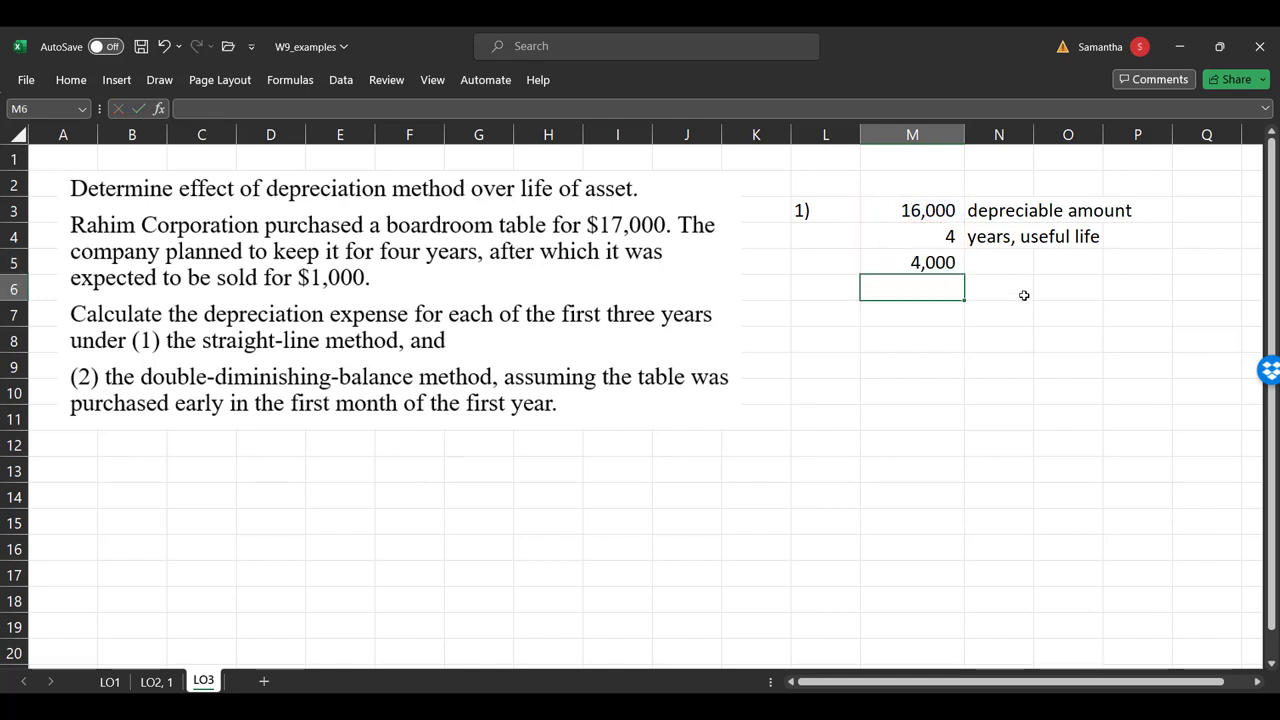
- Label the result in N5 as "depreciation expense"
click(1000, 262)
text(dep)
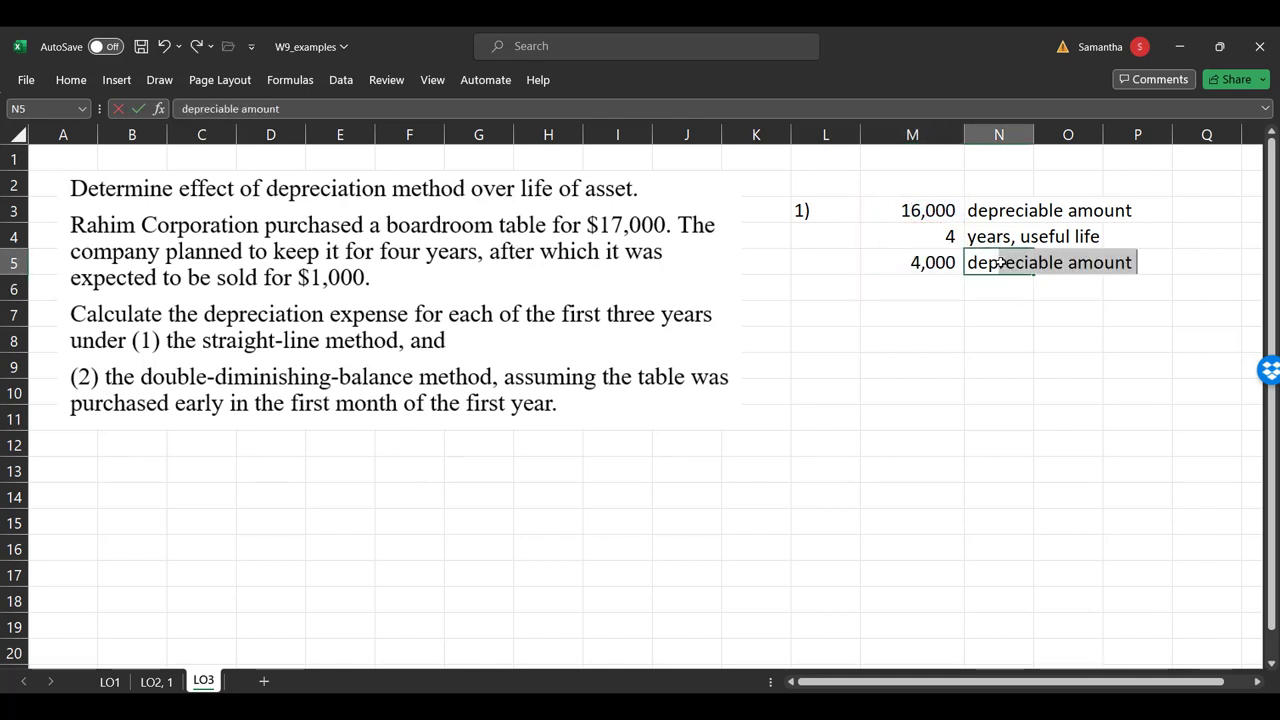
text(reciation expense)
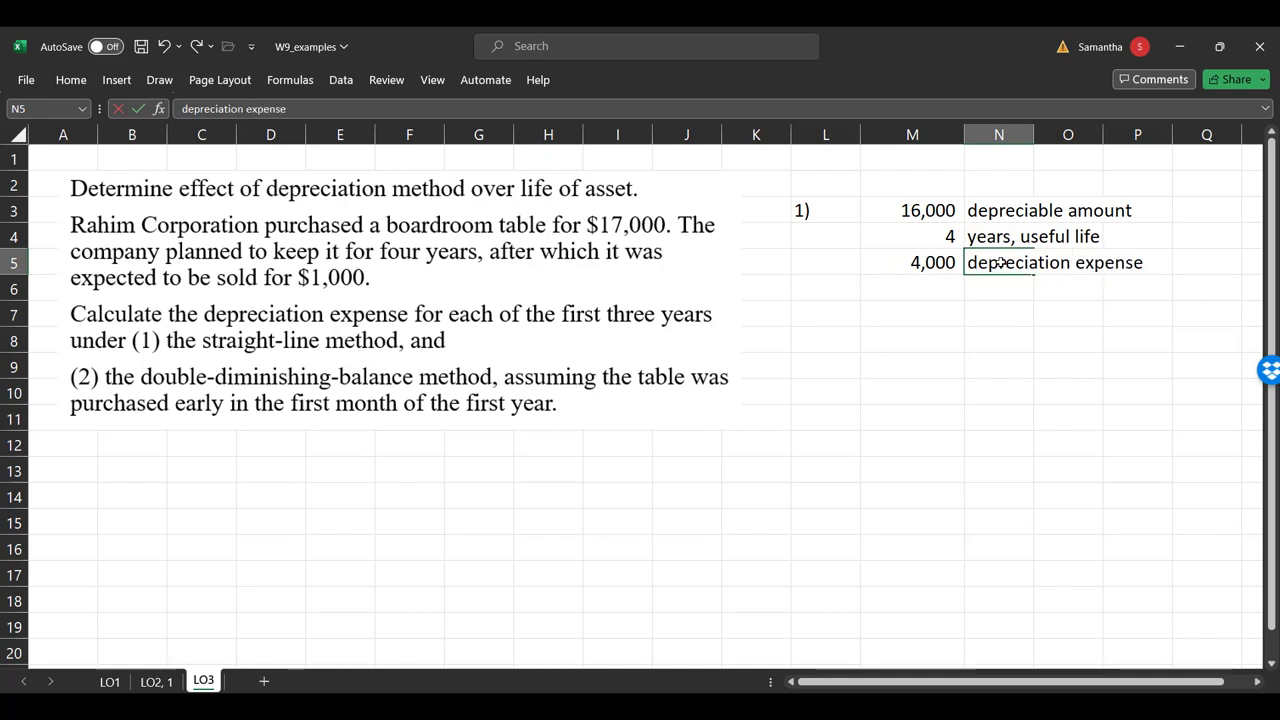
key(Return)
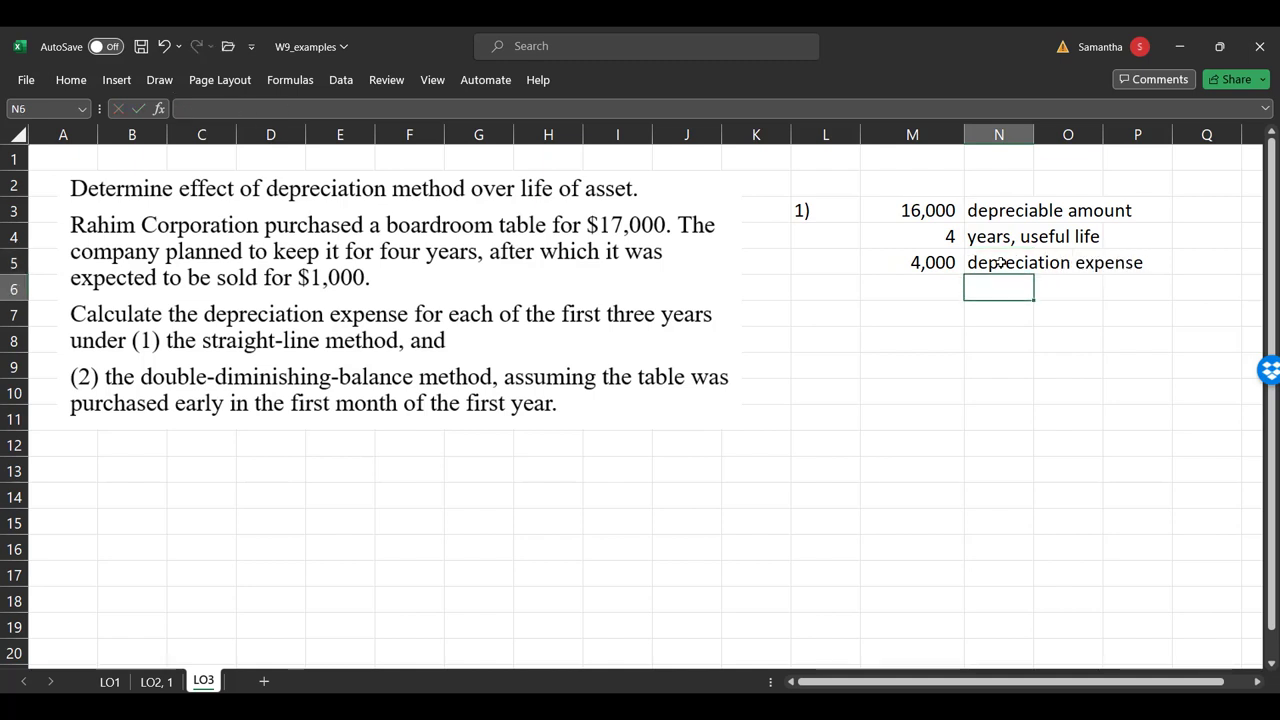
- Enter the heading "Year 1" in L7
key(Left)
key(Left)
key(Down)
key(Down)
key(Up)
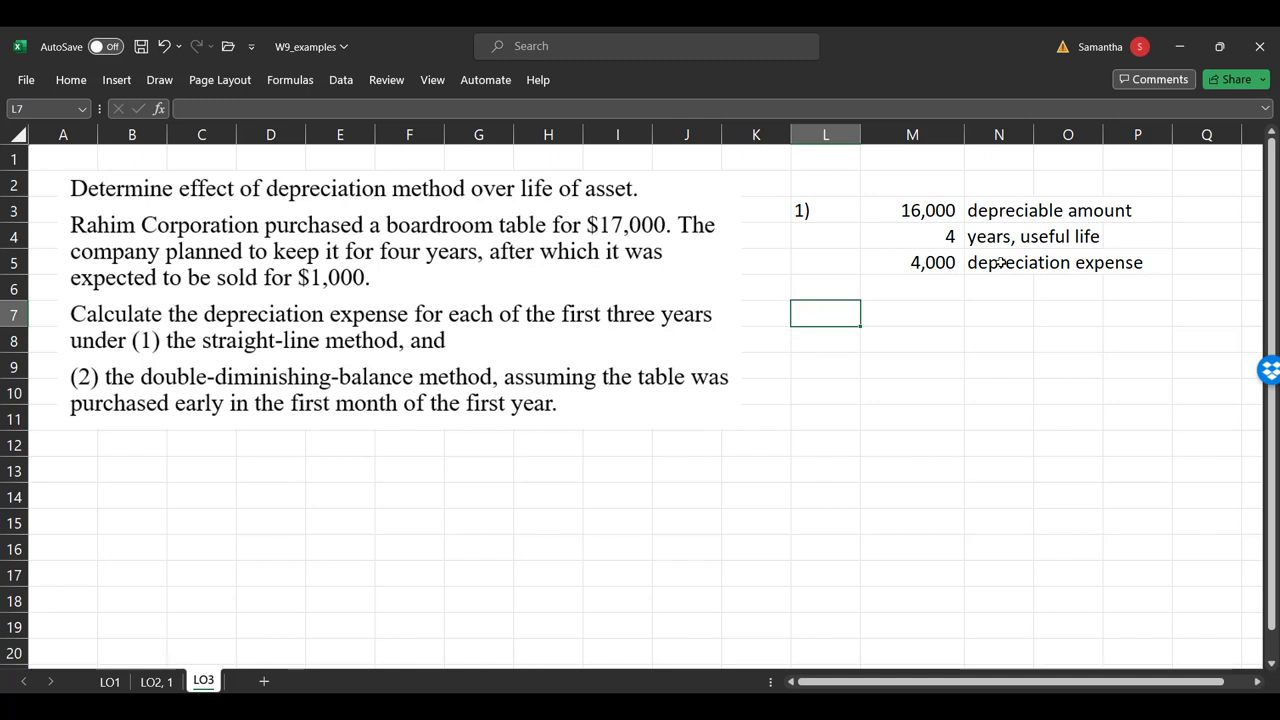
text(Year 1)
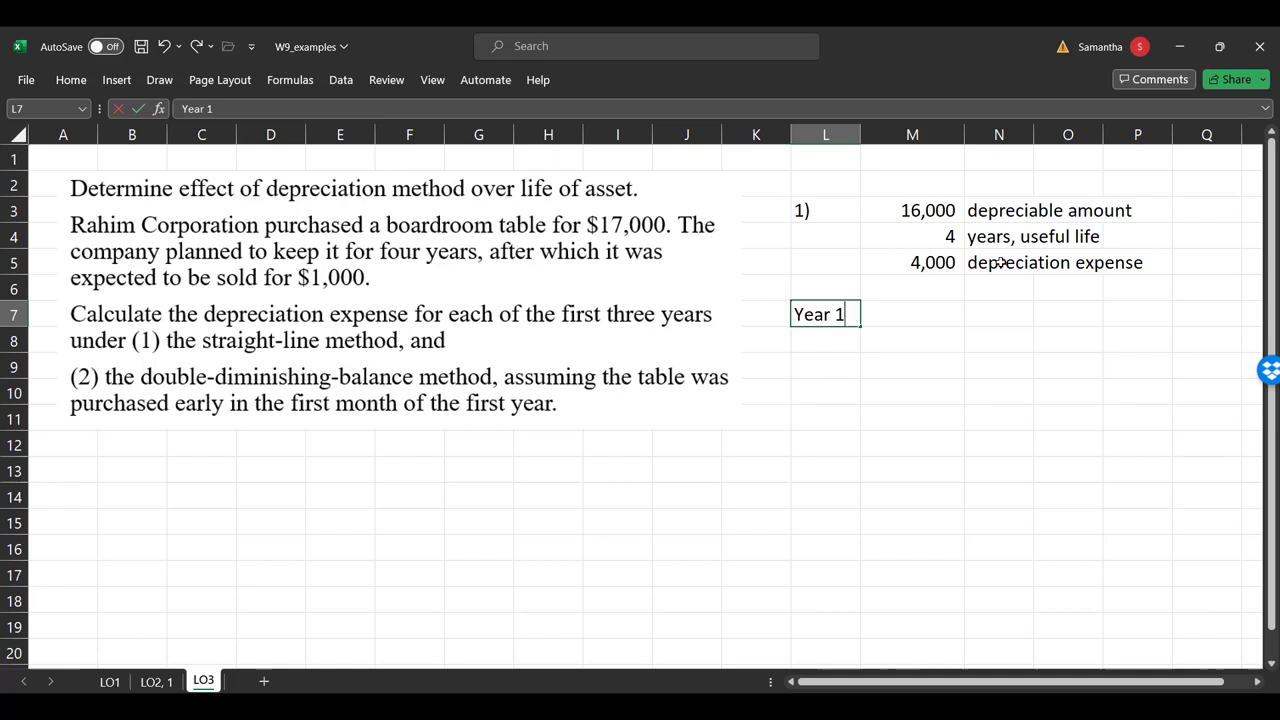
key(Return)
- Enter the row label "1)" in K8 and align it right
key(Left)
text(1))
key(Escape)
key(Down)
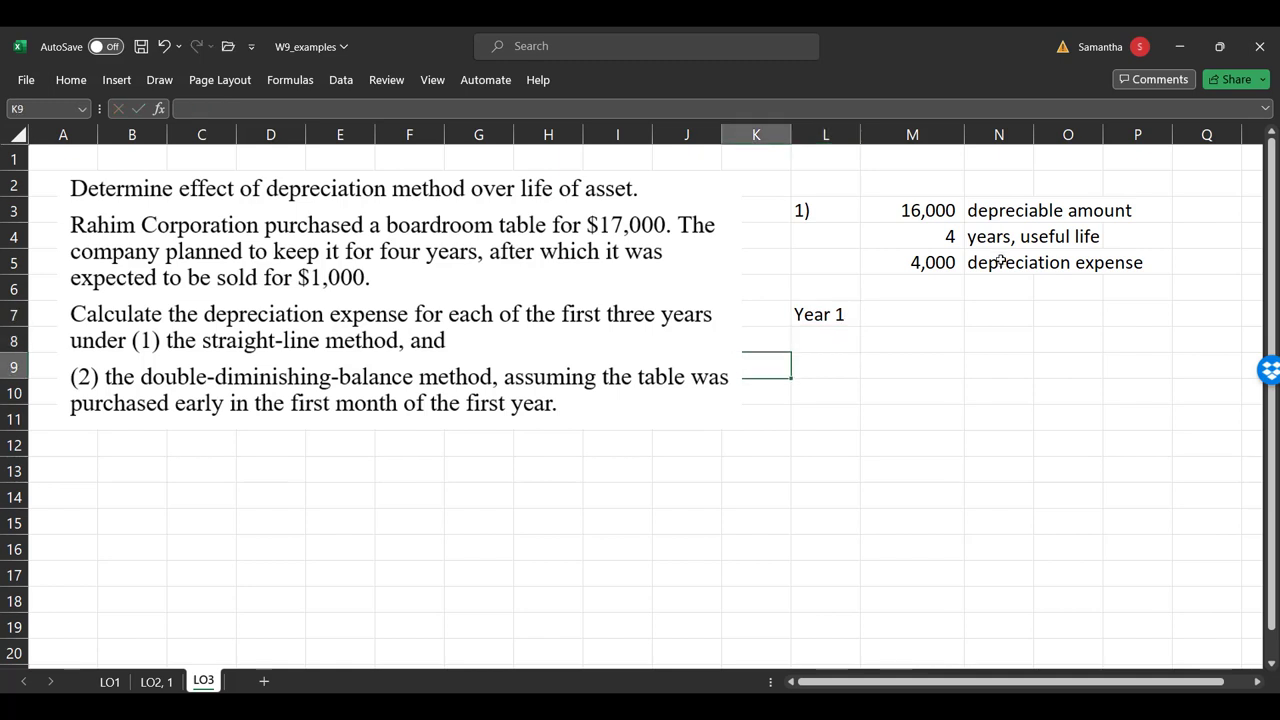
click(766, 329)
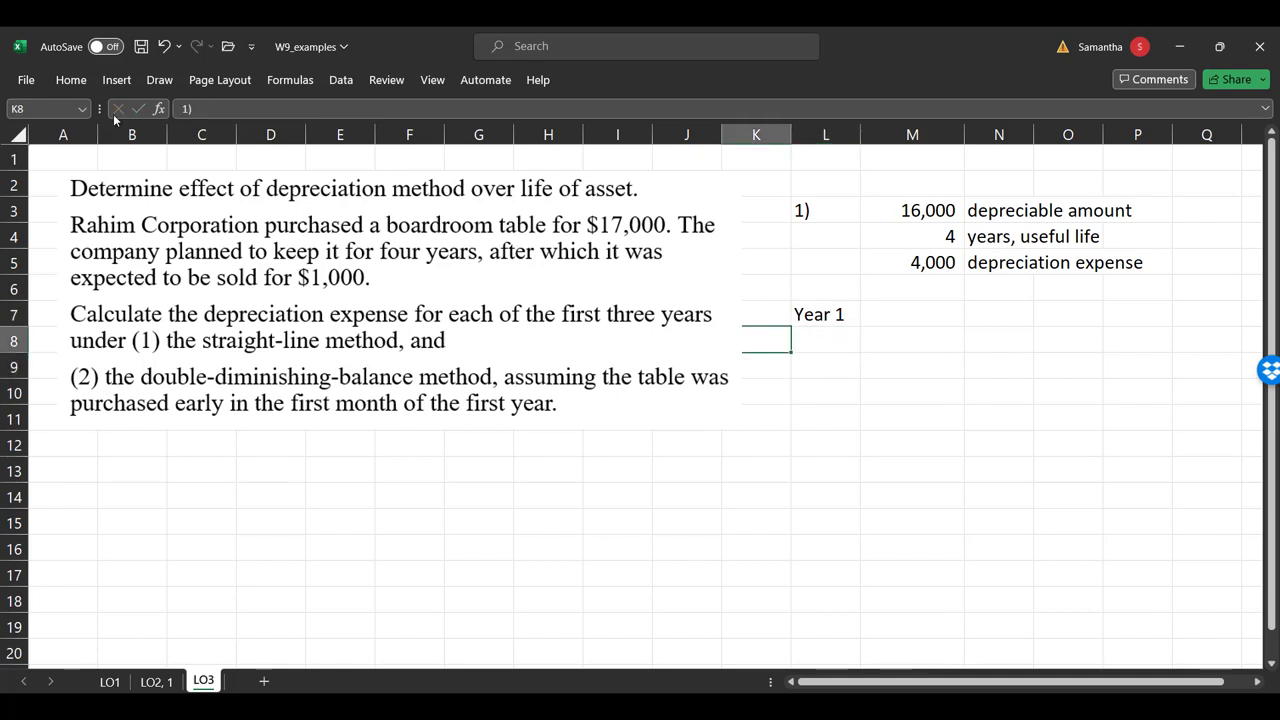
click(70, 79)
click(346, 138)
text(1))
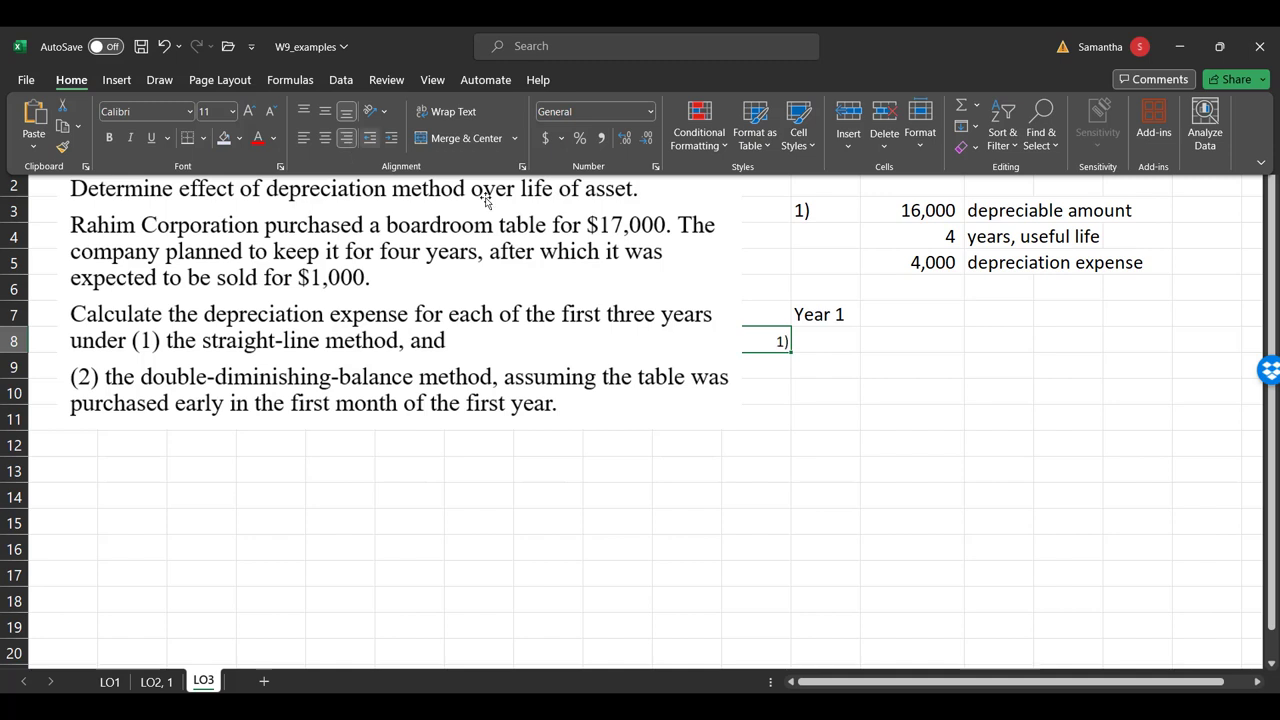
- Extend the Year 1 heading across to Year 3 in N7 and link the Year 1 amount in L8 to M5
click(851, 324)
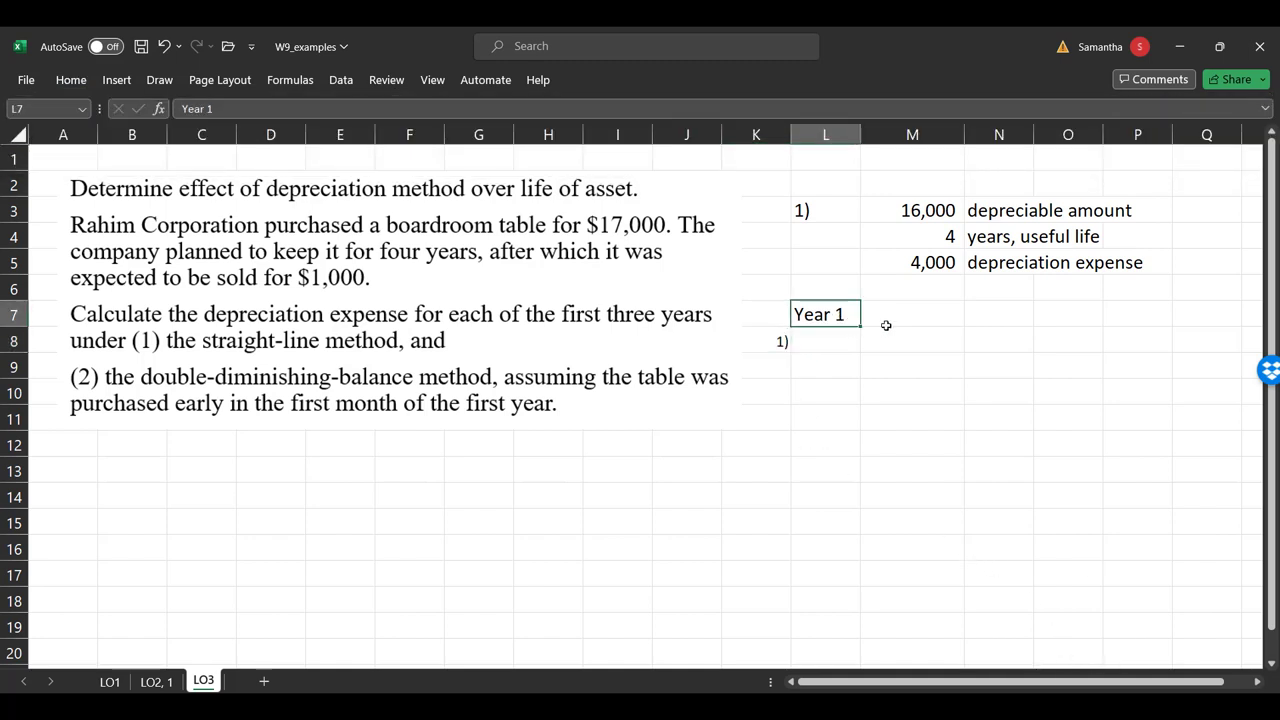
drag(864, 327, 974, 334)
click(832, 339)
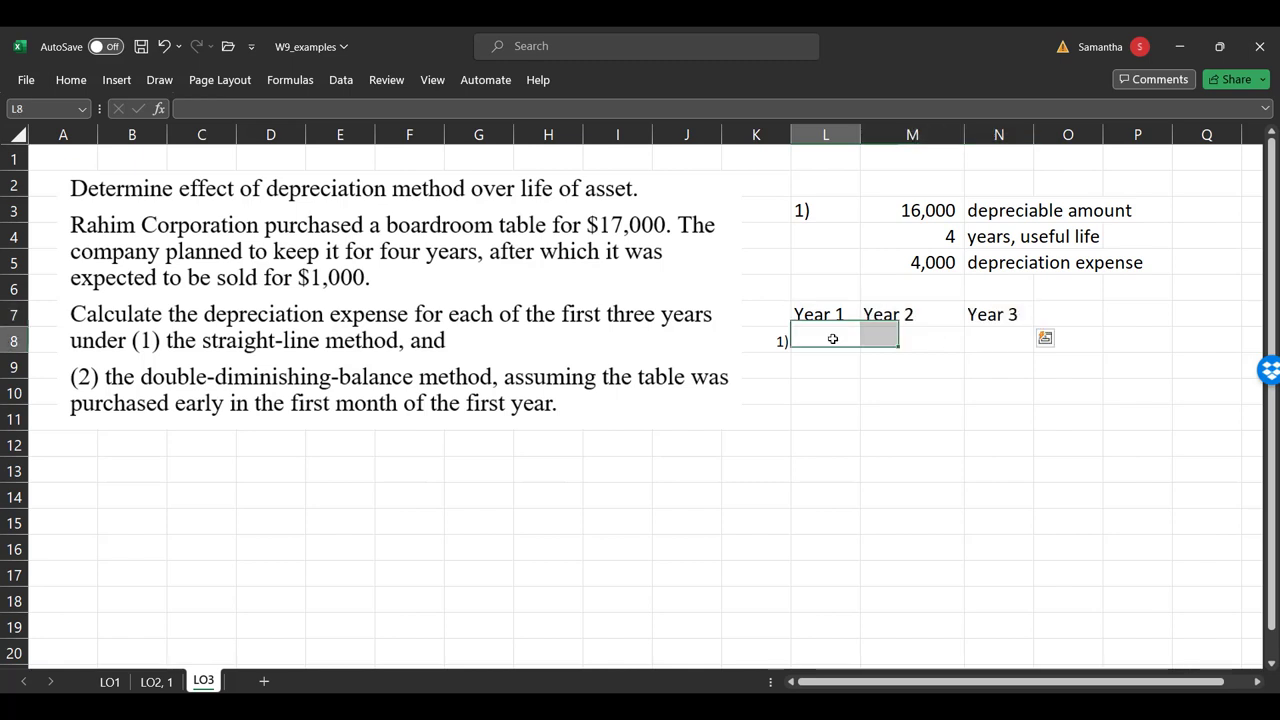
text(=)
key(Up)
key(Up)
key(Up)
key(Right)
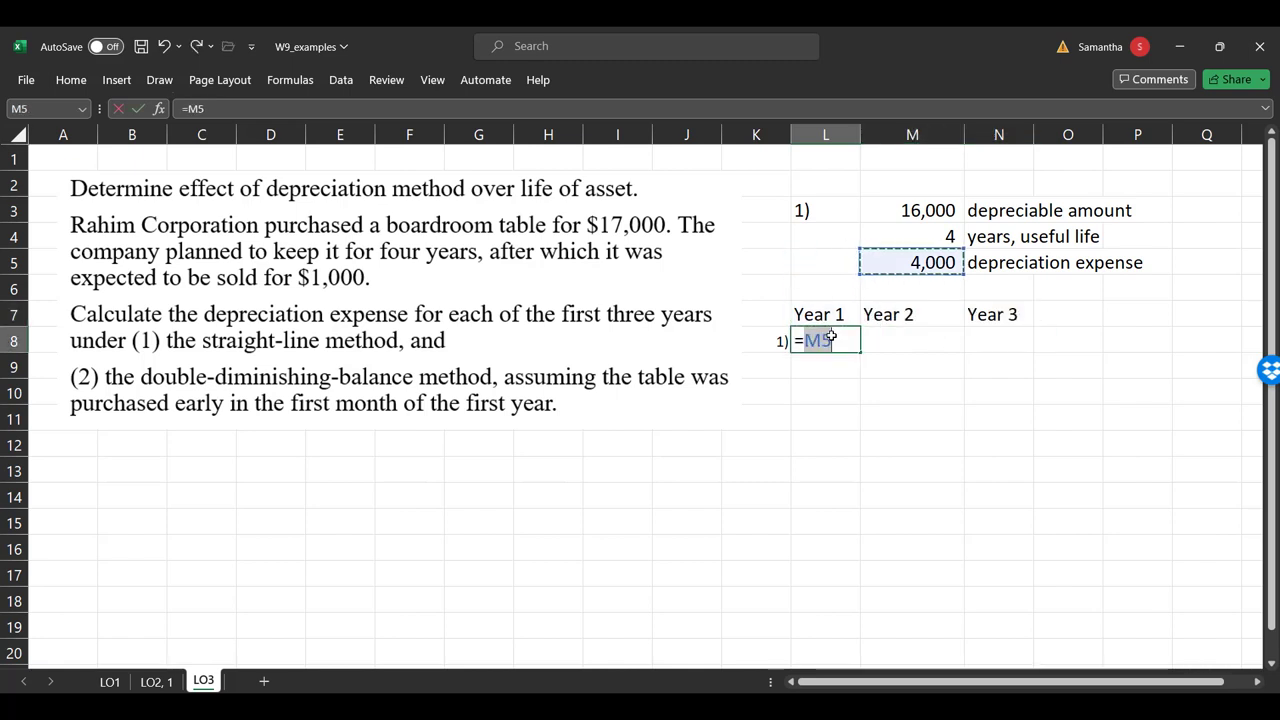
key(Return)
- Try to copy the Year 1 depreciation formula from L8 into M8 and N8
click(830, 339)
key(ctrl+c)
key(Right)
key(ctrl+v)
key(Right)
key(ctrl+v)
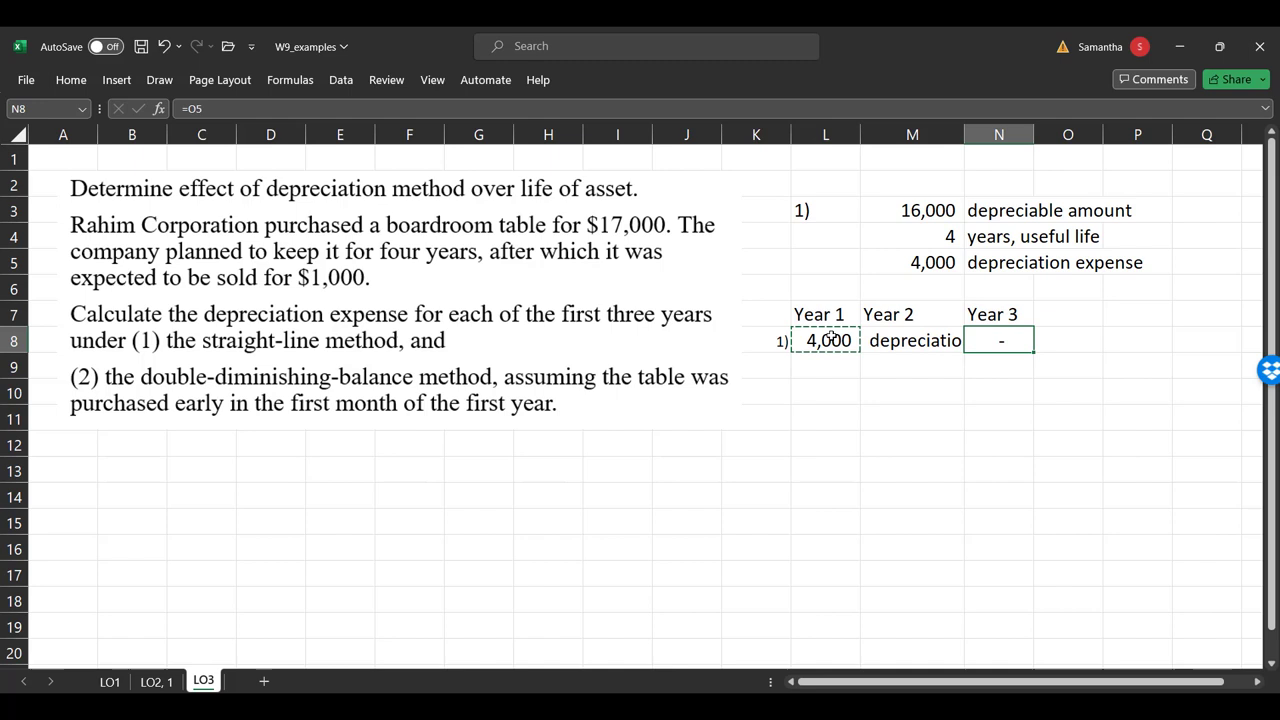
key(Delete)
- Carry the yearly depreciation across by setting M8 to =L8 and N8 to =M8
key(Left)
text(=)
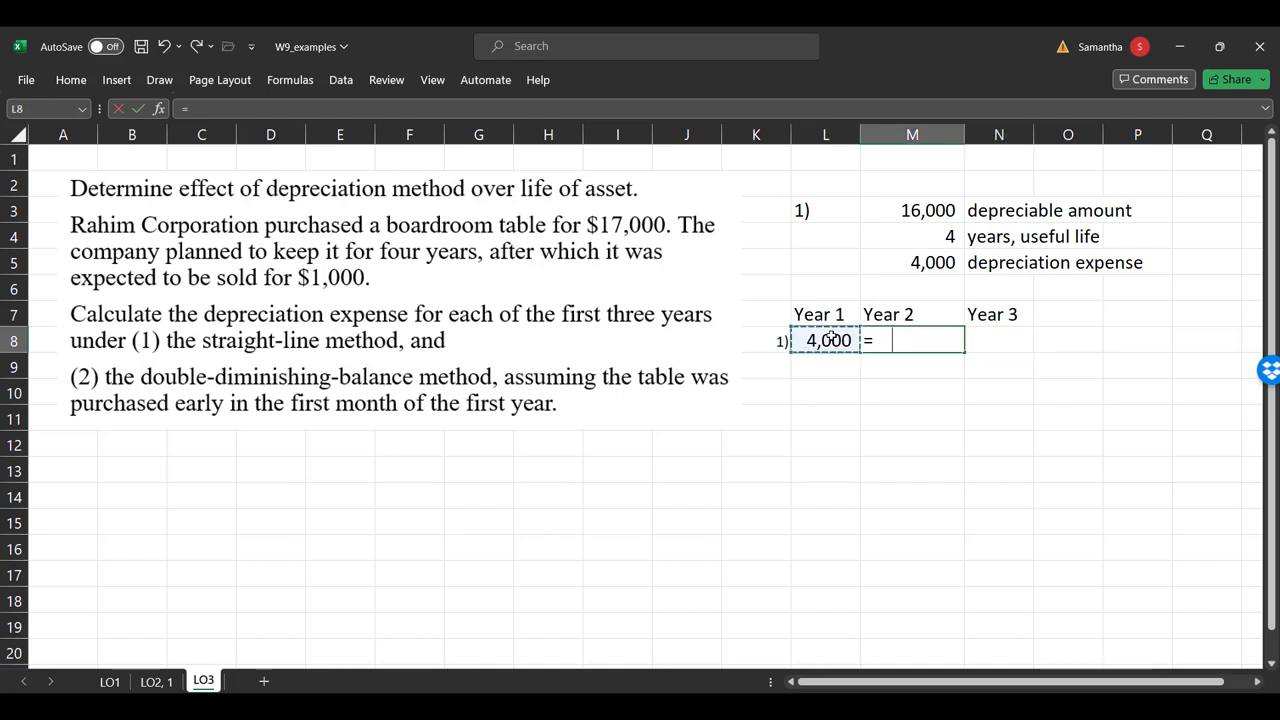
key(Left)
key(Tab)
text(=)
key(Left)
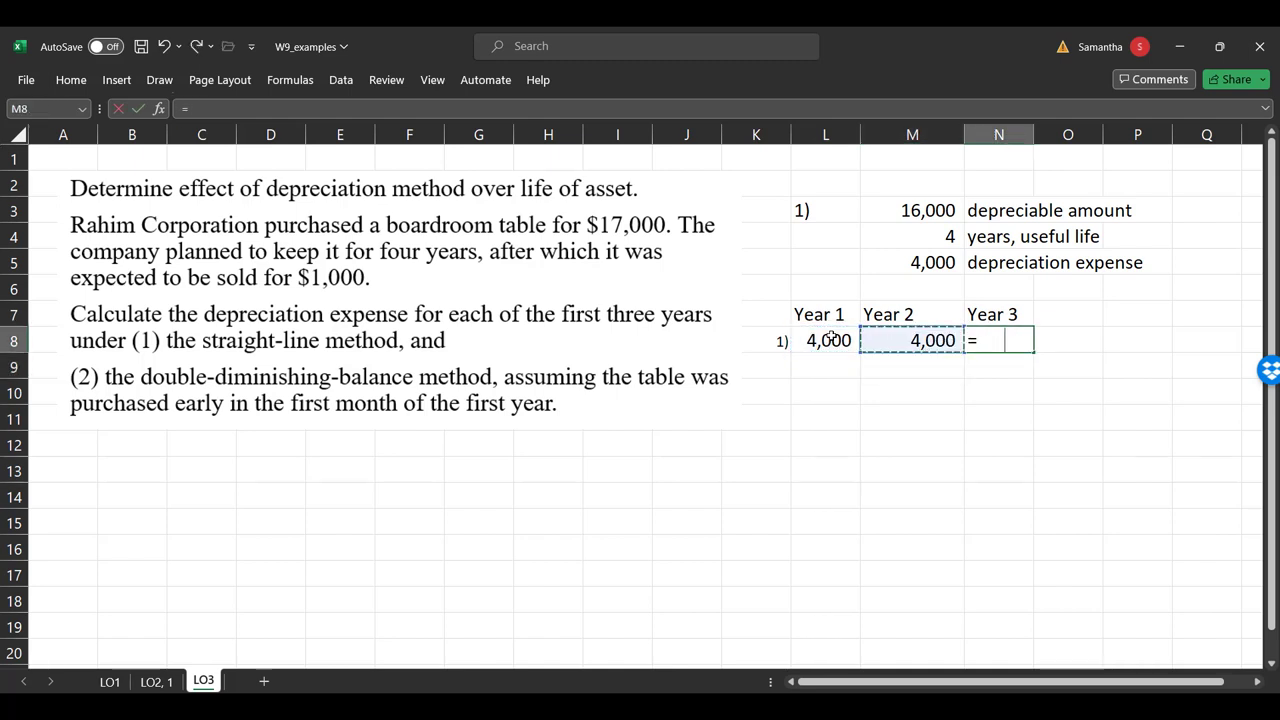
key(Return)
- Copy the "1)" row label from K8 into K9 and change the copy to "2)"
key(Down)
key(Left)
key(Left)
key(Left)
key(Right)
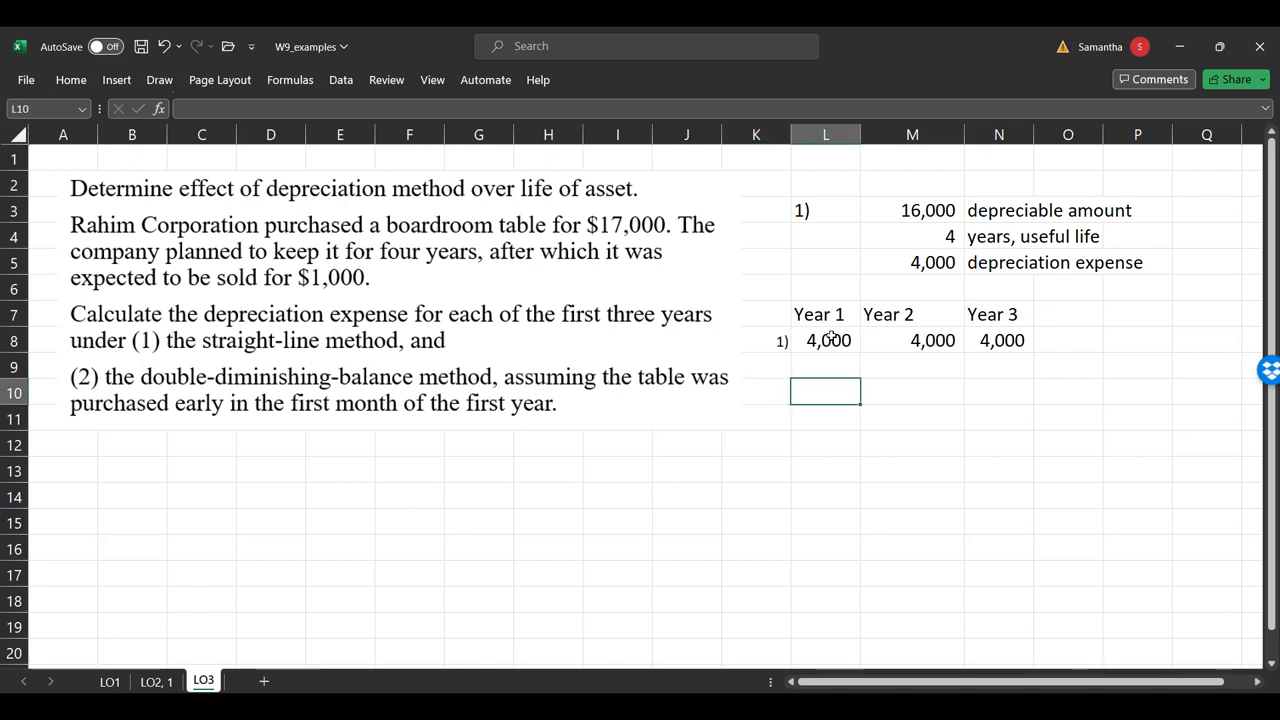
click(780, 200)
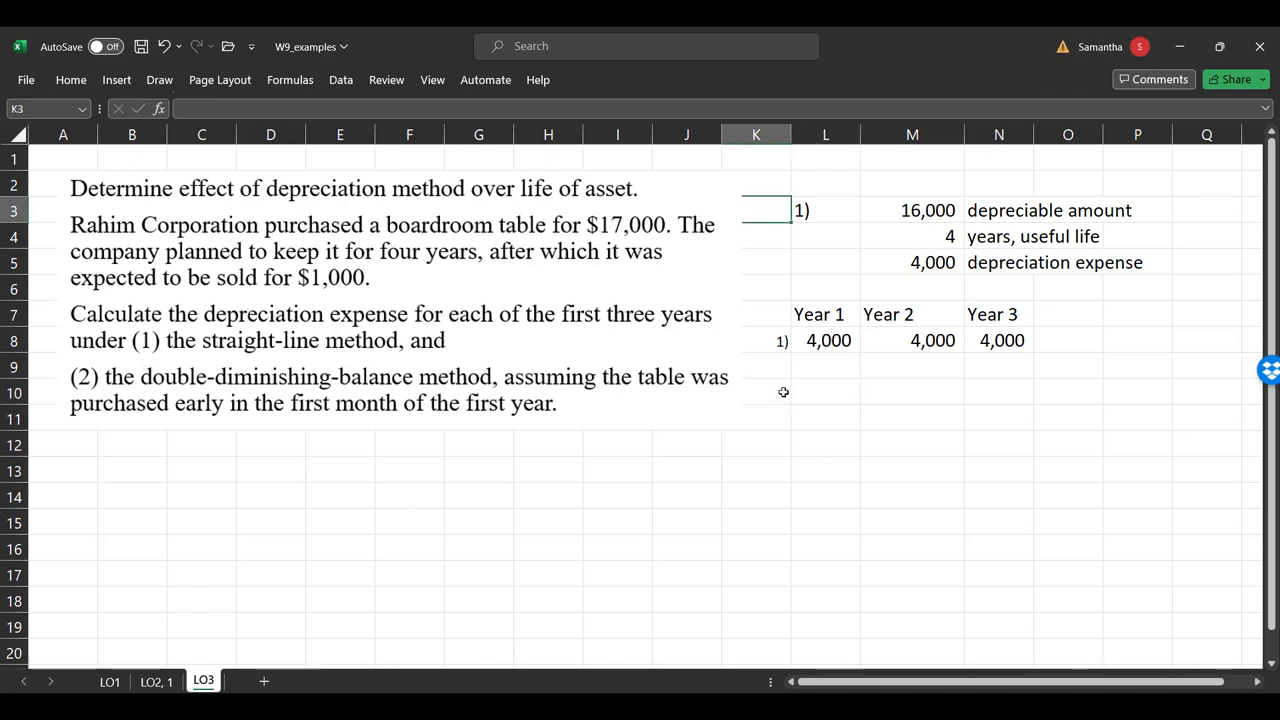
click(802, 425)
click(778, 362)
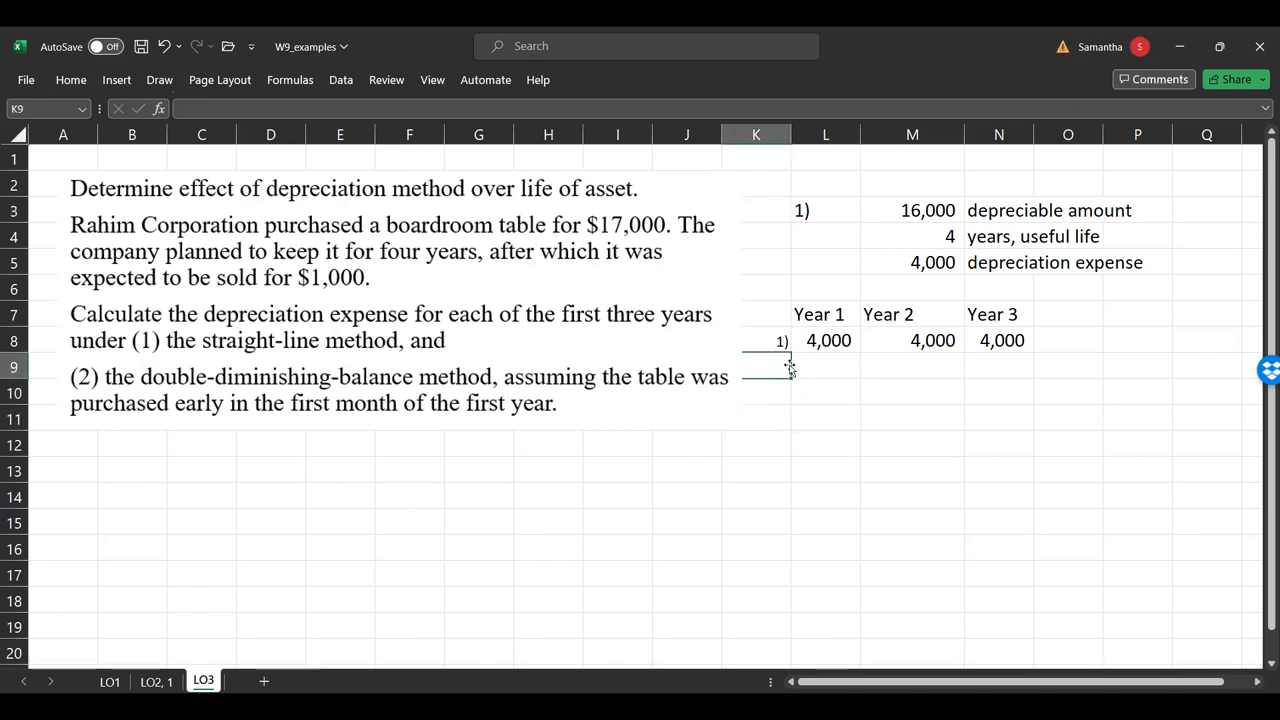
key(Up)
key(ctrl+c)
key(Down)
key(ctrl+v)
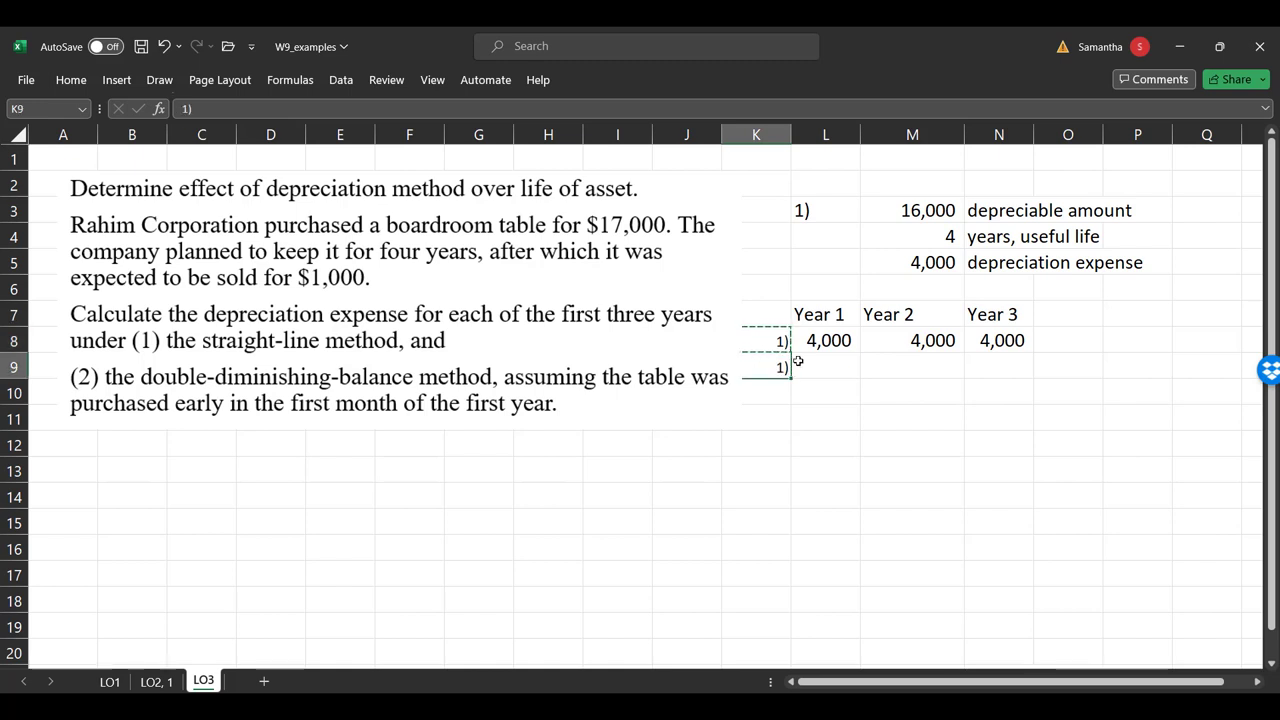
text(2)
key(Return)
key(Return)
key(Return)
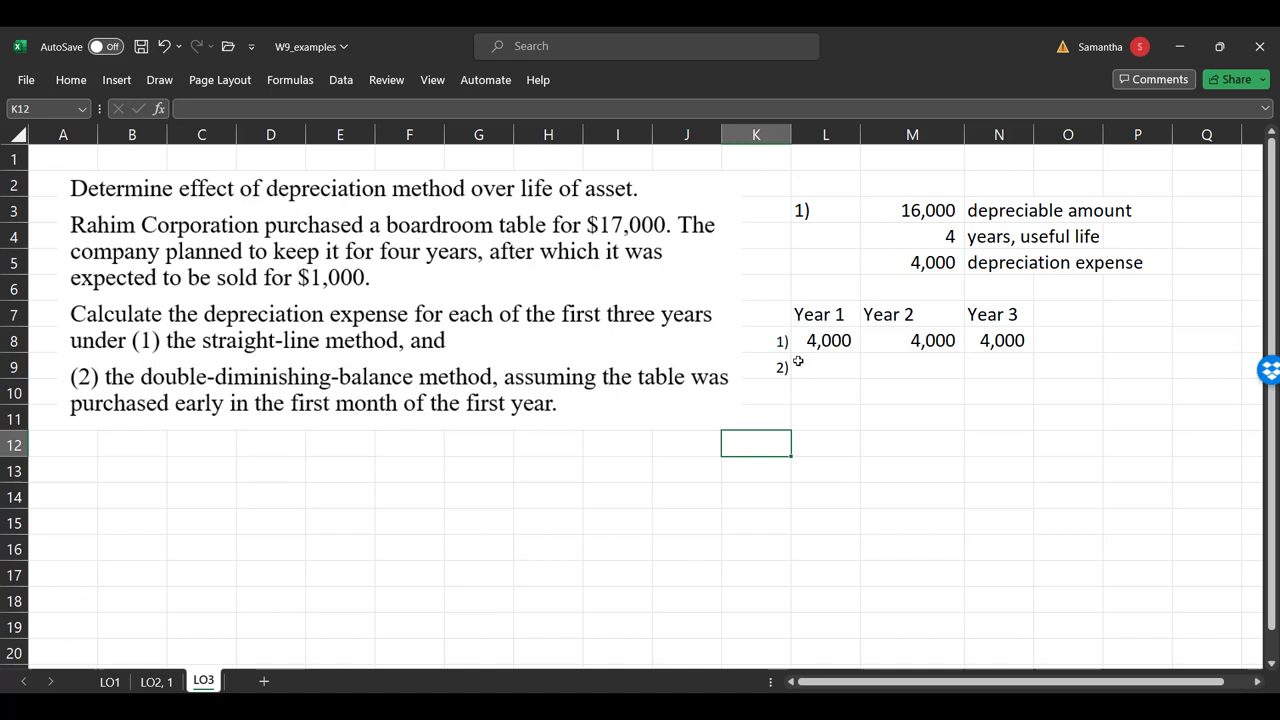
- Enter the column headings "CV", "x rate" and "Depreciation Expense" in L11, M11 and N11
click(1080, 342)
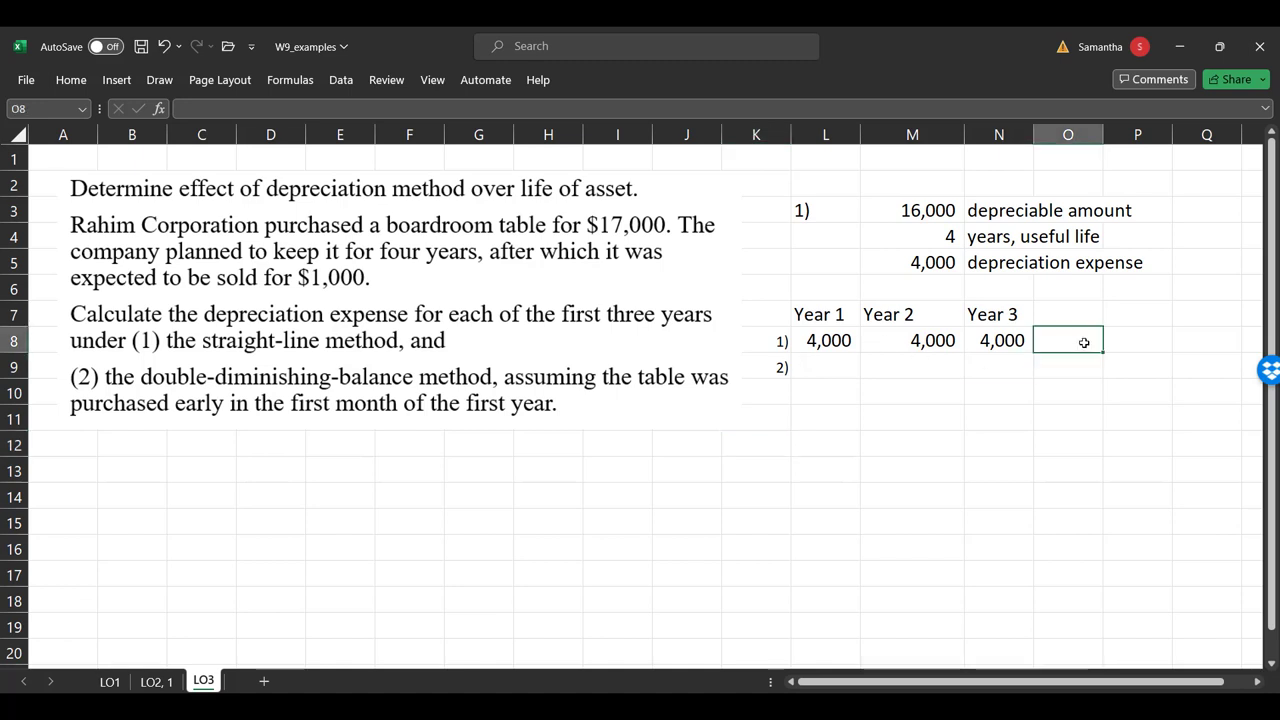
key(Down)
key(Down)
key(Left)
key(Left)
key(Down)
key(Left)
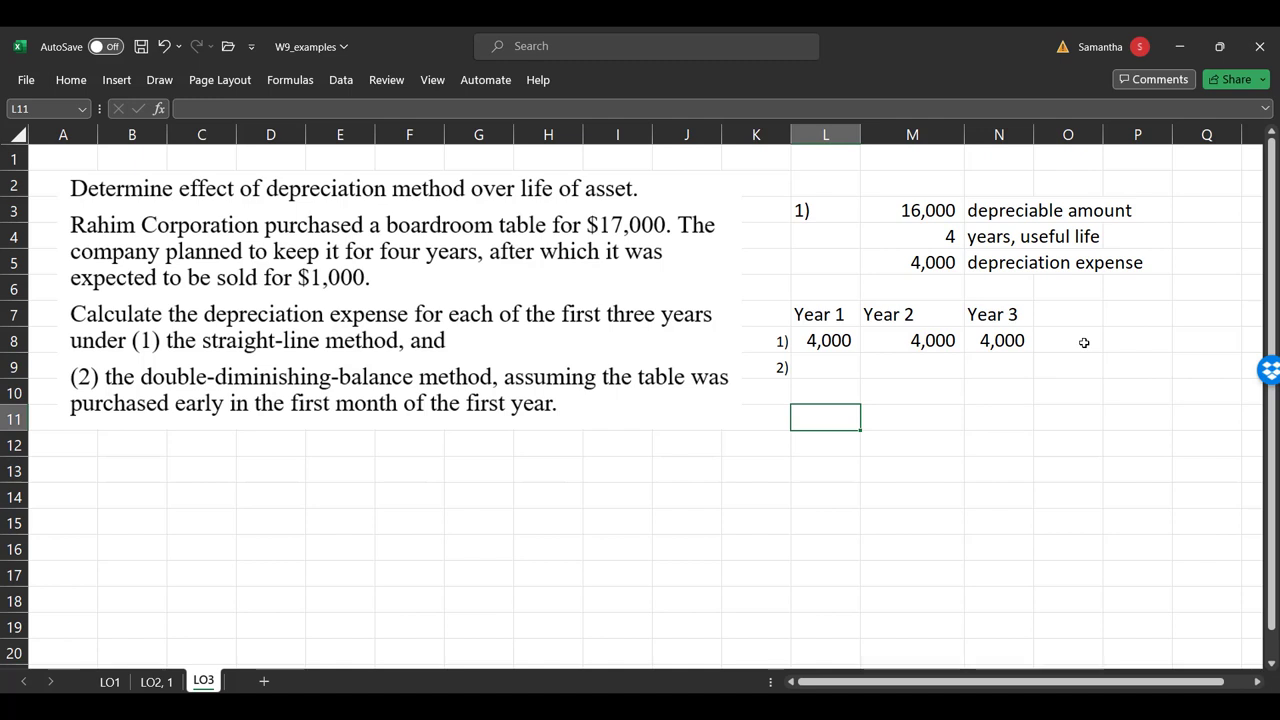
key(Left)
key(Right)
text(CV)
key(Tab)
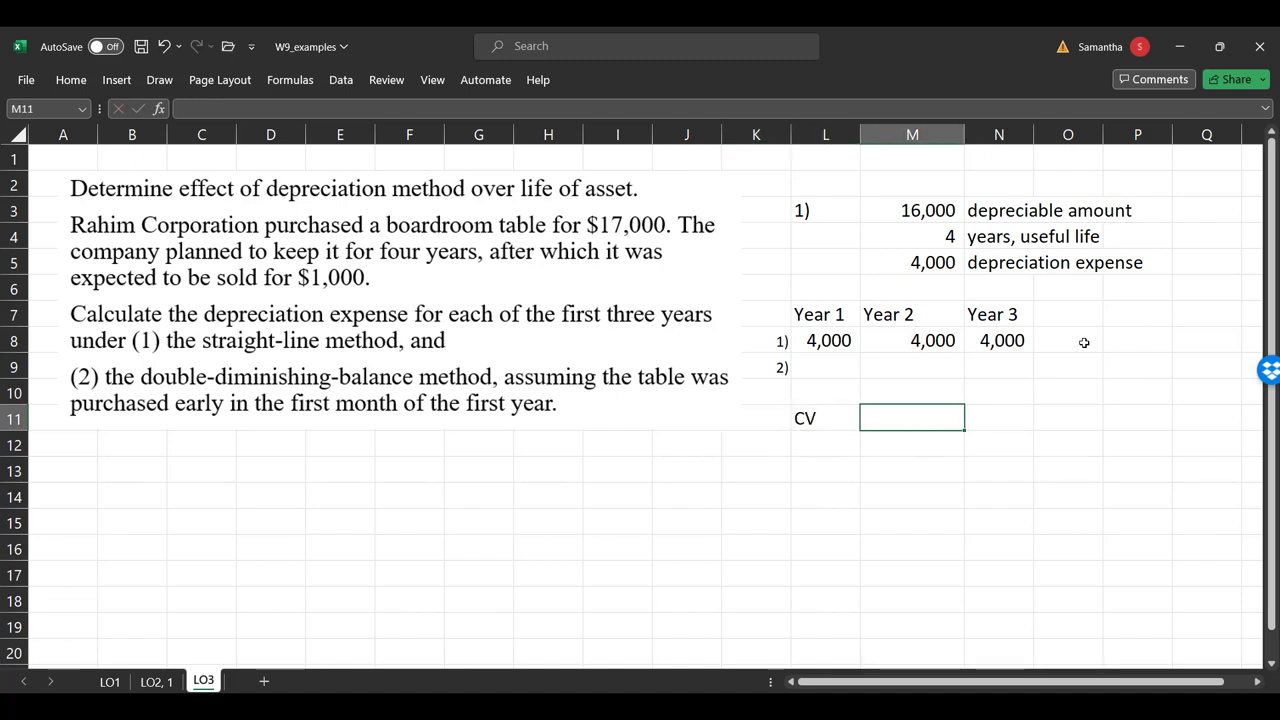
text(3)
text( rate)
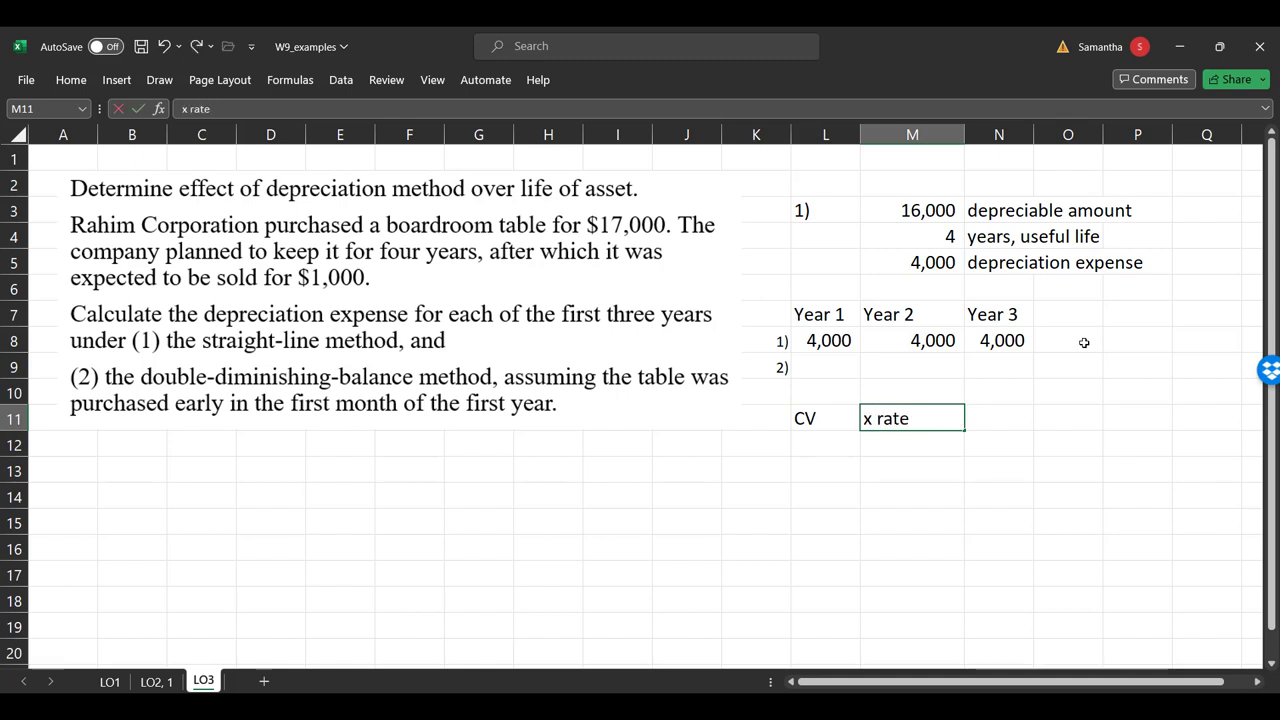
key(Tab)
text(Deprec)
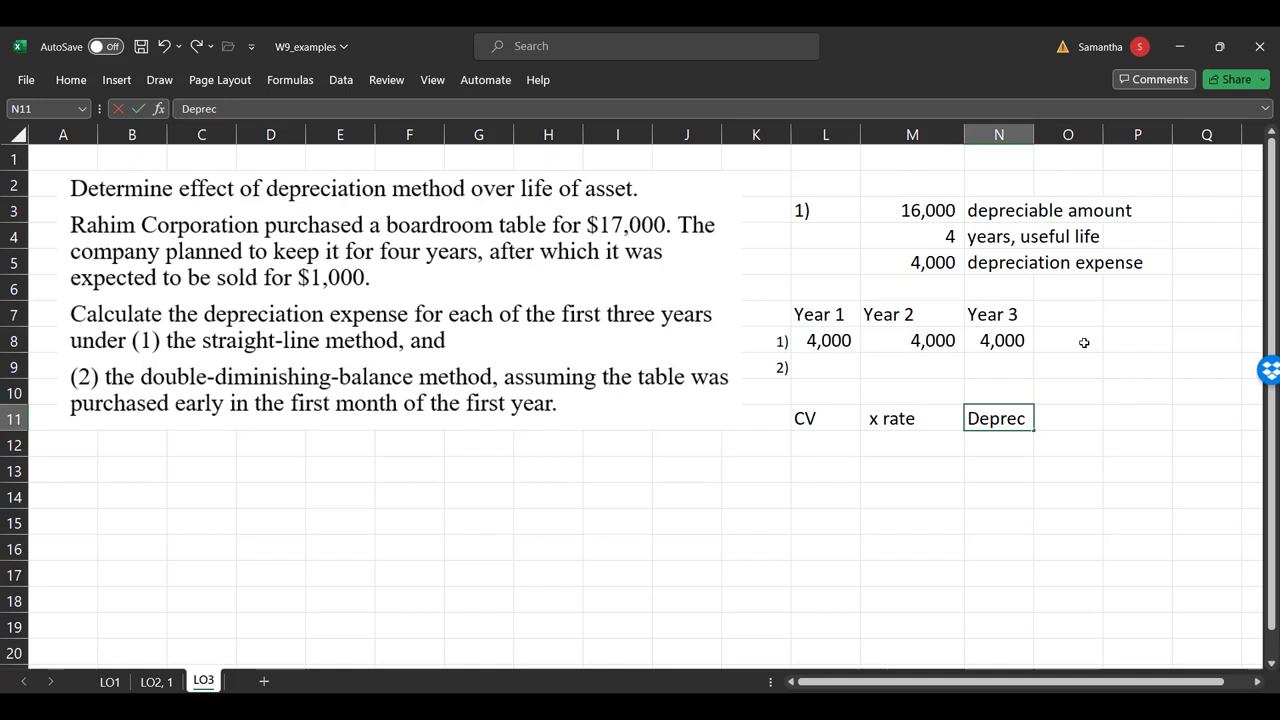
text(iation Expense)
key(Return)
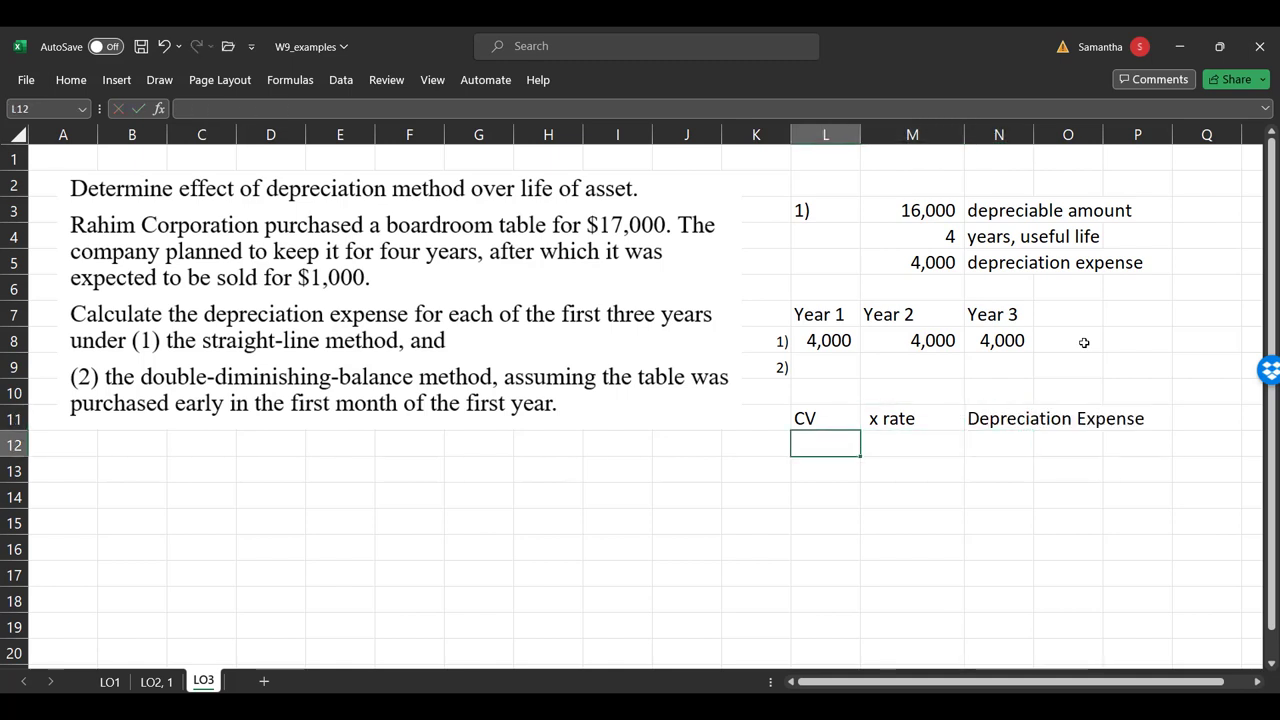
- Enter 17,000 as the first carrying value in L12 and label K12 to K14 as Year 1 through Year 3
text(17,000)
key(Return)
key(Up)
key(Left)
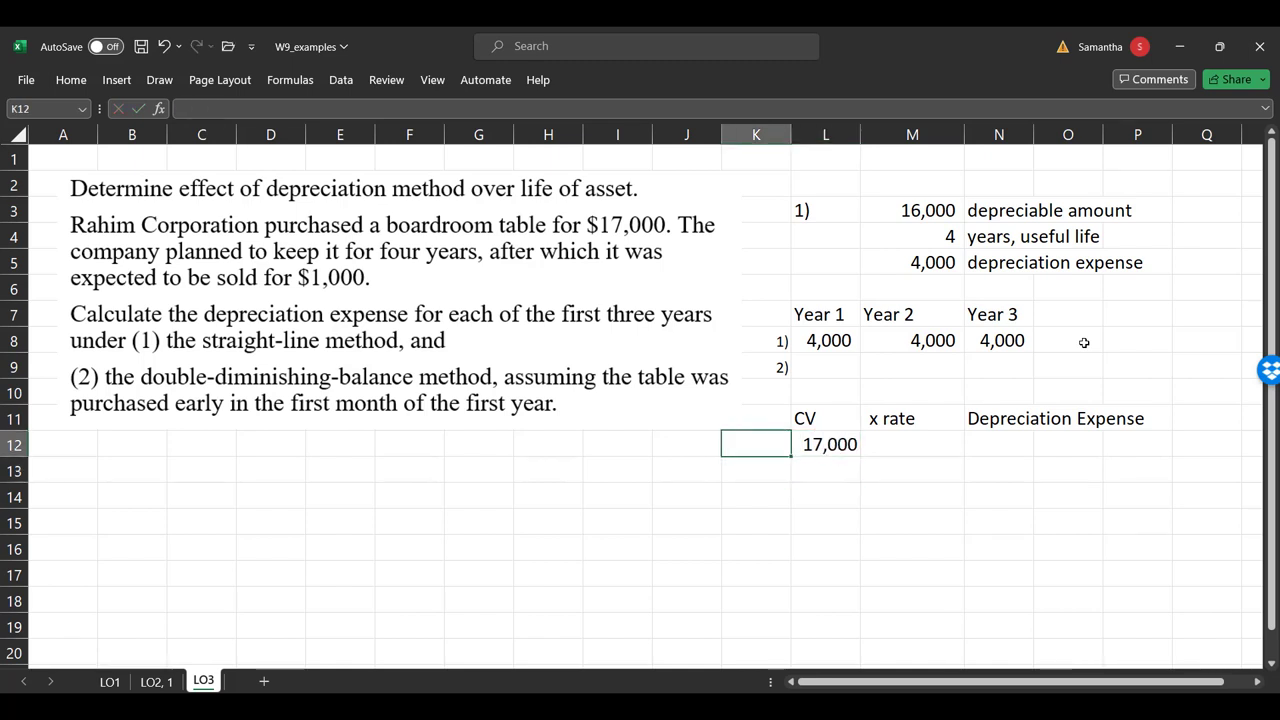
text(Yew)
text(r)
text( 1)
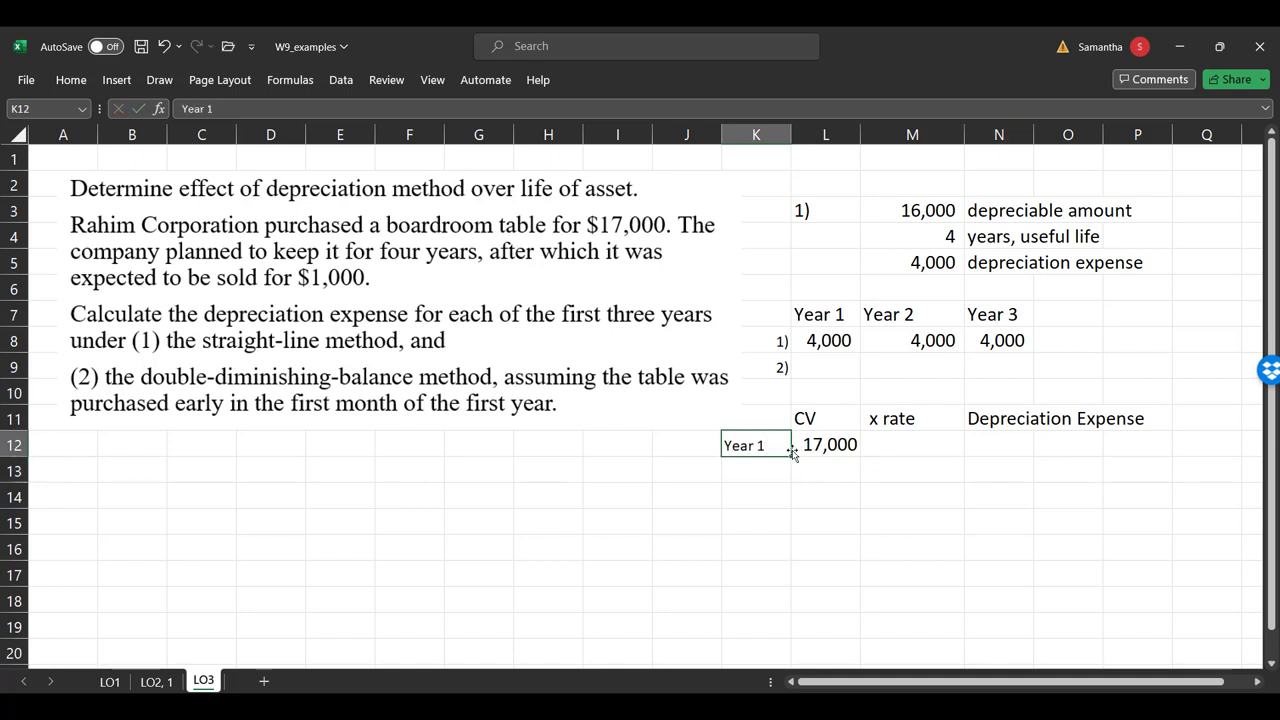
drag(791, 459, 788, 508)
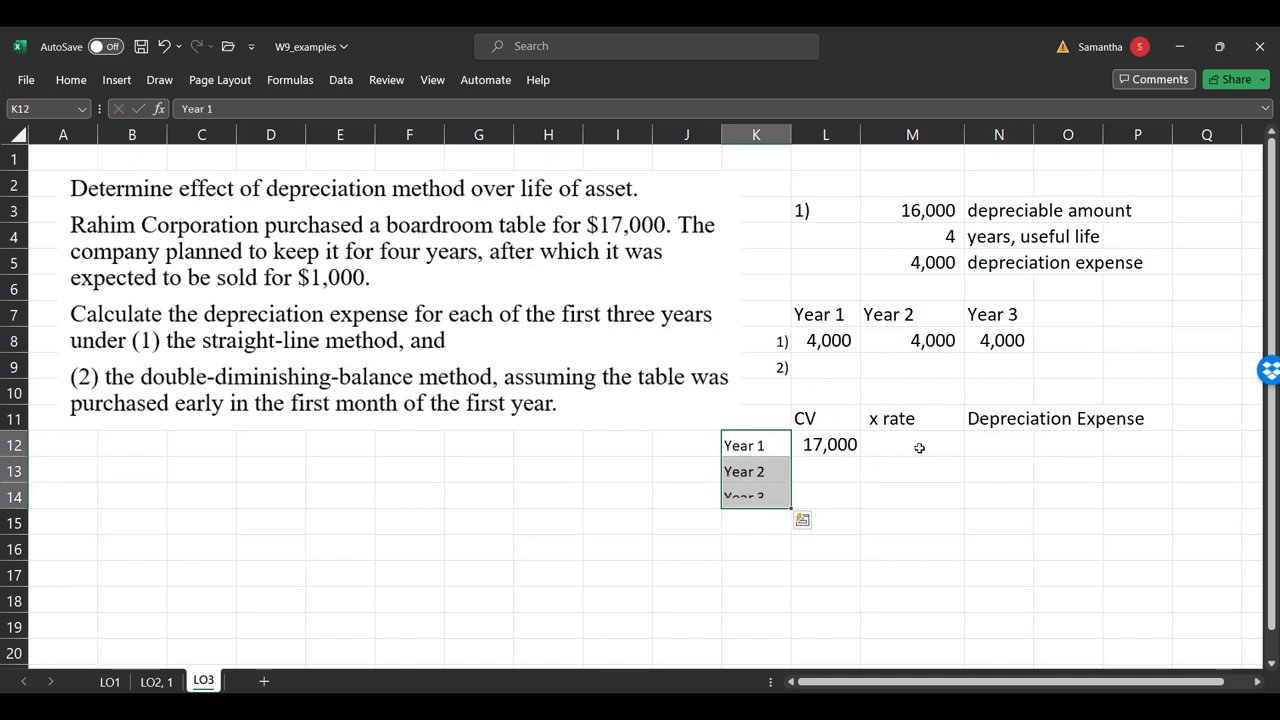
click(840, 450)
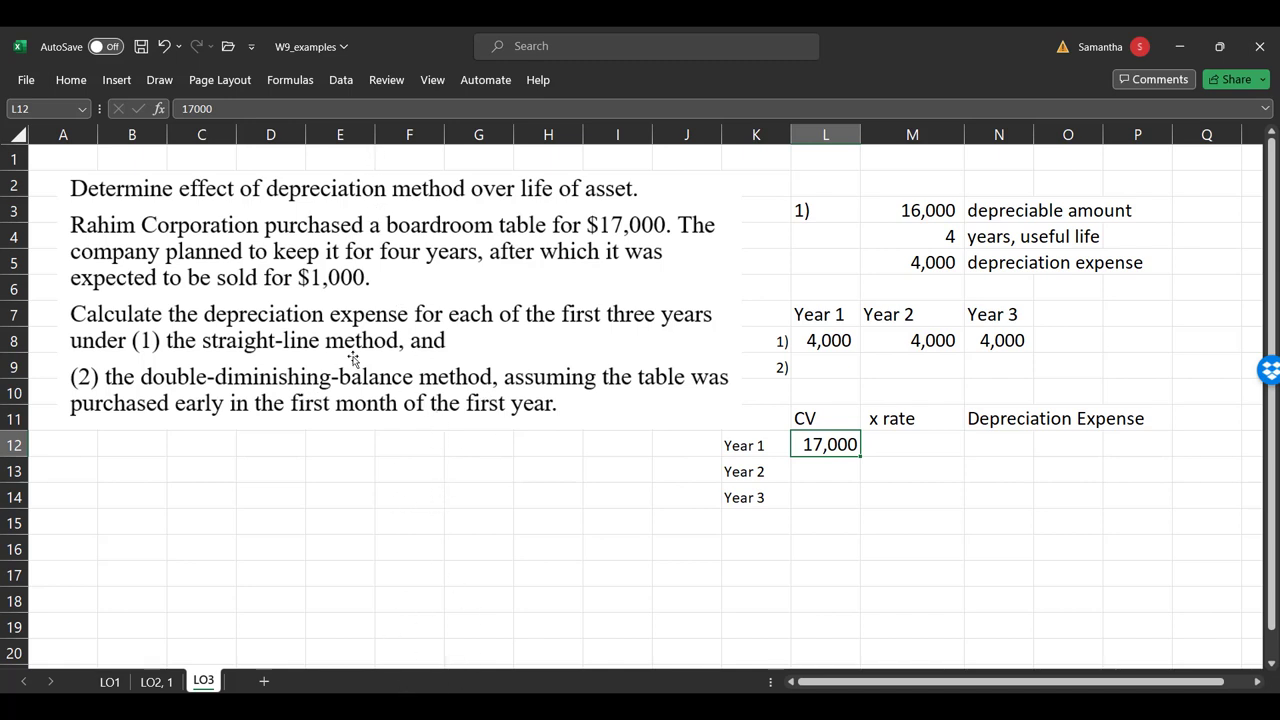
- Calculate the double-diminishing rate in M12 with the formula =(1/4)*2
click(897, 452)
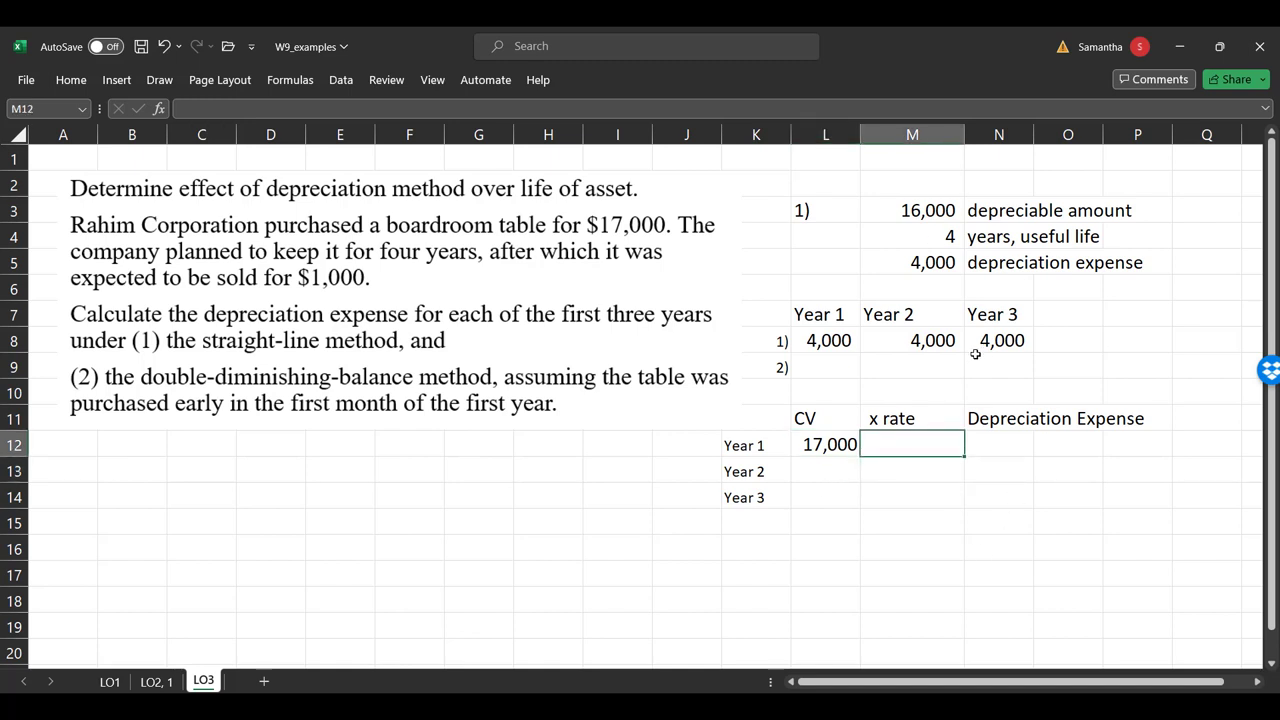
text(=()
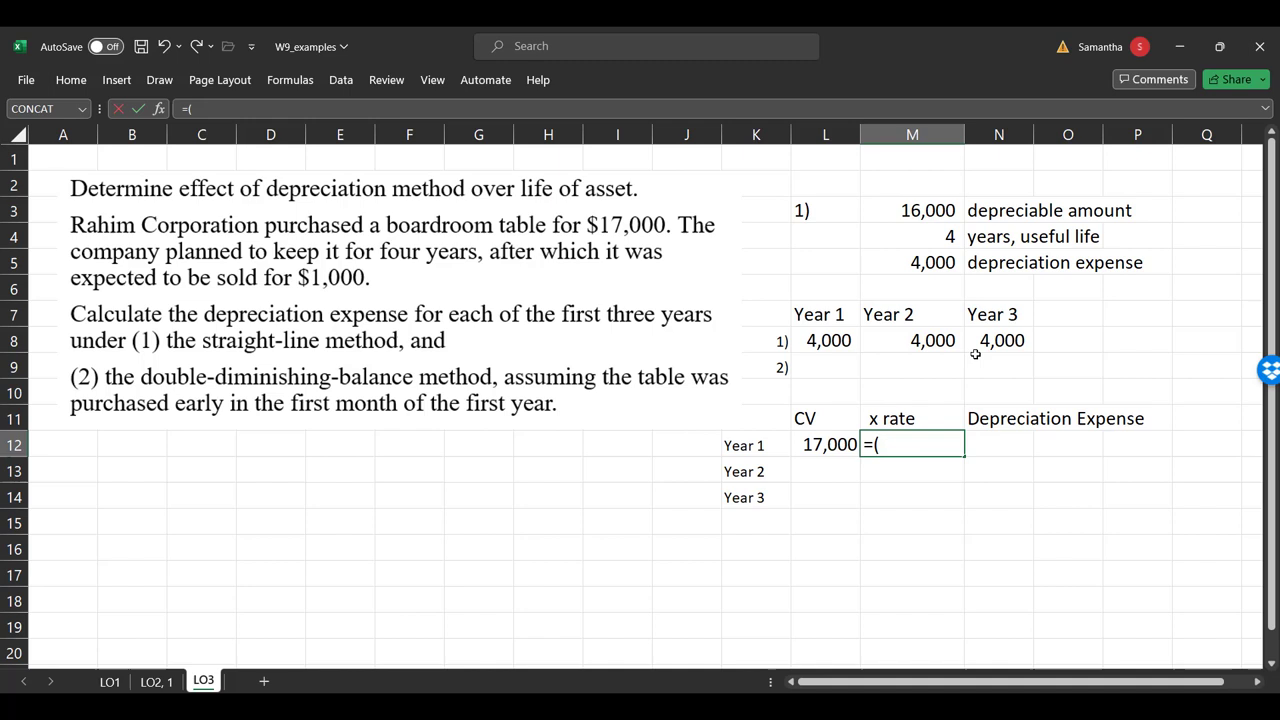
text(100)
key(BackSpace)
key(BackSpace)
text(/4)*2)
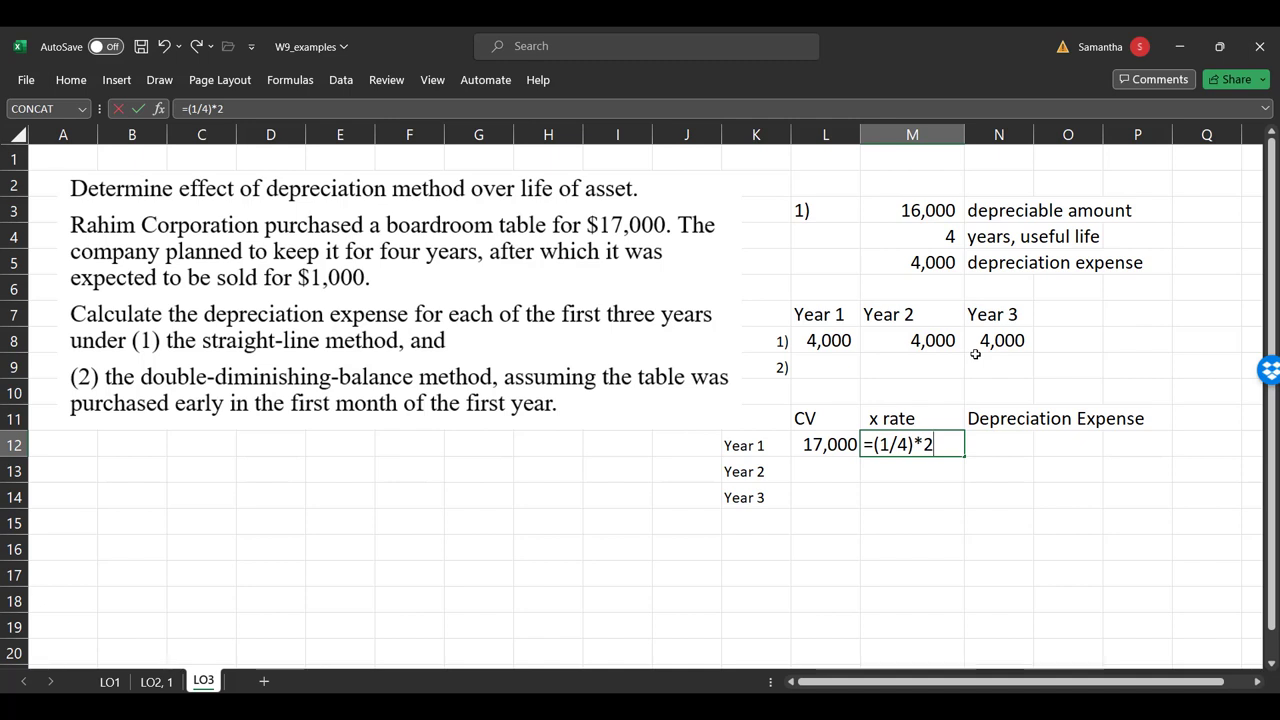
key(Return)
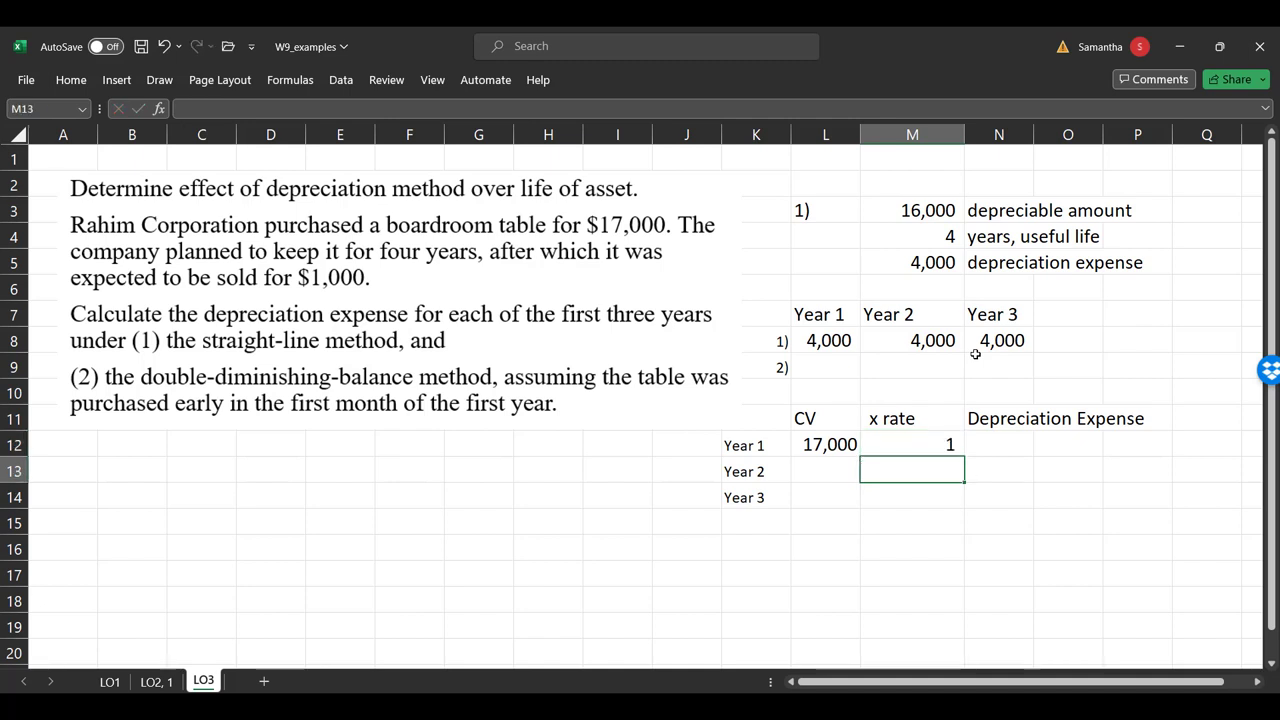
- Format the rate in M12 as a percentage
key(Up)
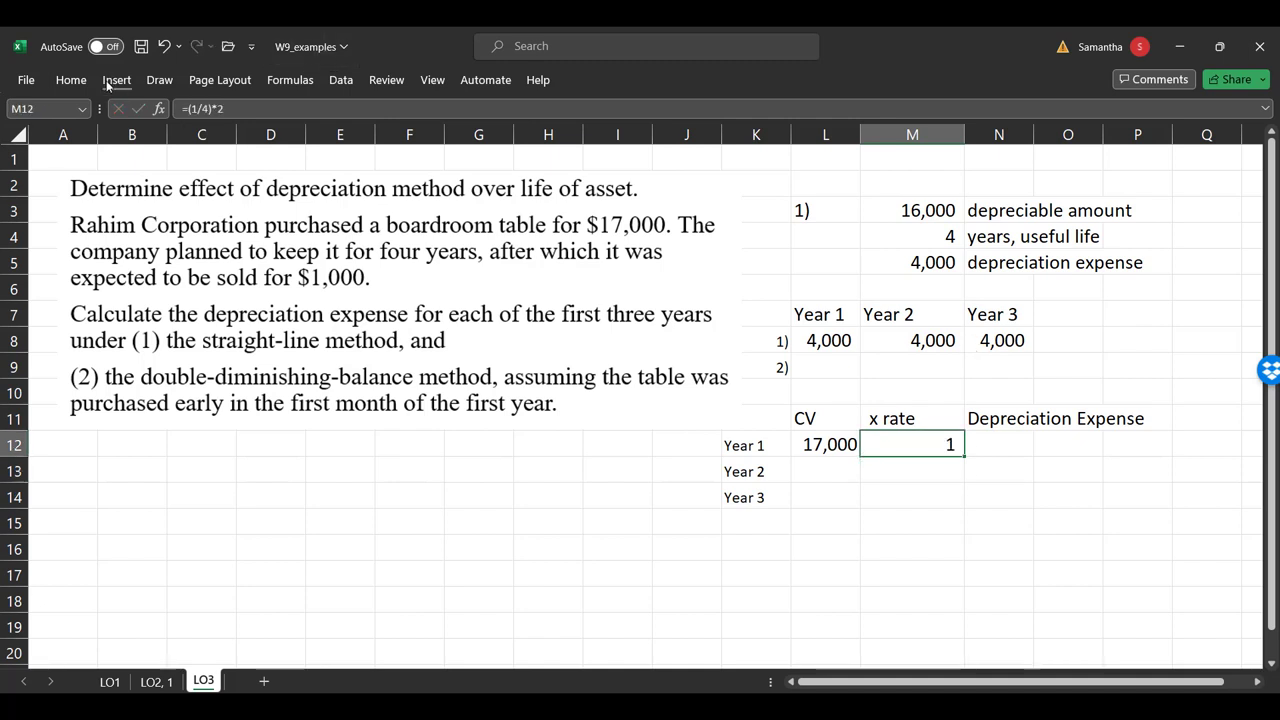
click(71, 80)
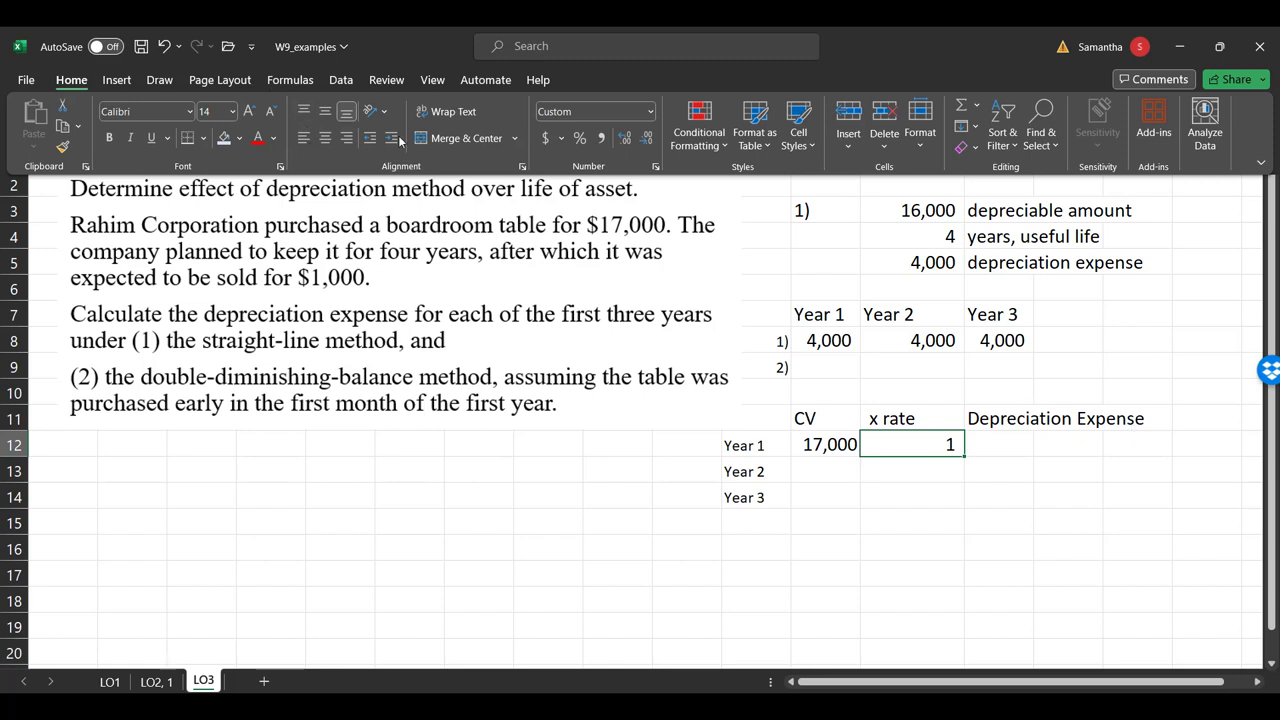
click(578, 141)
click(983, 436)
click(935, 442)
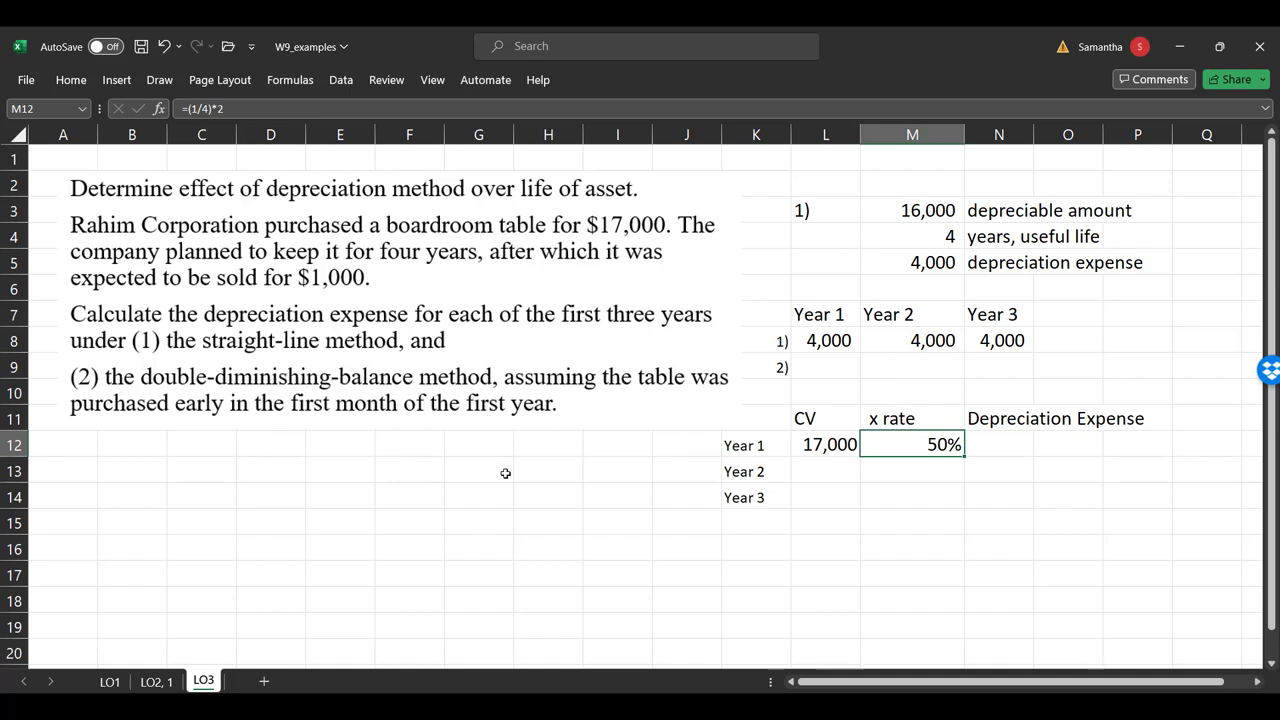
- Calculate the Year 1 double-diminishing depreciation expense in N12 with the formula =L12*M12
key(Down)
key(Up)
key(Right)
text(=)
key(Left)
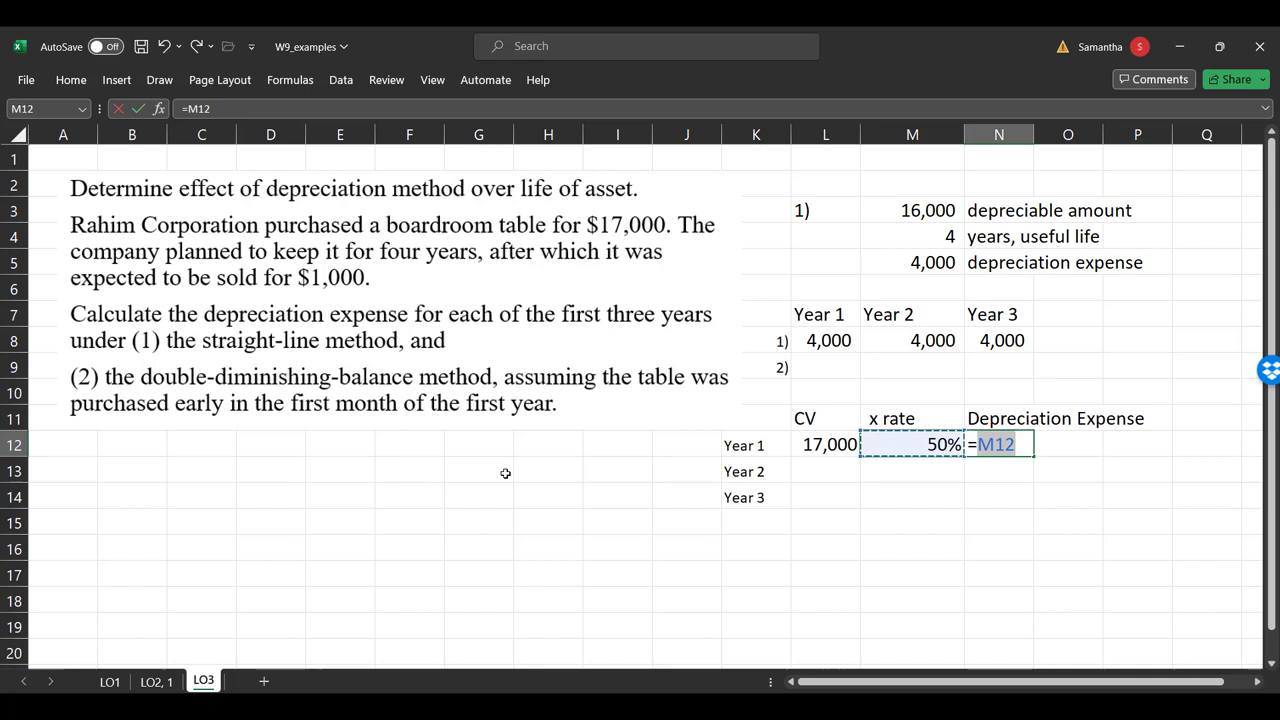
key(Left)
text(*)
key(Left)
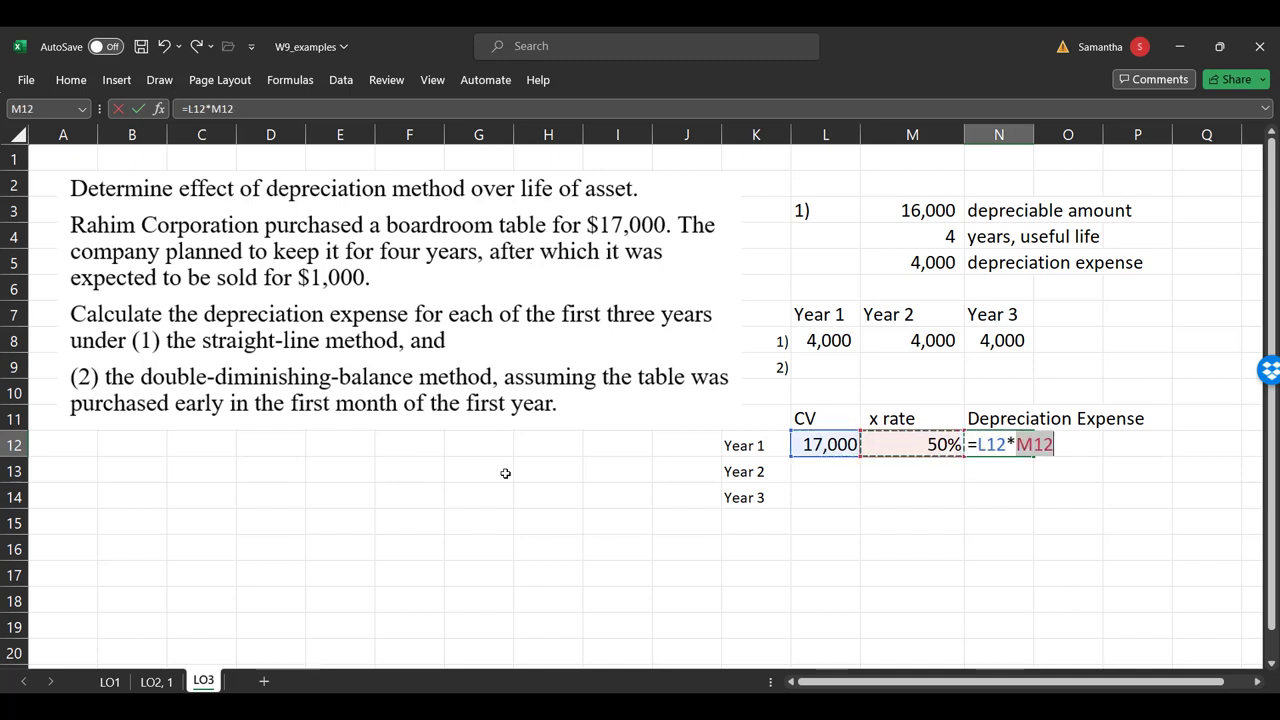
key(Return)
- Link the Year 1 amount for method 2 in L9 to the depreciation expense with =N12
key(Up)
key(Down)
key(Left)
key(Left)
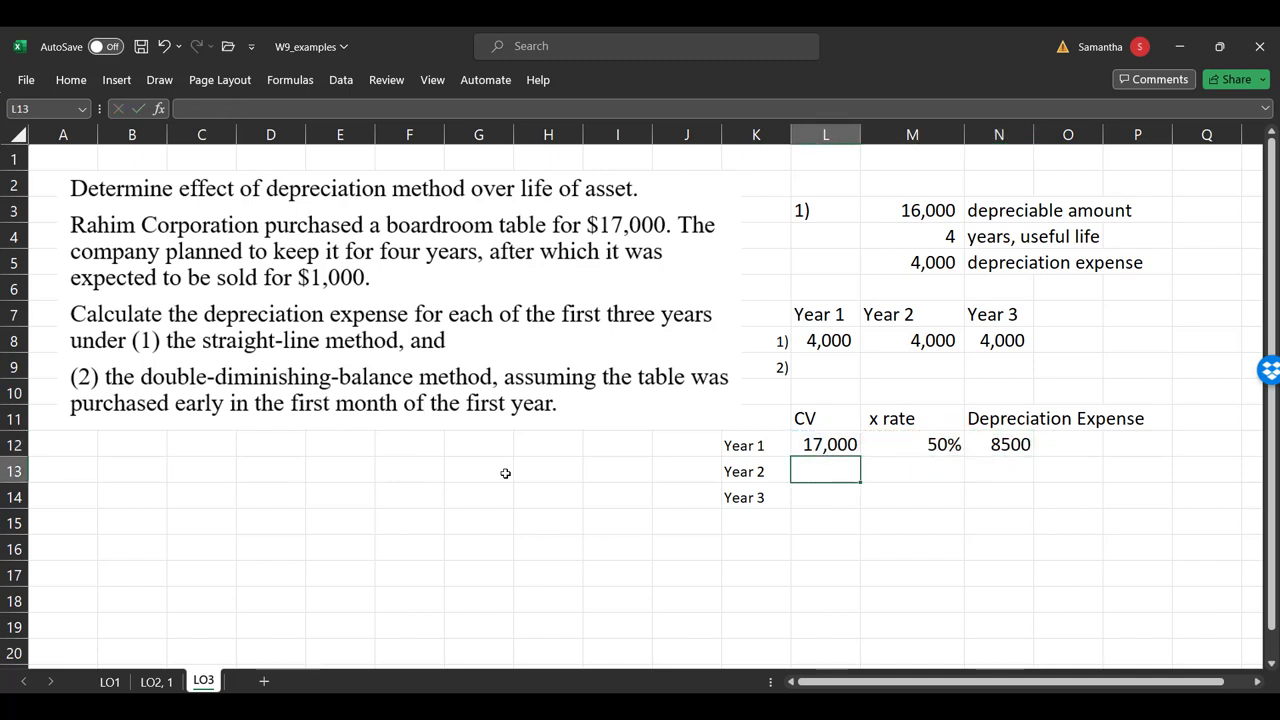
key(Up)
key(Up)
key(Up)
key(Up)
key(F2)
text(=)
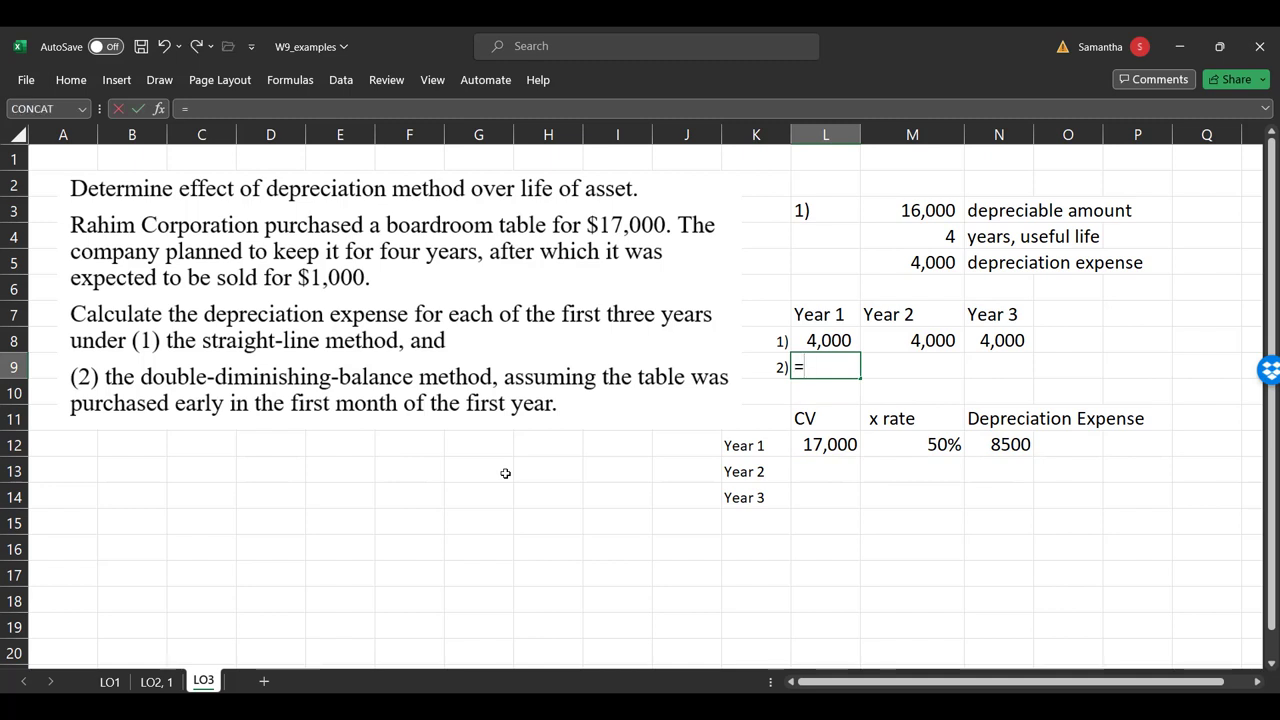
key(Right)
key(Down)
key(Down)
key(Down)
key(Down)
key(Right)
key(Up)
key(Return)
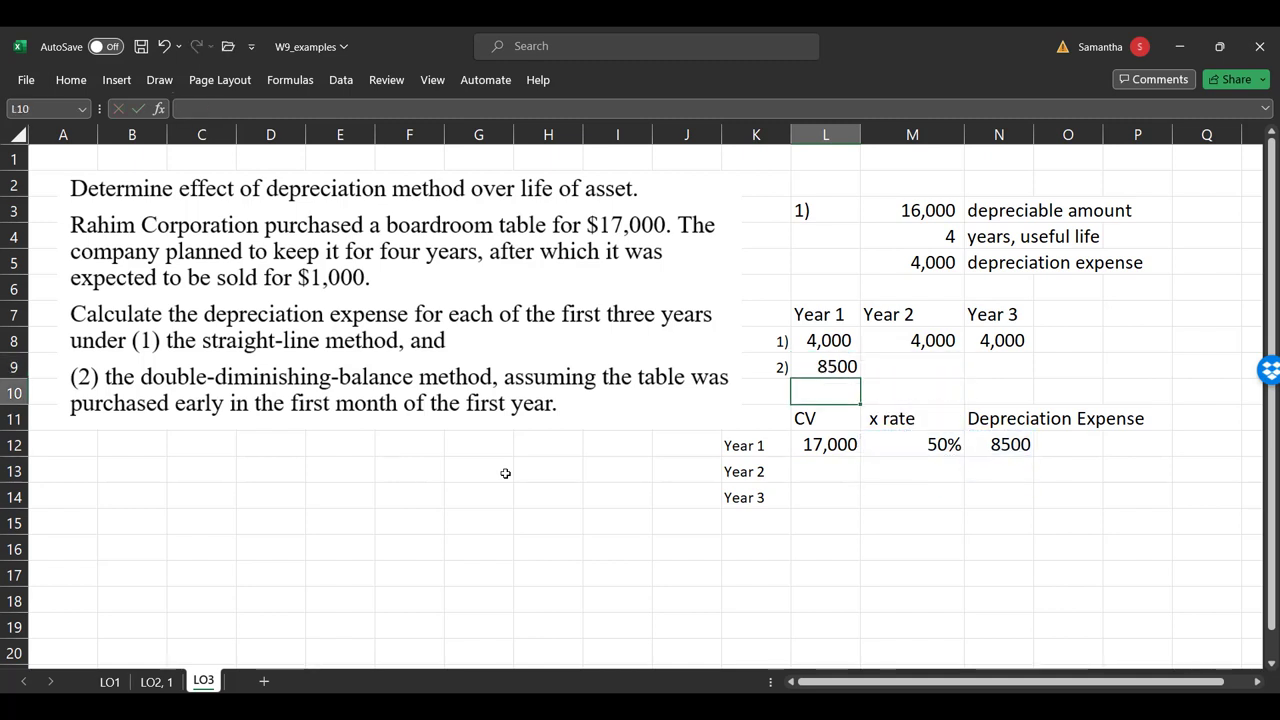
key(Up)
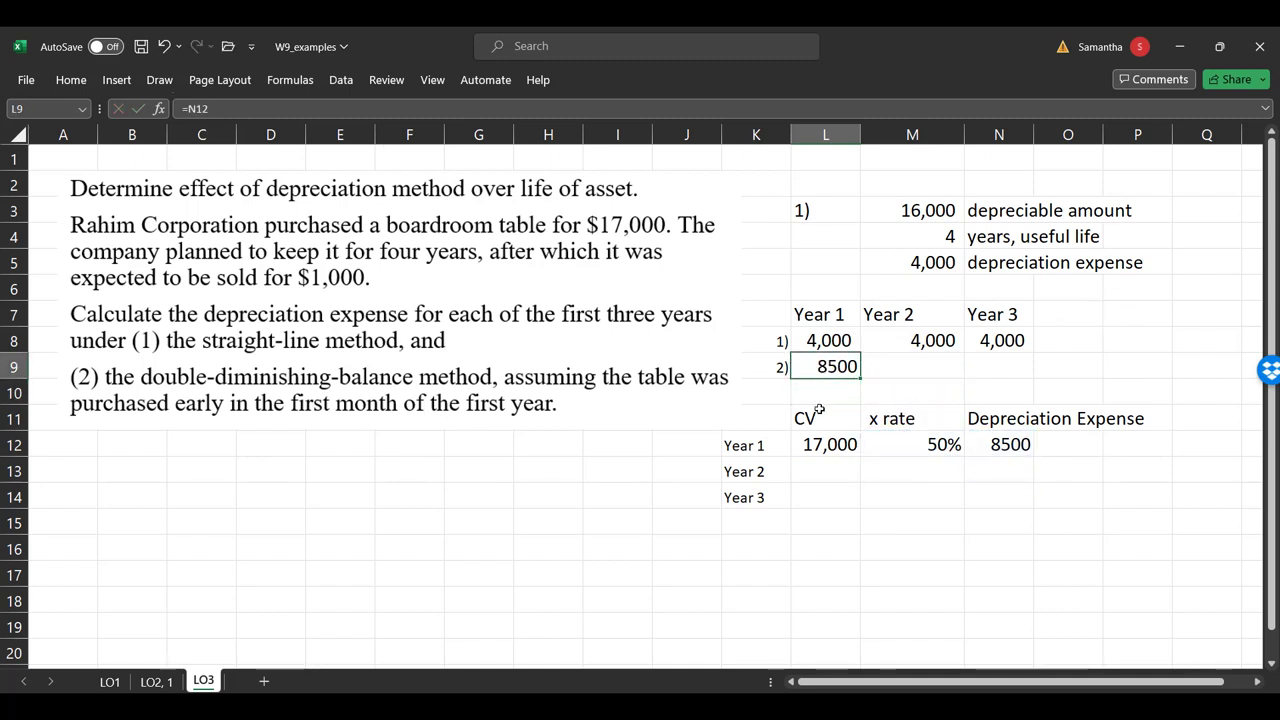
- Calculate the Year 2 carrying value in L13 with the formula =L12-N12
click(809, 477)
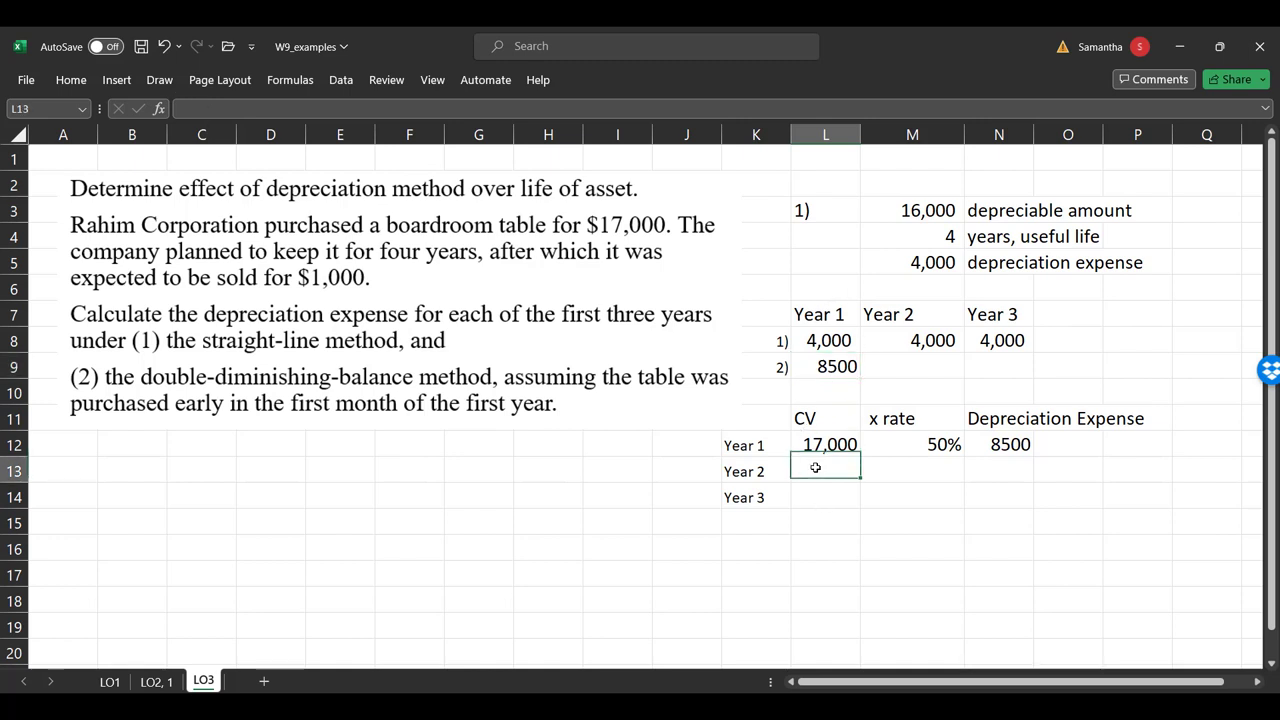
text(=)
key(Up)
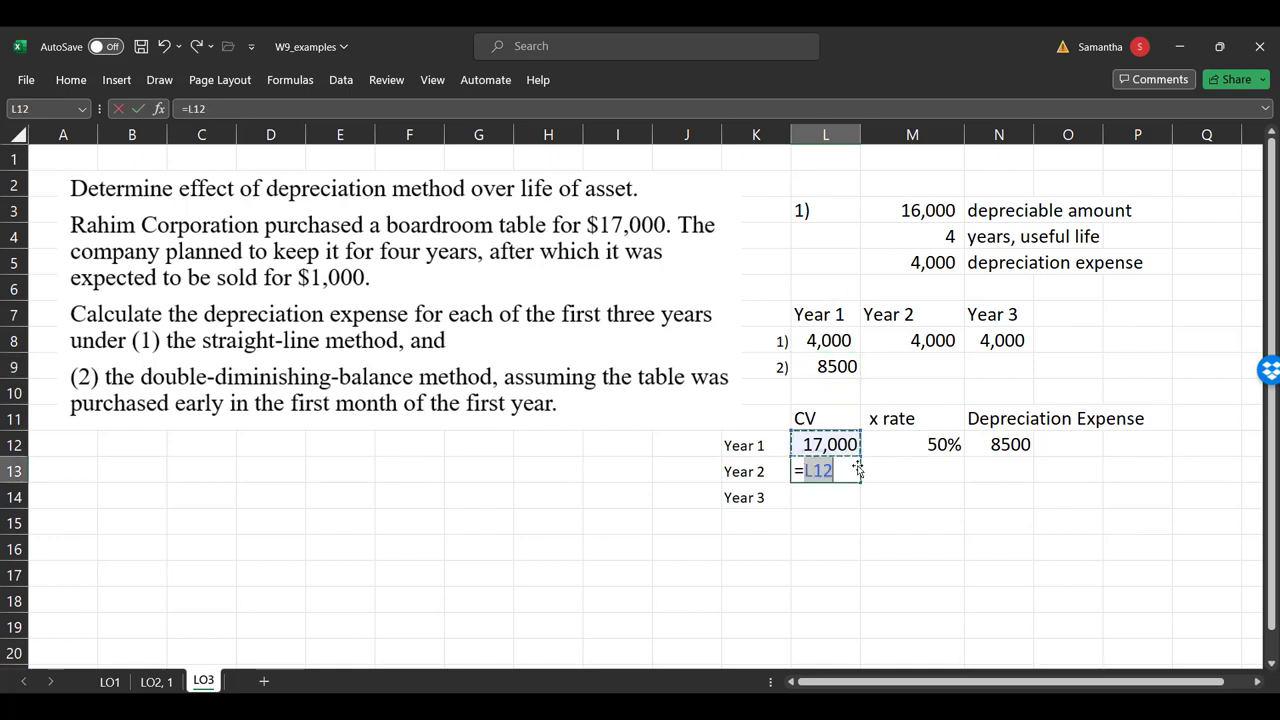
text(-)
key(Up)
key(Right)
key(Right)
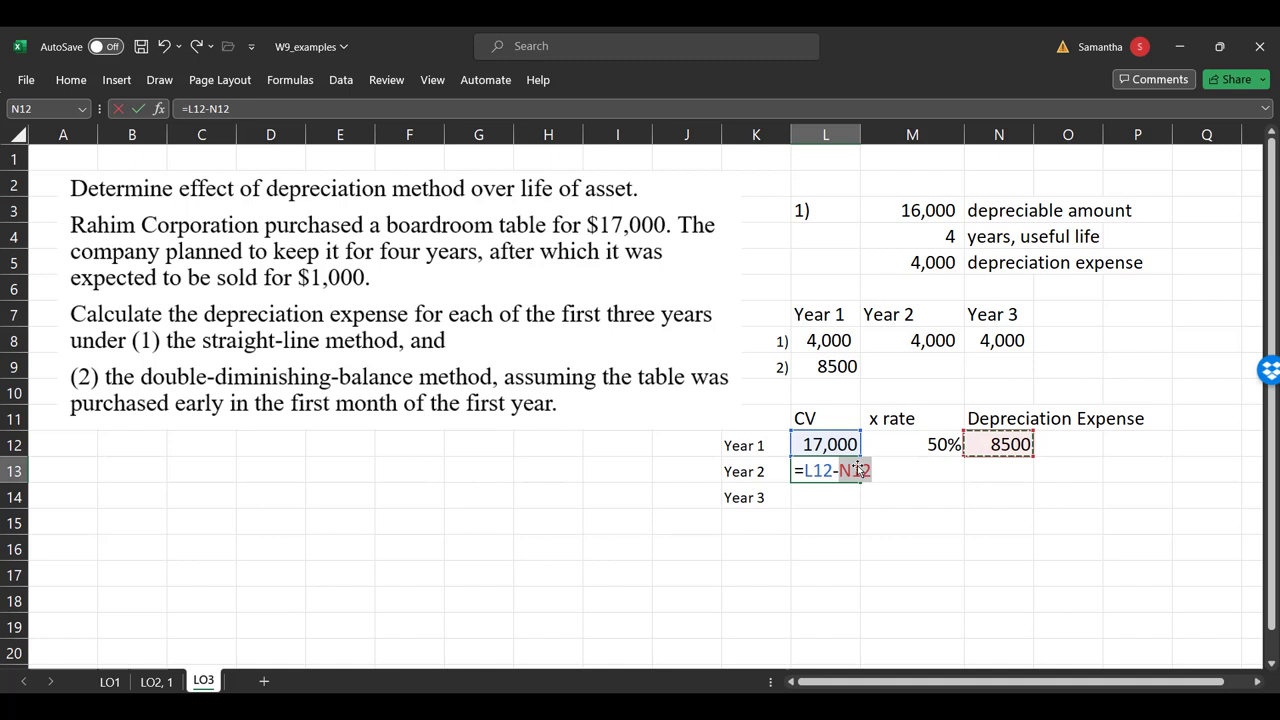
key(Return)
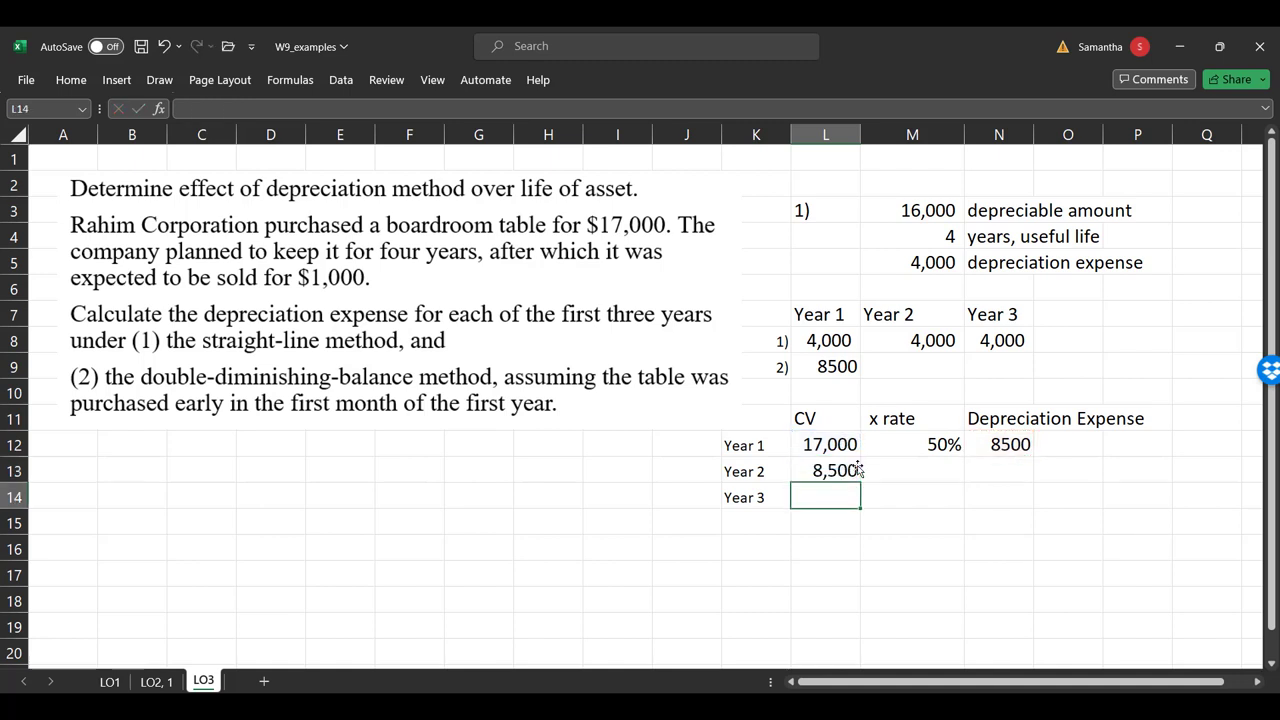
- Copy the depreciation rate from M12 into M13 and M14 for Years 2 and 3
key(Up)
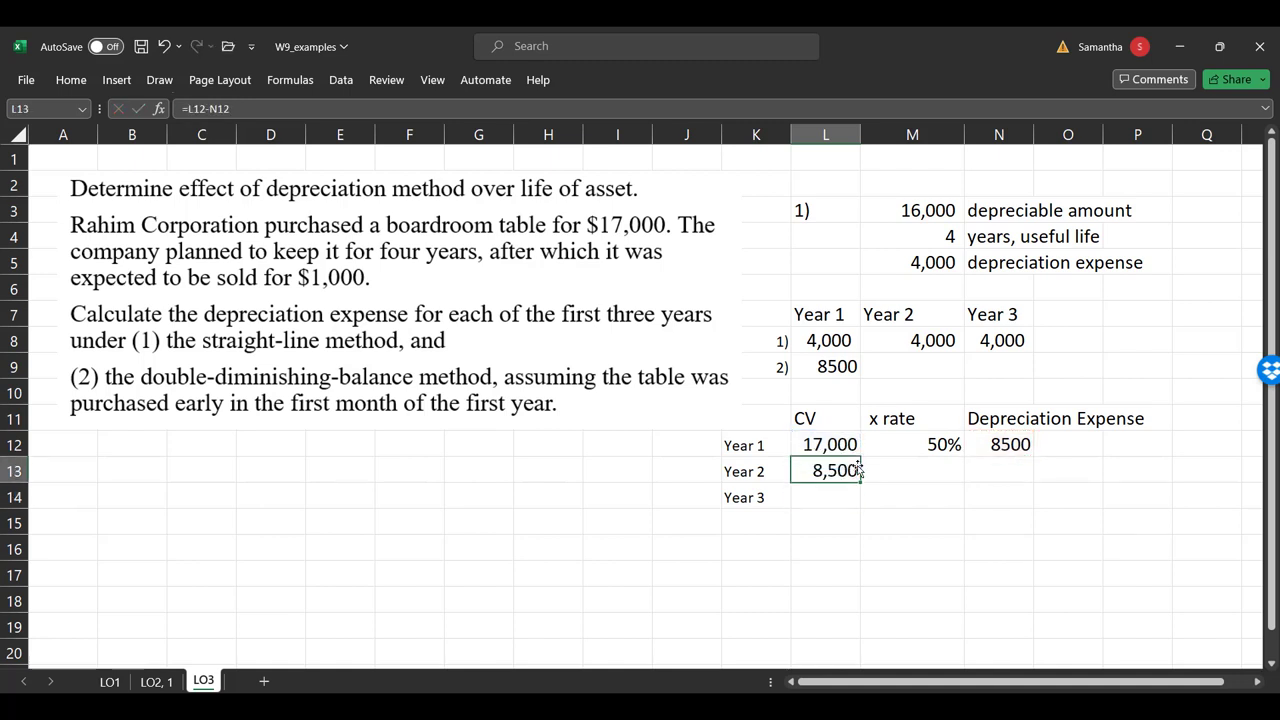
key(Right)
key(Up)
key(ctrl+c)
key(Down)
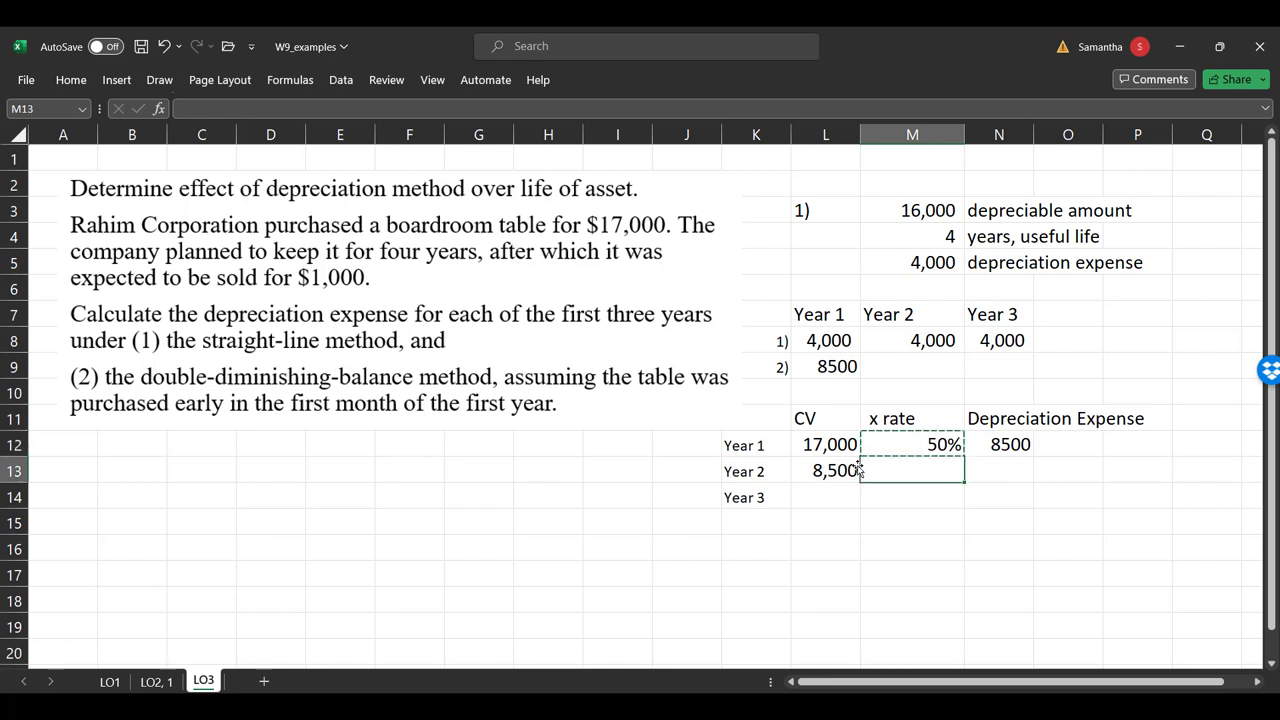
key(ctrl+v)
key(Down)
key(ctrl+v)
- Calculate the Year 2 double-diminishing depreciation expense in N13 with the formula =L13*M13
key(Up)
key(Right)
text(=)
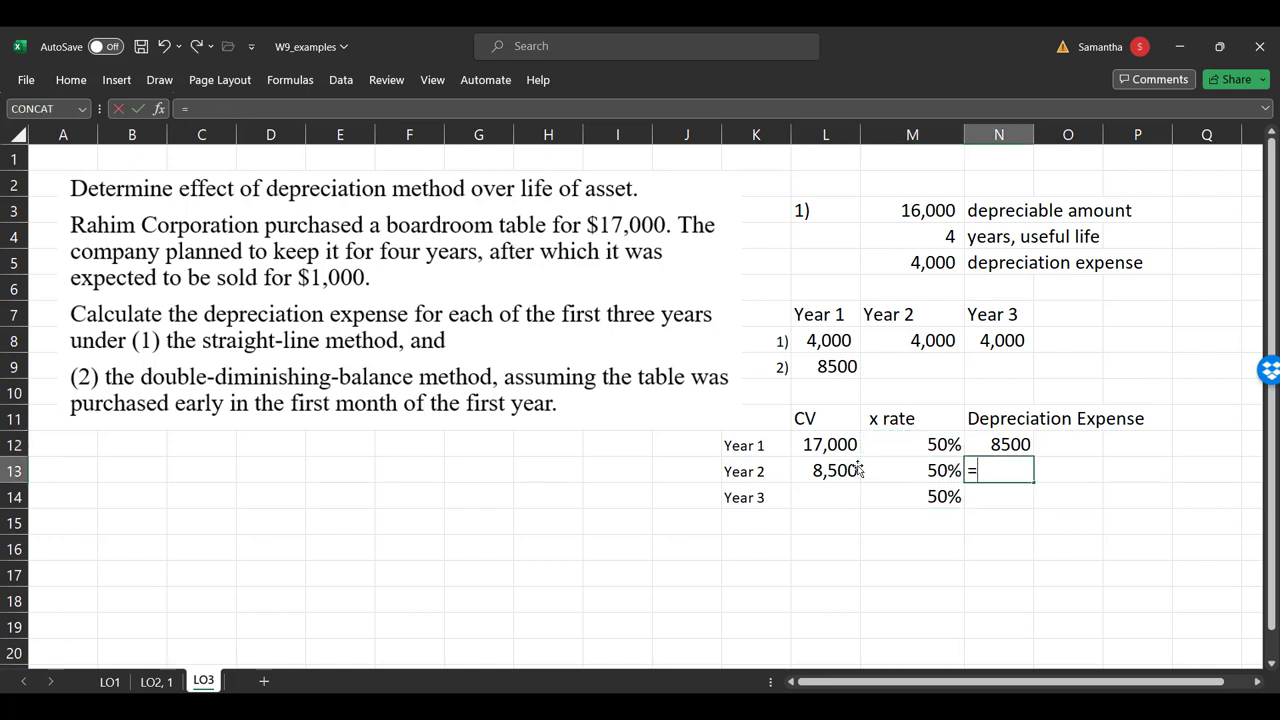
click(858, 470)
text(*)
key(Left)
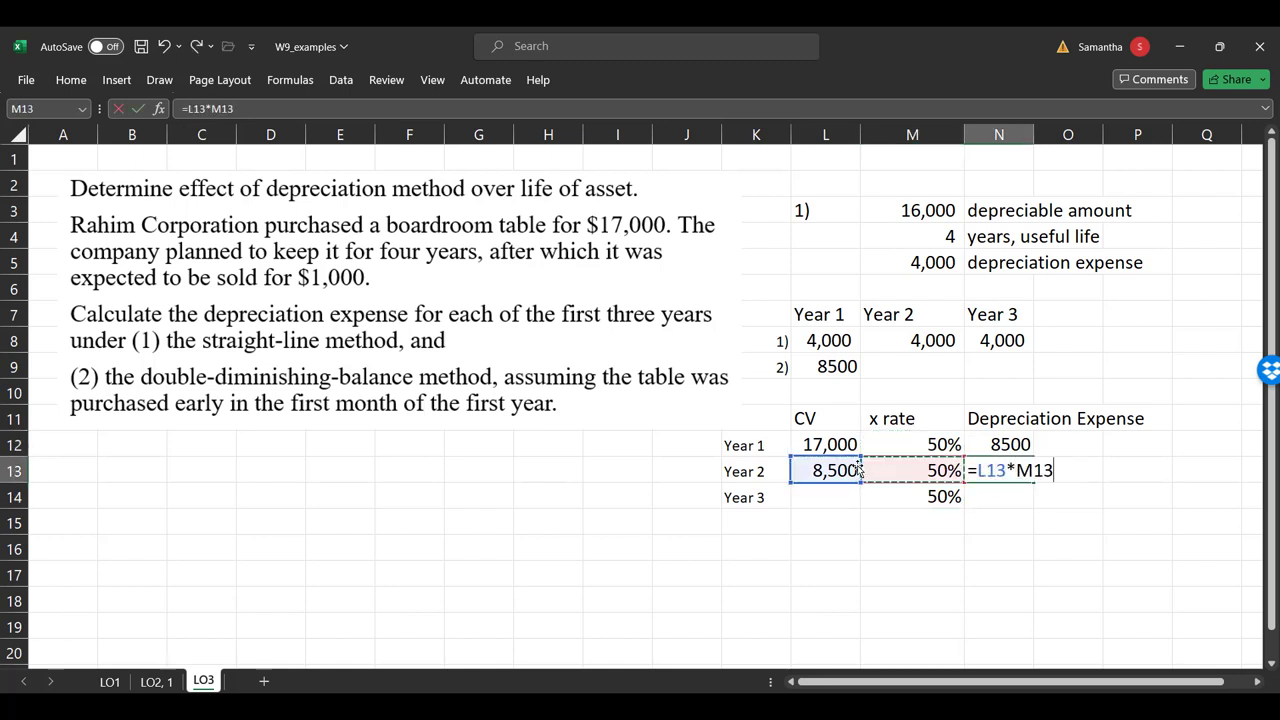
key(Return)
- Link the Year 2 amount for method 2 in M9 to the depreciation expense with =N13
key(Up)
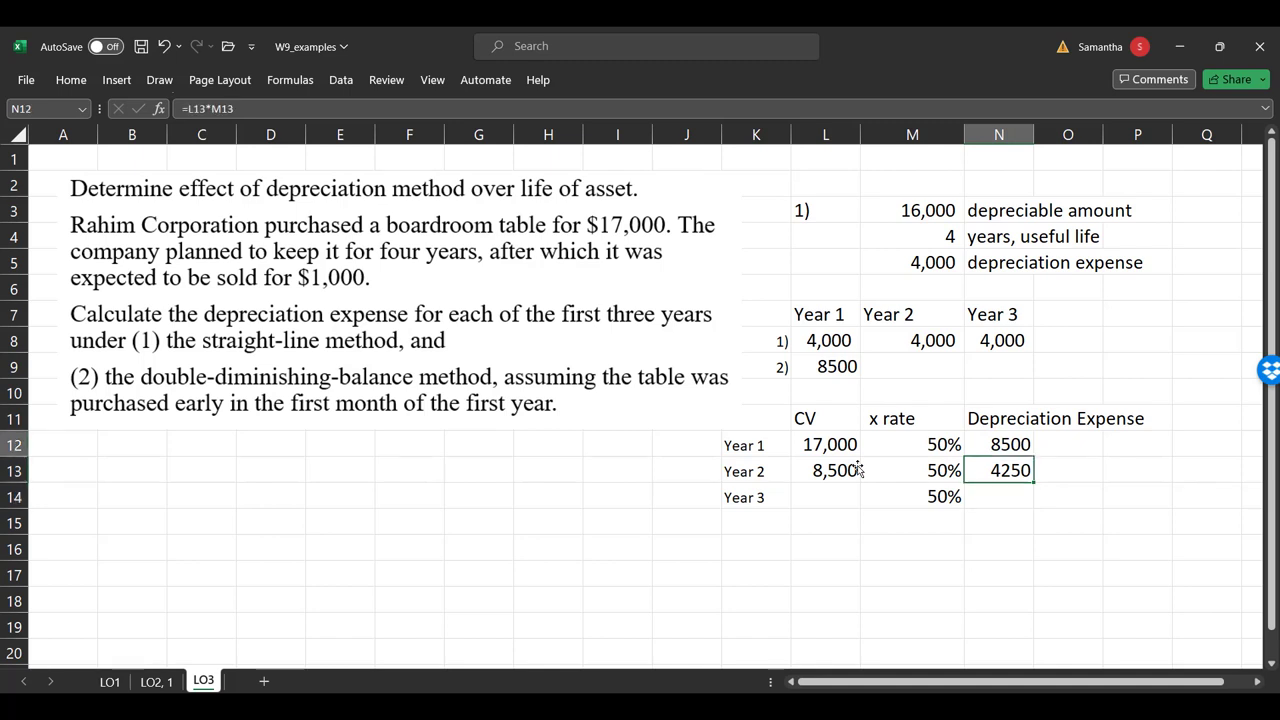
key(Up)
key(Up)
key(Up)
key(Up)
key(Left)
text(-)
key(BackSpace)
text(=)
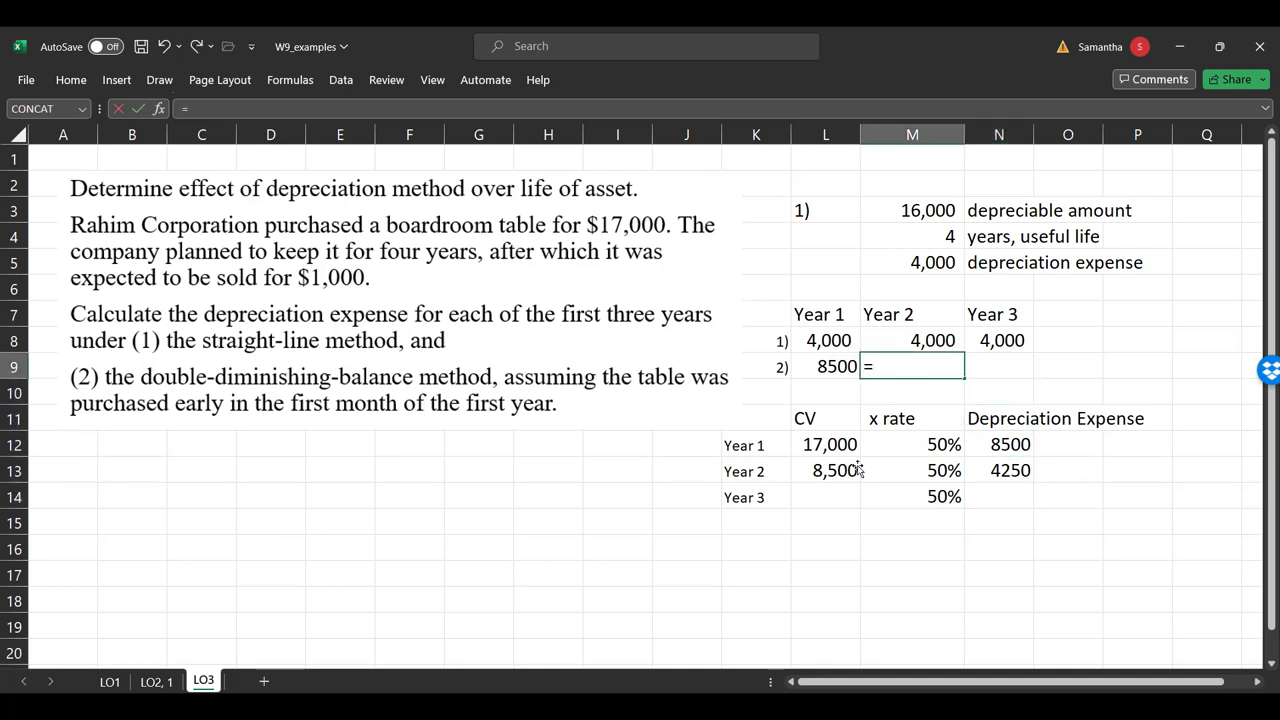
key(Down)
key(Down)
key(Down)
key(Down)
key(Right)
key(Return)
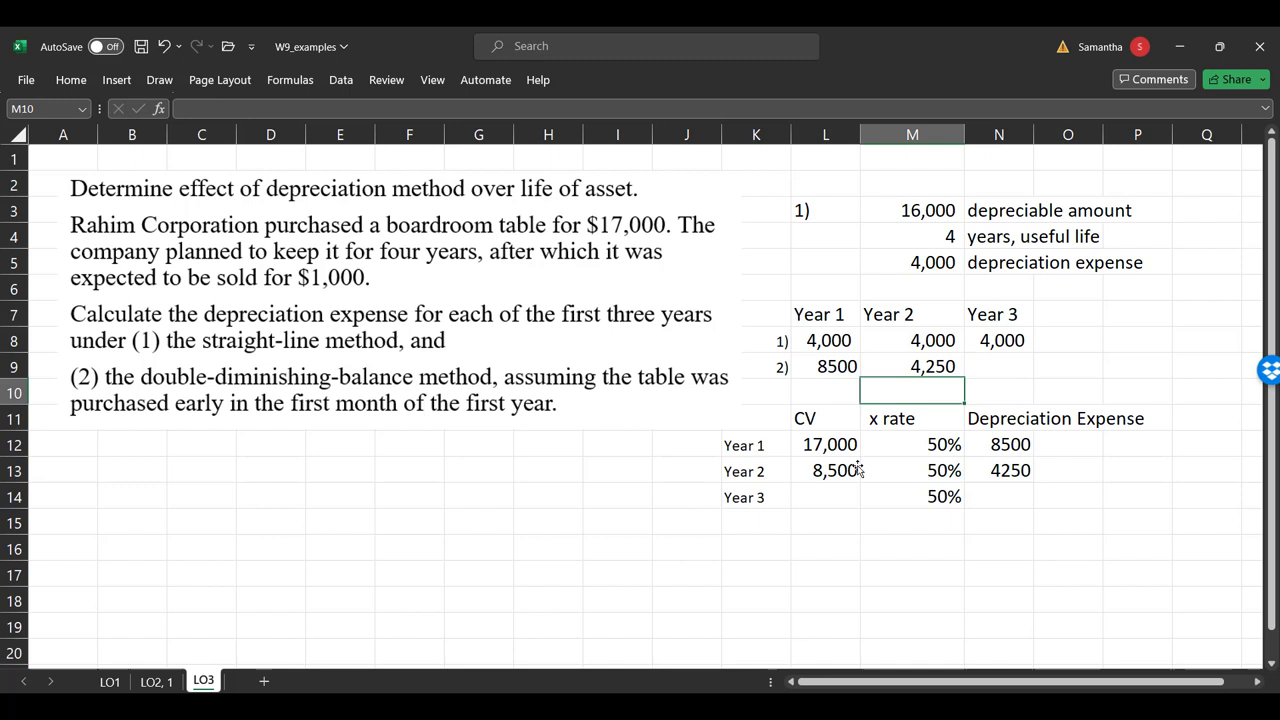
- Calculate the Year 3 carrying value in L14 with the formula =L13-N13
key(Down)
key(Left)
key(Down)
key(Down)
key(Down)
key(Down)
key(Up)
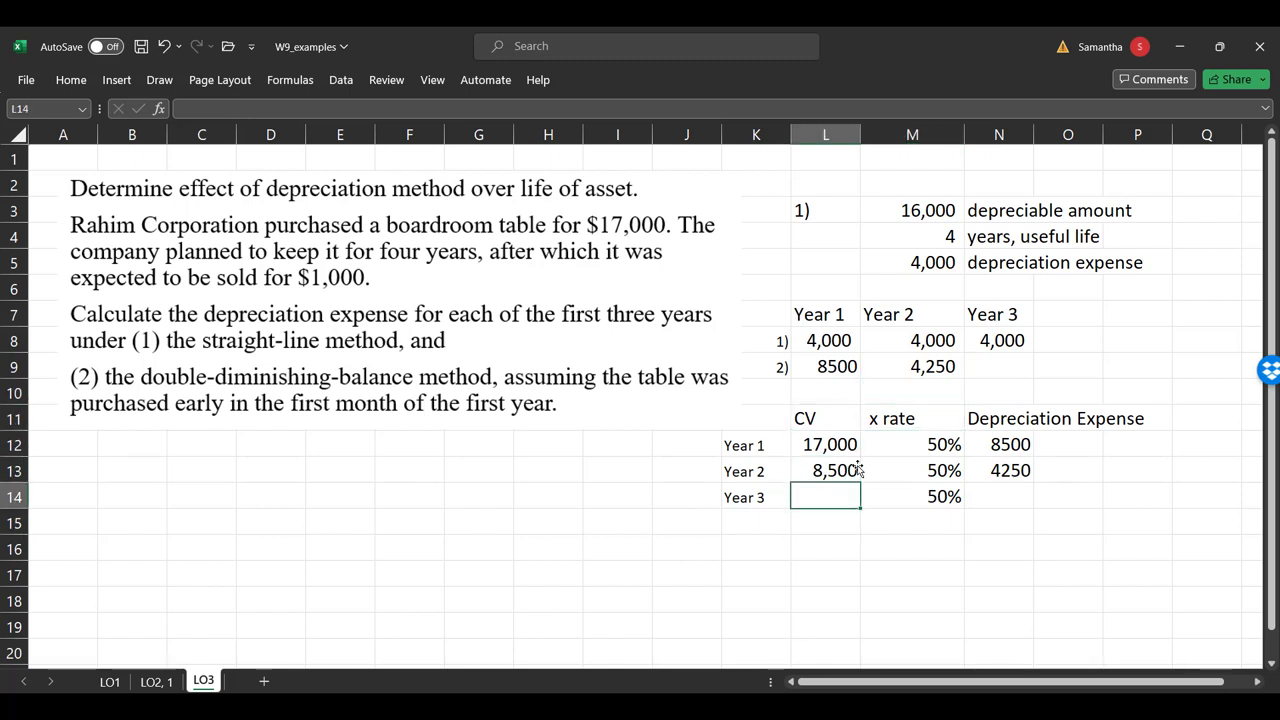
text(=)
key(Up)
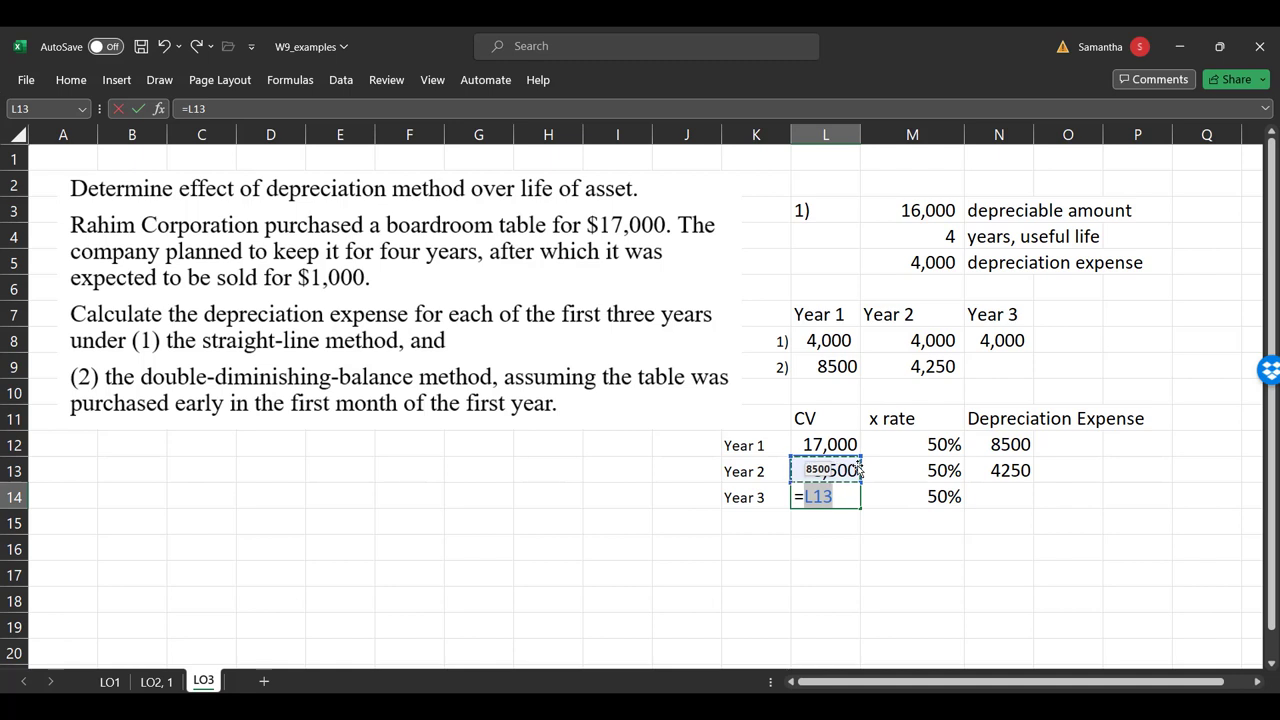
text(-)
key(Right)
key(Up)
key(Right)
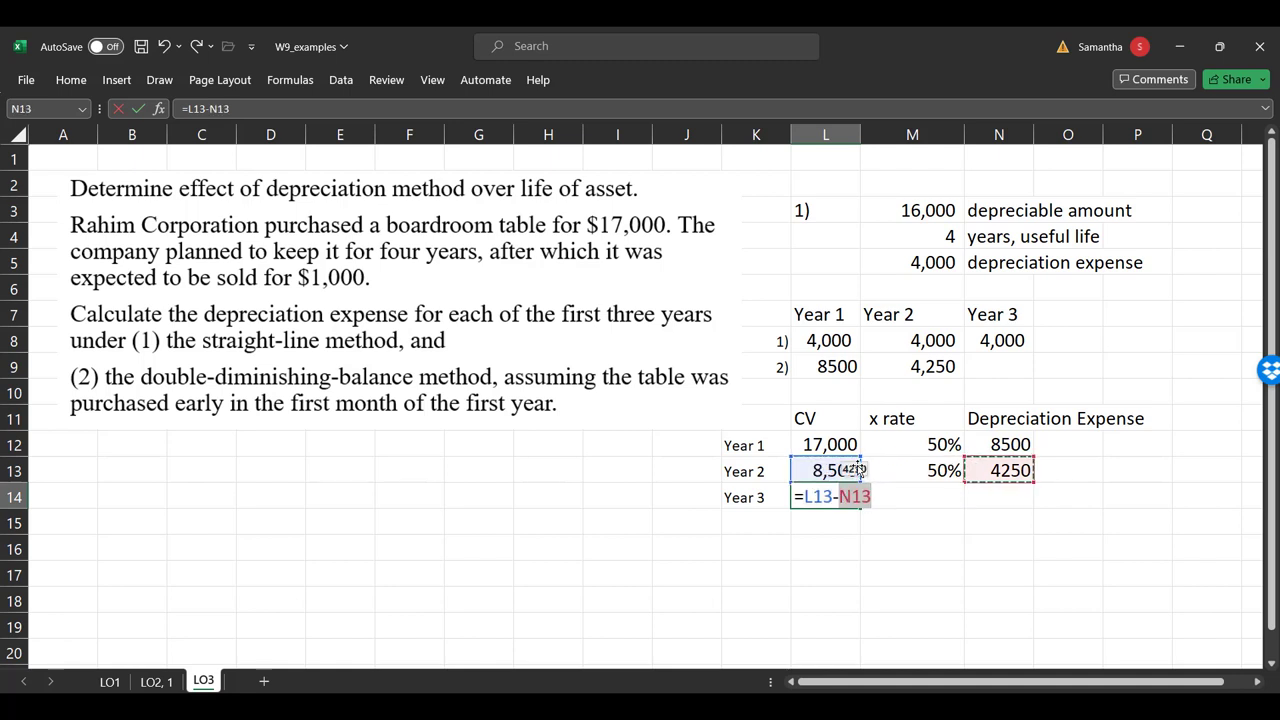
key(Return)
- Calculate the Year 3 double-diminishing depreciation expense in N14 with the formula =L14*M14
key(Up)
key(Right)
key(Right)
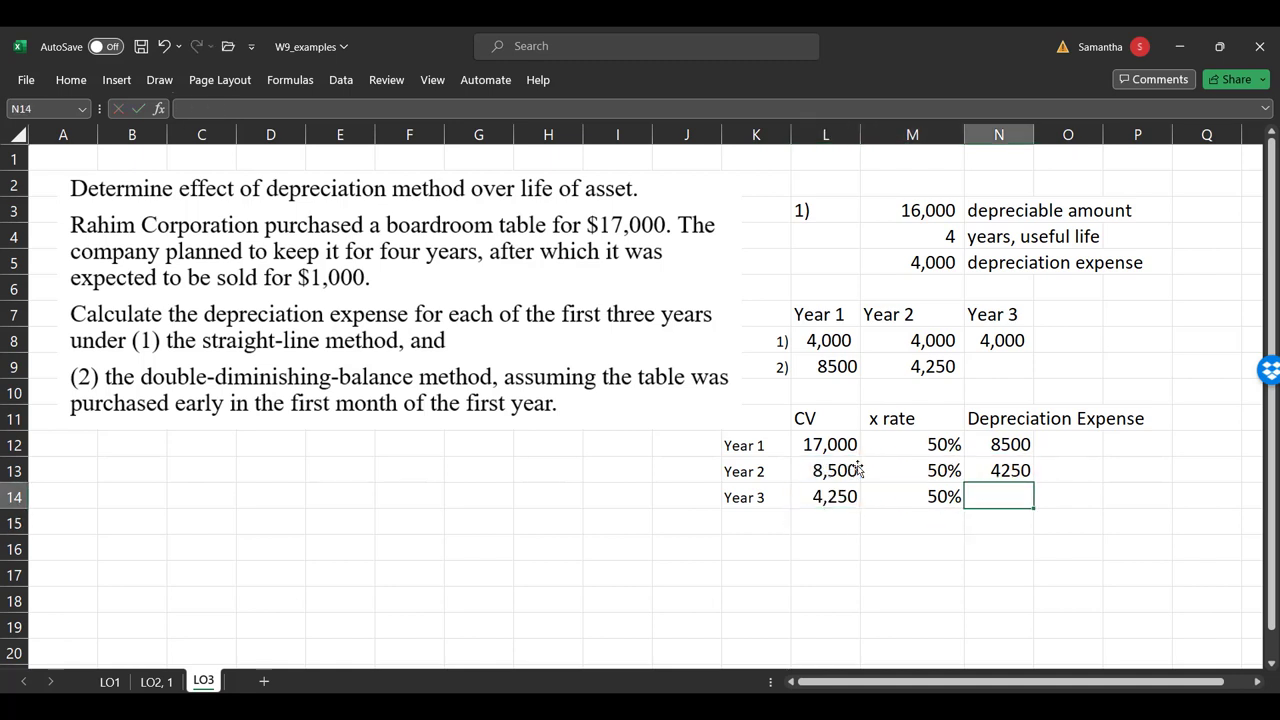
text(=)
key(Left)
key(Left)
text(*)
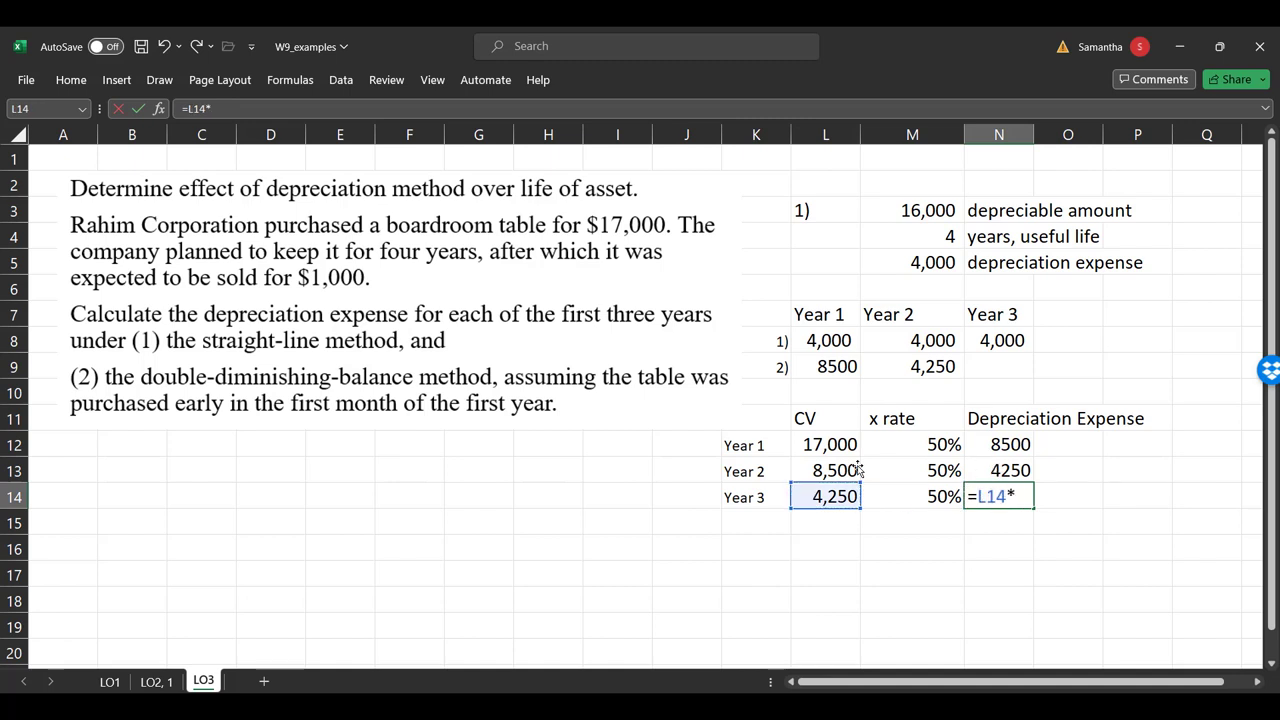
key(Left)
key(Return)
- Link the Year 3 amount for method 2 in N9 to the depreciation expense with =N14
key(Up)
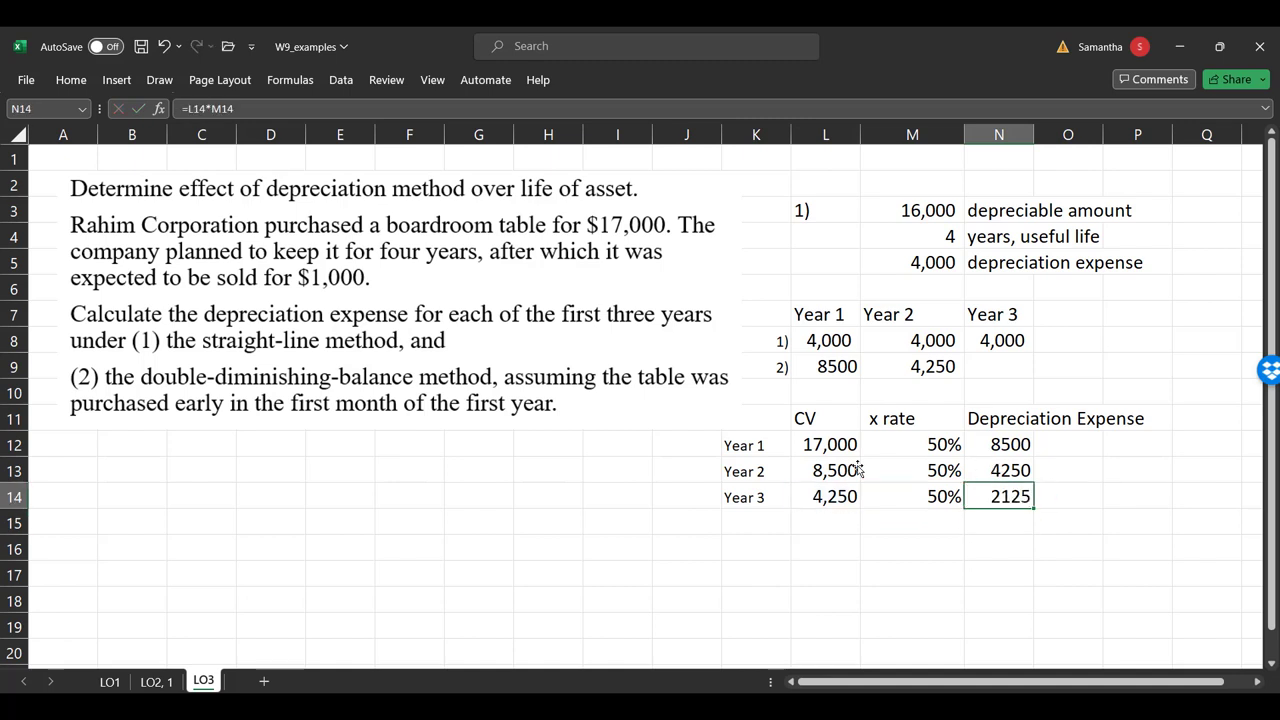
key(Up)
key(Up)
key(Up)
key(Up)
key(Up)
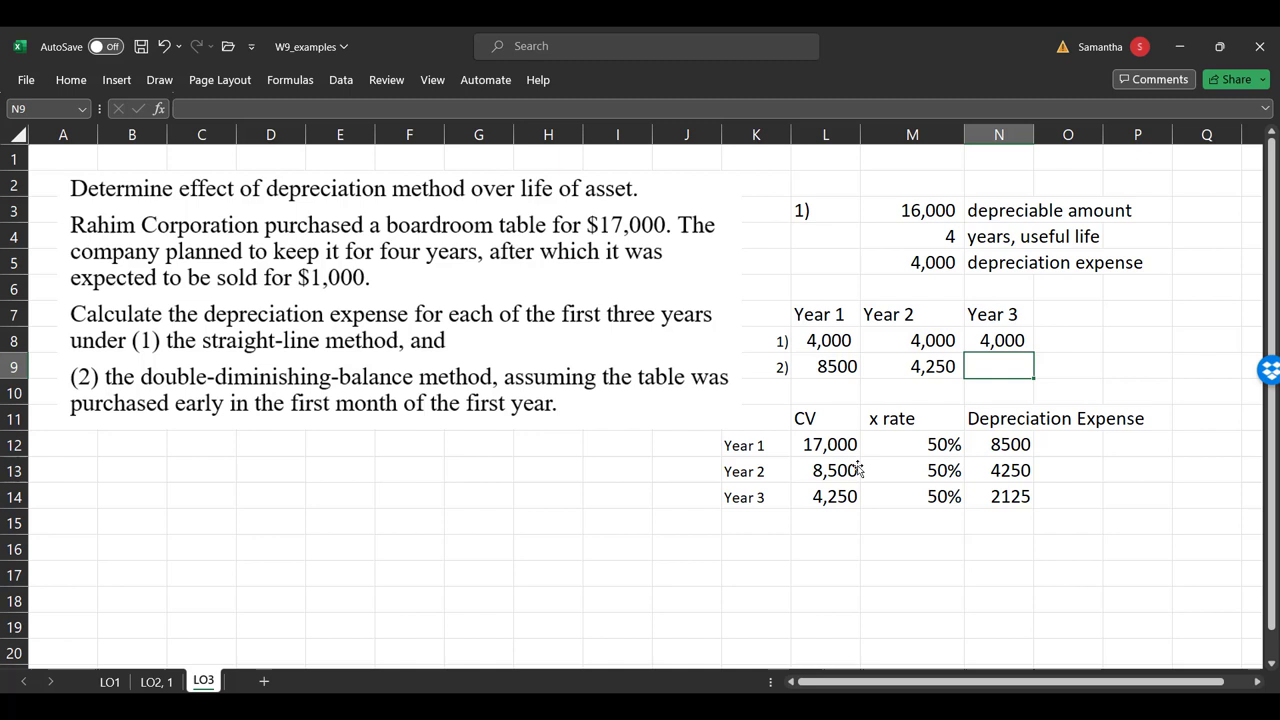
text(=)
key(Down)
key(Down)
key(Down)
key(Down)
key(Down)
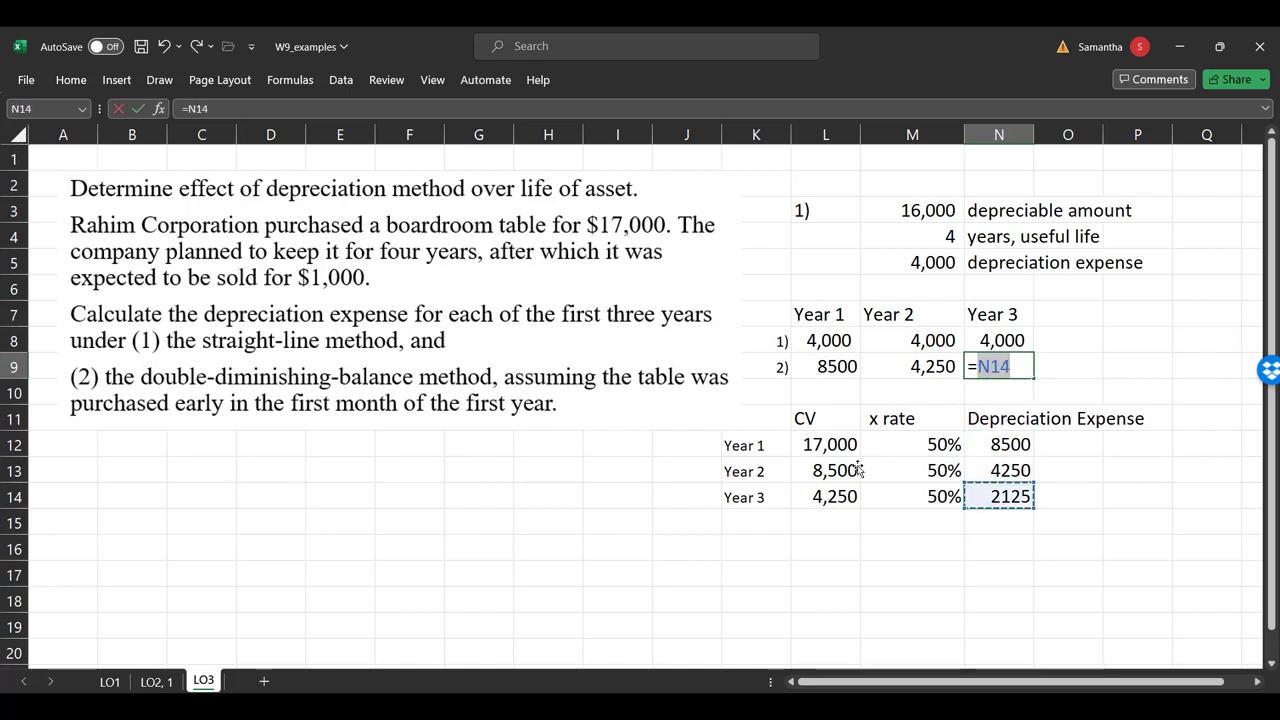
key(Return)
- Add the column heading "CV @ end of year 3" in O7, beside the Year 3 heading
click(1087, 311)
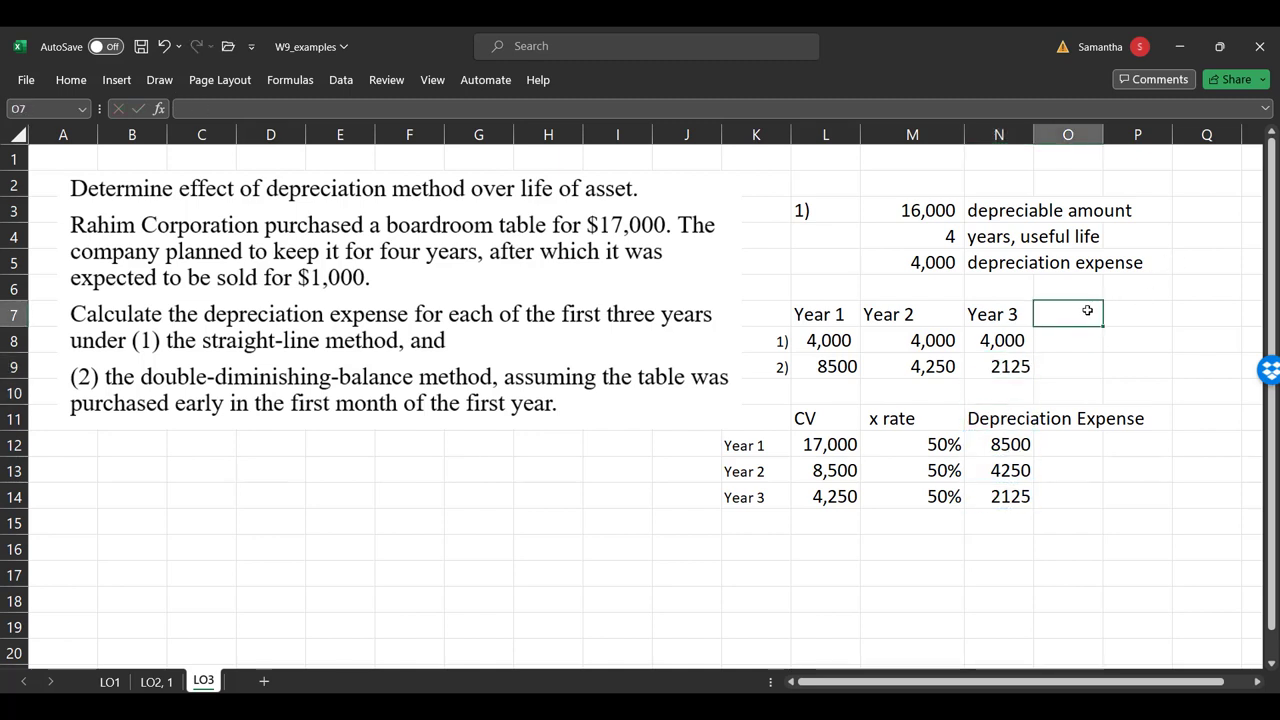
text(CV @ end )
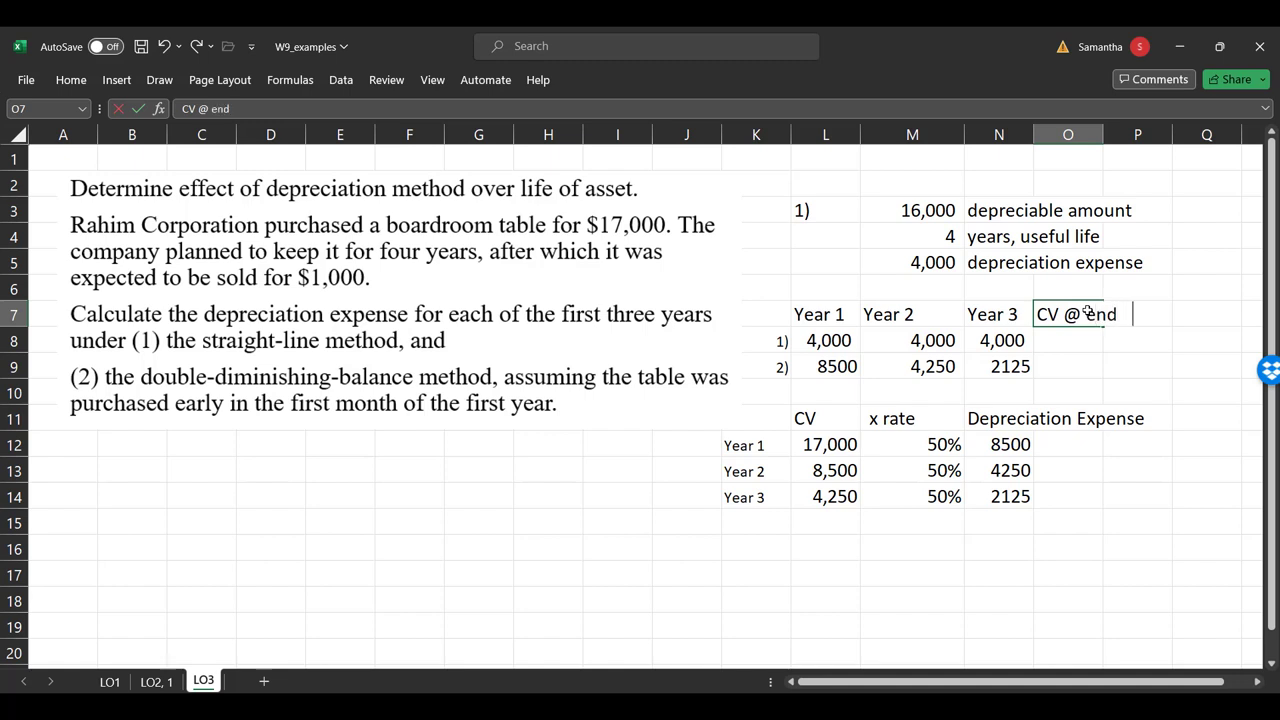
text(of year 3)
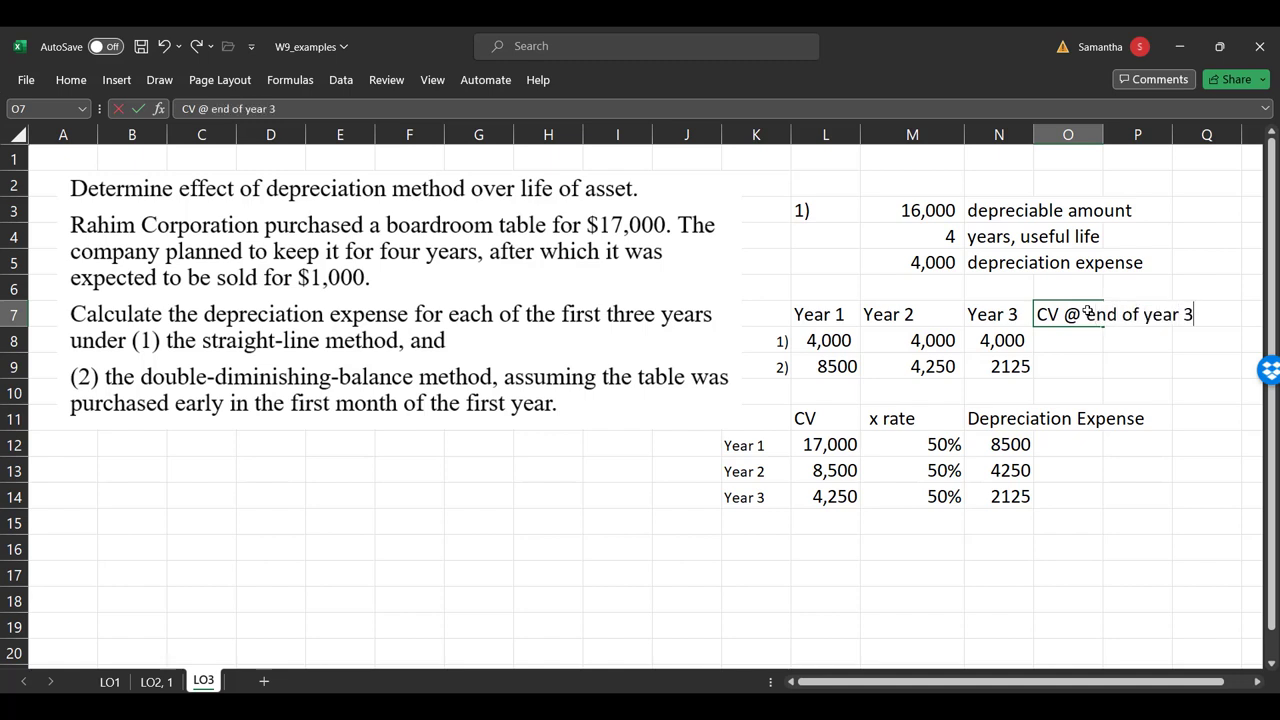
key(Return)
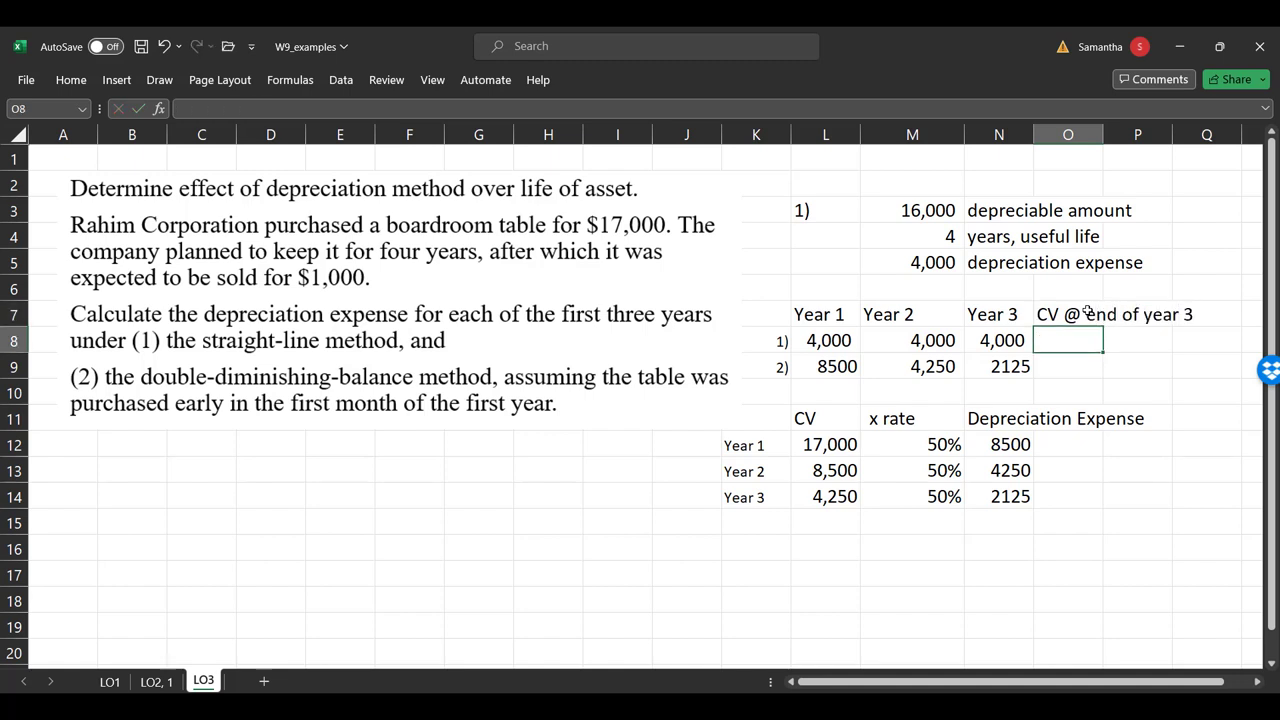
- Calculate the straight-line carrying value at the end of Year 3 in O8 with =17000-L8-M8-N8
text(=17000-)
key(Left)
key(Left)
key(Left)
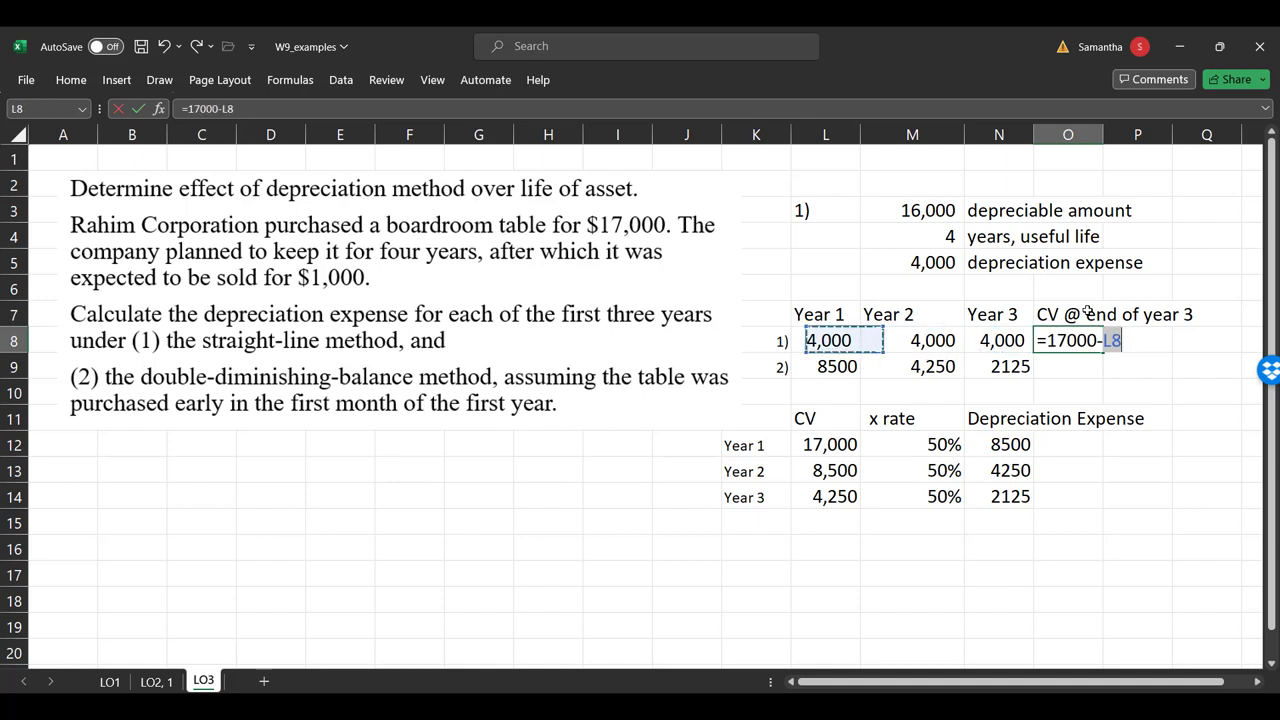
text(-)
key(Left)
key(Left)
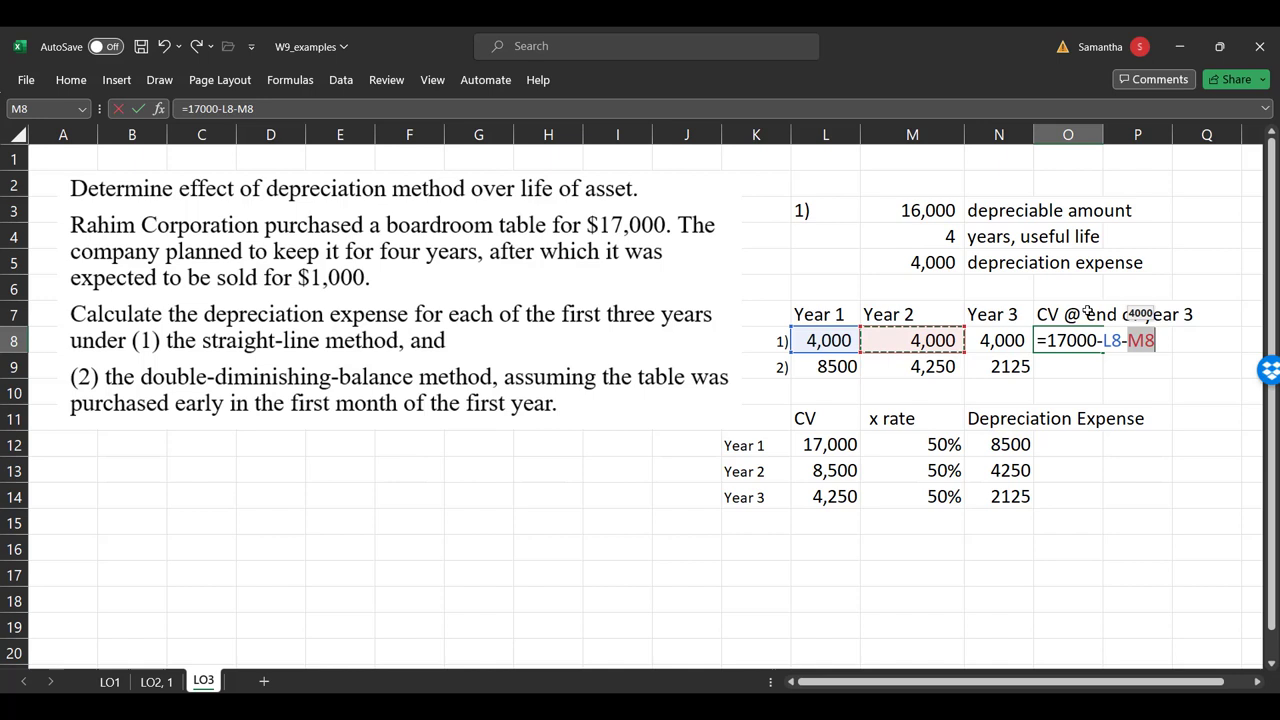
text(-)
key(Left)
key(Return)
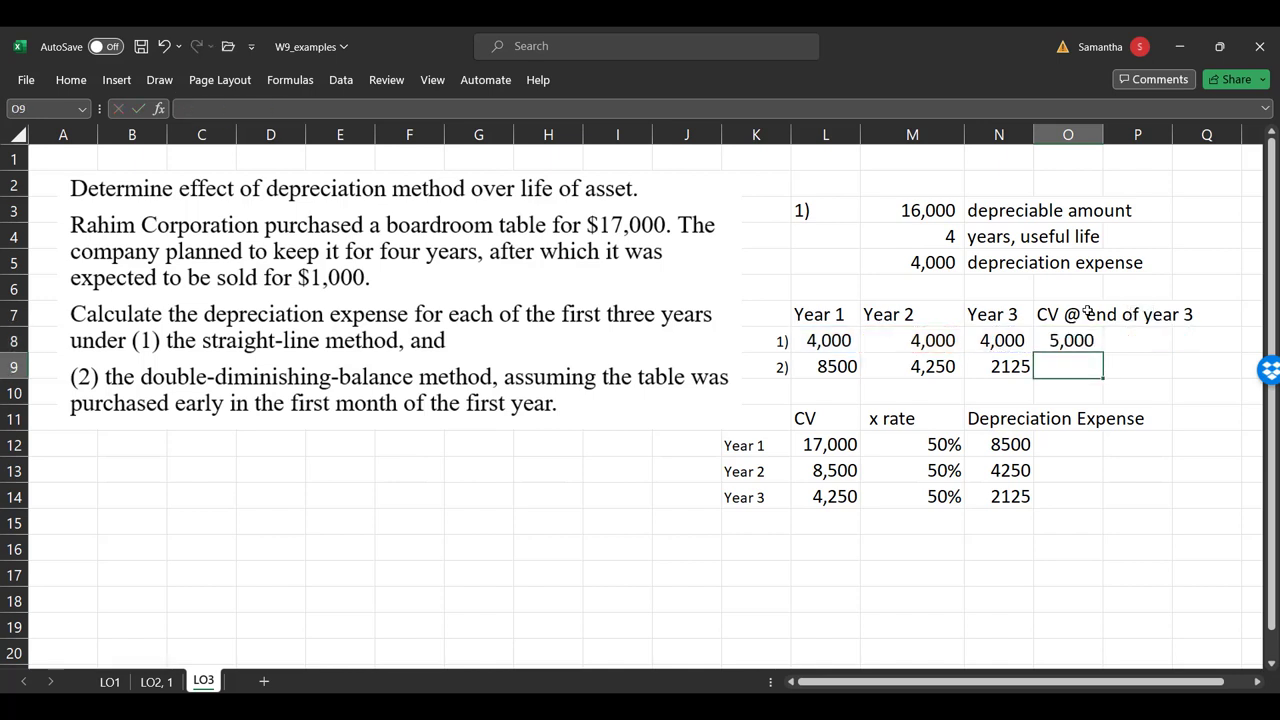
- Calculate the double-diminishing carrying value at the end of Year 3 in O9 with =17000-L9-M9-N9
text(=17000-)
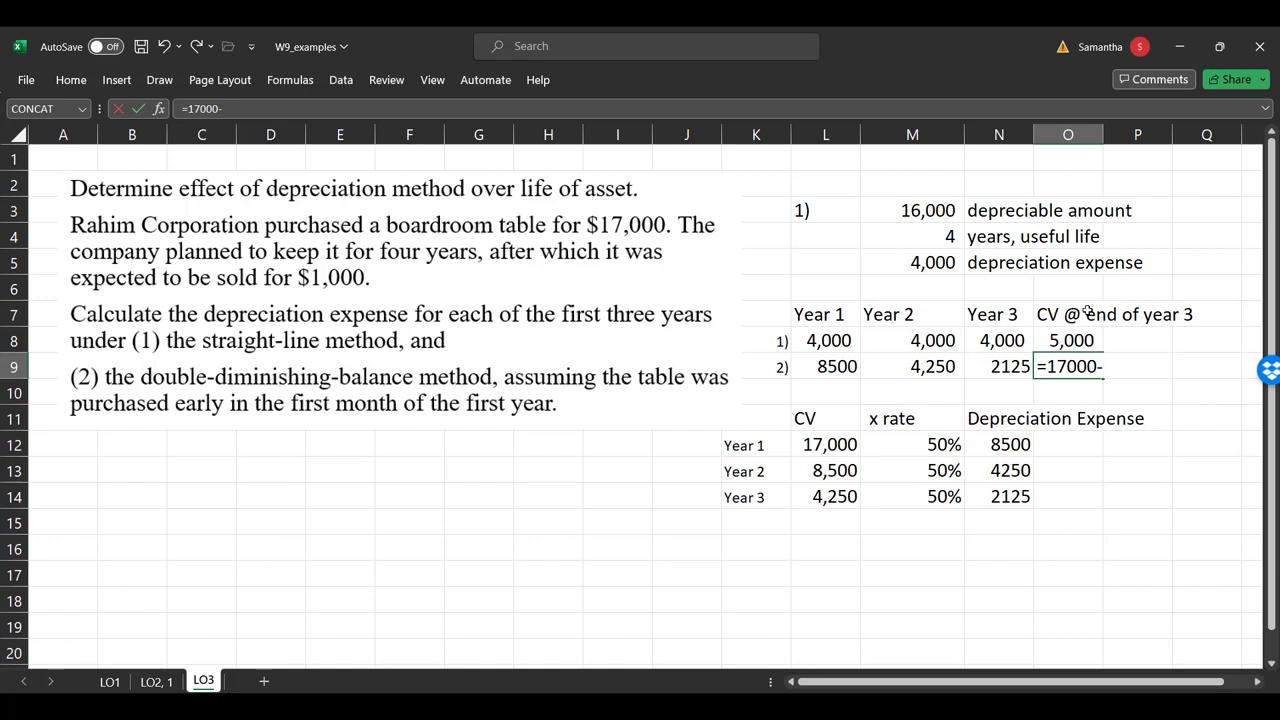
key(Left)
key(Left)
key(Left)
text(-)
key(Left)
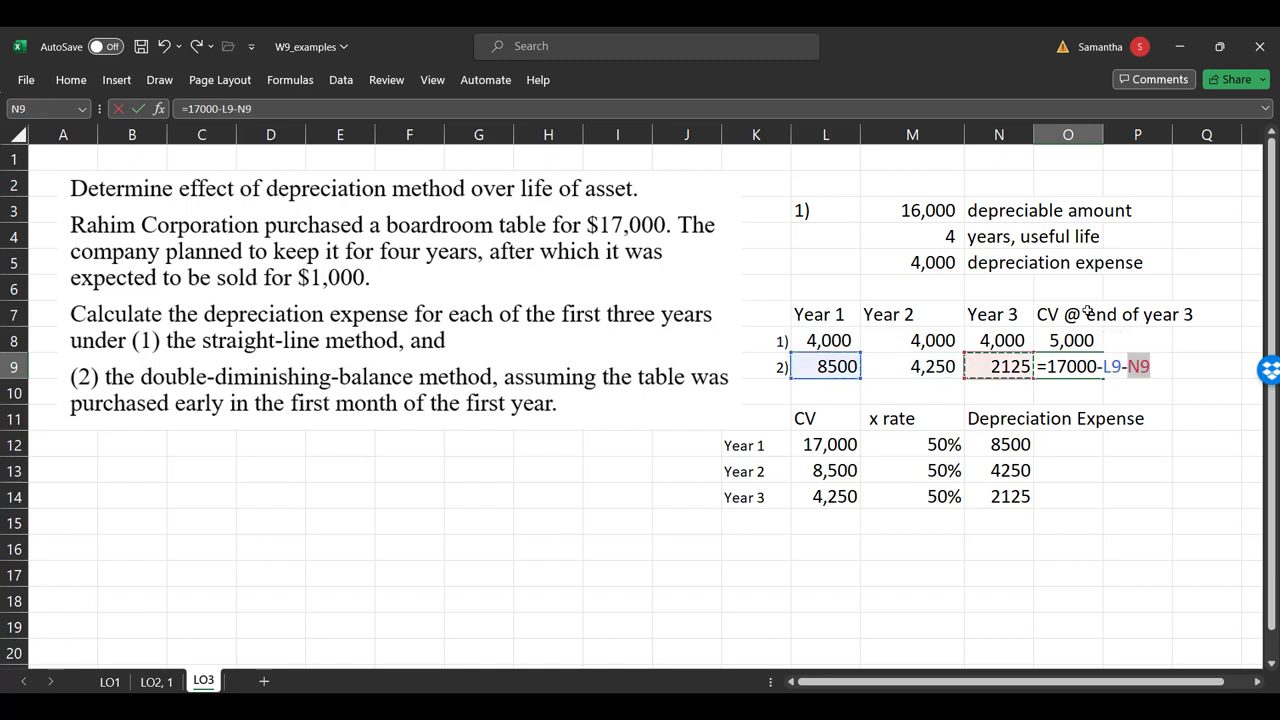
key(Left)
text(-)
key(Left)
key(Return)
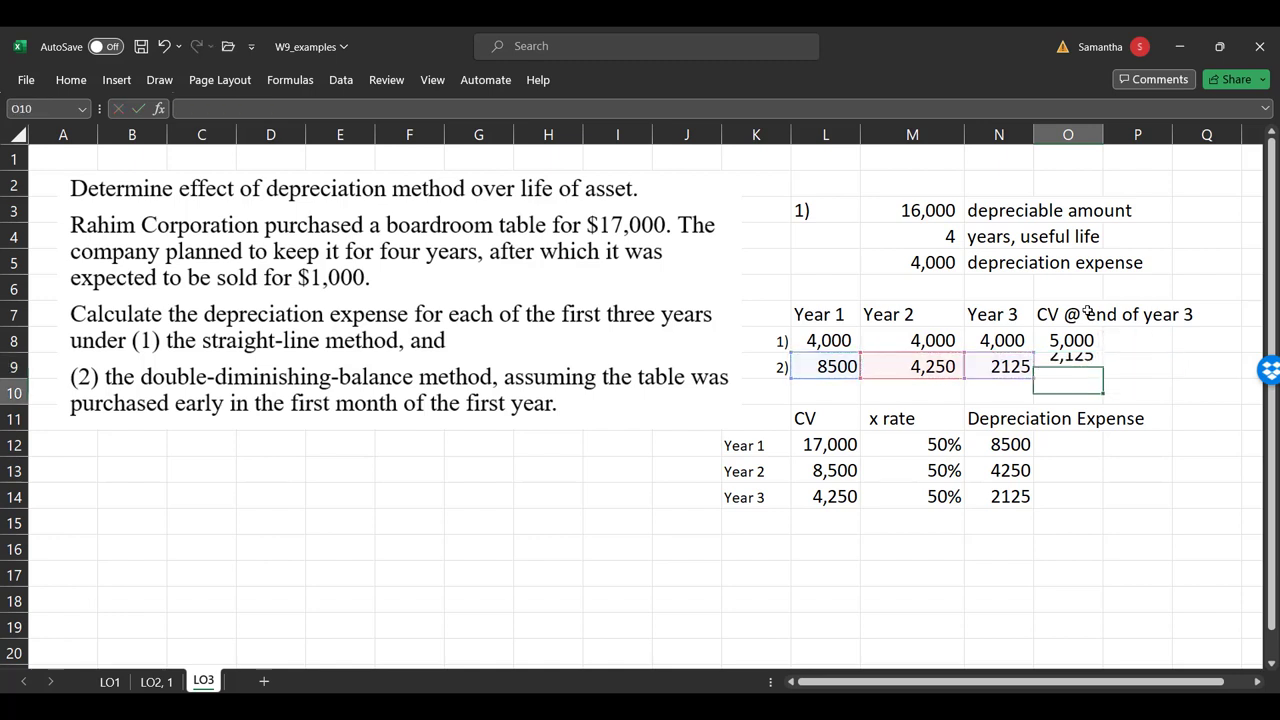
key(Up)
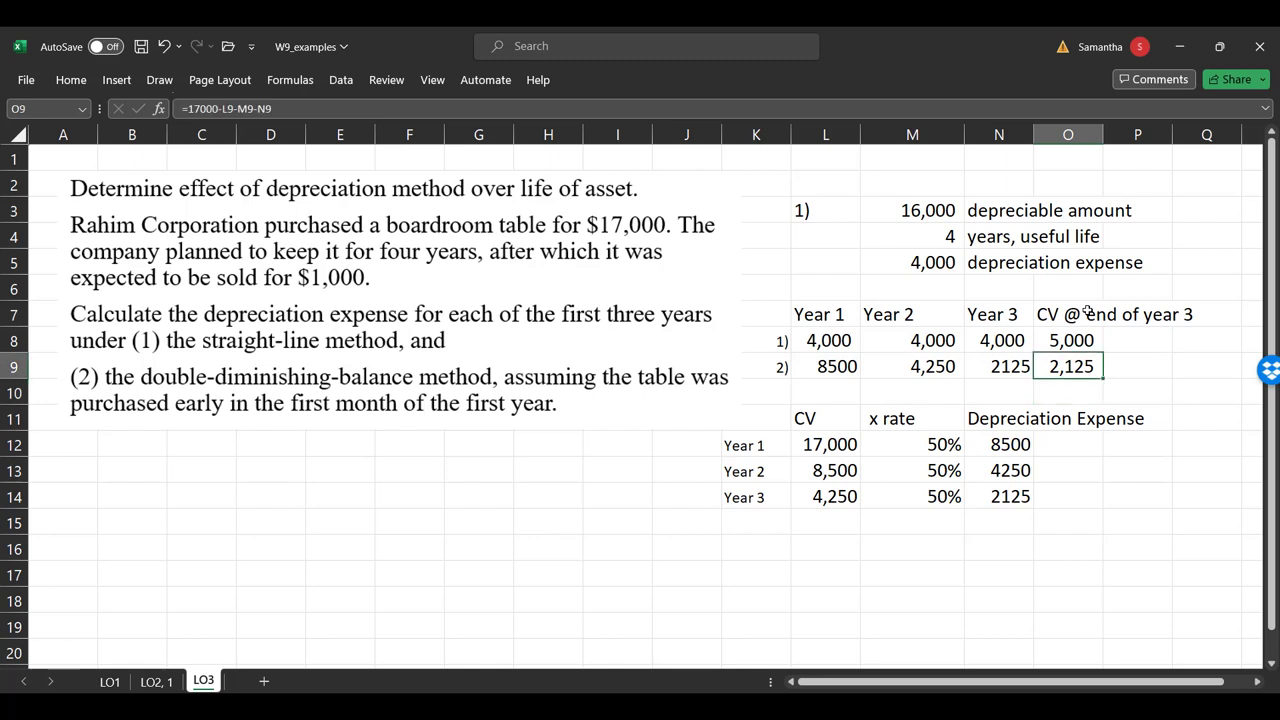
key(Up)
key(Up)
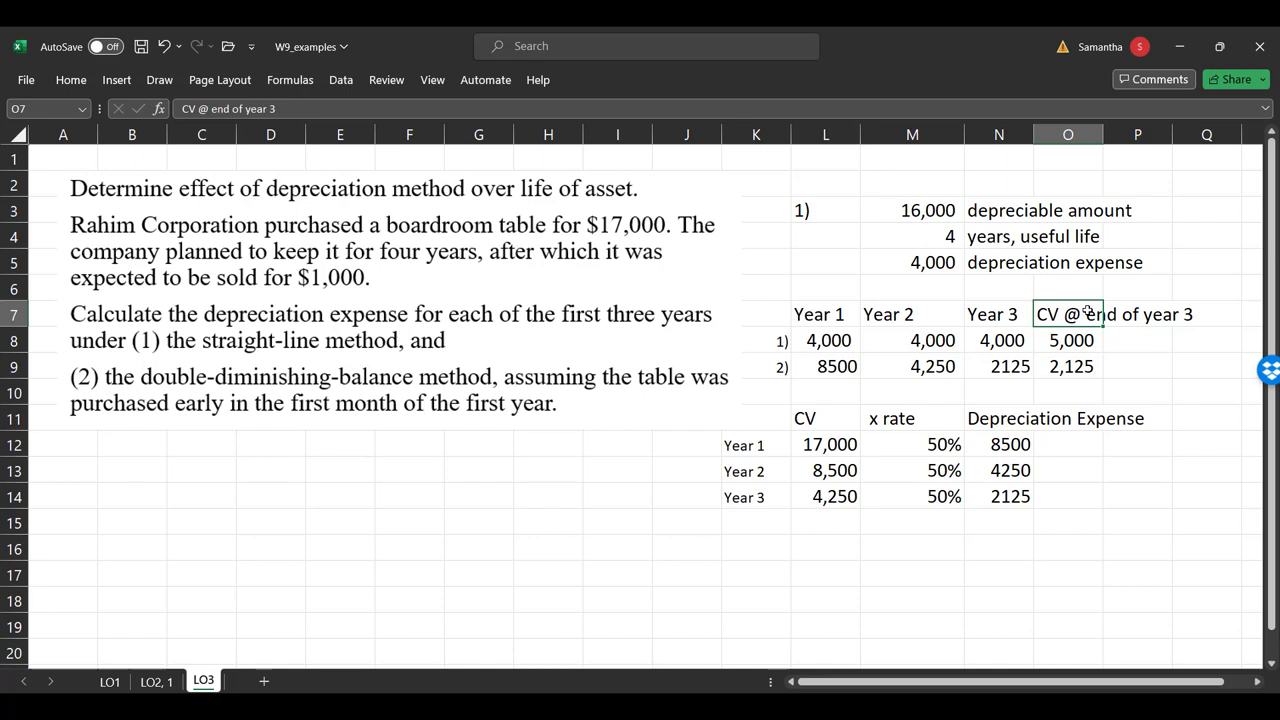
key(Down)
key(Right)
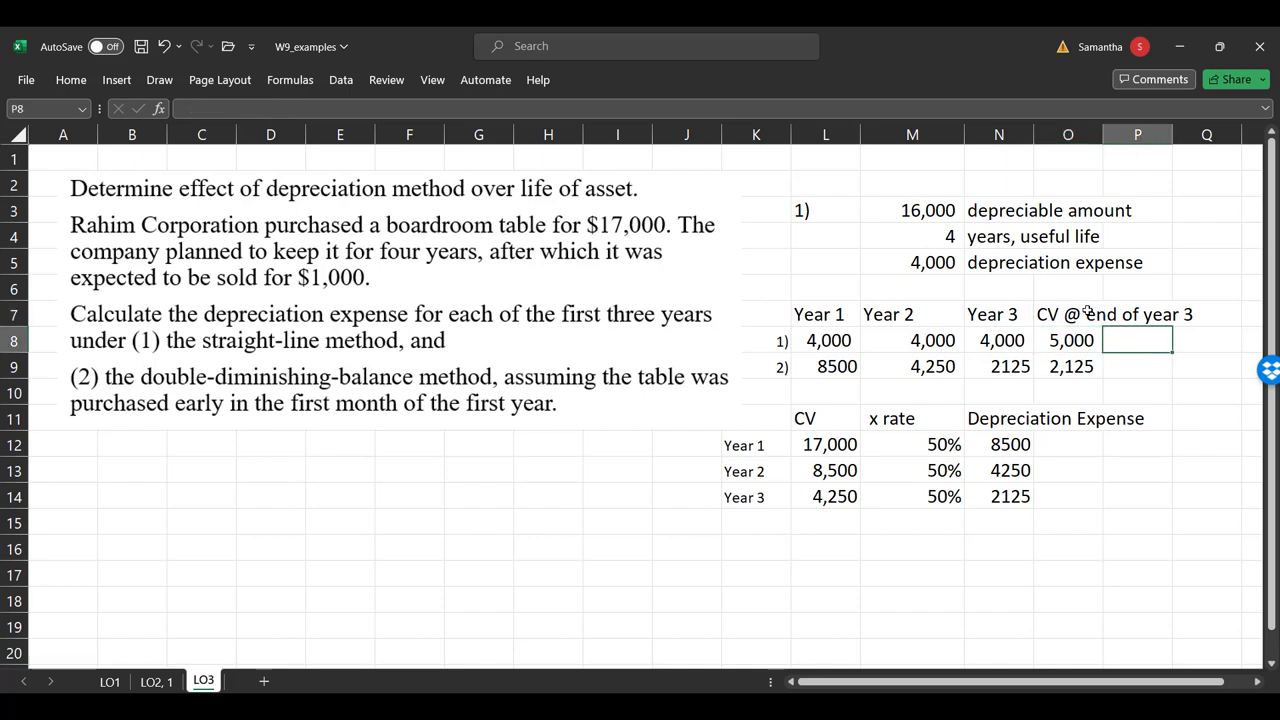
key(Left)
key(Right)
key(Left)
key(Down)
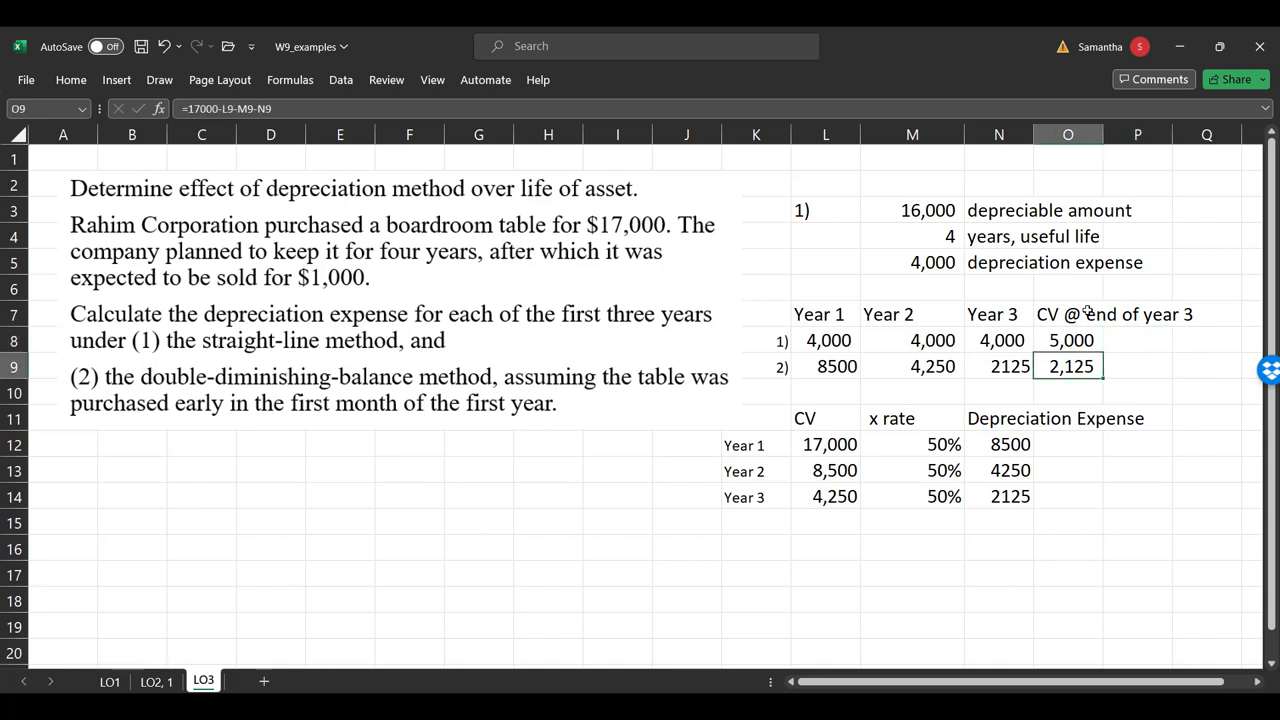
- Copy the Year 3 row K14:N14 of the double-diminishing schedule into row 15
key(Down)
key(Down)
key(Down)
key(Left)
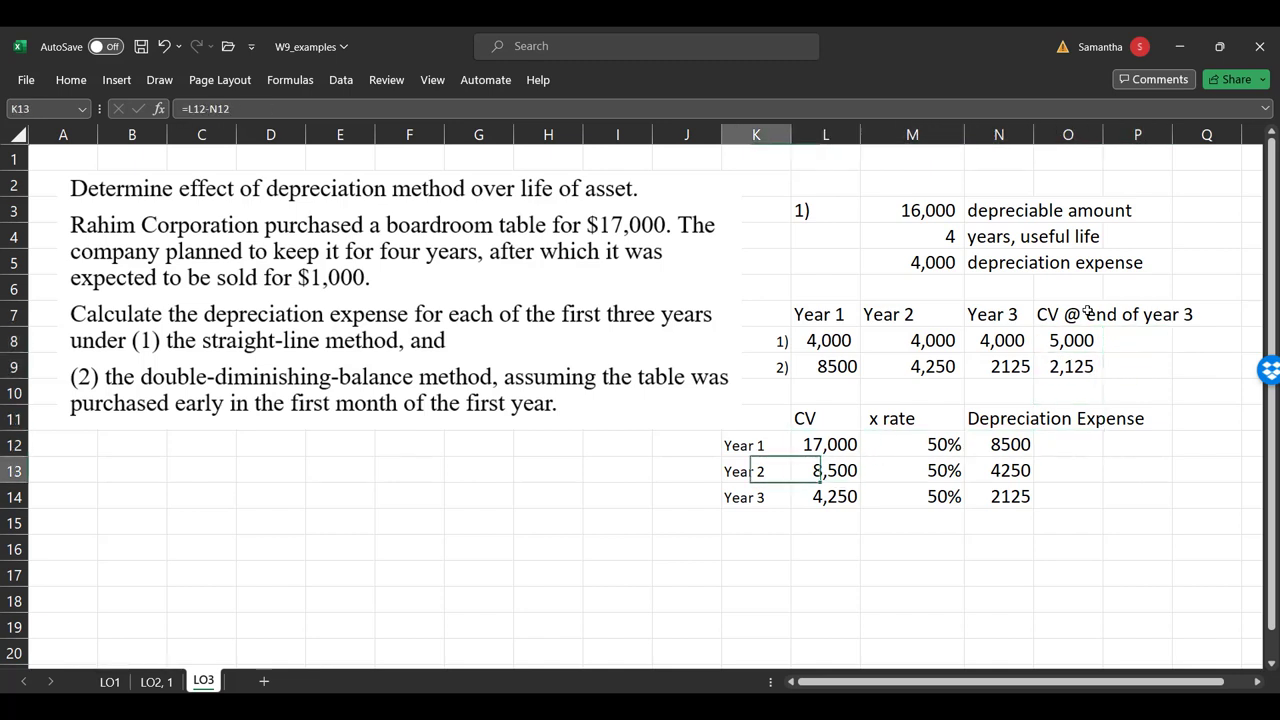
key(Down)
key(shift+Right)
key(shift+Right)
key(shift+Right)
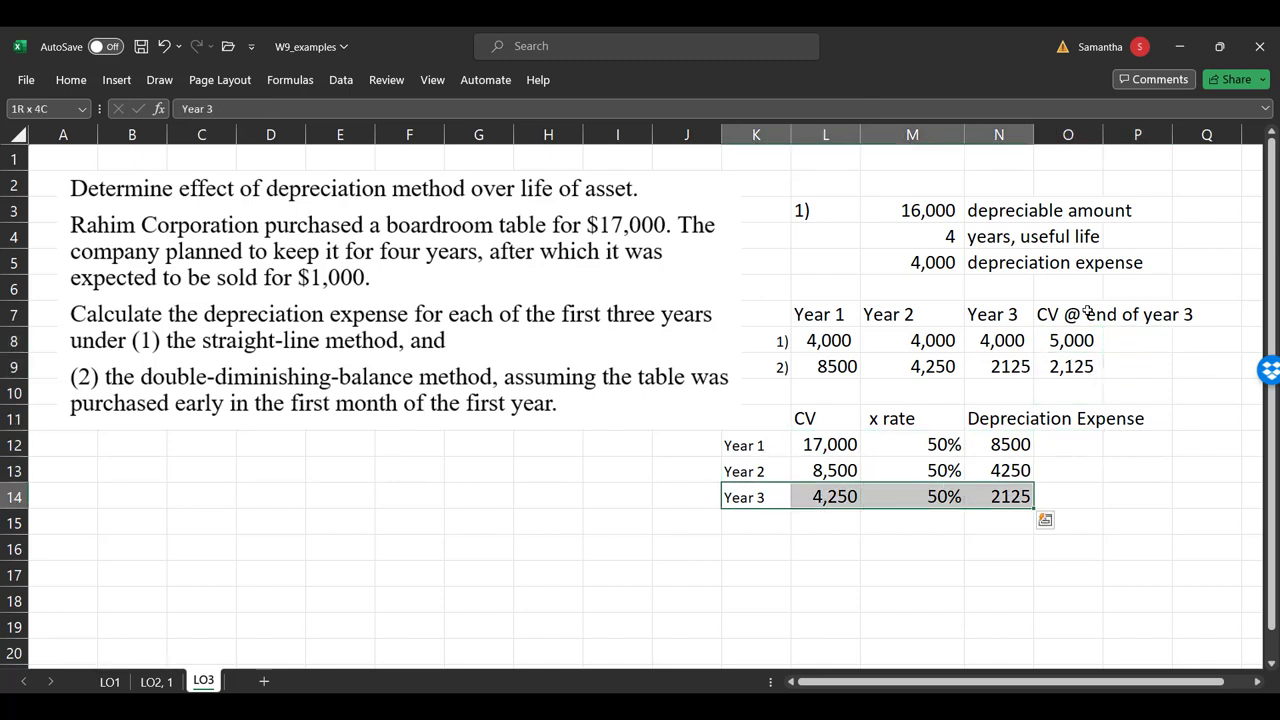
key(ctrl+c)
key(Down)
key(ctrl+v)
key(Right)
key(Left)
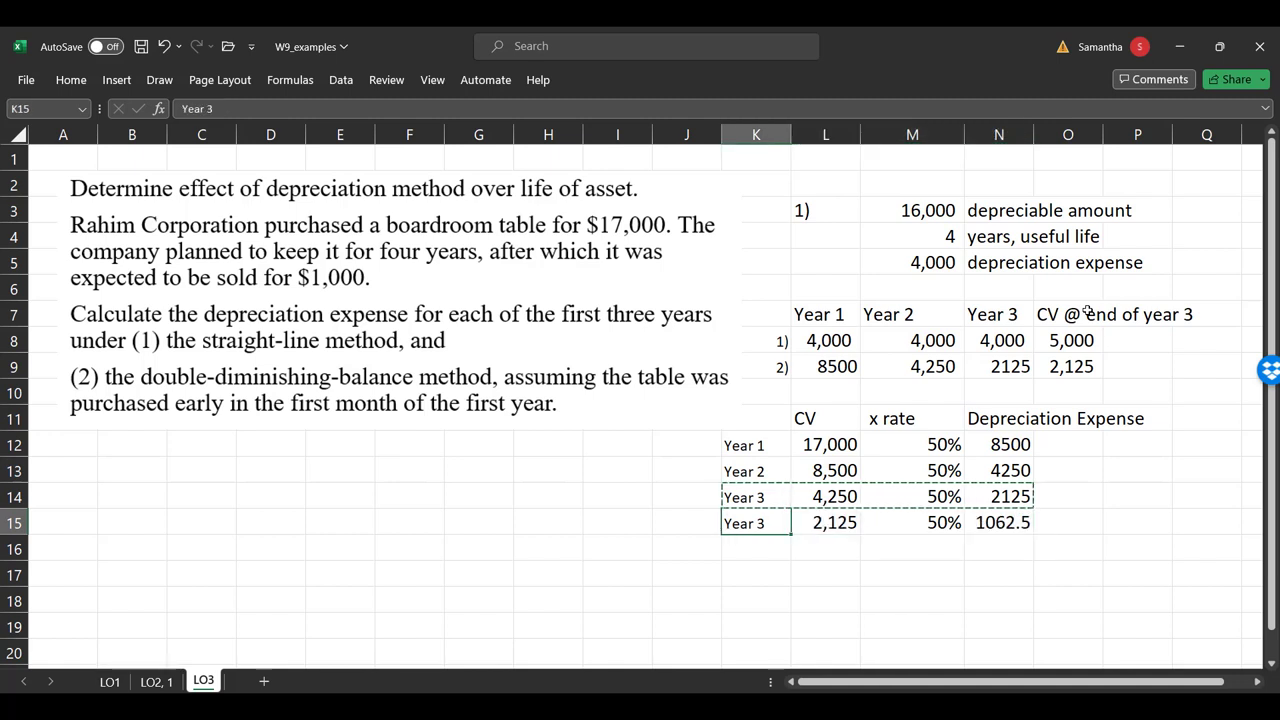
- Change the copied row label in K15 to Year 4
key(Escape)
key(F2)
key(BackSpace)
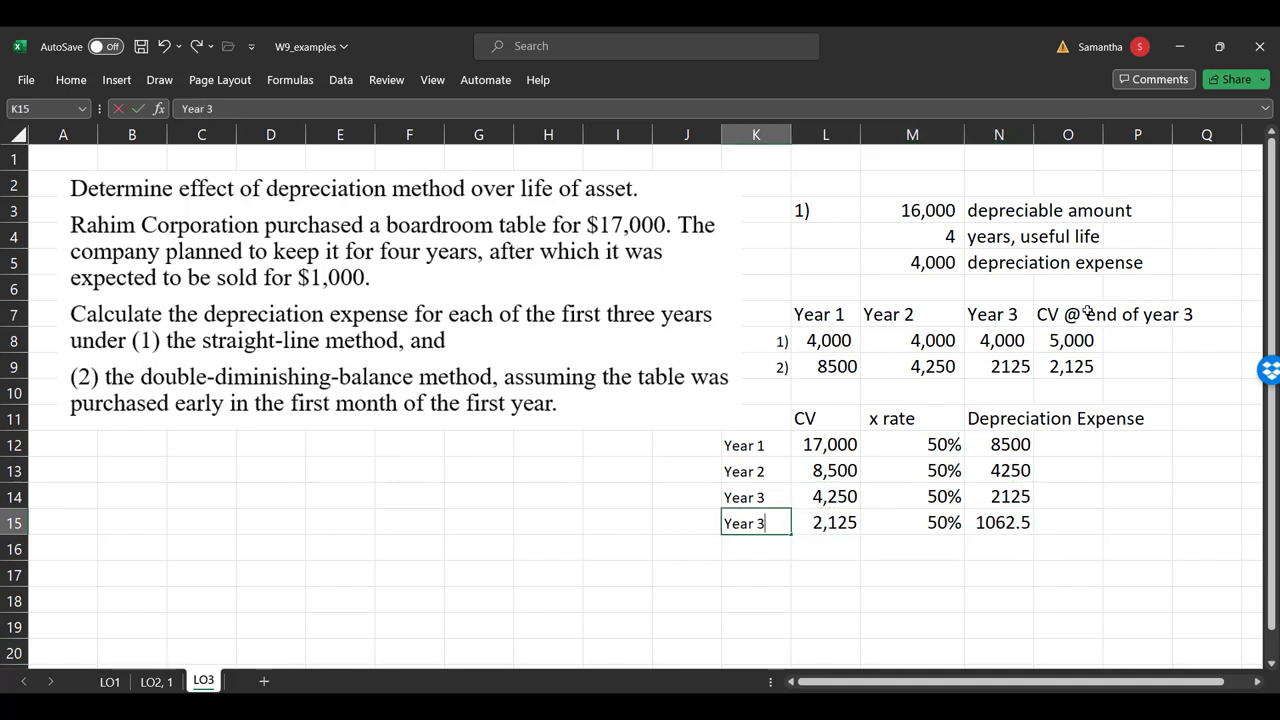
key(Return)
- Re-enter the Year 4 carrying value formula in L15 as =L14-N14
key(Up)
key(Right)
text(=)
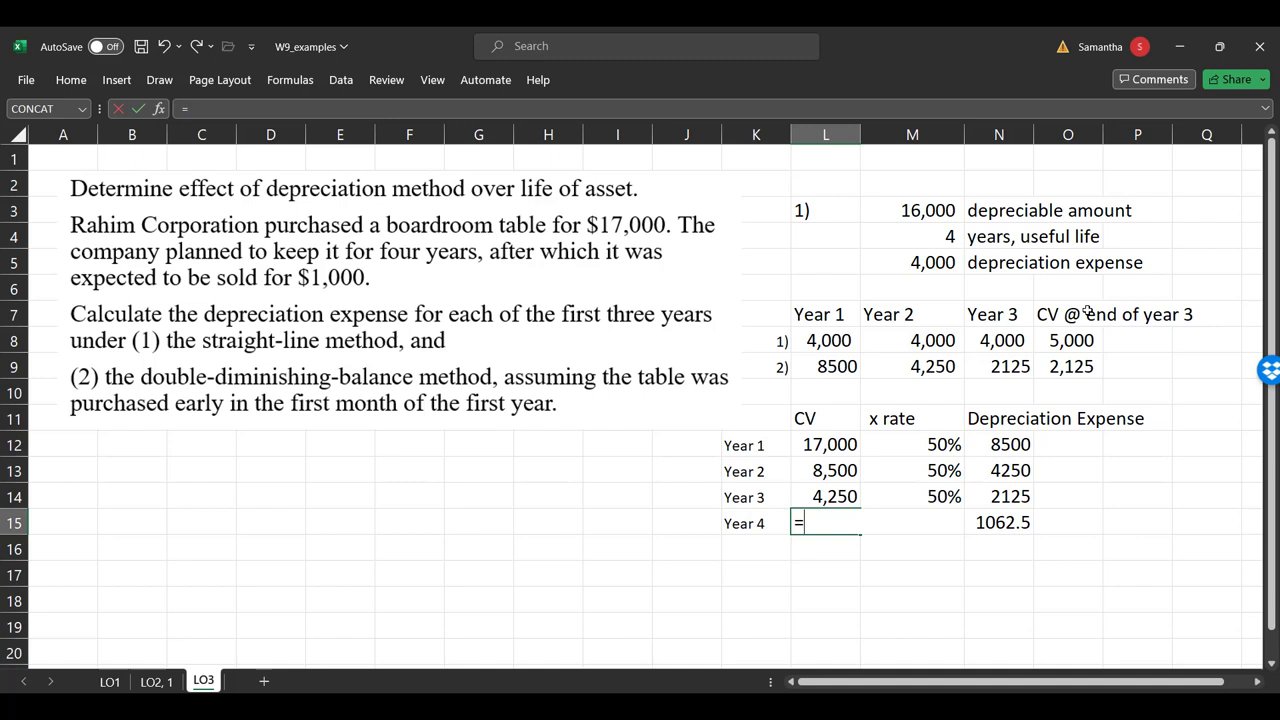
key(Up)
text(*)
key(Right)
key(Up)
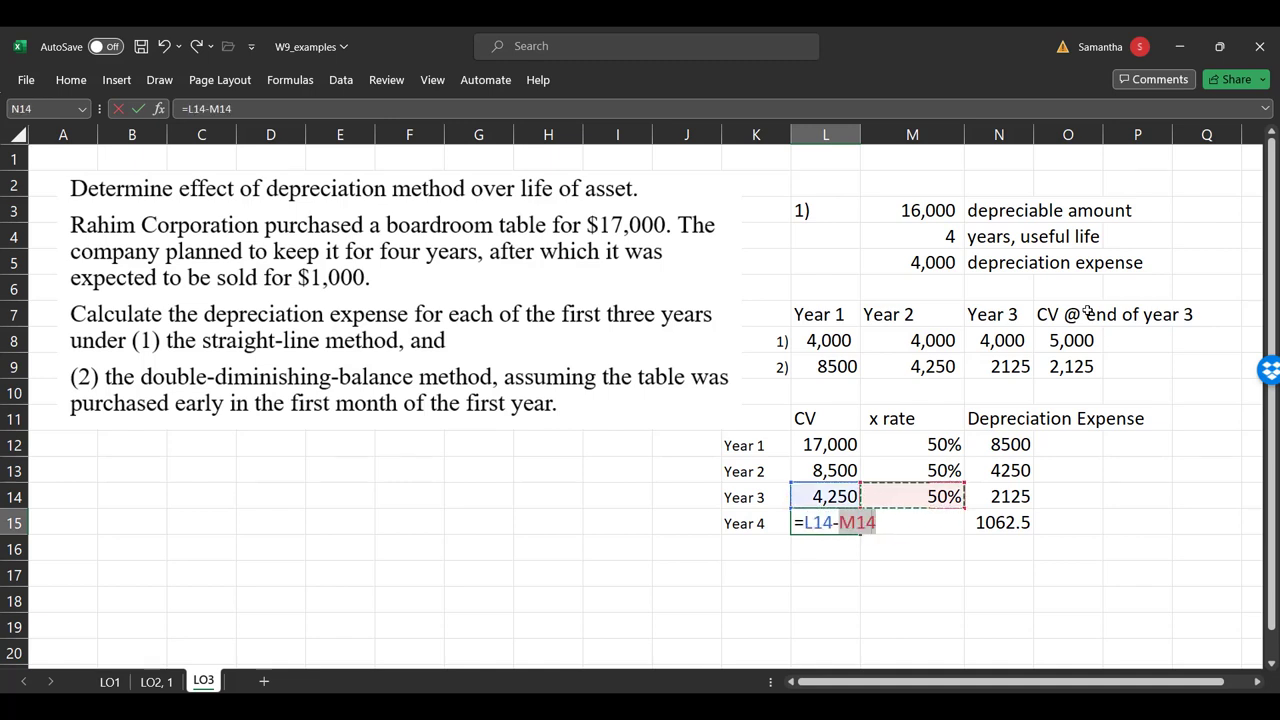
key(Return)
- Check the formulas behind the Year 4 depreciation expense in N15 and the method 2 carrying value in O9
key(Up)
key(Right)
key(Right)
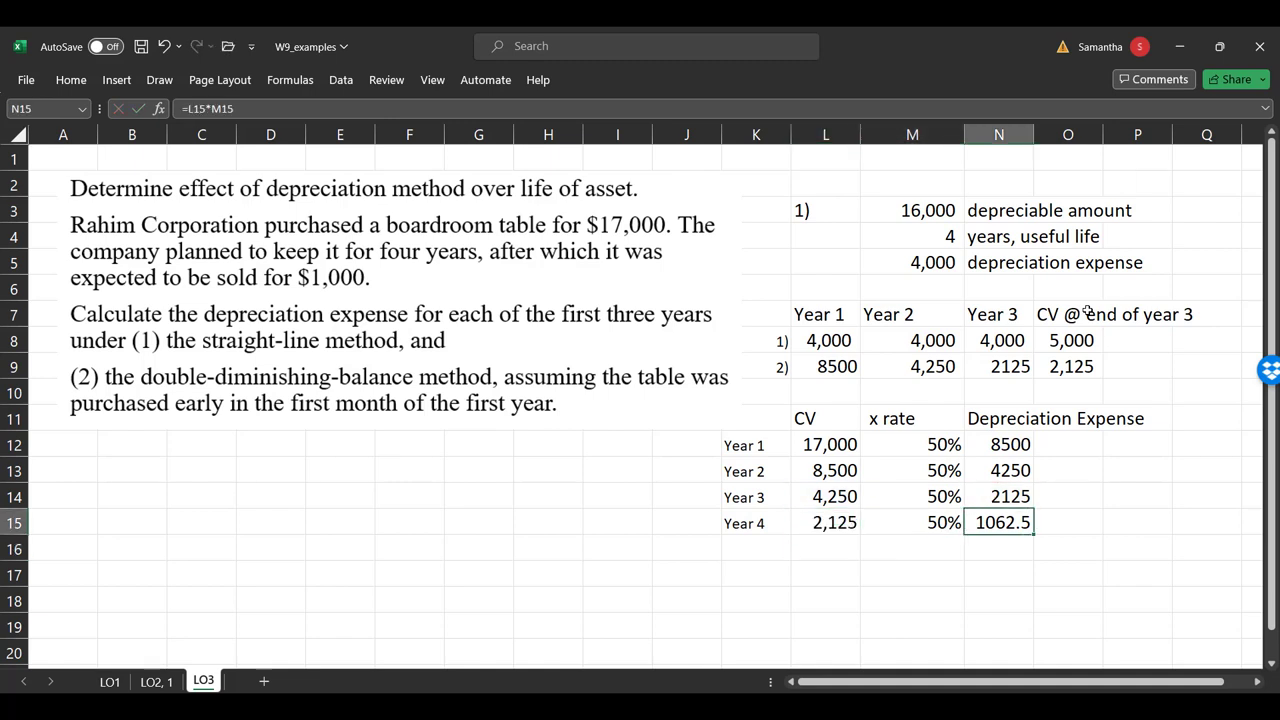
click(1057, 371)
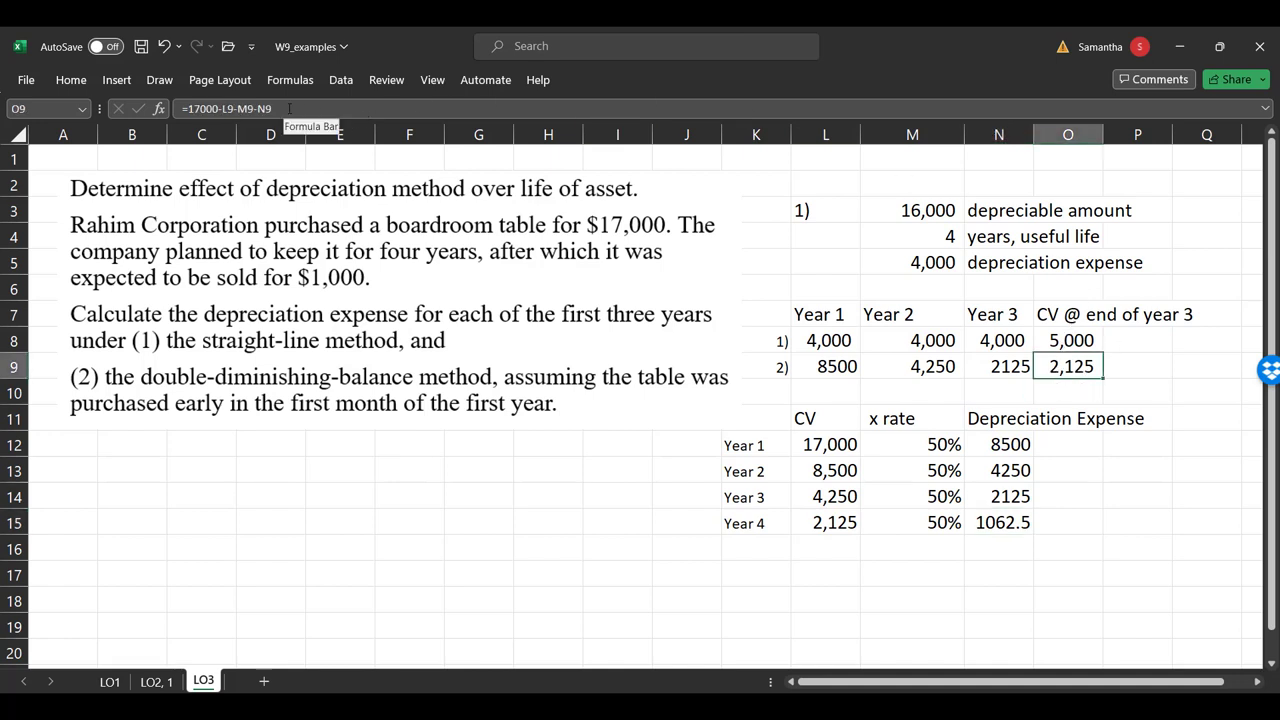
- Copy the Year 3 carrying value heading from O7 into P7
click(1124, 347)
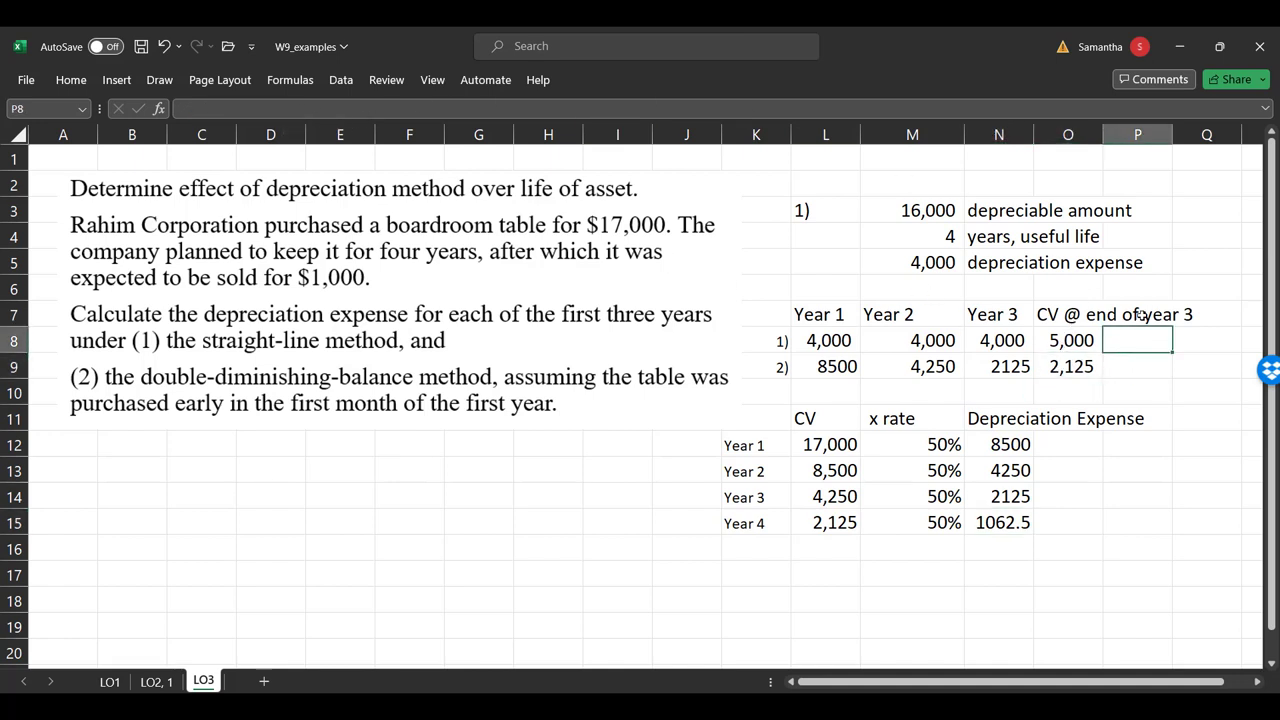
click(1046, 312)
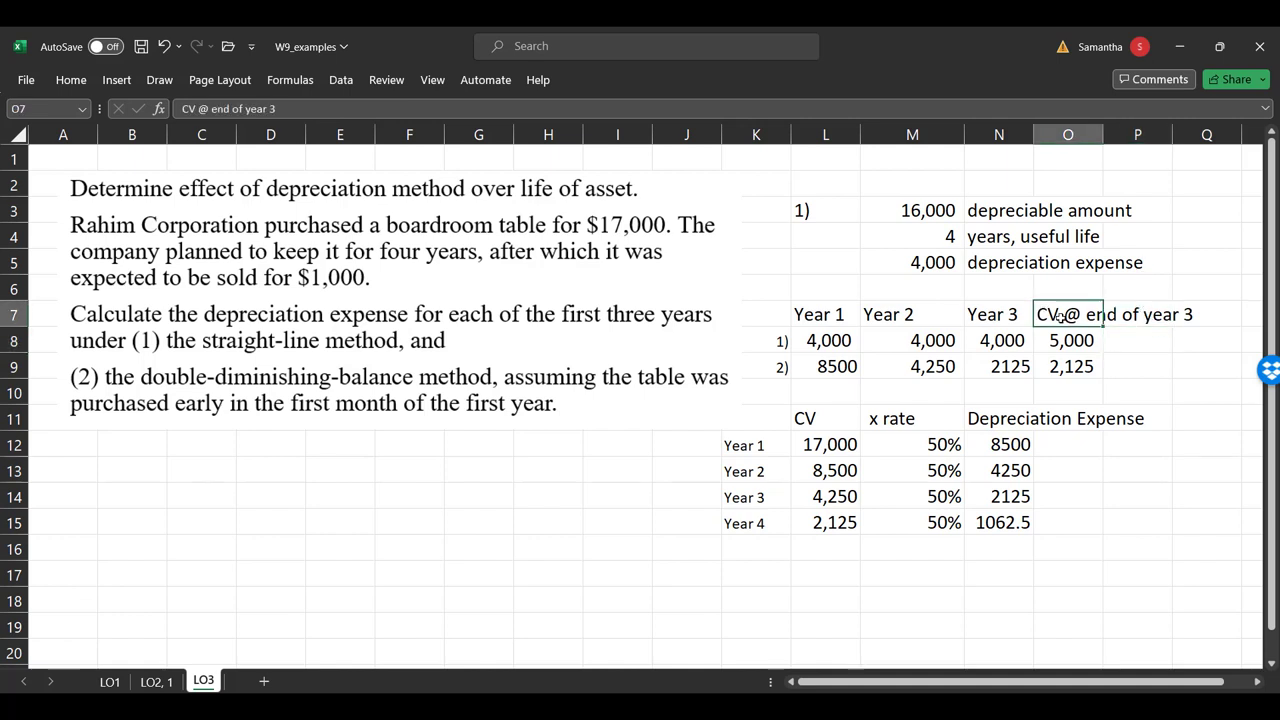
key(ctrl+c)
click(1145, 316)
key(ctrl+v)
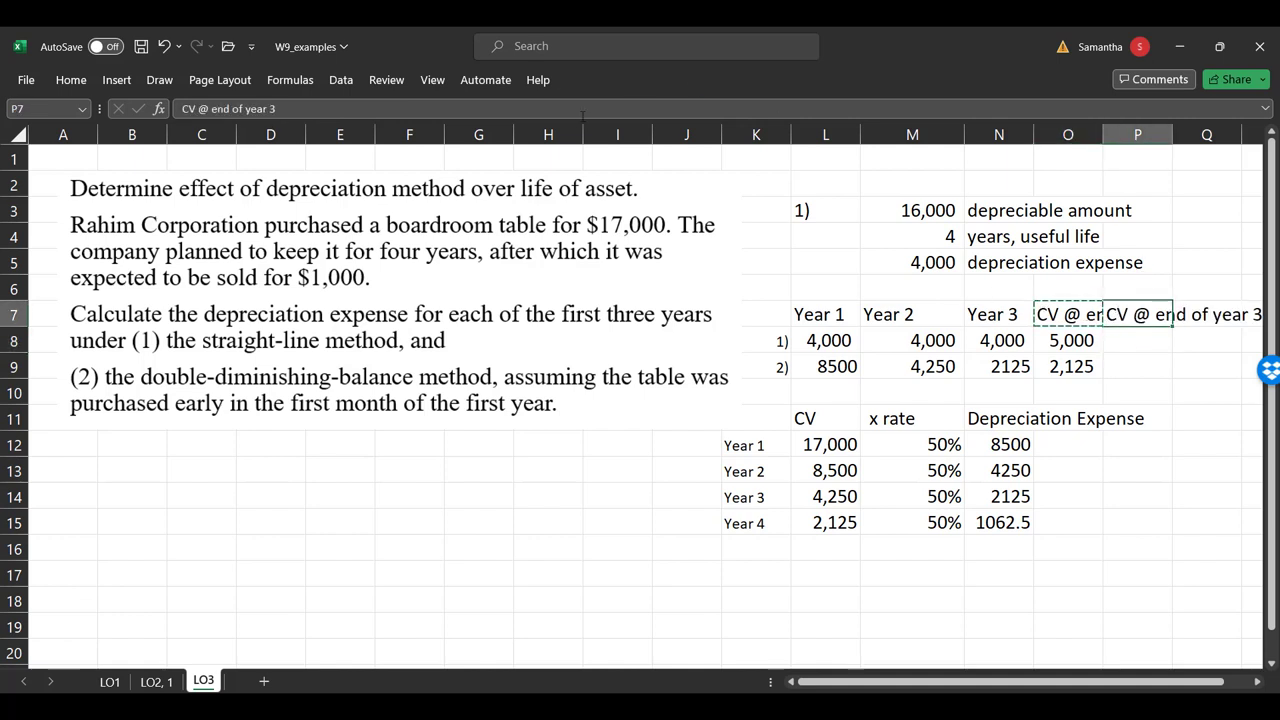
- Change the copied heading in P7 to CV @ end of year 4
click(428, 111)
key(BackSpace)
text(5)
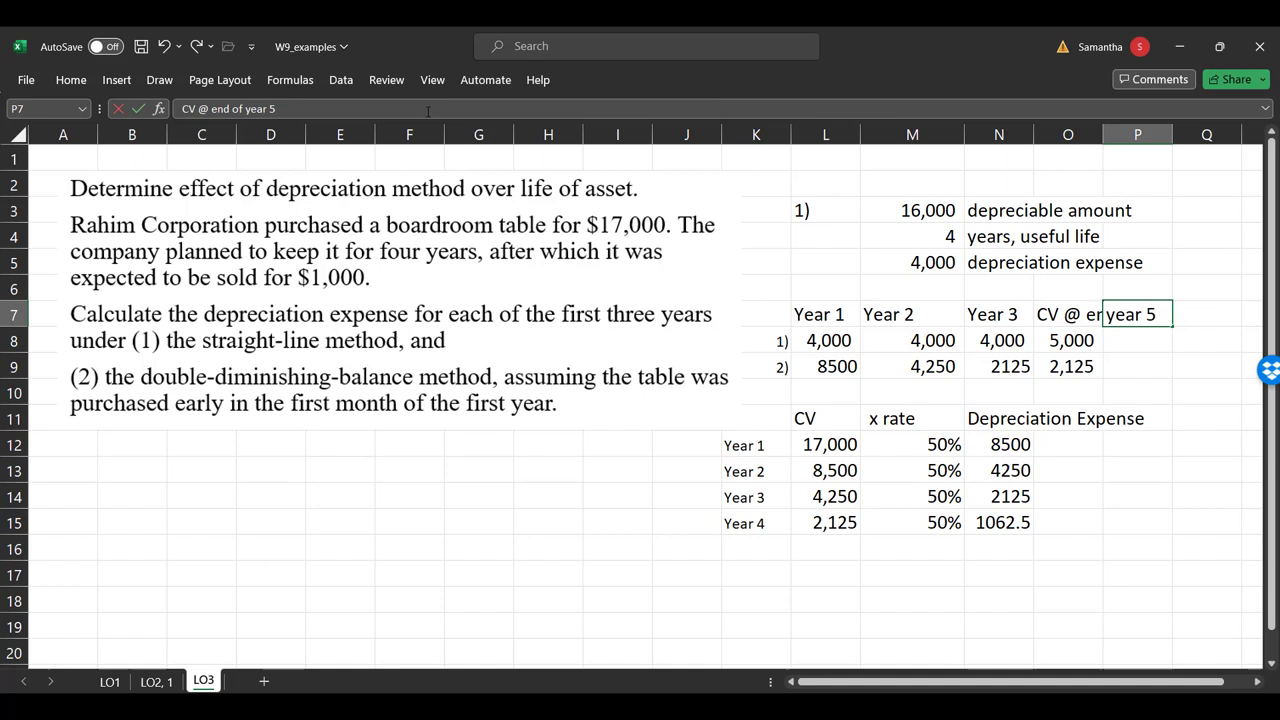
key(BackSpace)
text(4)
key(Return)
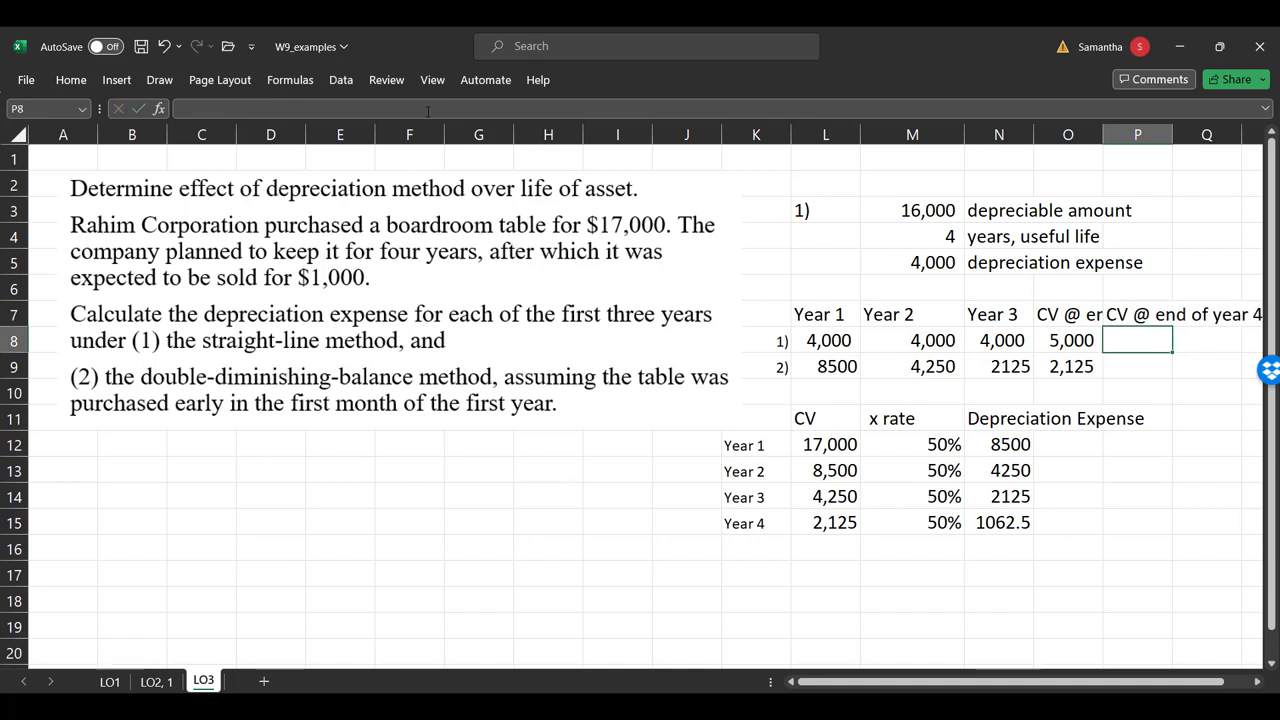
text(=)
key(Left)
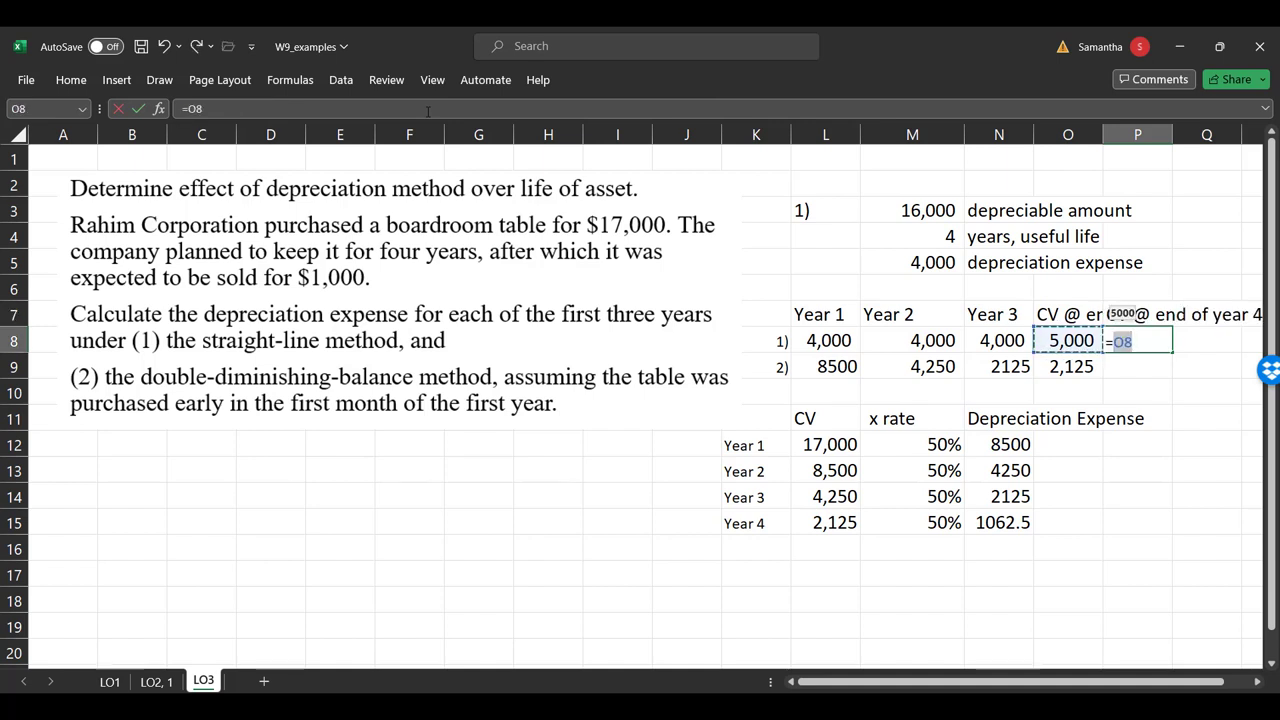
text(=)
key(Left)
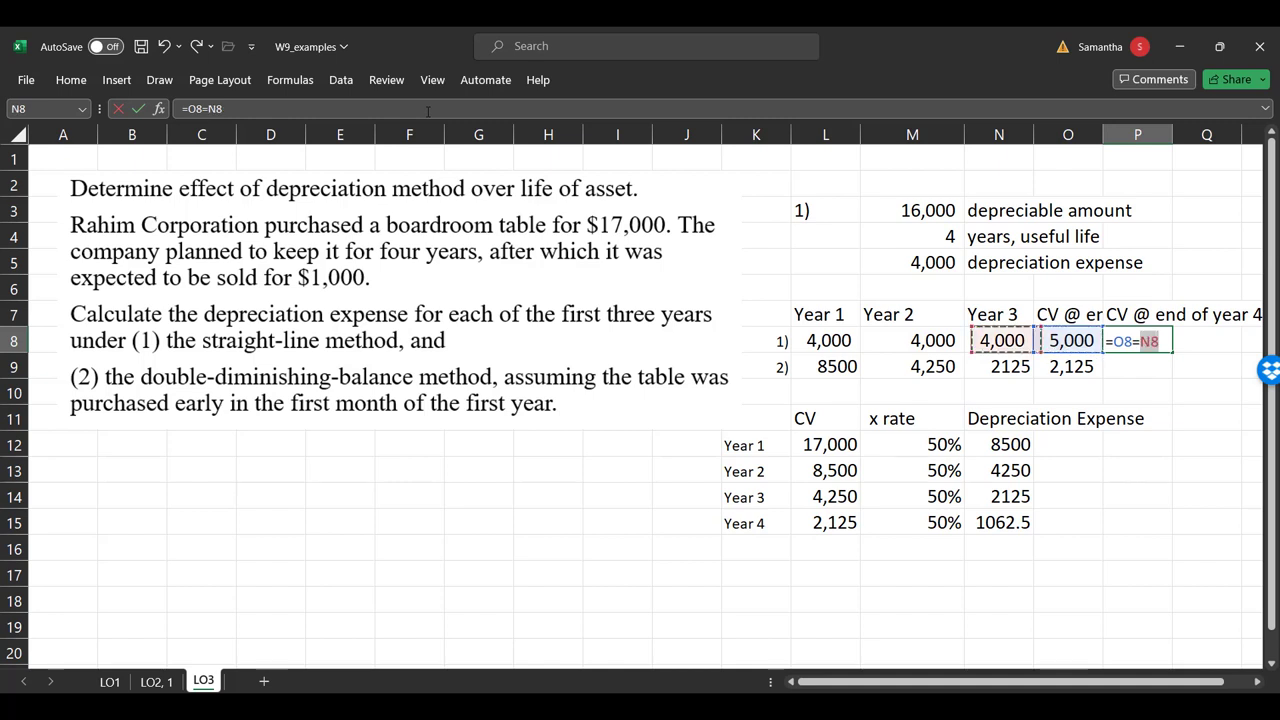
key(Return)
key(Up)
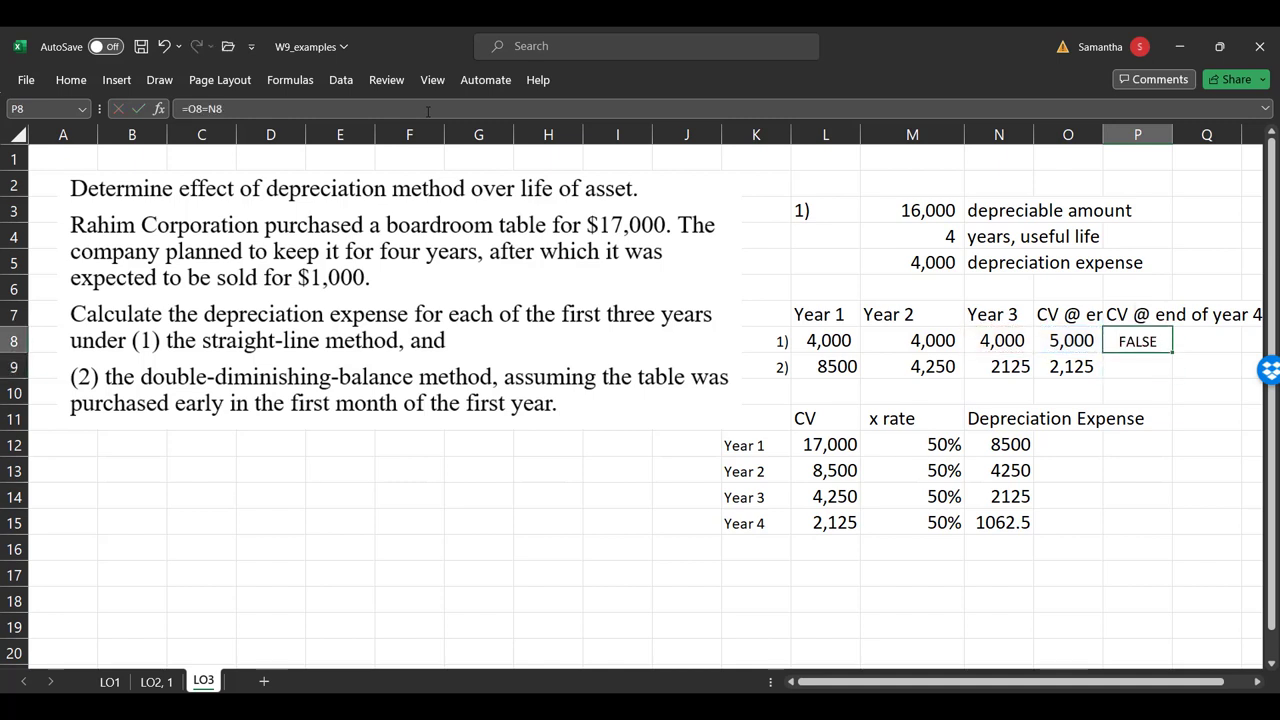
- Enter the straight-line carrying value formula =O8-N8 in P8 for the end of Year 4
text(=)
key(Left)
text(-)
key(Left)
key(Left)
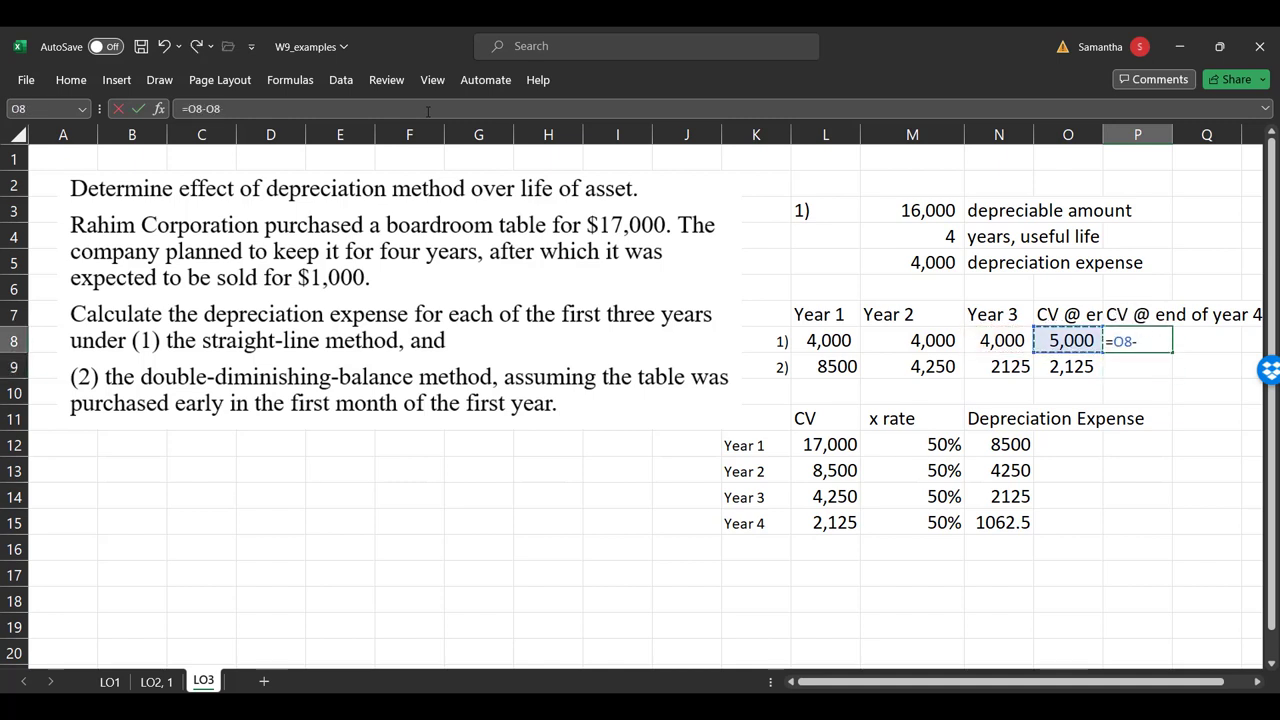
key(Return)
key(Return)
key(Up)
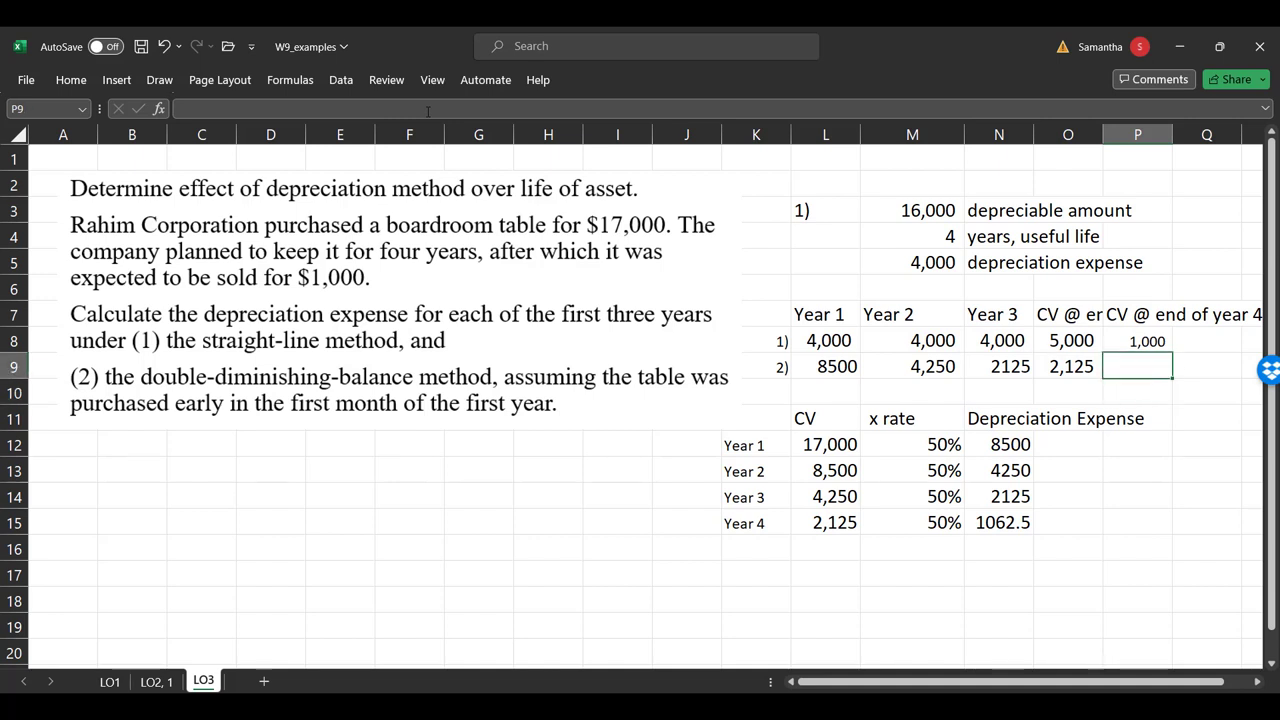
- Enter the double-diminishing-balance carrying value formula =L15-N15 in P9 for the end of Year 4
text(=)
key(Left)
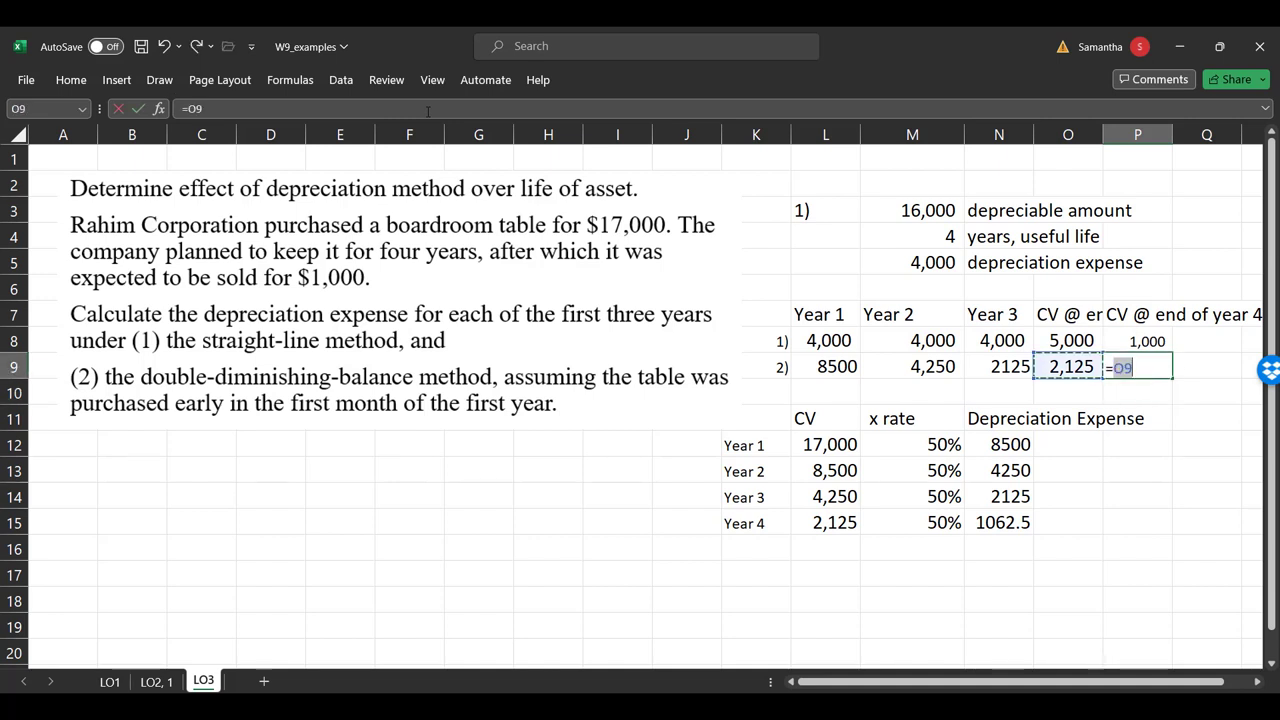
key(Left)
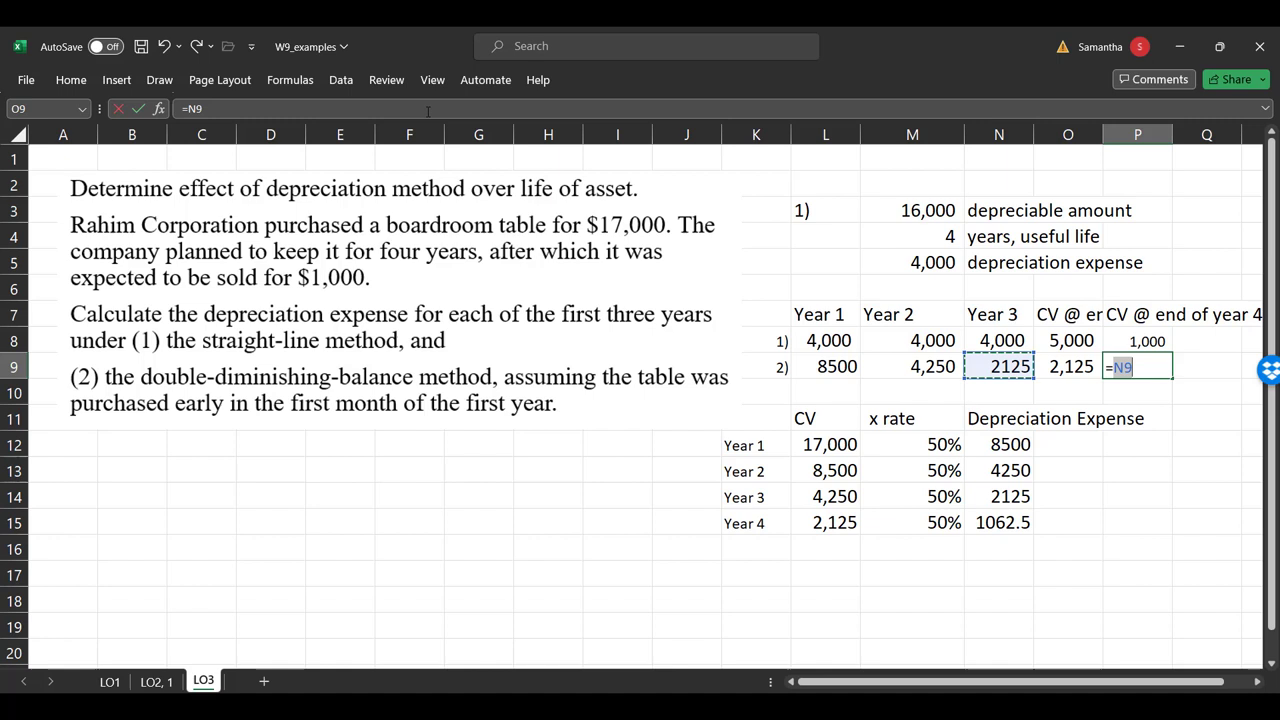
key(Right)
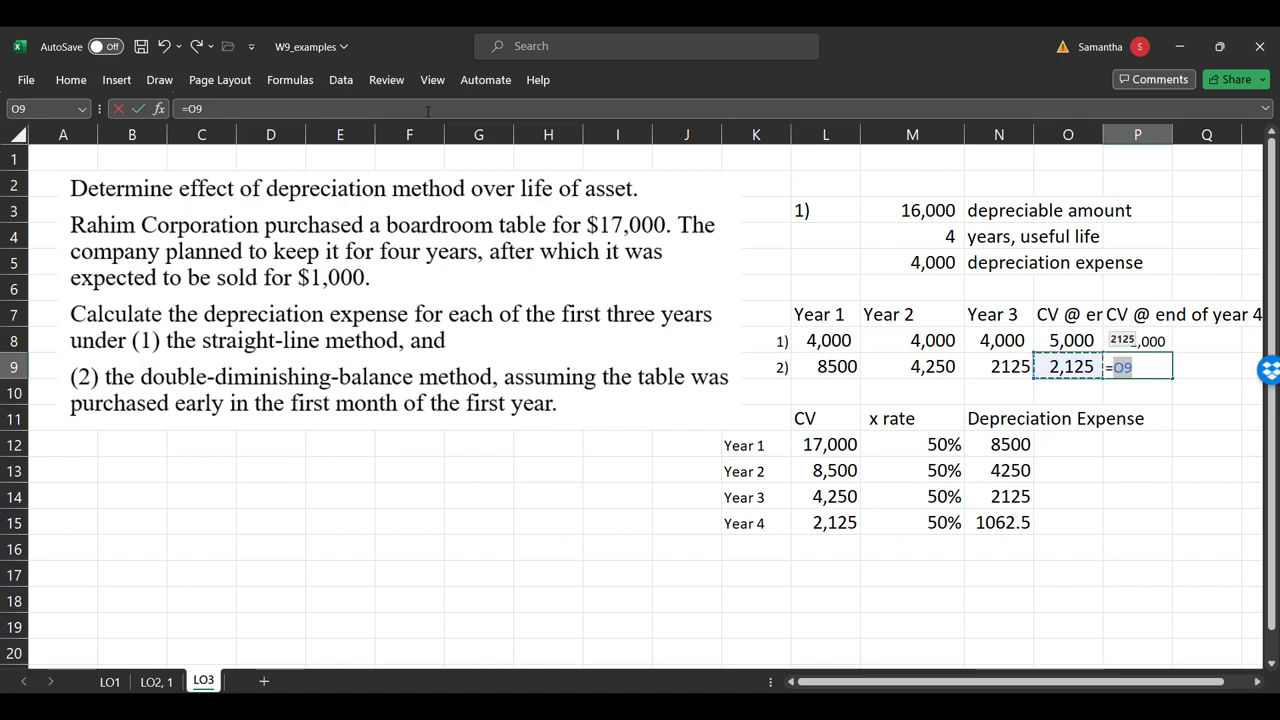
key(Down)
key(Down)
key(Down)
key(Down)
key(Down)
key(Left)
key(Left)
key(Left)
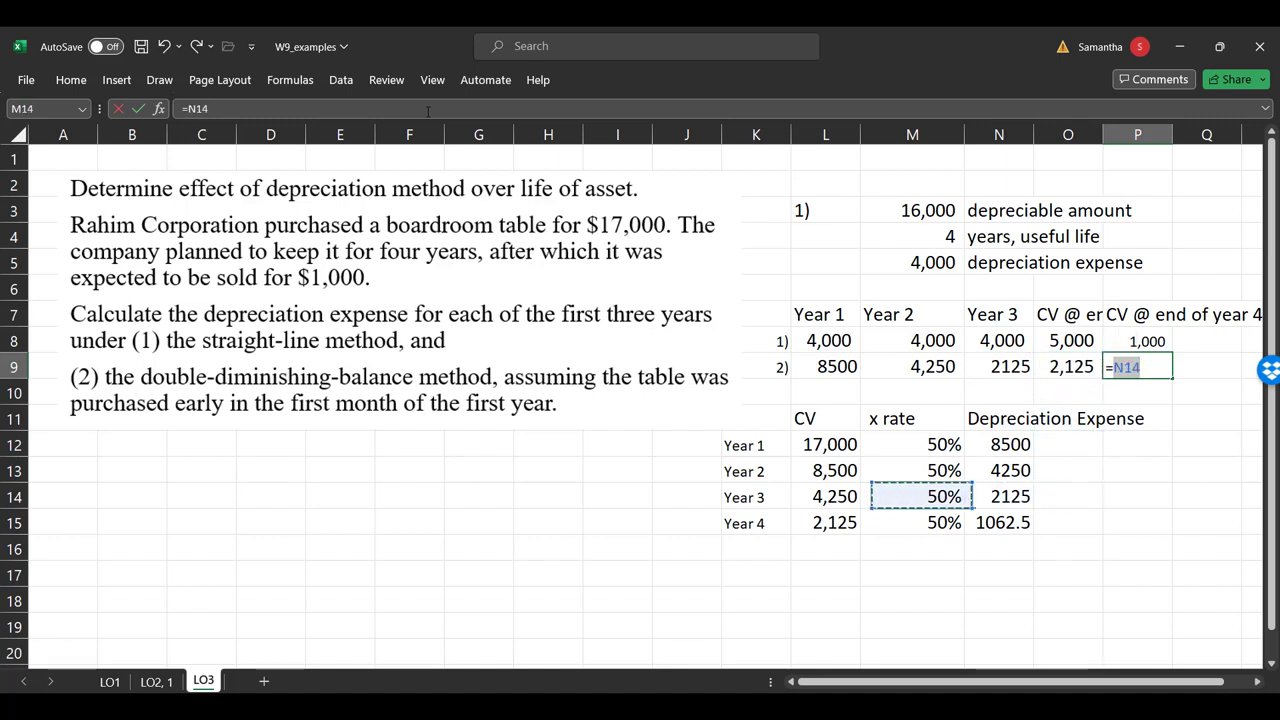
key(Down)
text(-)
key(Down)
key(Down)
key(Down)
key(Down)
key(Down)
key(Down)
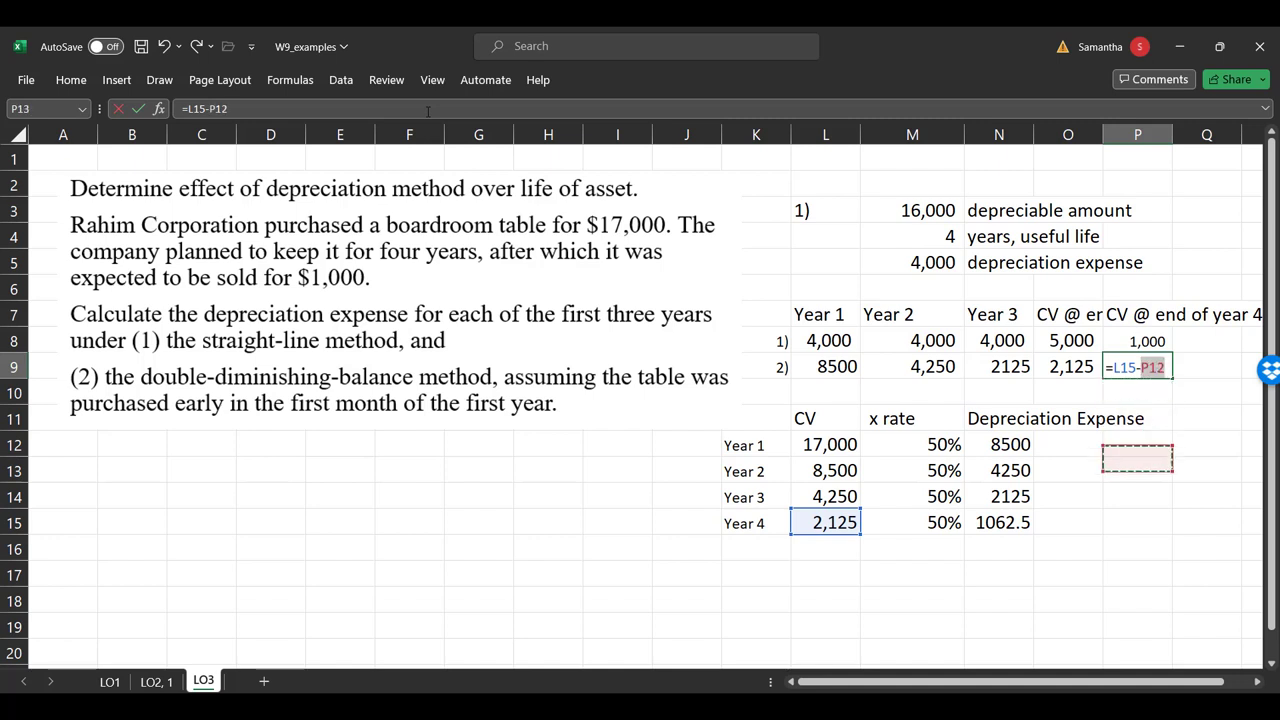
key(Left)
key(Left)
key(Return)
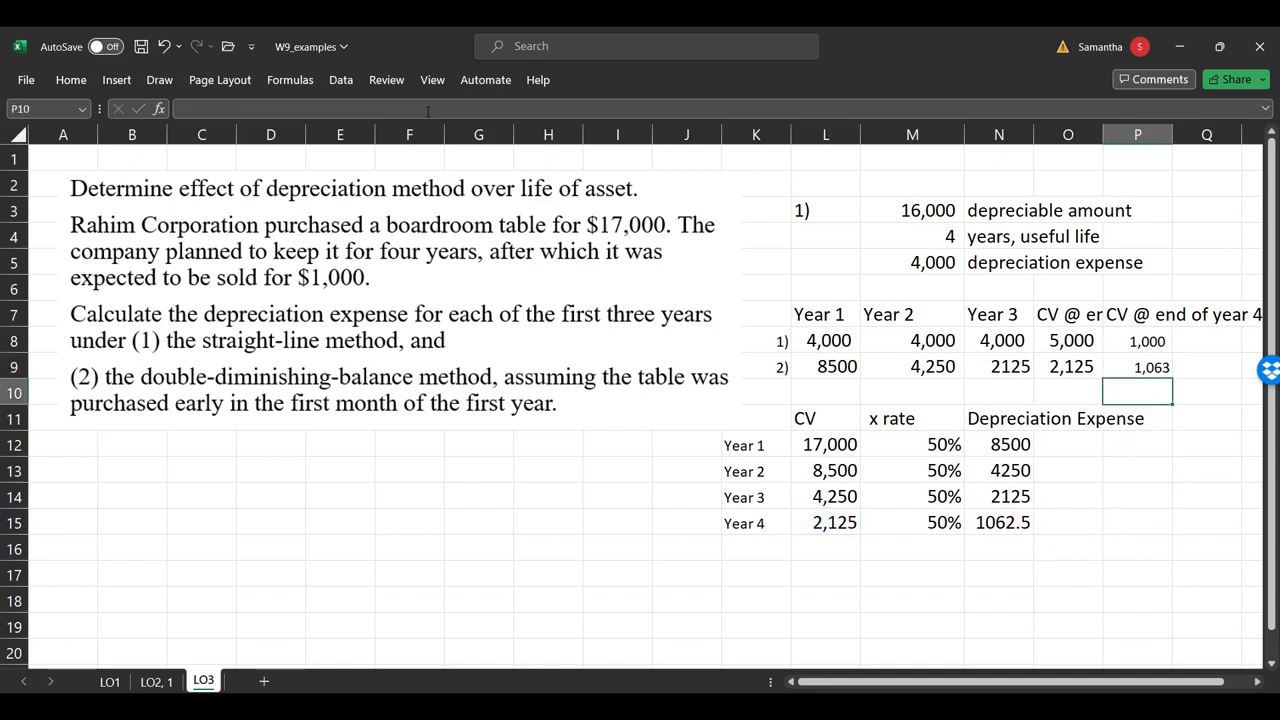
- Compare the Year 4 closing carrying values of both methods in P8 and P9 and check their formulas
key(Up)
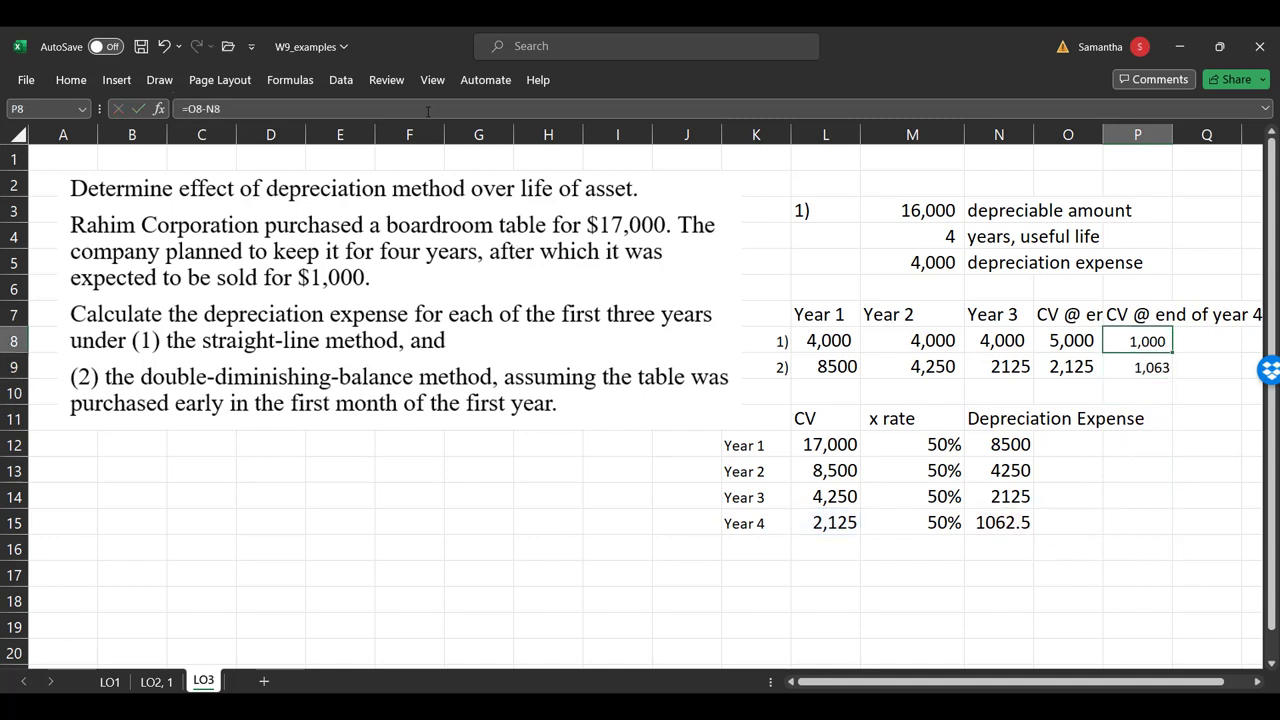
key(Right)
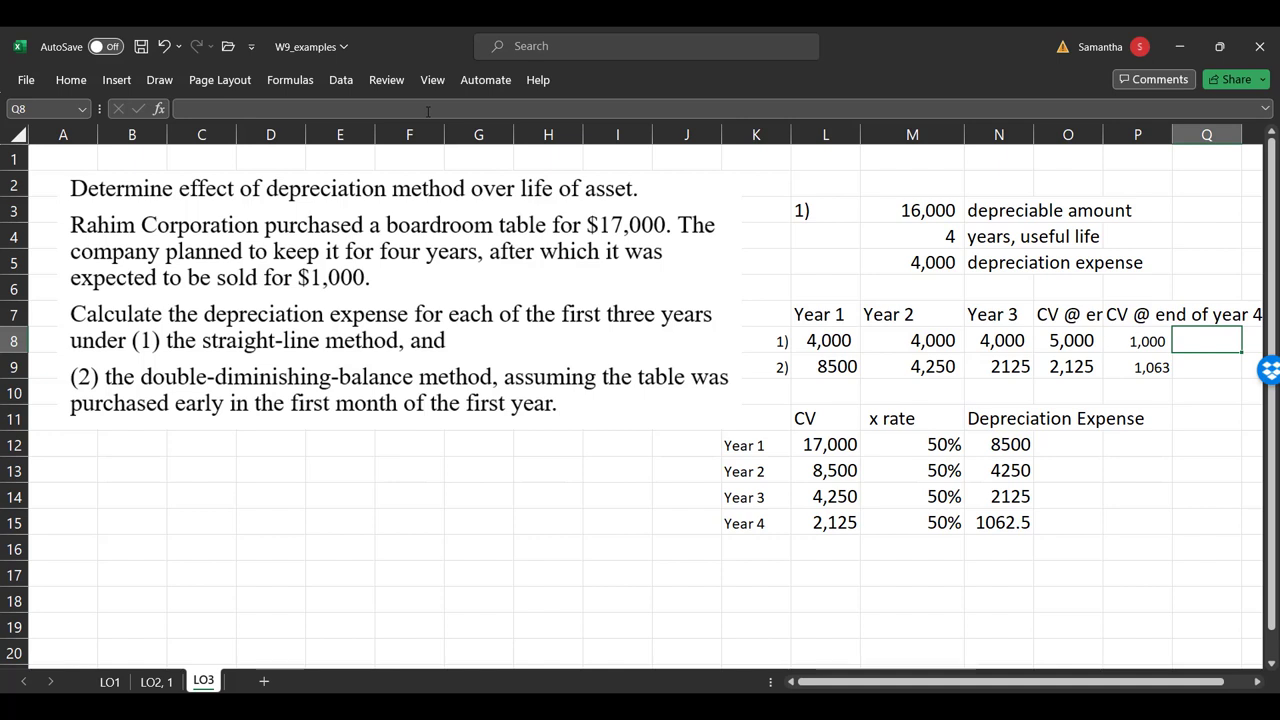
key(Left)
key(Right)
key(Left)
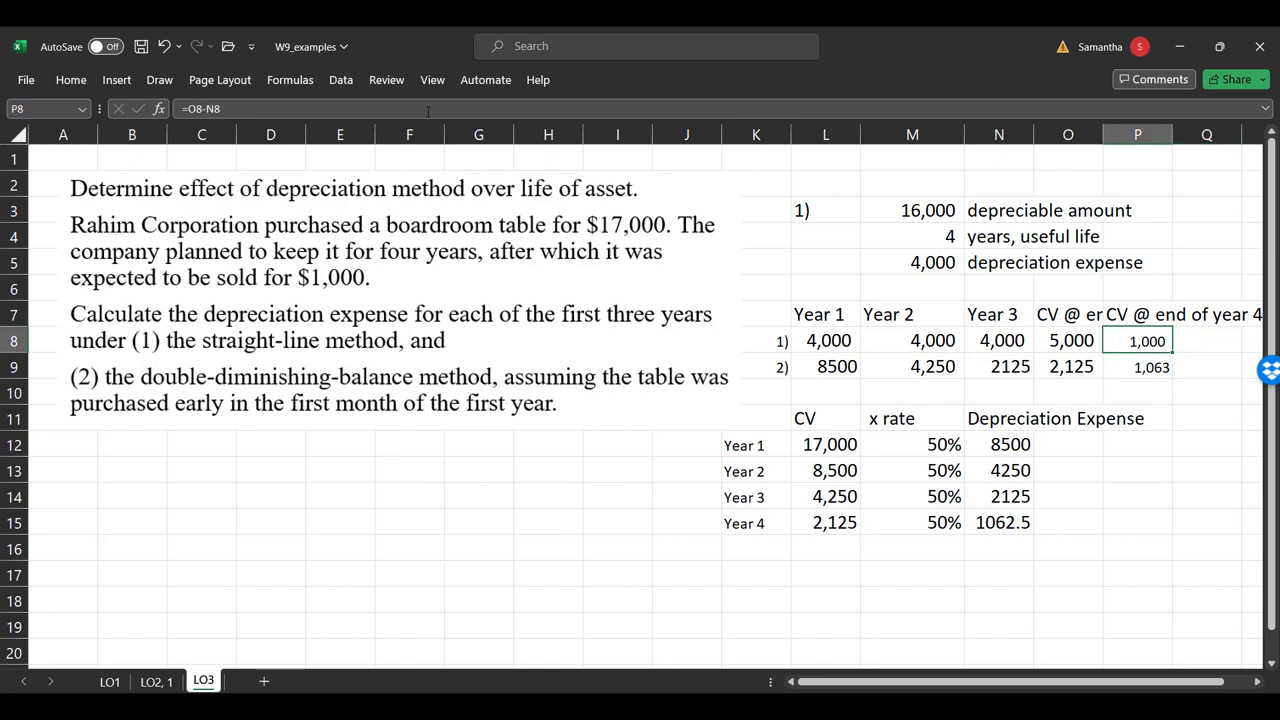
key(Down)
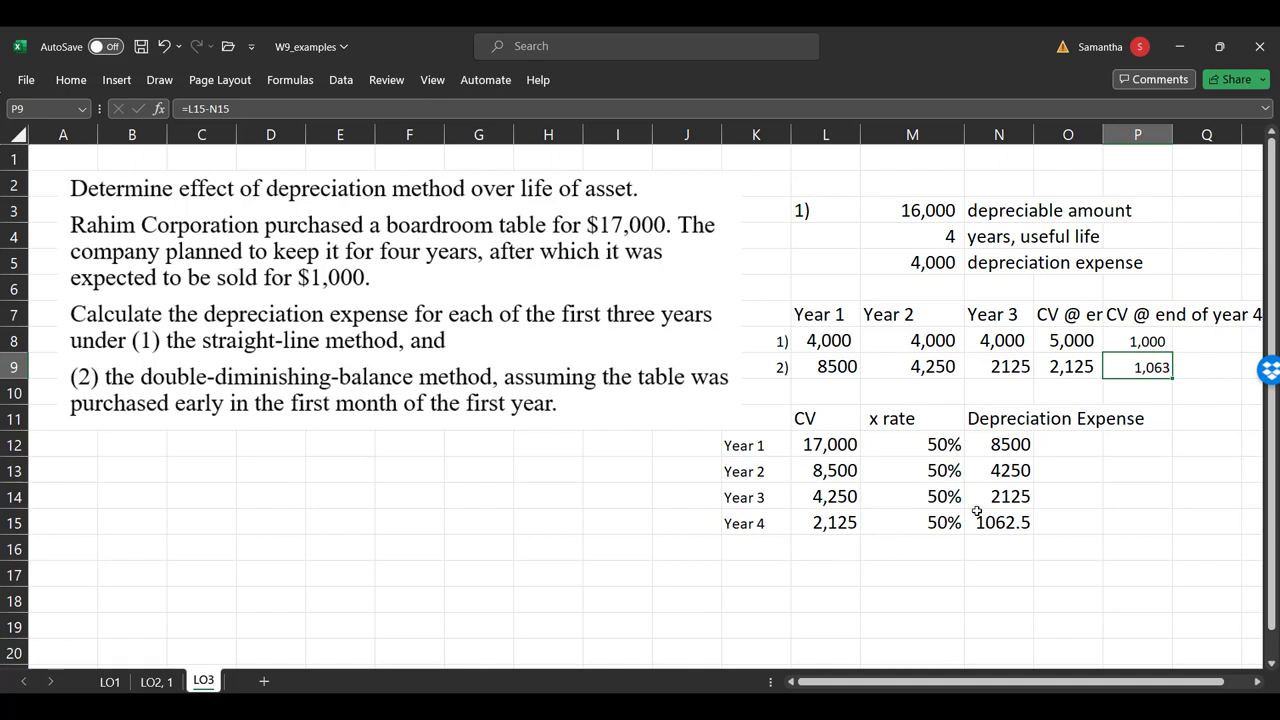
click(1157, 340)
key(Right)
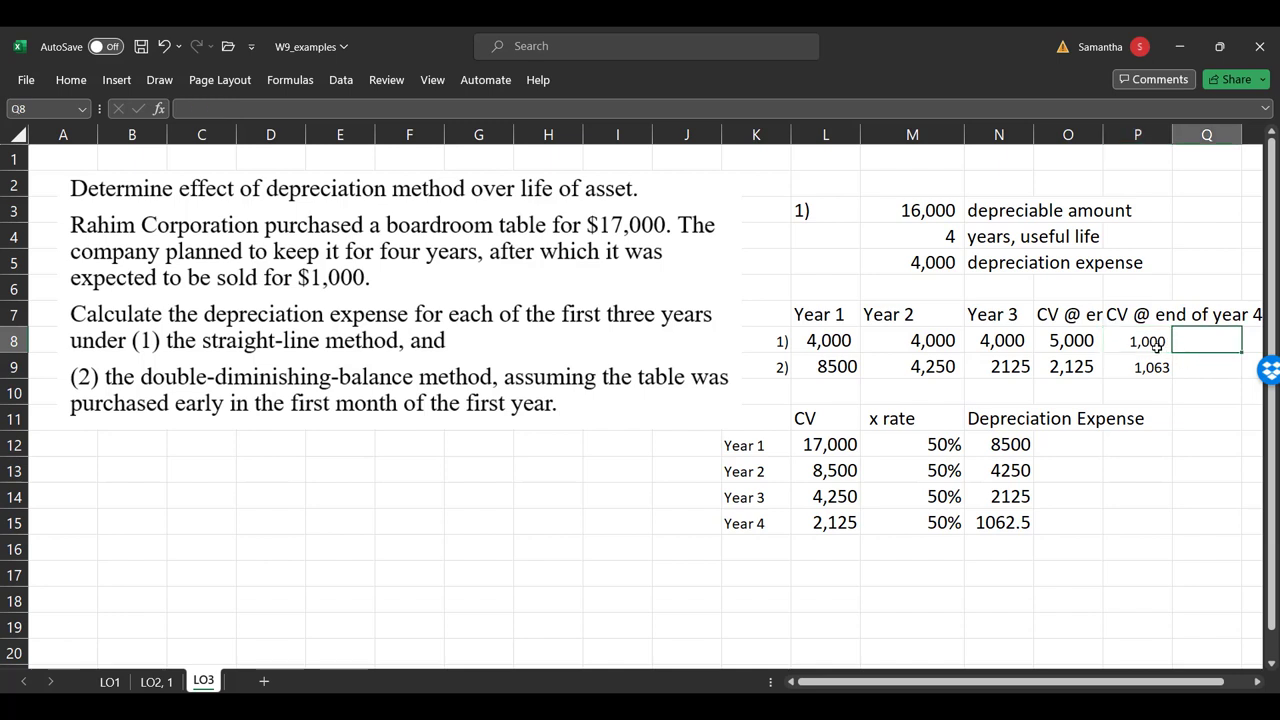
click(1147, 372)
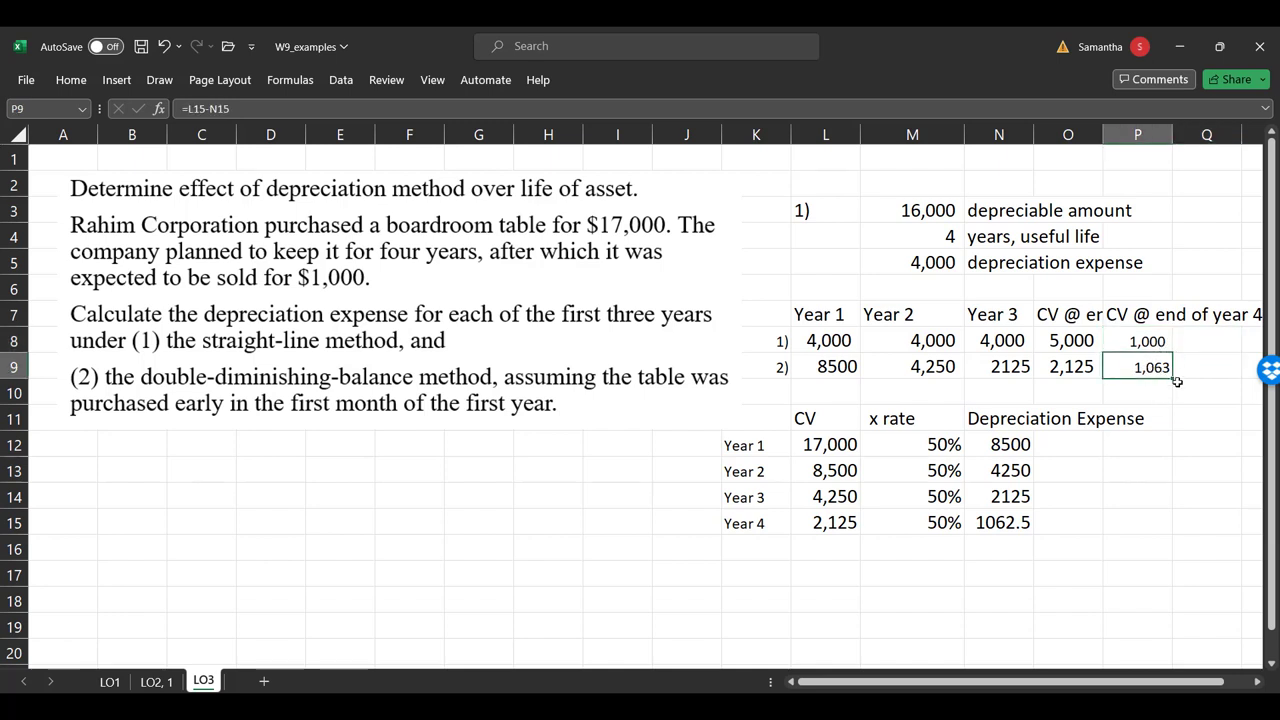
click(1192, 342)
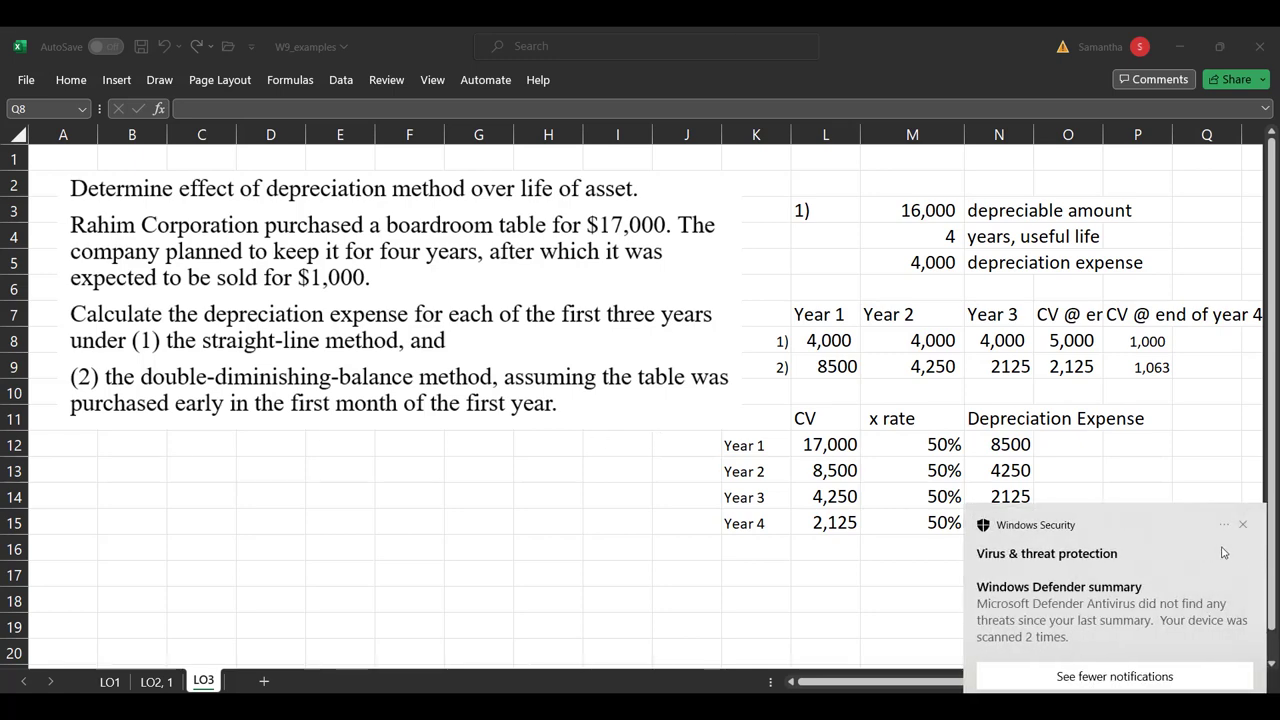
- Dismiss the Windows Security notification and close the Windows Security window
click(1232, 535)
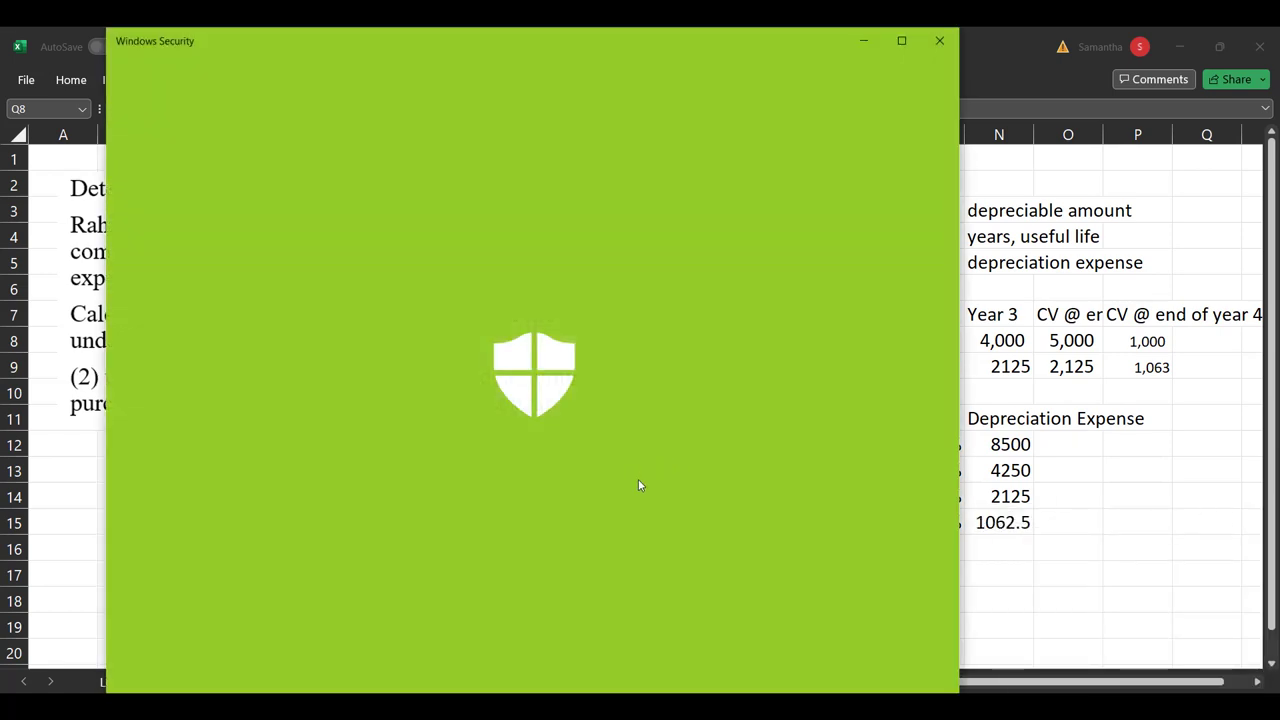
click(939, 40)
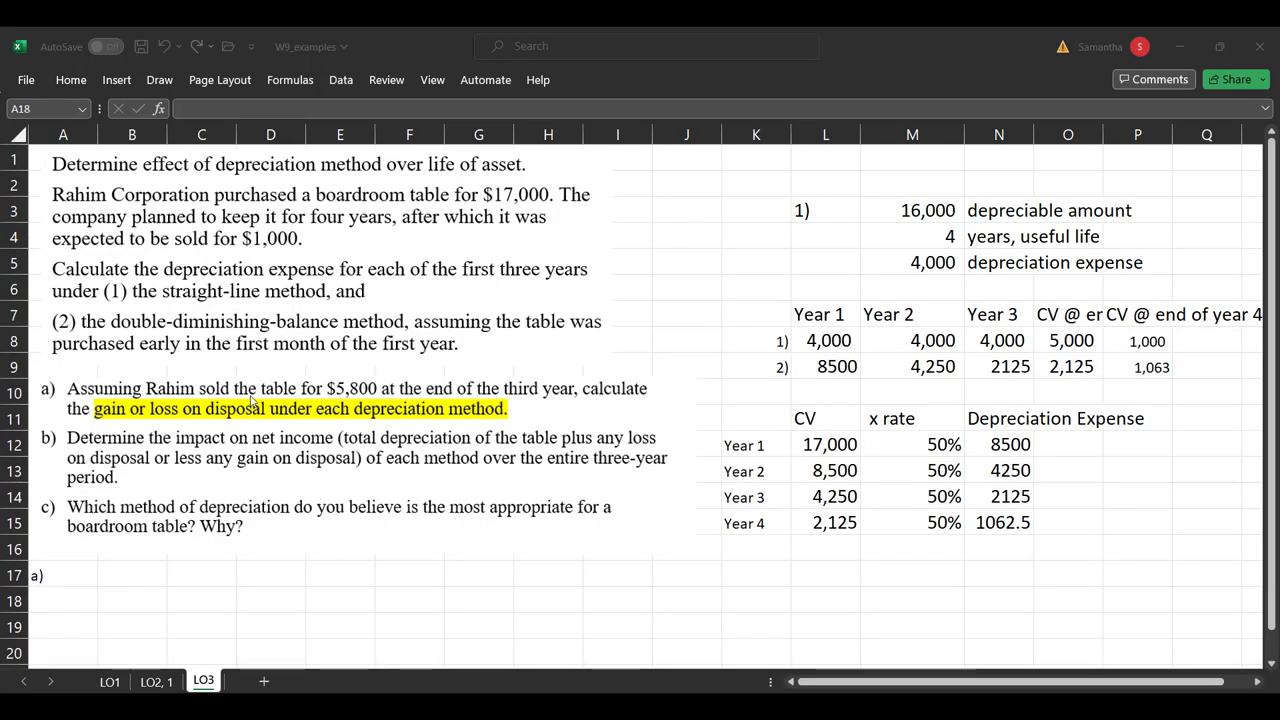
- Start the part a) disposal entry with Dr. Cash in B17 and a debit of 5,800 in D17
click(118, 574)
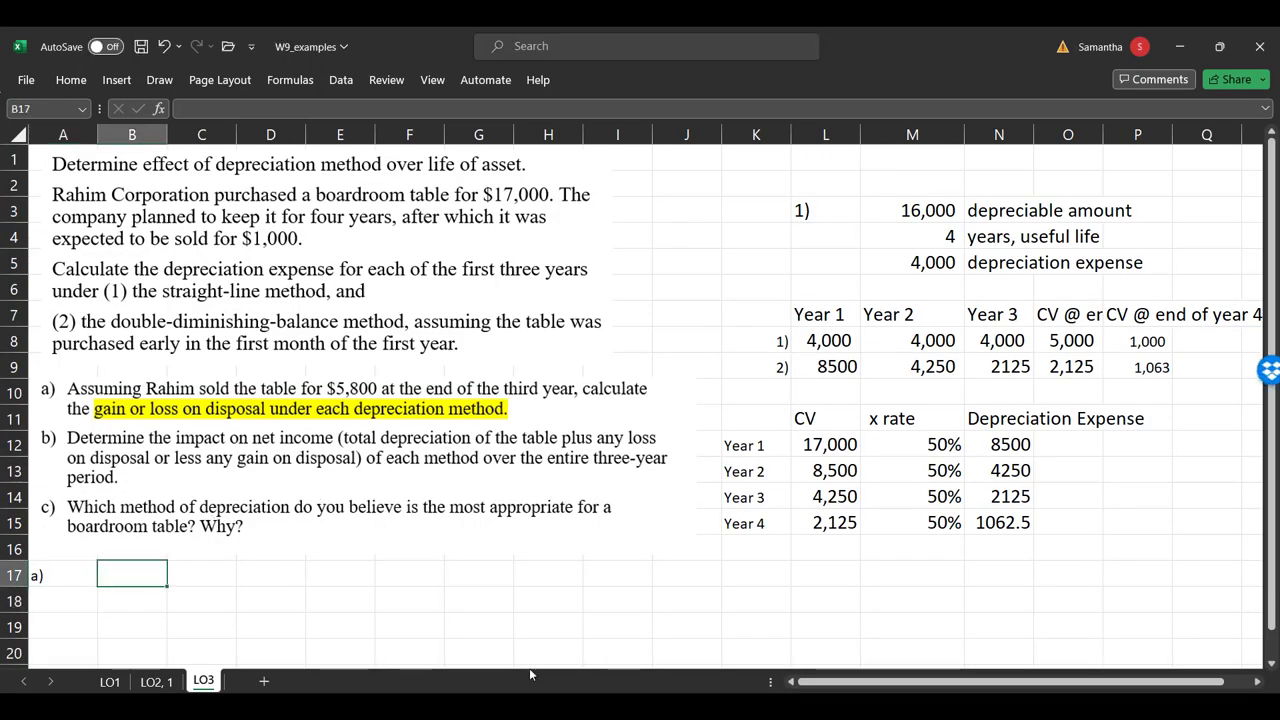
text(Dr. Cash)
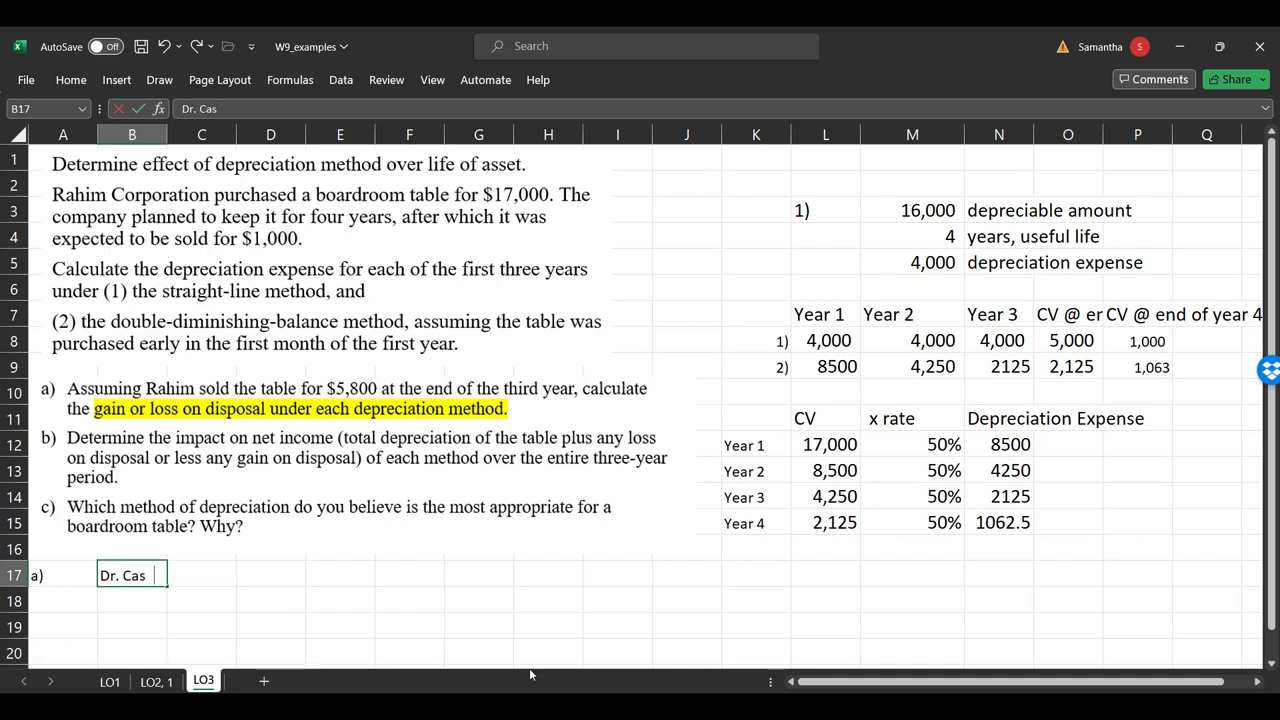
key(Tab)
key(Tab)
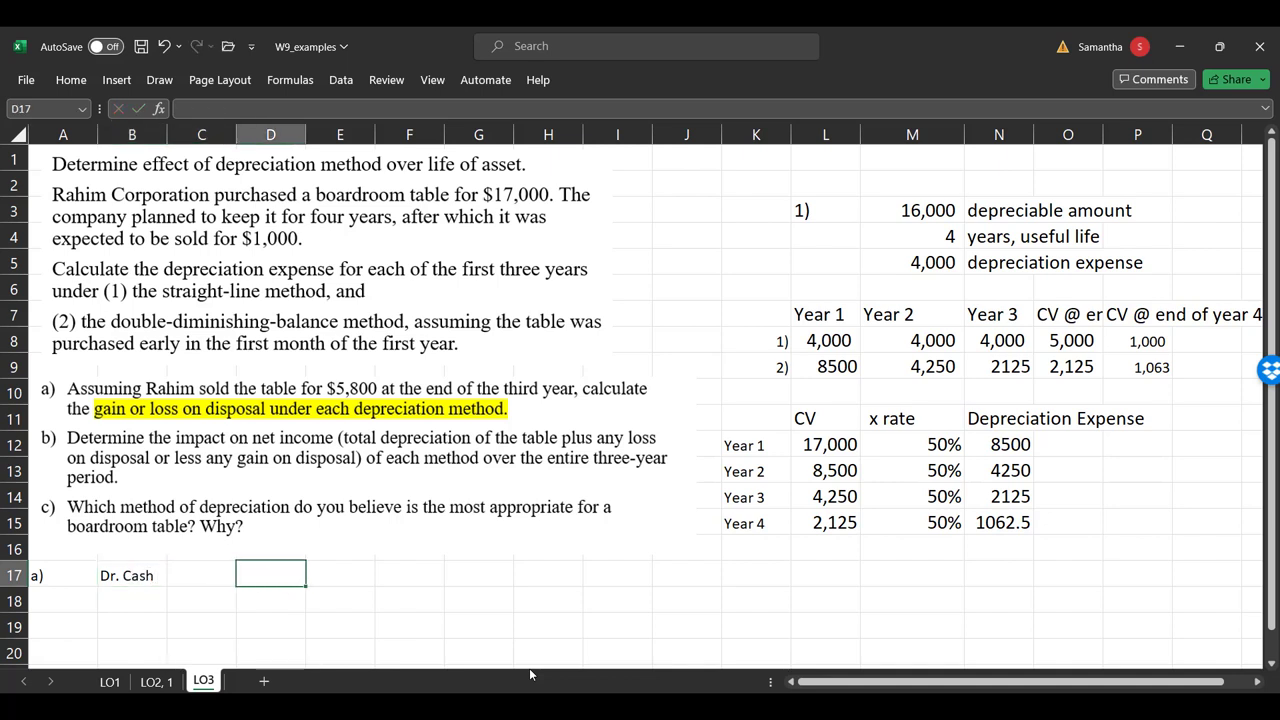
text(5,800)
key(Return)
key(Left)
key(Left)
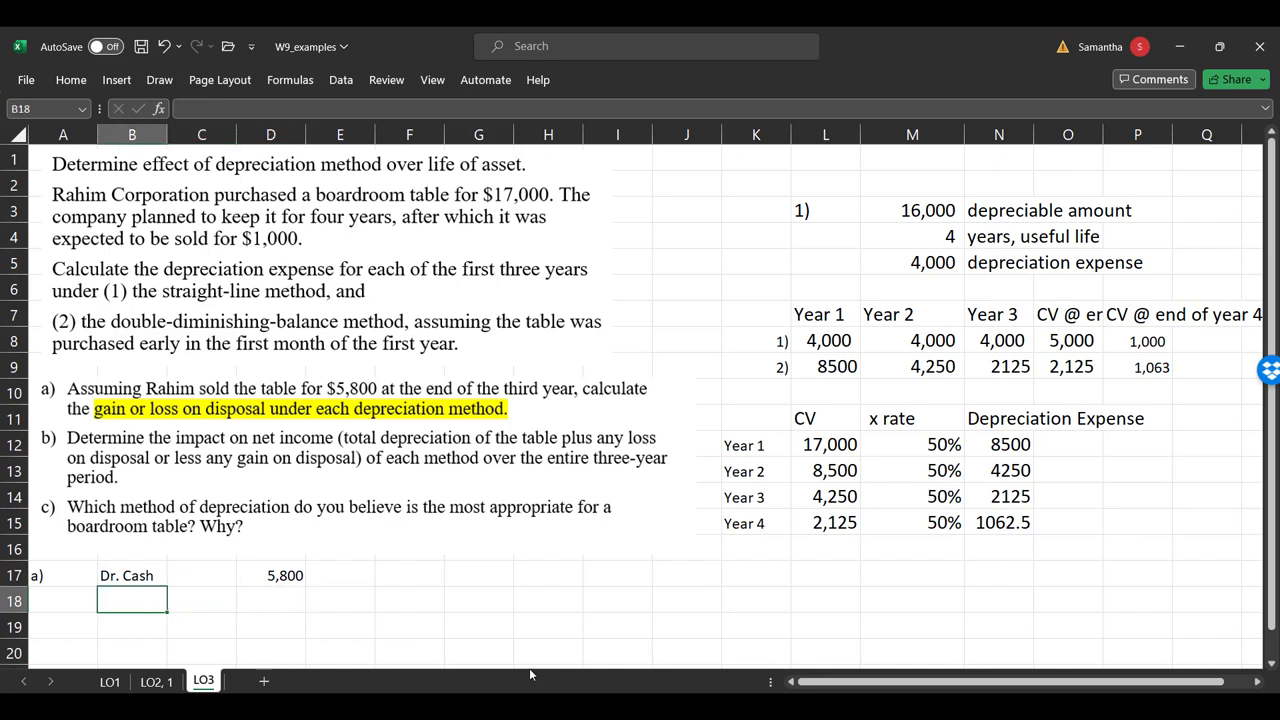
- Add the account line Dr. Accum. Depreciation in B18 of the disposal entry
text(Dr. Accum.)
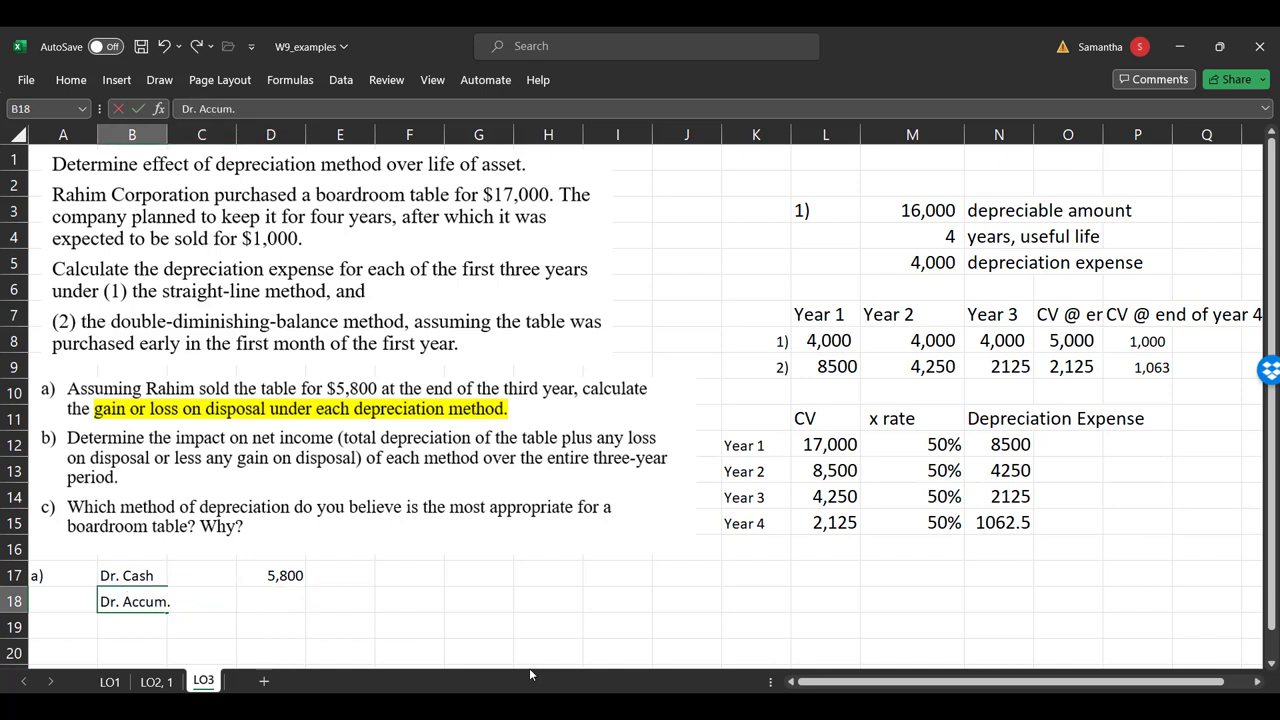
text( Depreciation)
key(Return)
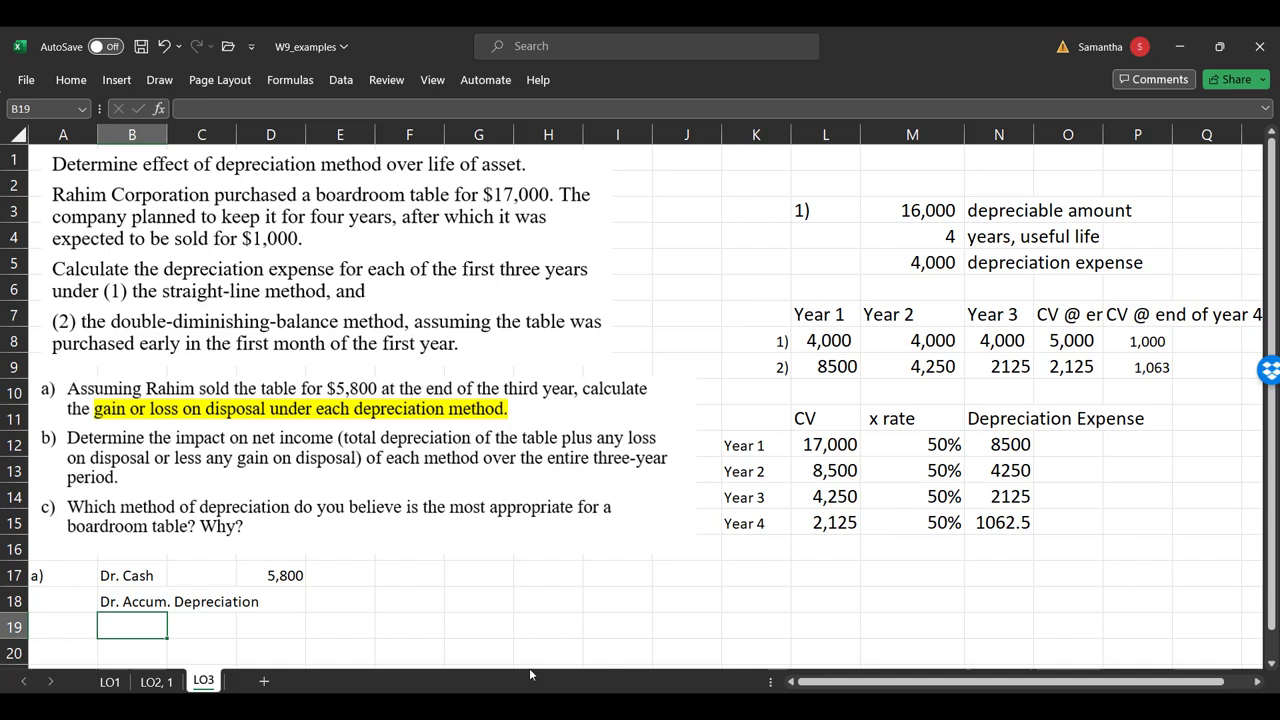
- Add the credit line Cr. PP&E in C19 of the disposal entry with an amount of 17,000 in E19
key(Right)
text(C)
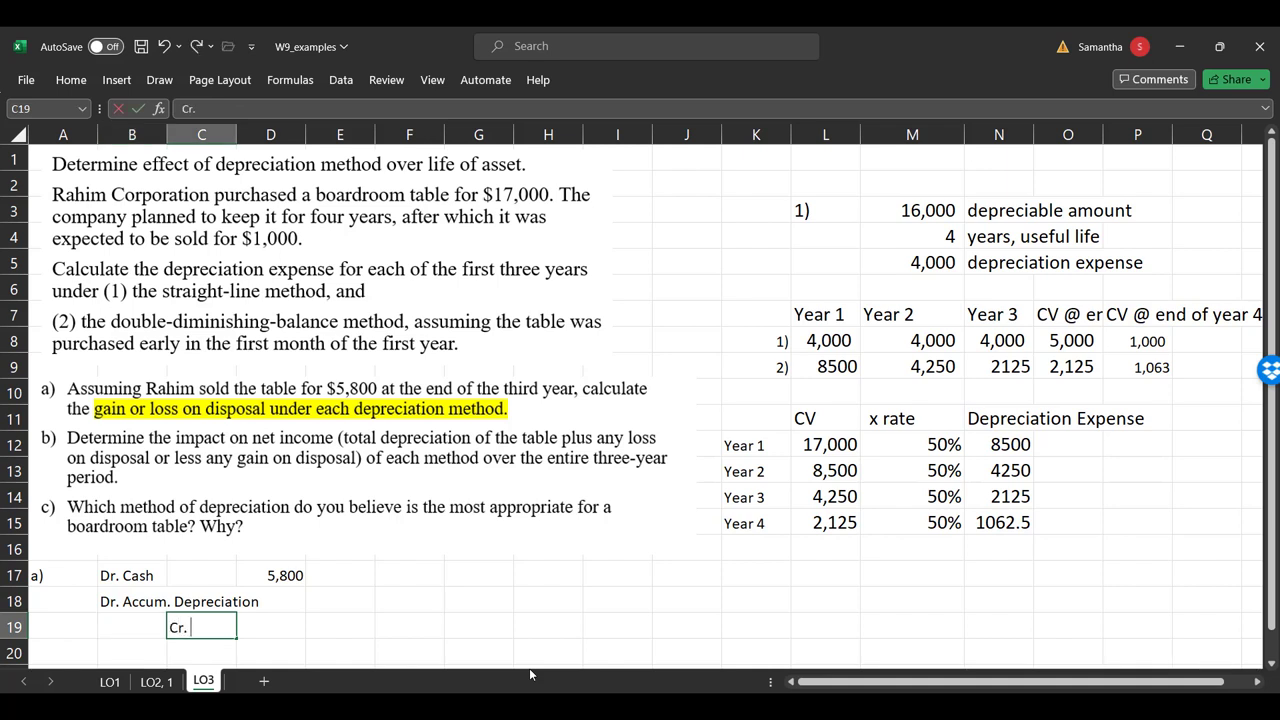
text(r. PP&E)
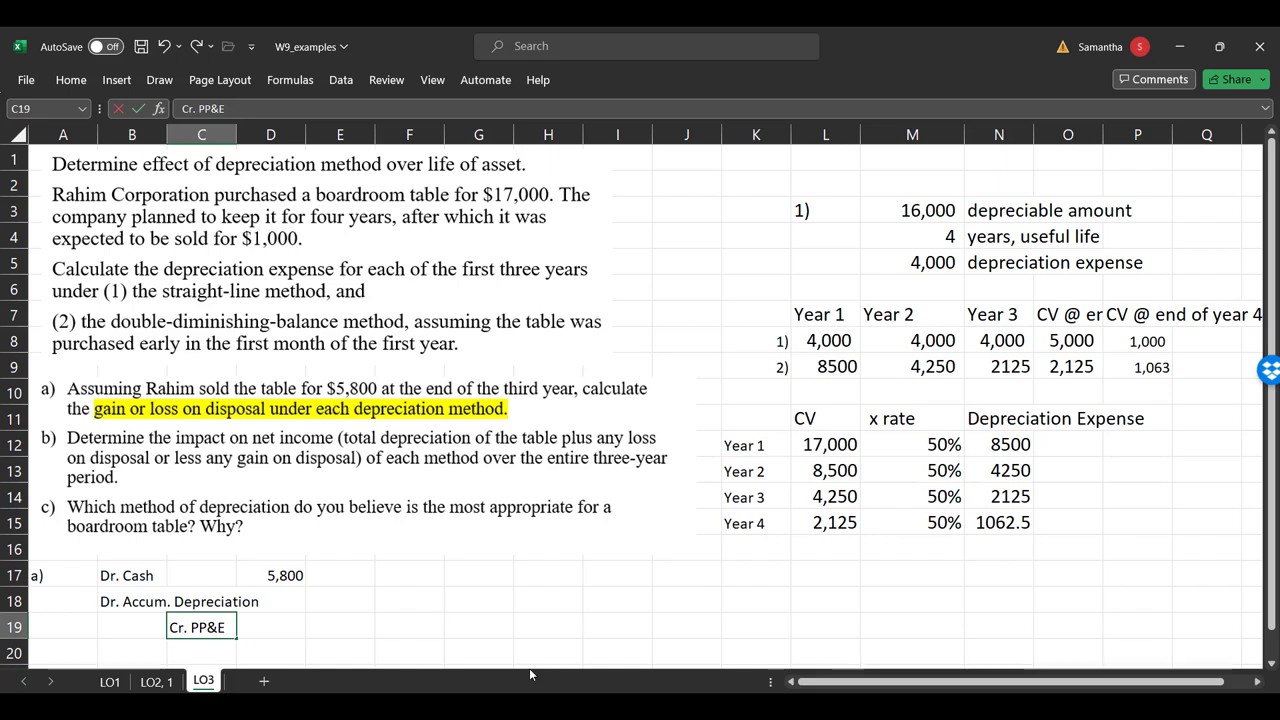
key(Right)
key(Right)
key(Right)
key(Left)
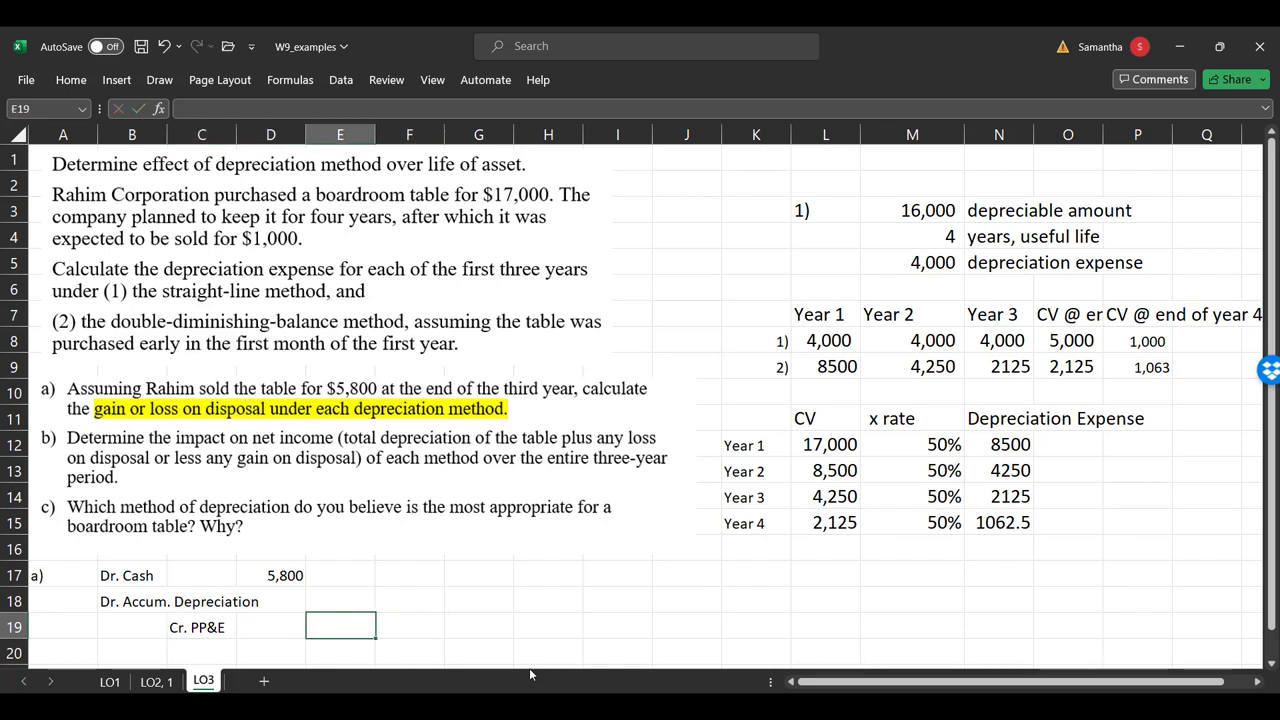
text(17,00)
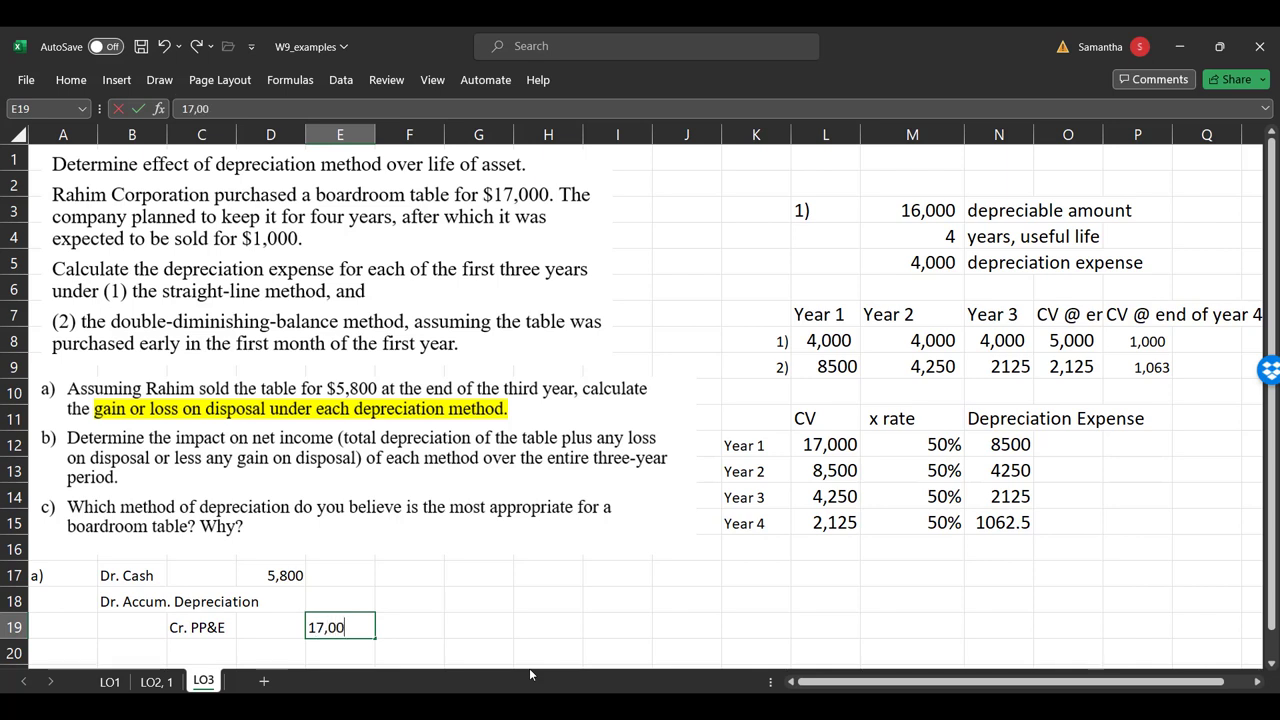
text(0)
key(Return)
key(Up)
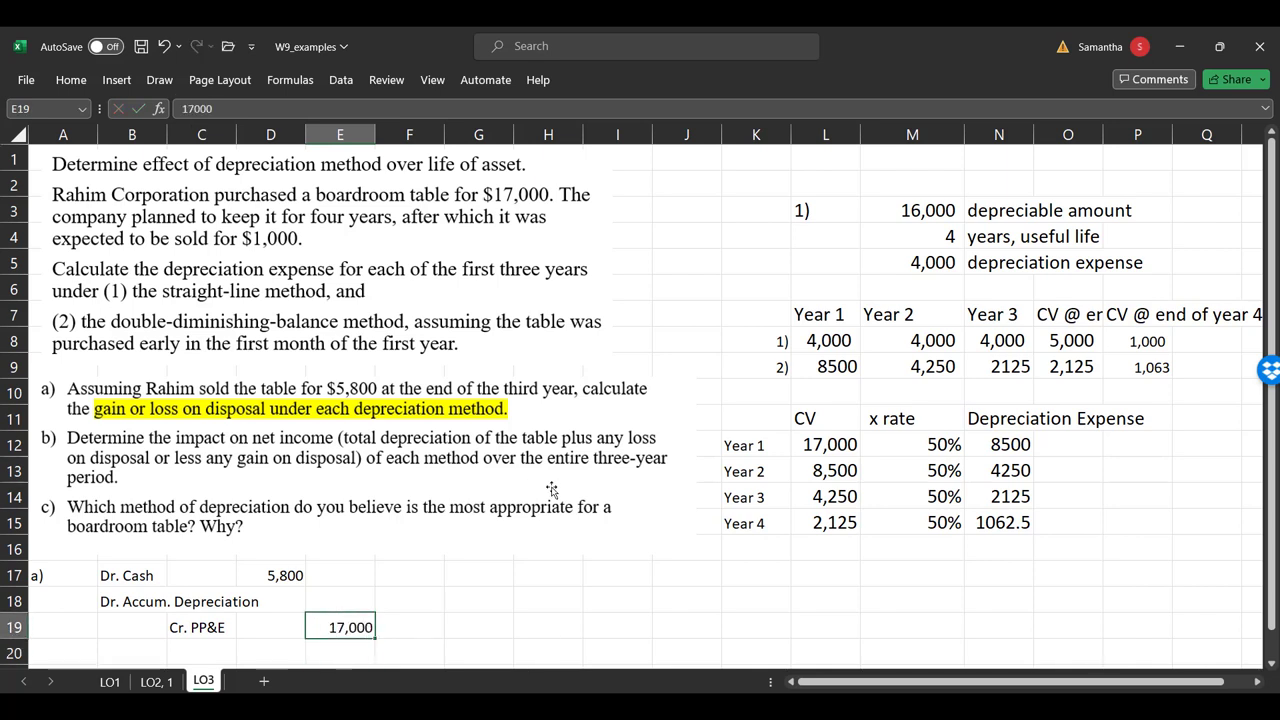
- Calculate the straight-line accumulated depreciation debit in D18 as =L8+M8+N8 and widen column D slightly
click(284, 608)
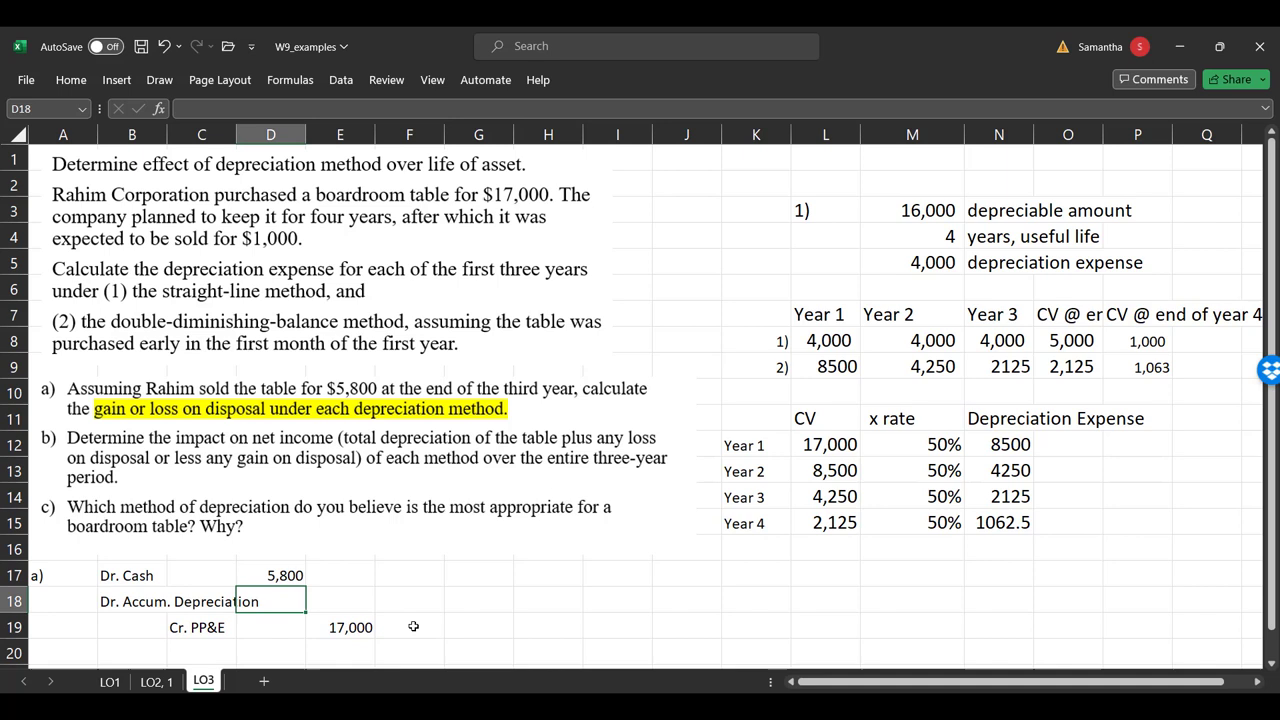
text(=)
key(Right)
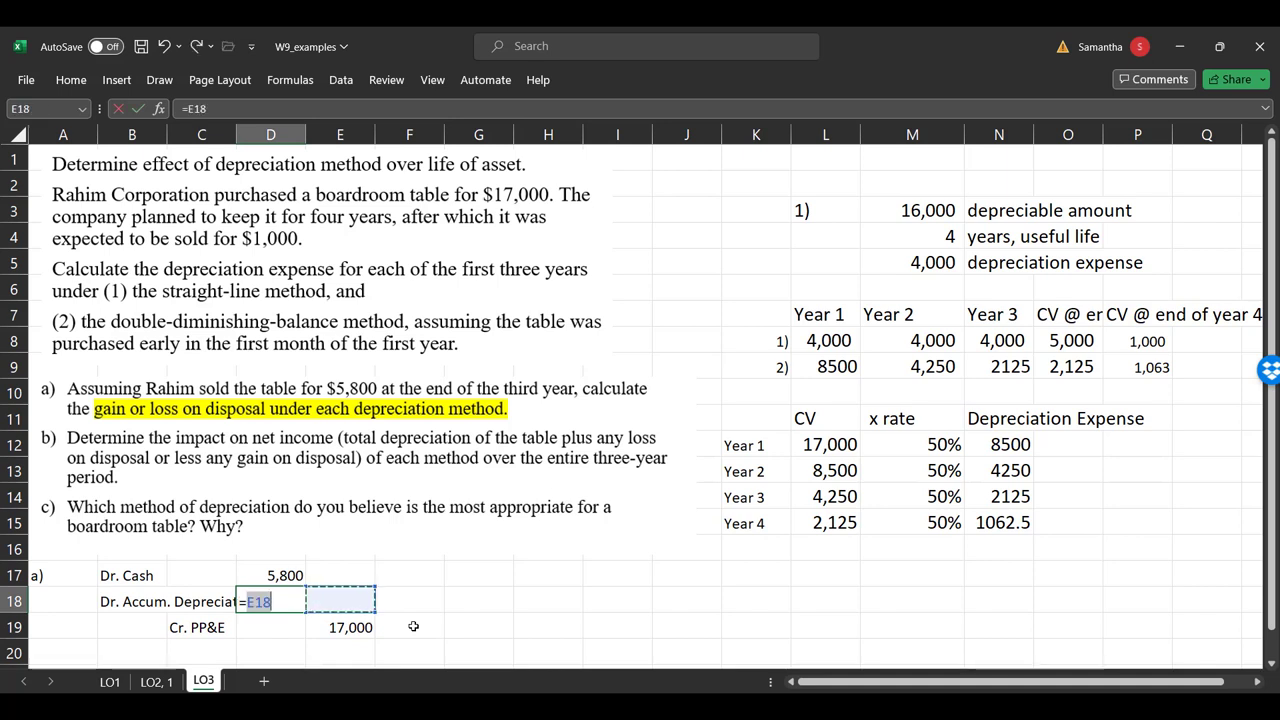
key(Right)
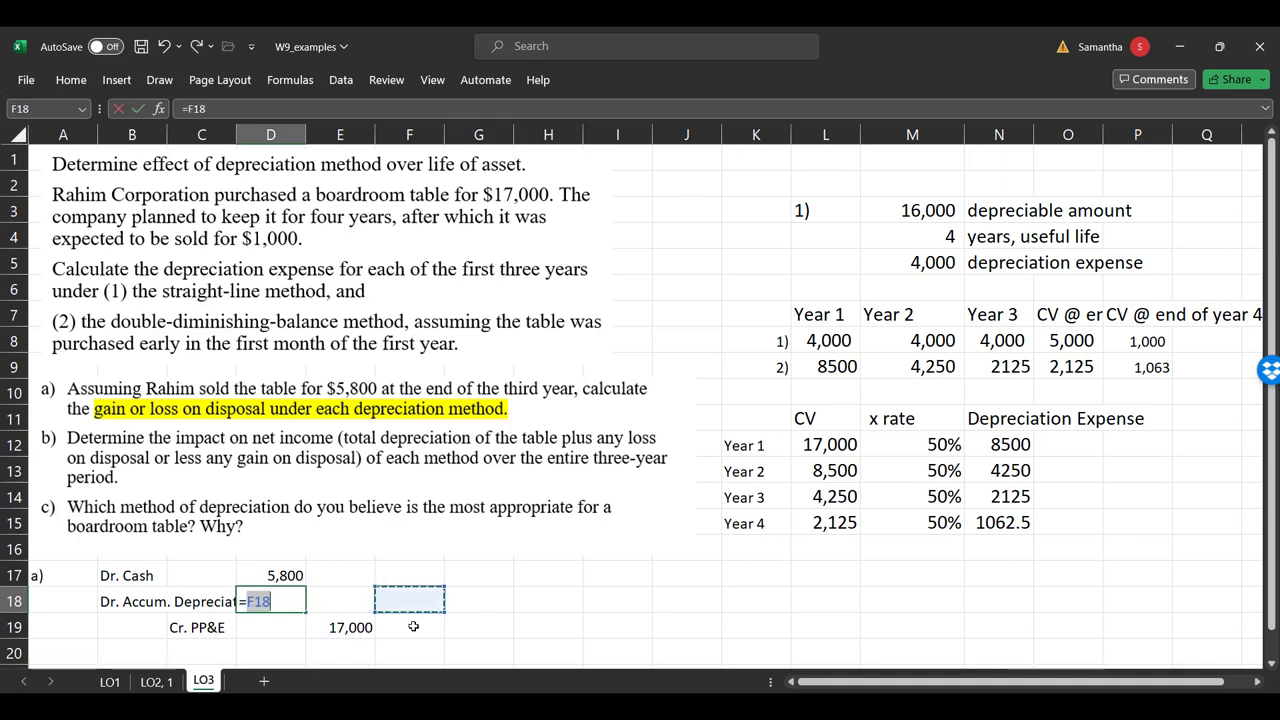
key(Right)
key(Right)
key(Right)
key(Right)
key(Right)
key(Right)
key(Up)
key(Up)
key(Up)
key(Up)
key(Up)
key(Up)
key(Up)
key(Up)
key(Up)
key(Up)
key(Up)
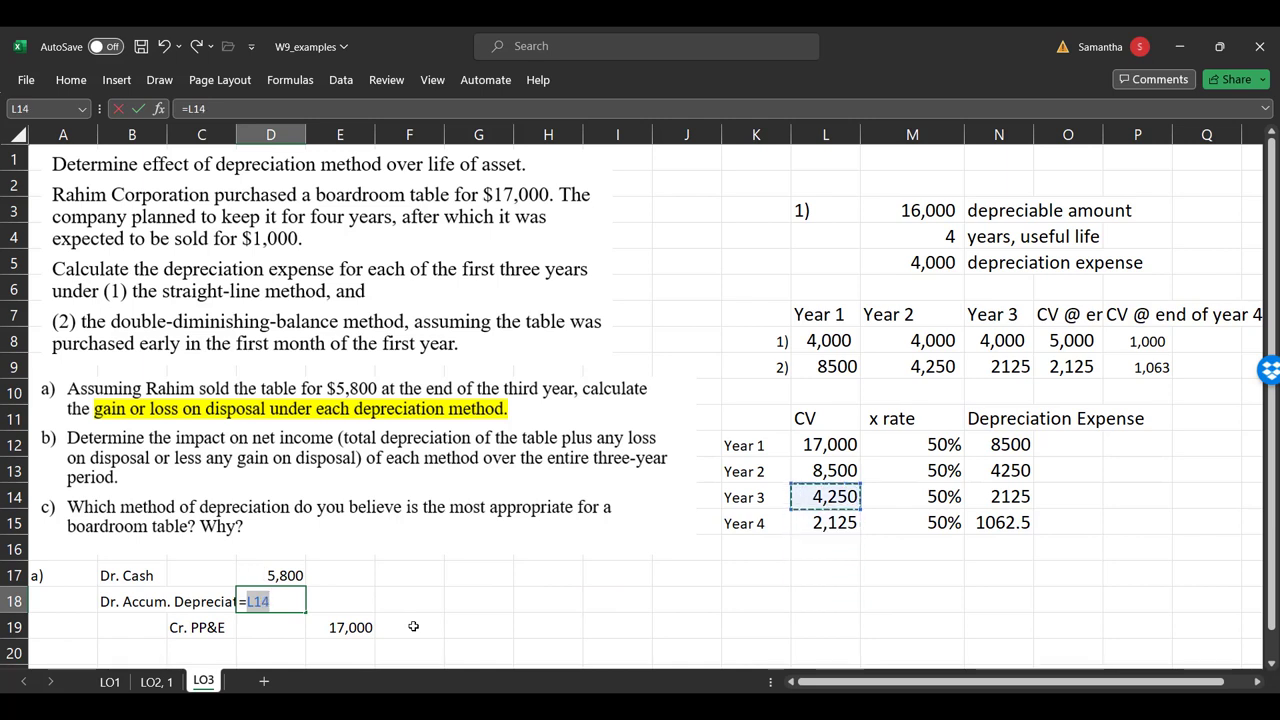
key(Down)
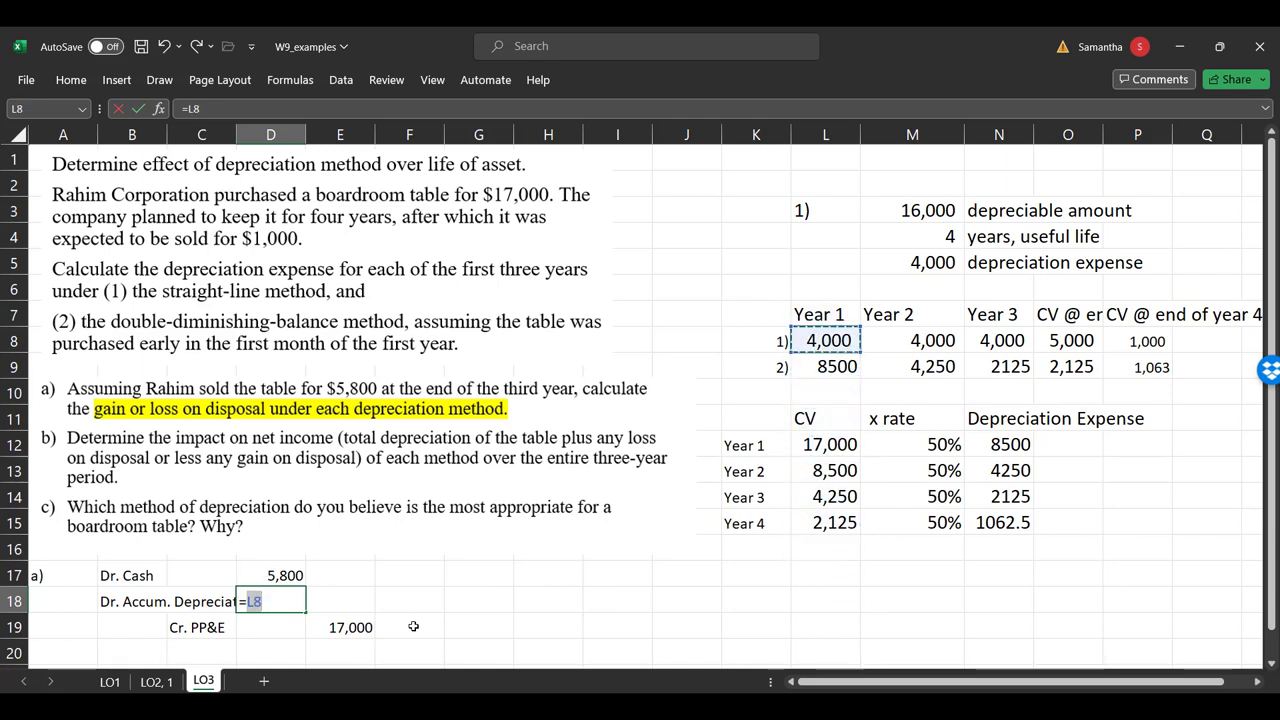
text(+)
click(885, 342)
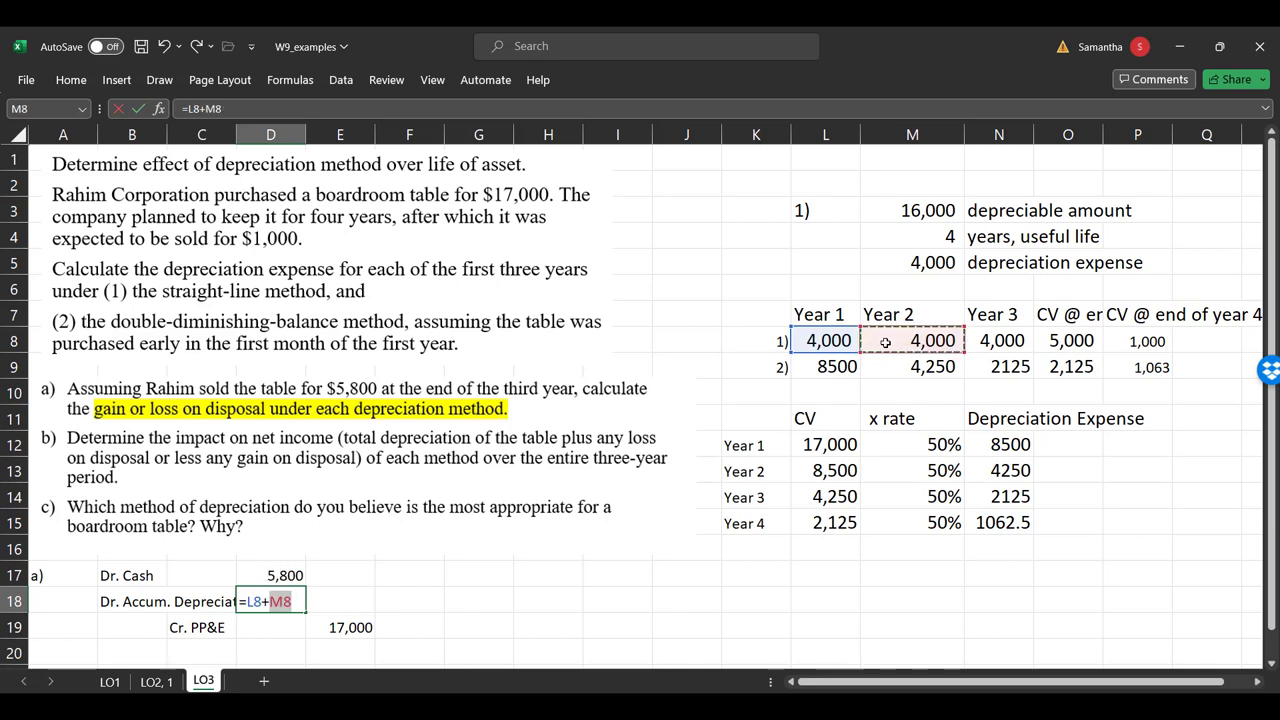
text(+)
click(1018, 338)
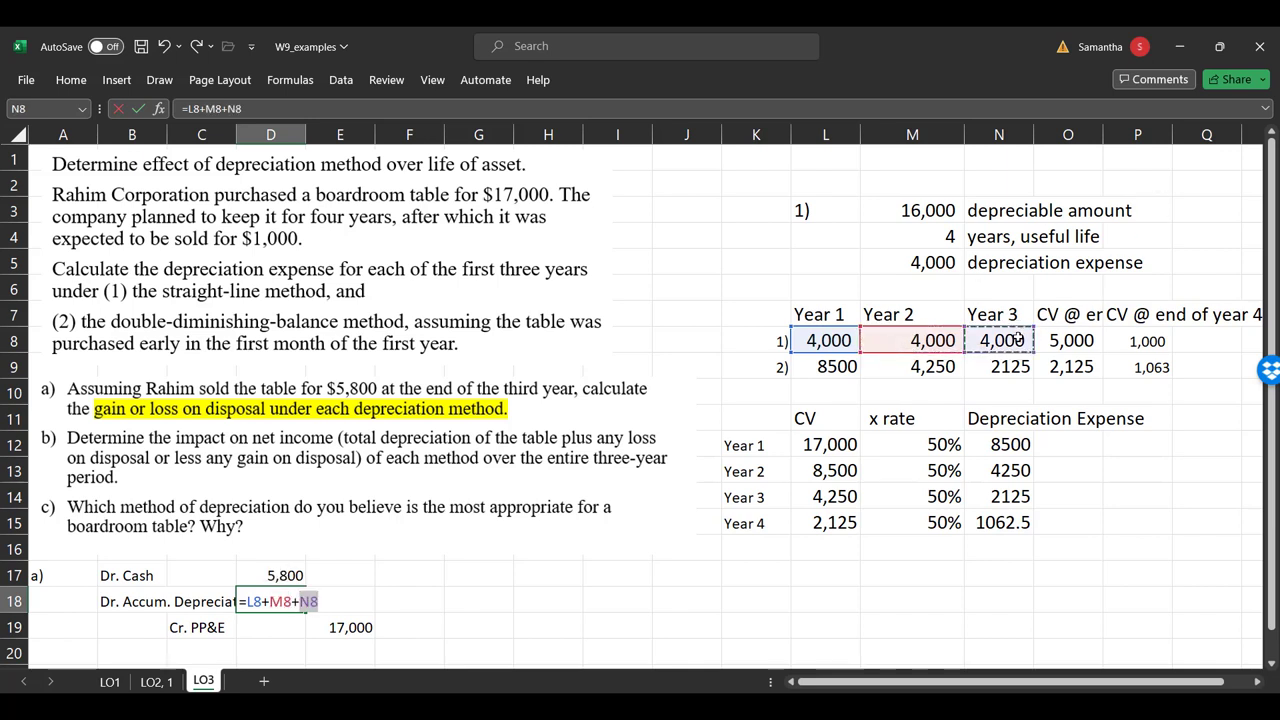
key(Return)
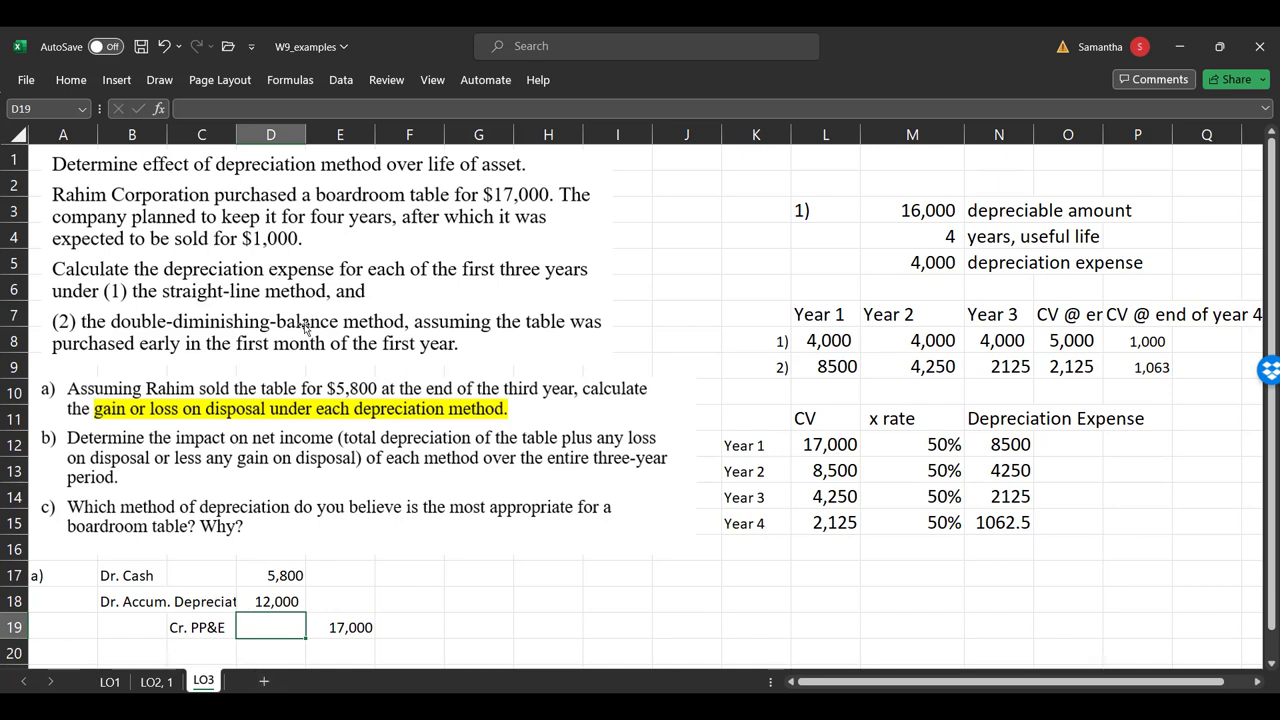
drag(305, 135, 329, 137)
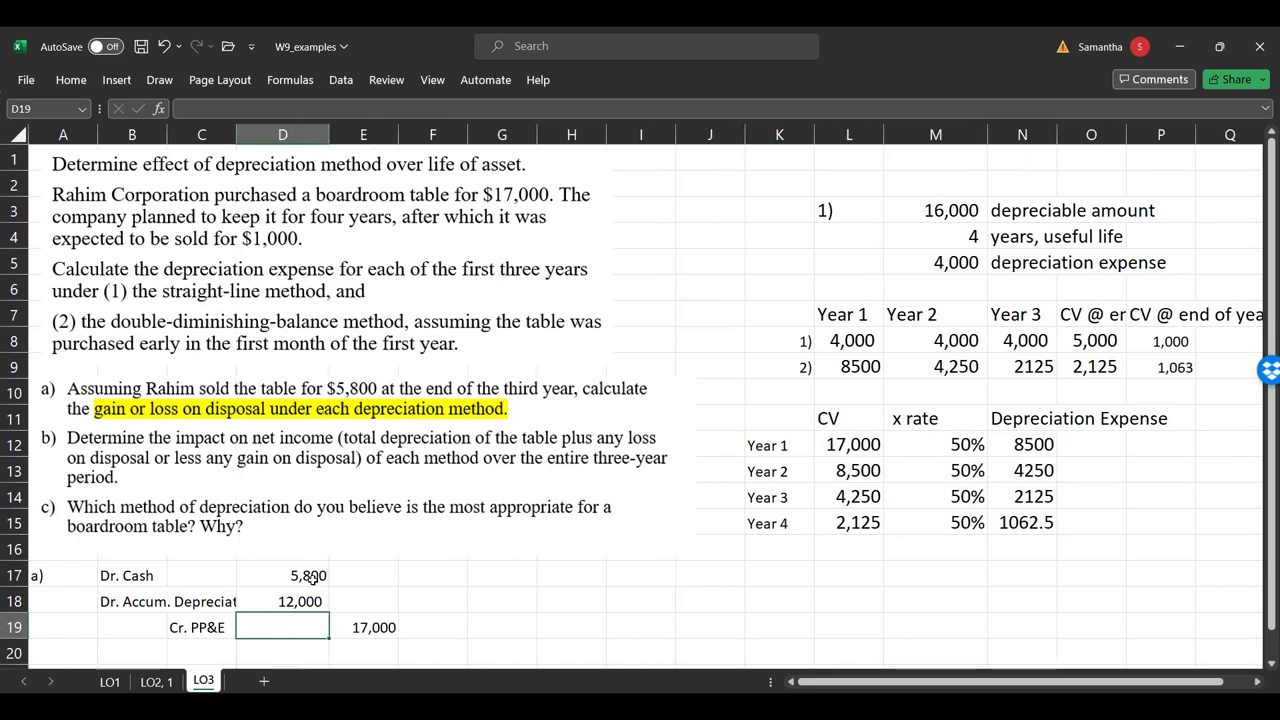
- Compare the two debits with the PP&E credit, and add Cr. Gain in C20 with 800 in E20
drag(306, 575, 300, 598)
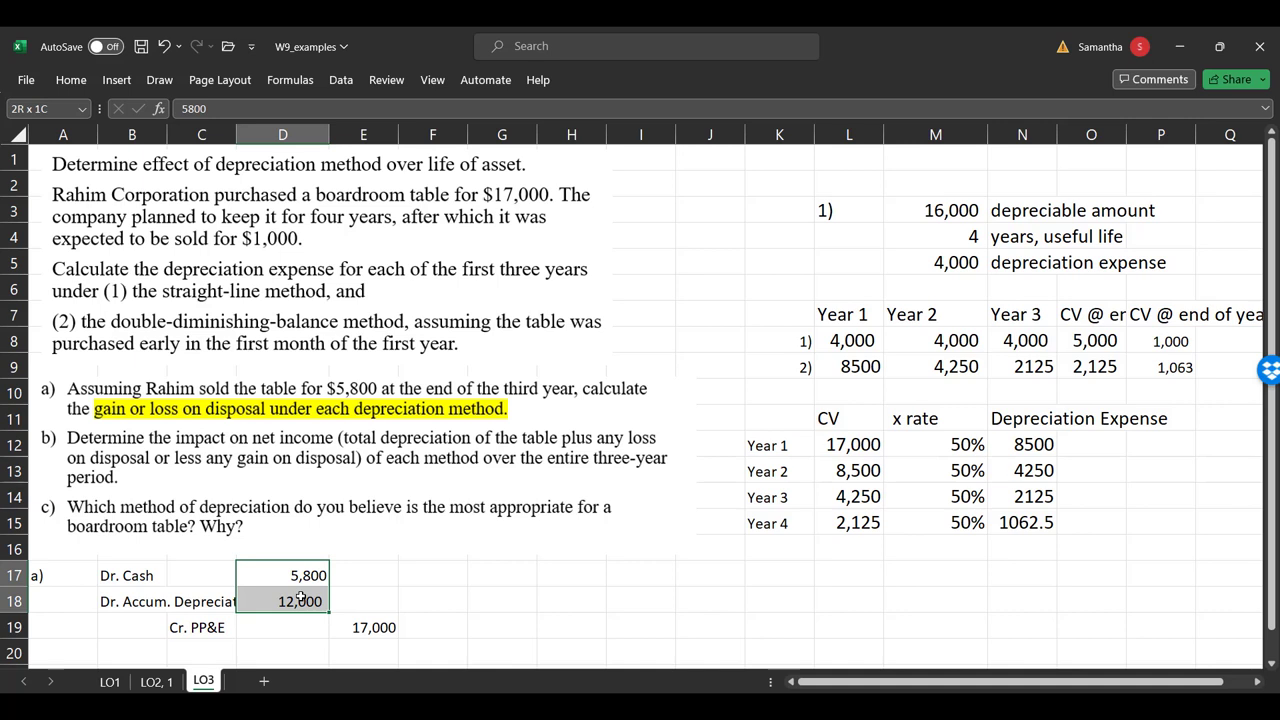
click(384, 624)
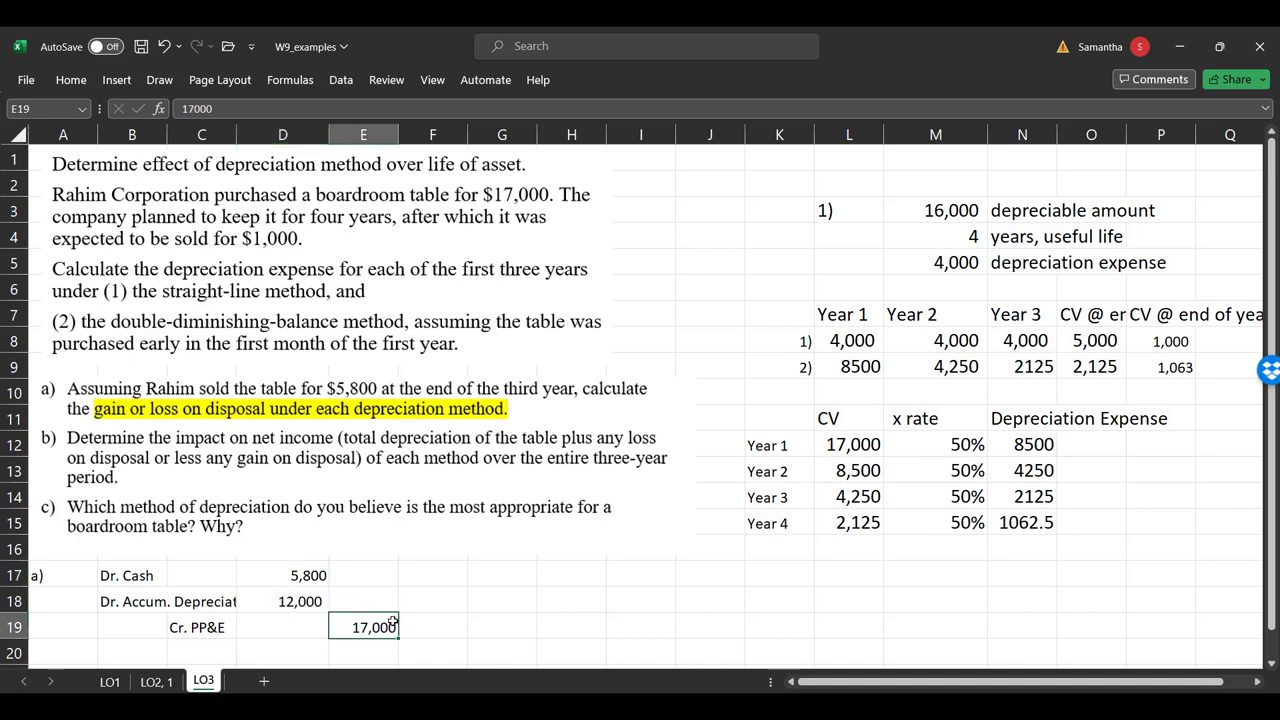
click(382, 656)
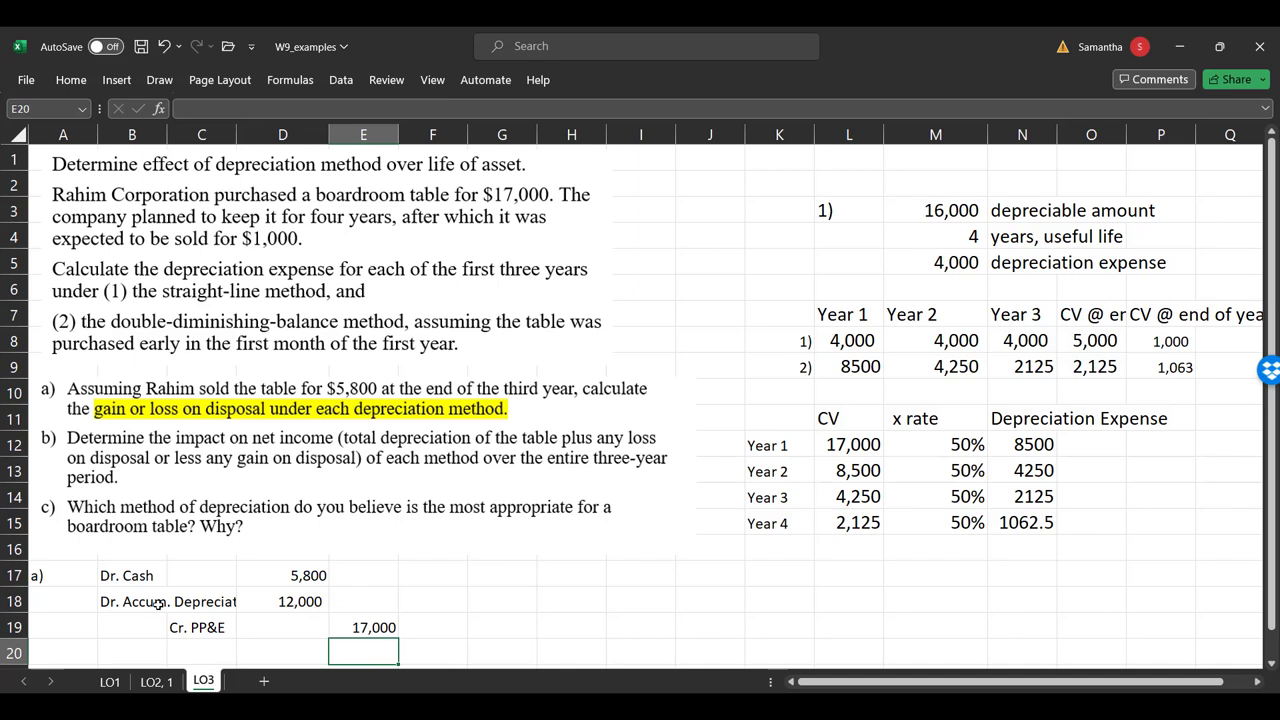
click(193, 647)
text(Cr. )
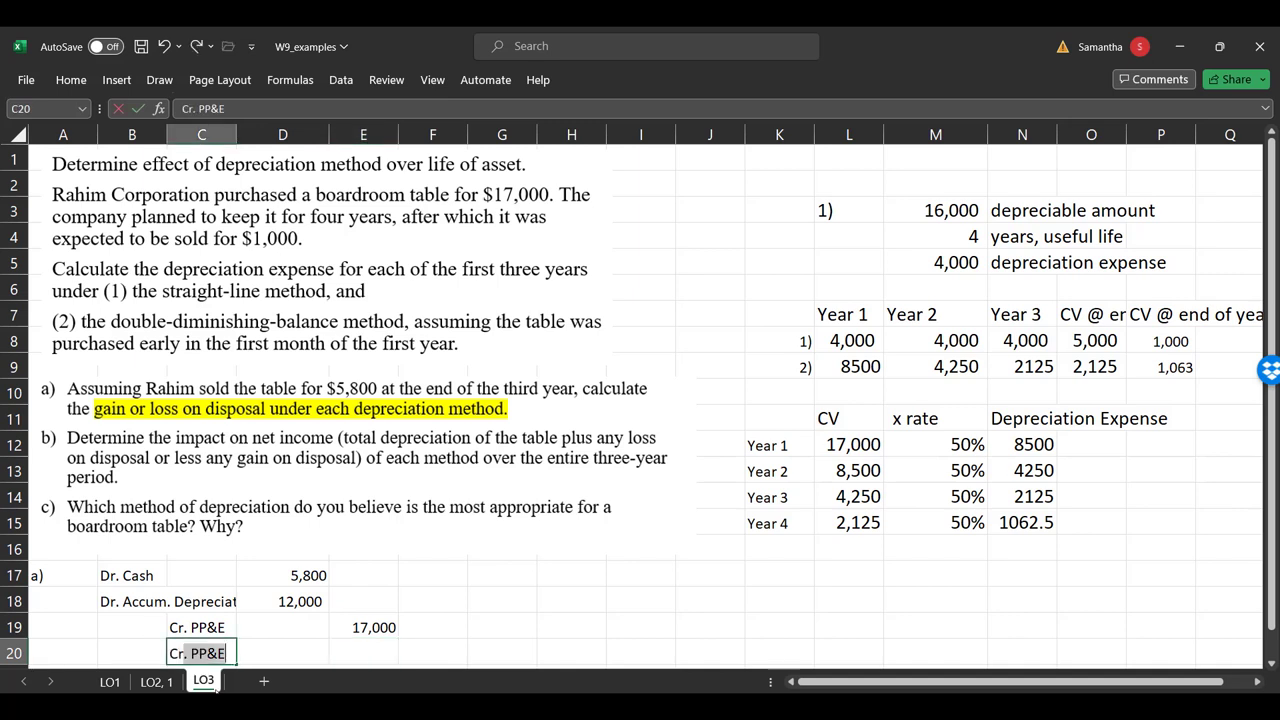
text(Gain)
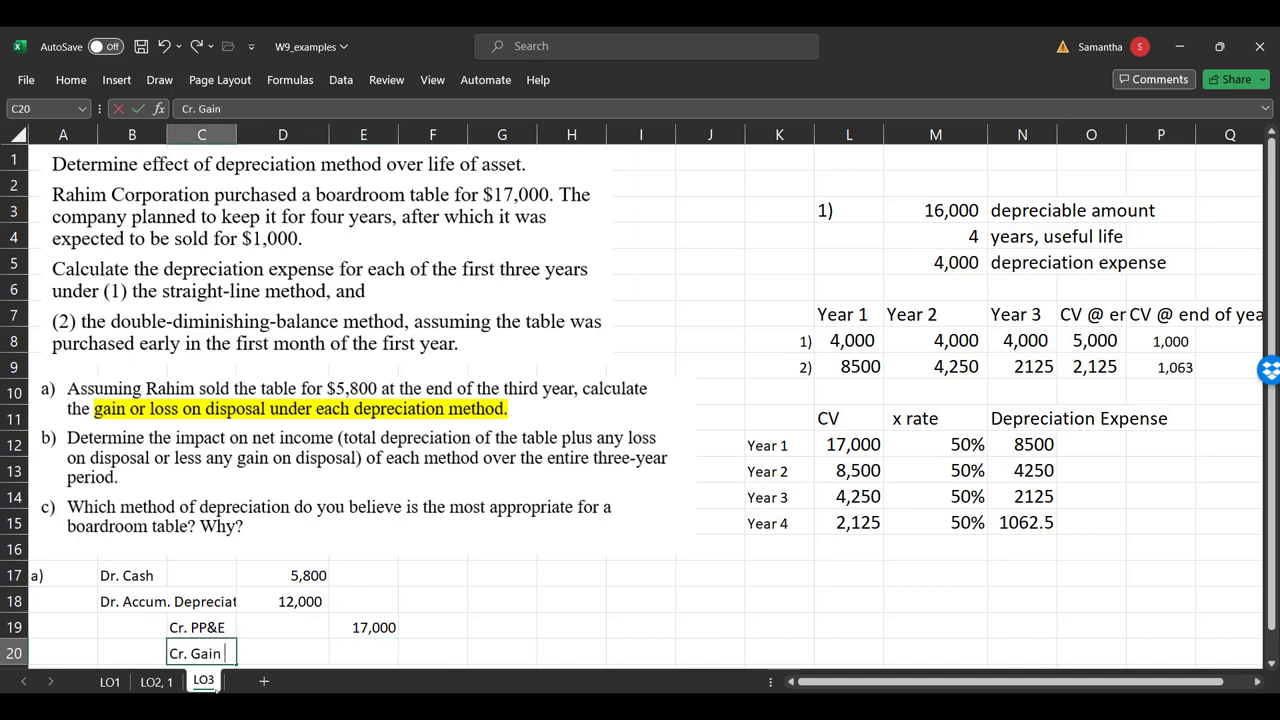
key(Tab)
key(Tab)
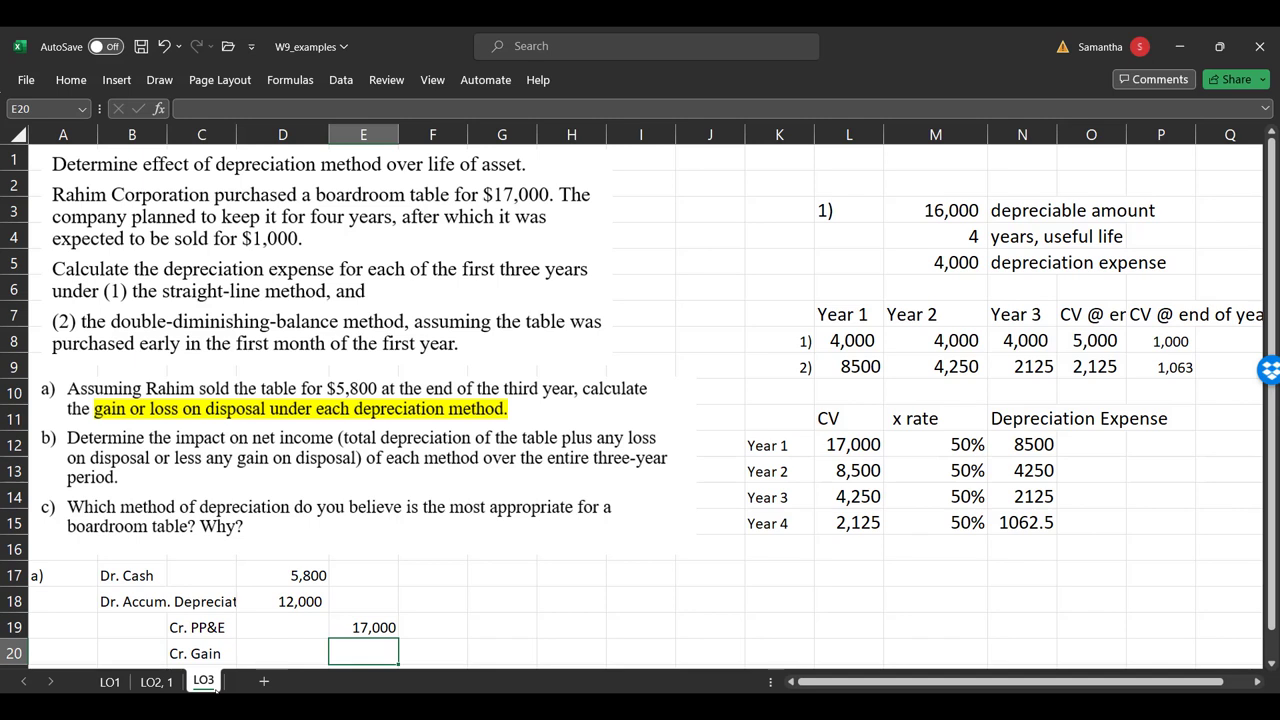
text(800)
key(Return)
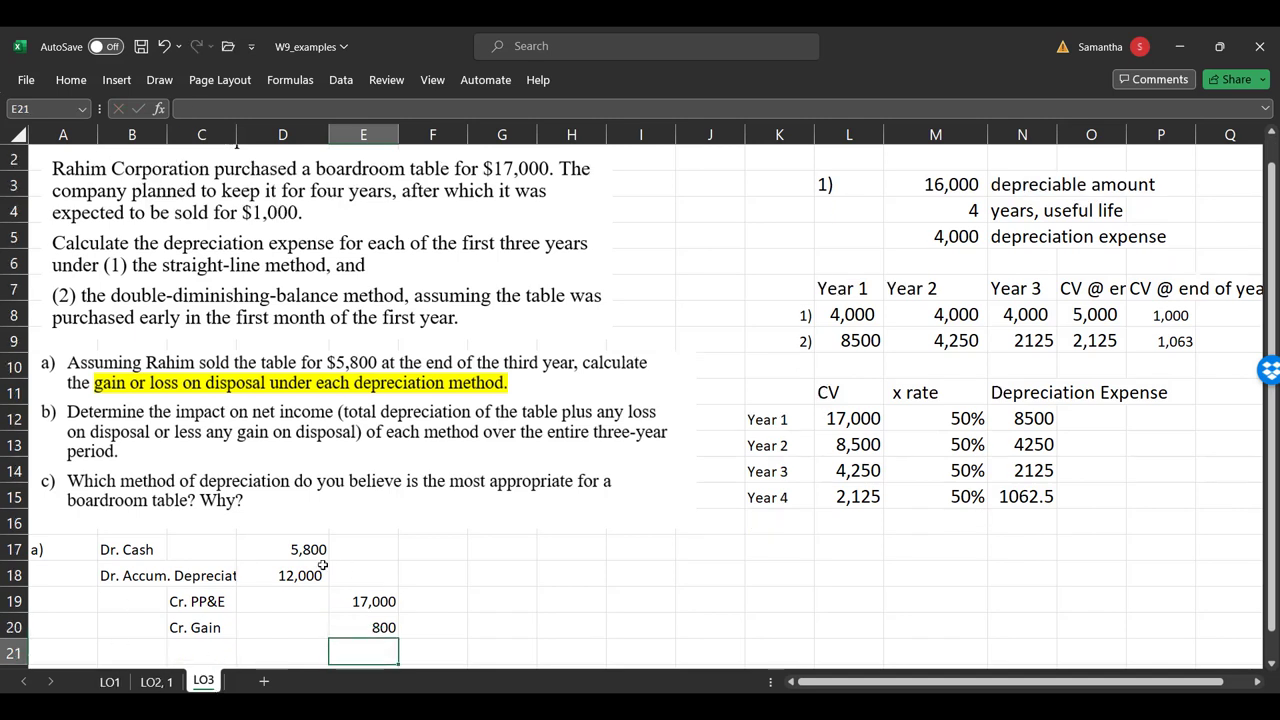
- Calculate the table's carrying value beside the entry in G19 as =E19-D18
click(373, 605)
click(483, 594)
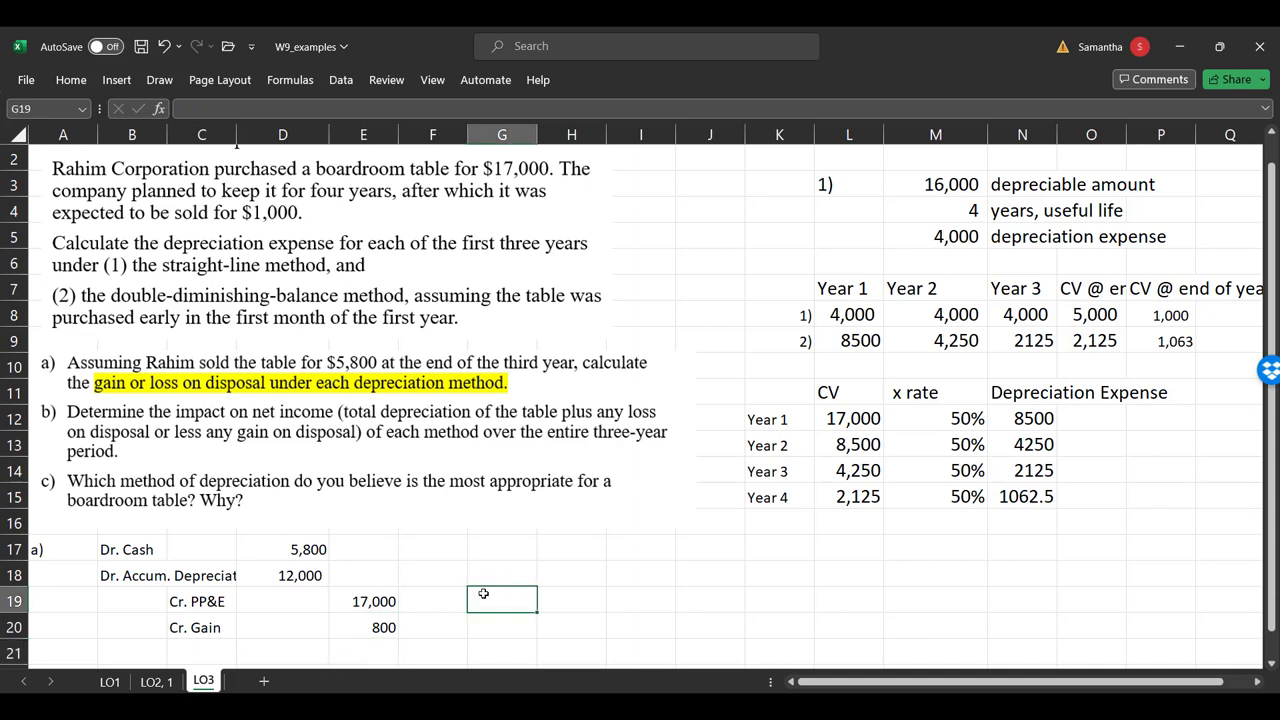
text(-)
key(Left)
key(Left)
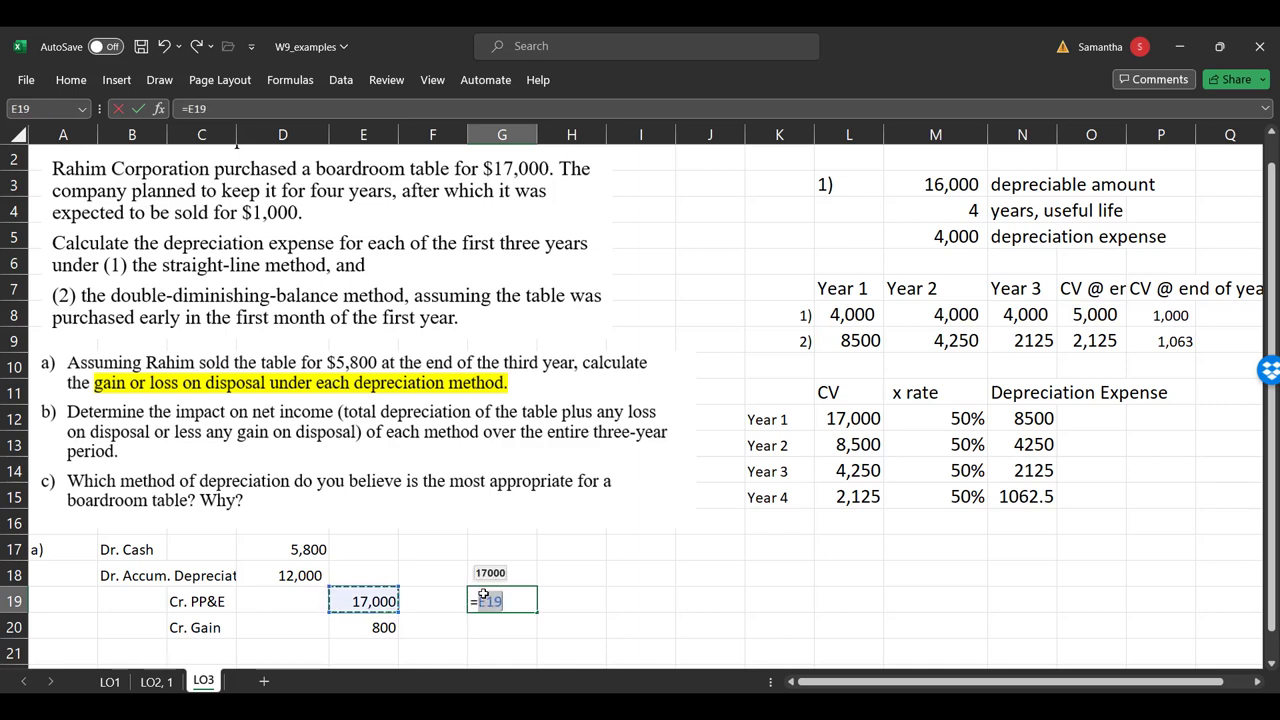
text(-)
key(Left)
key(Left)
key(Left)
key(Up)
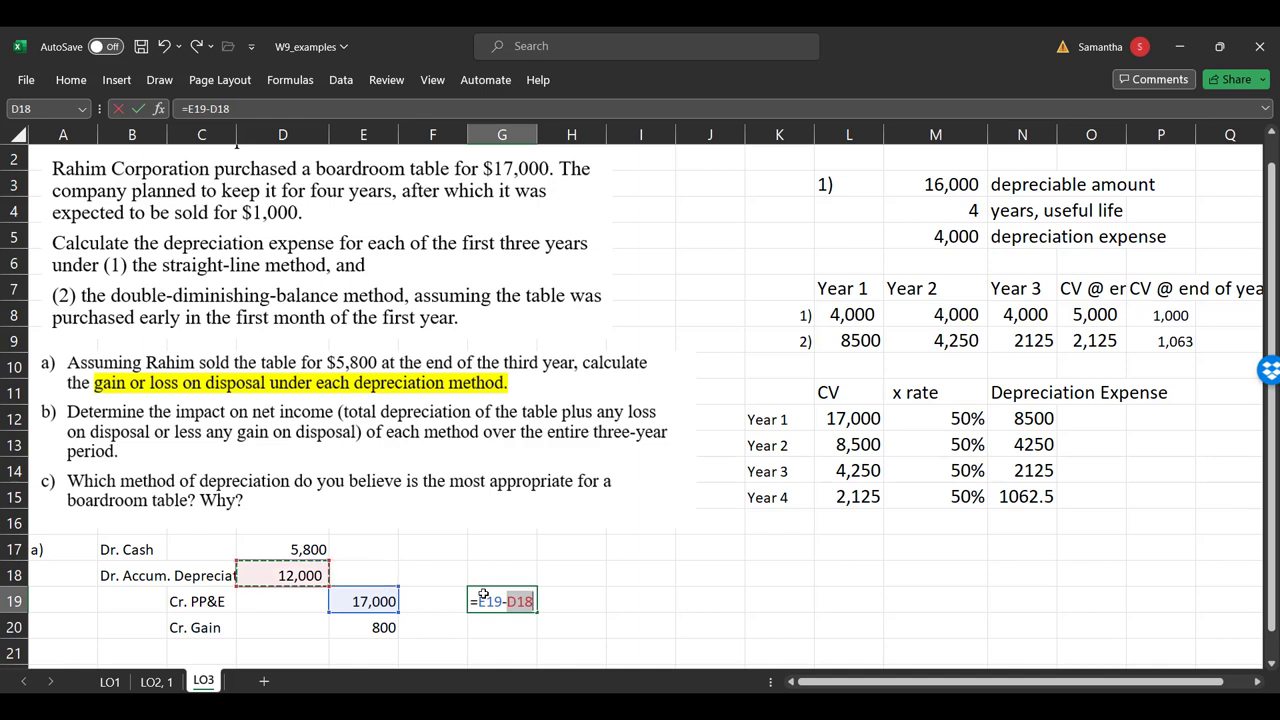
key(Return)
click(483, 595)
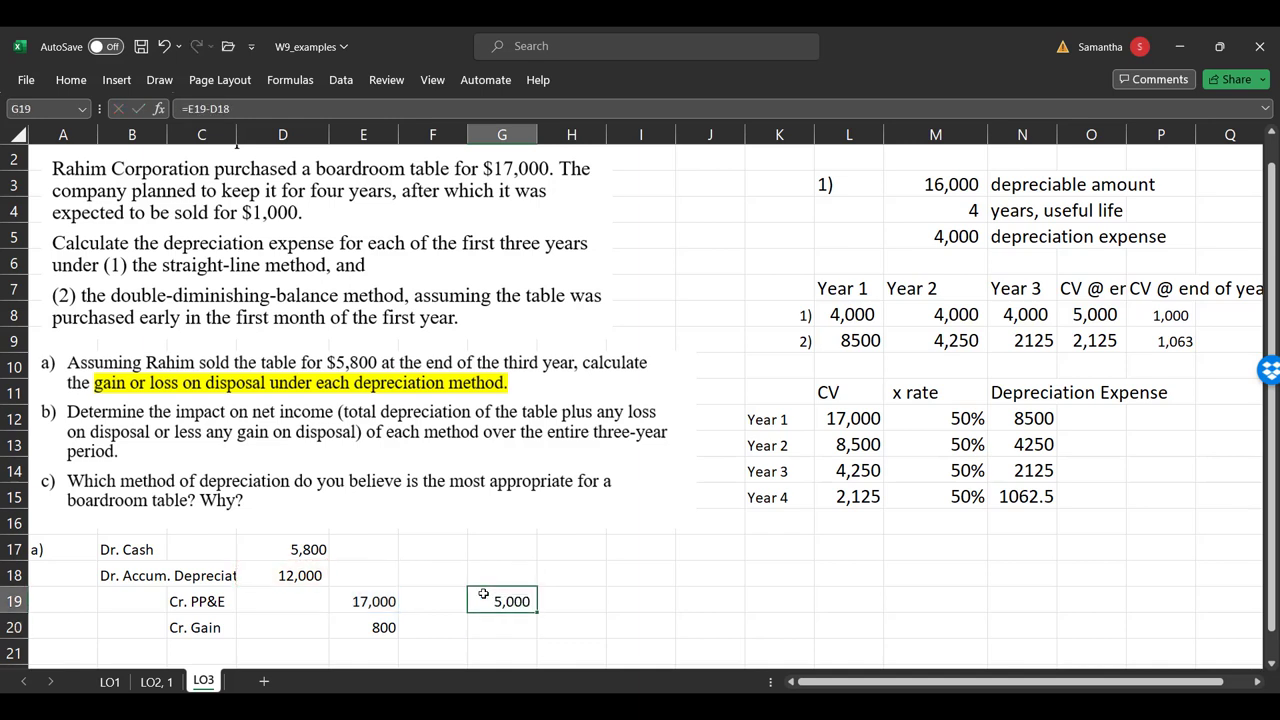
- Compare the carrying value in G19 with the cash proceeds in D17 and the gain in E20
key(Up)
key(Up)
key(Left)
key(Left)
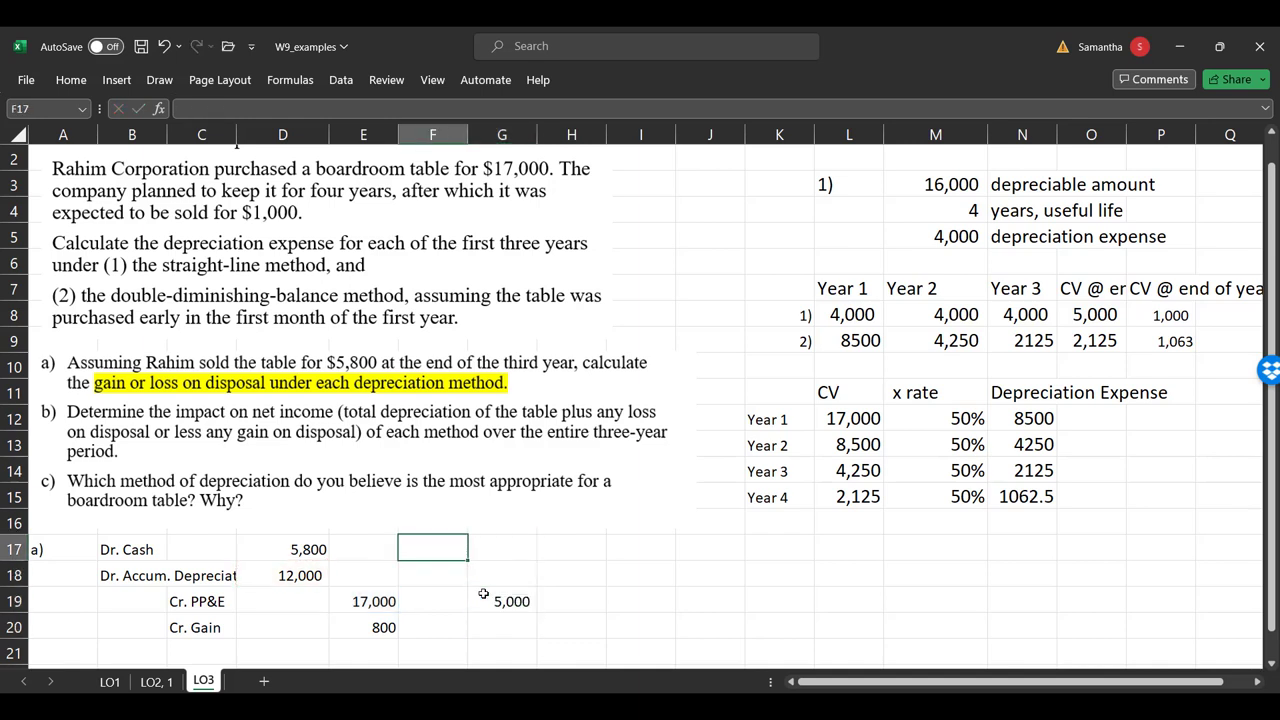
key(Right)
key(Down)
key(Right)
key(Down)
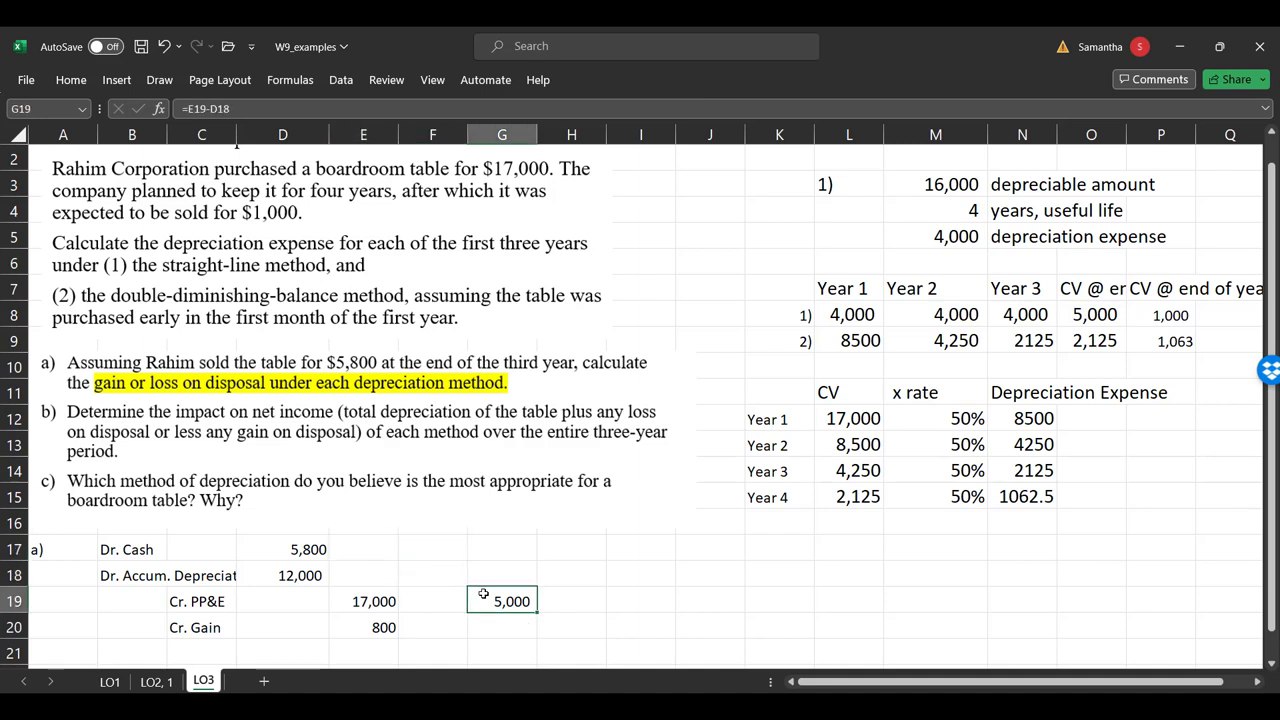
key(Up)
key(Up)
key(Left)
key(Left)
key(Left)
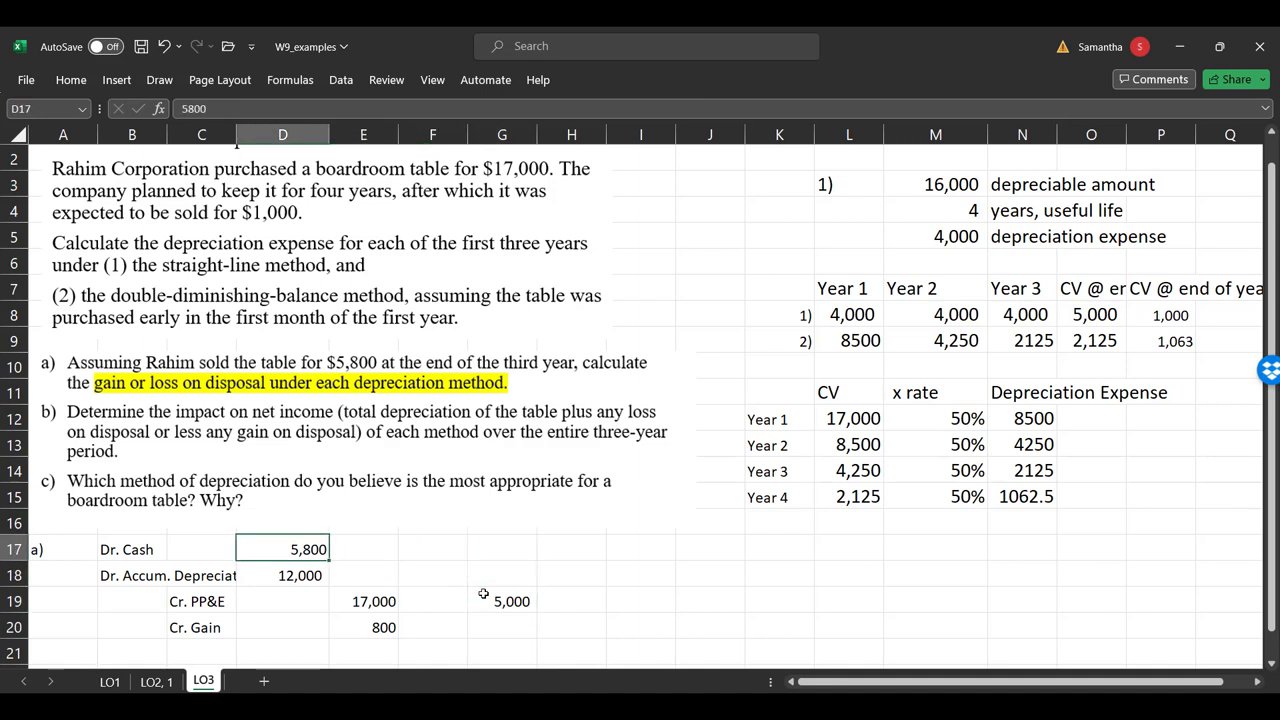
key(Down)
key(Down)
key(Down)
key(Right)
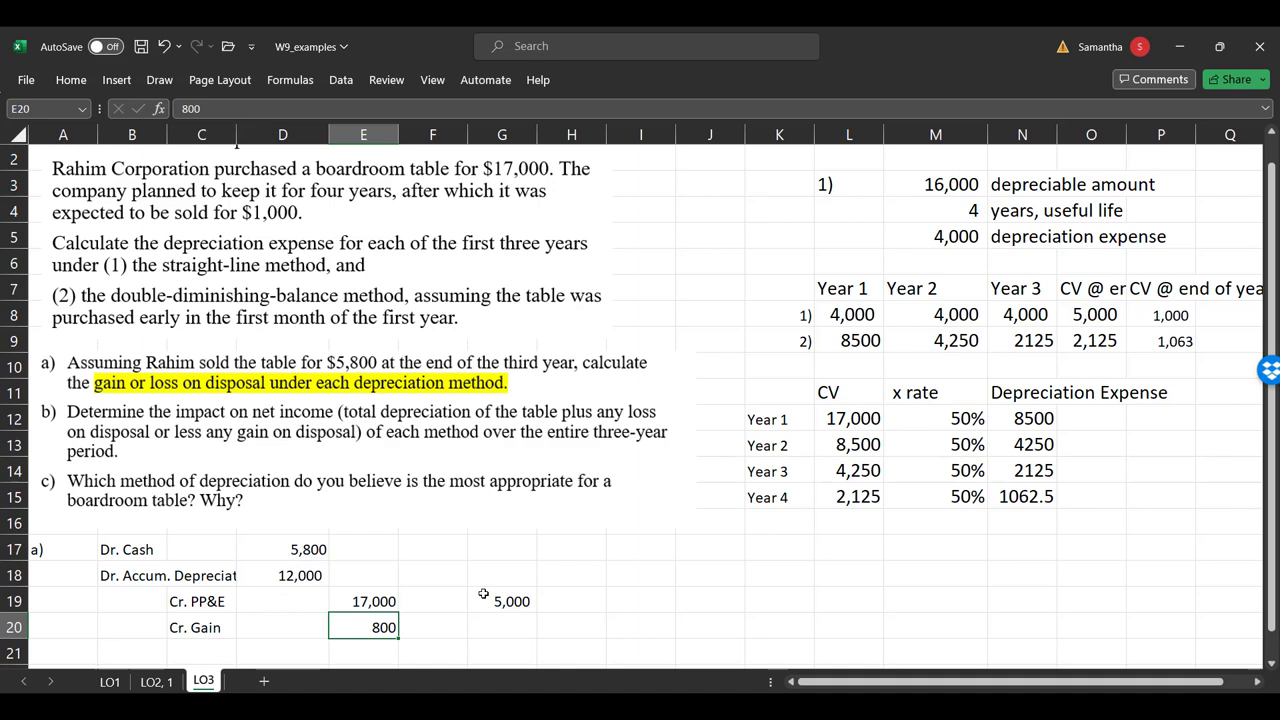
- Clear the carrying value calculation from G19
key(Up)
key(Right)
key(Right)
key(Right)
key(F2)
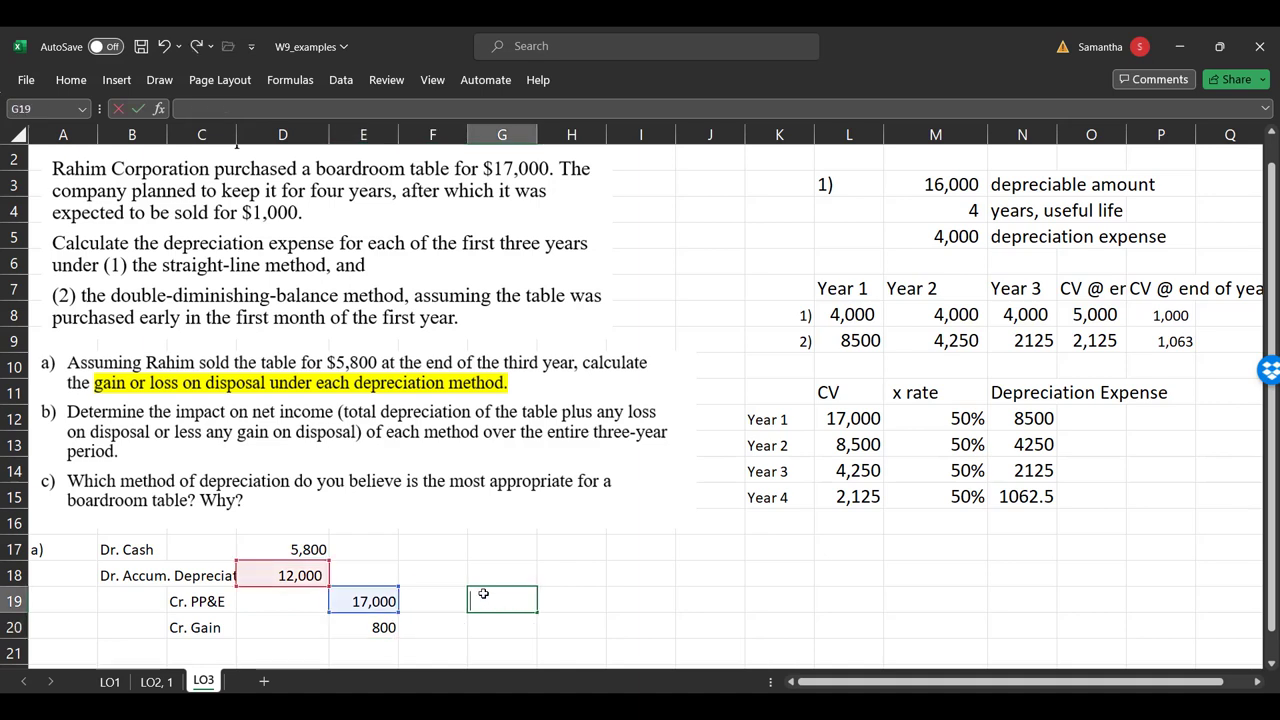
key(Escape)
key(Delete)
- Enter the entry description "to calculate disposal of table under 1) SL - method" in B21
key(Down)
key(Left)
key(Left)
key(Down)
key(Left)
key(Left)
key(Left)
text(tp rec)
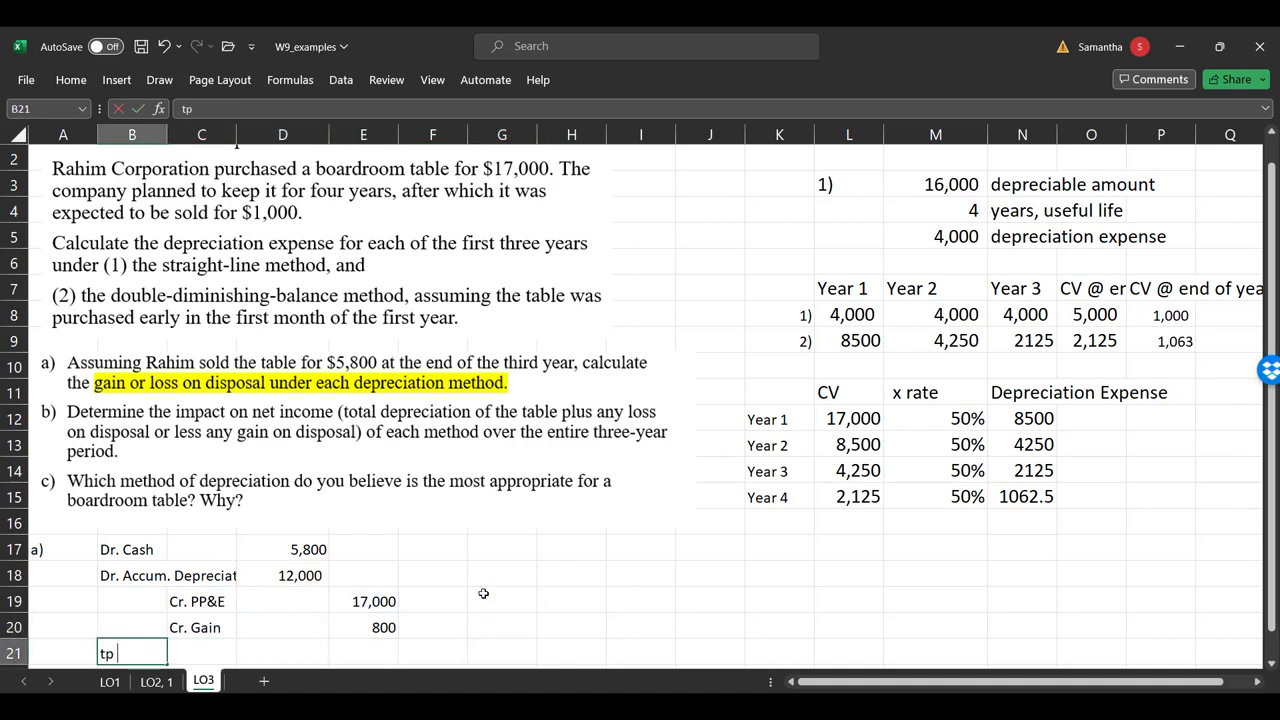
key(BackSpace)
key(BackSpace)
key(BackSpace)
key(BackSpace)
key(BackSpace)
text(o calculate d)
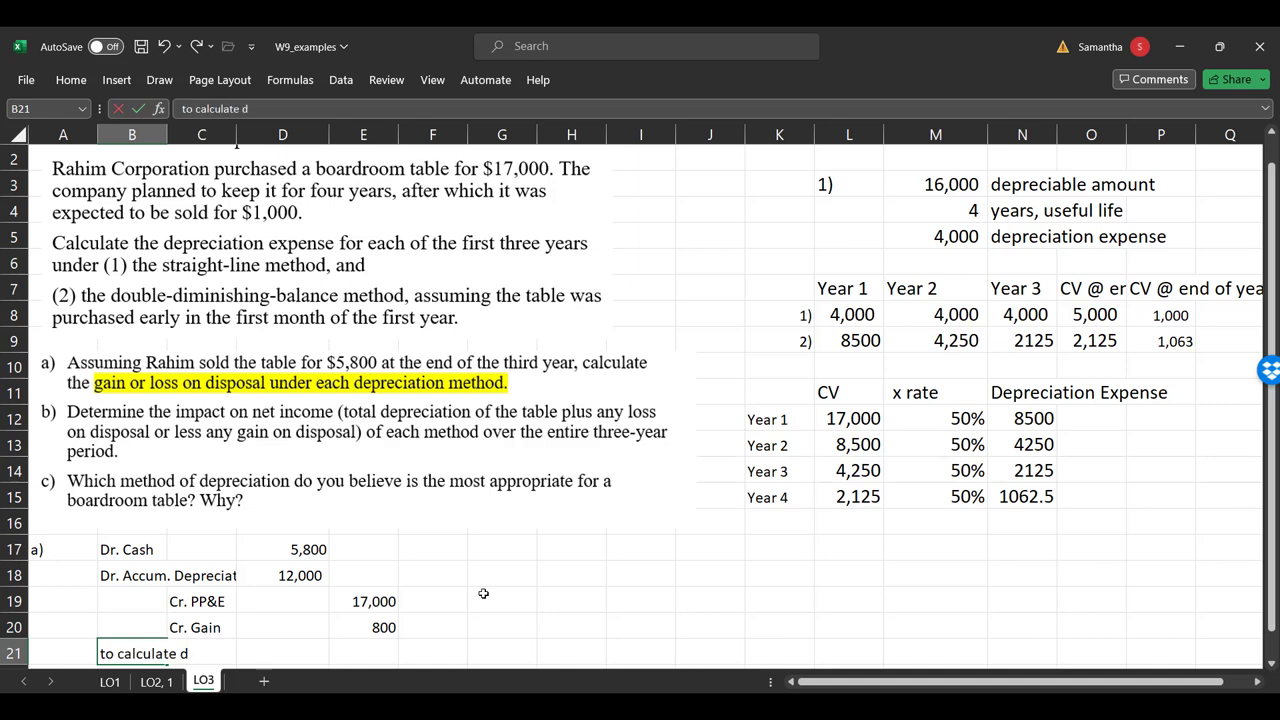
text(isposal of table us)
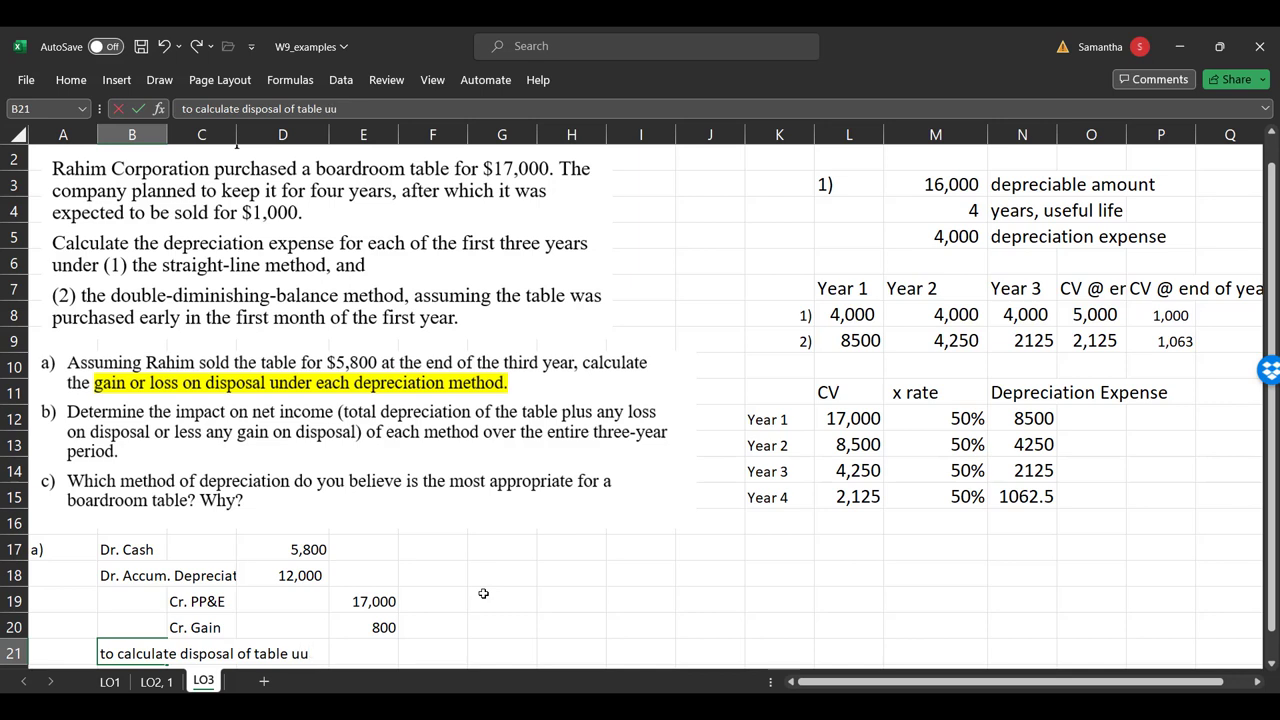
text(der 1) SL -  met)
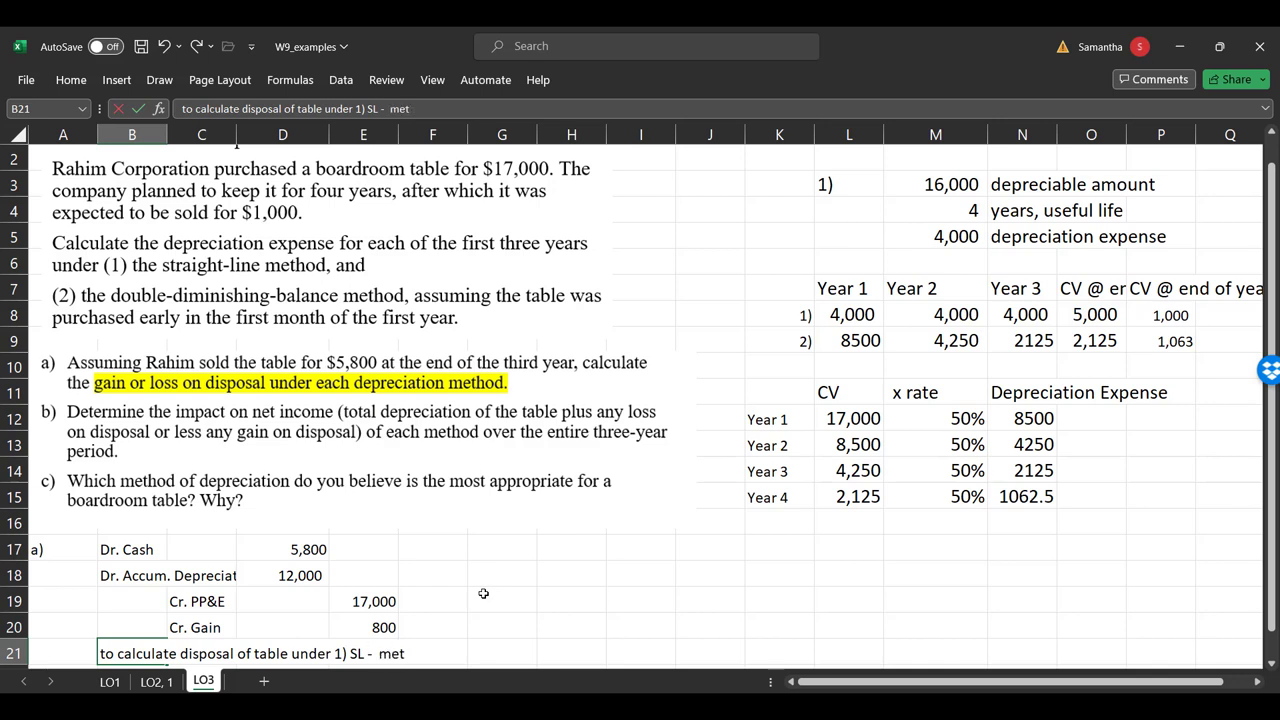
text(hod)
key(Return)
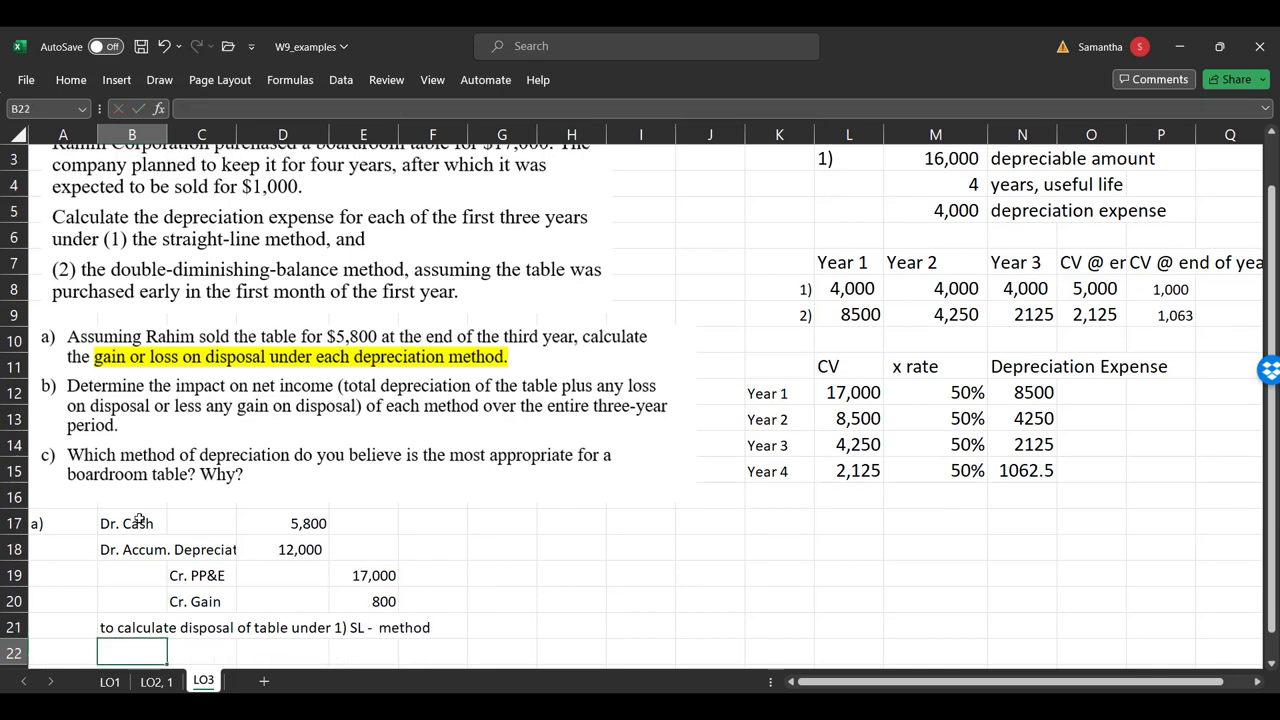
- Copy the straight-line disposal entry in B17:E20 and paste only its values starting at G17
drag(140, 519, 395, 602)
key(ctrl+c)
right_click(509, 522)
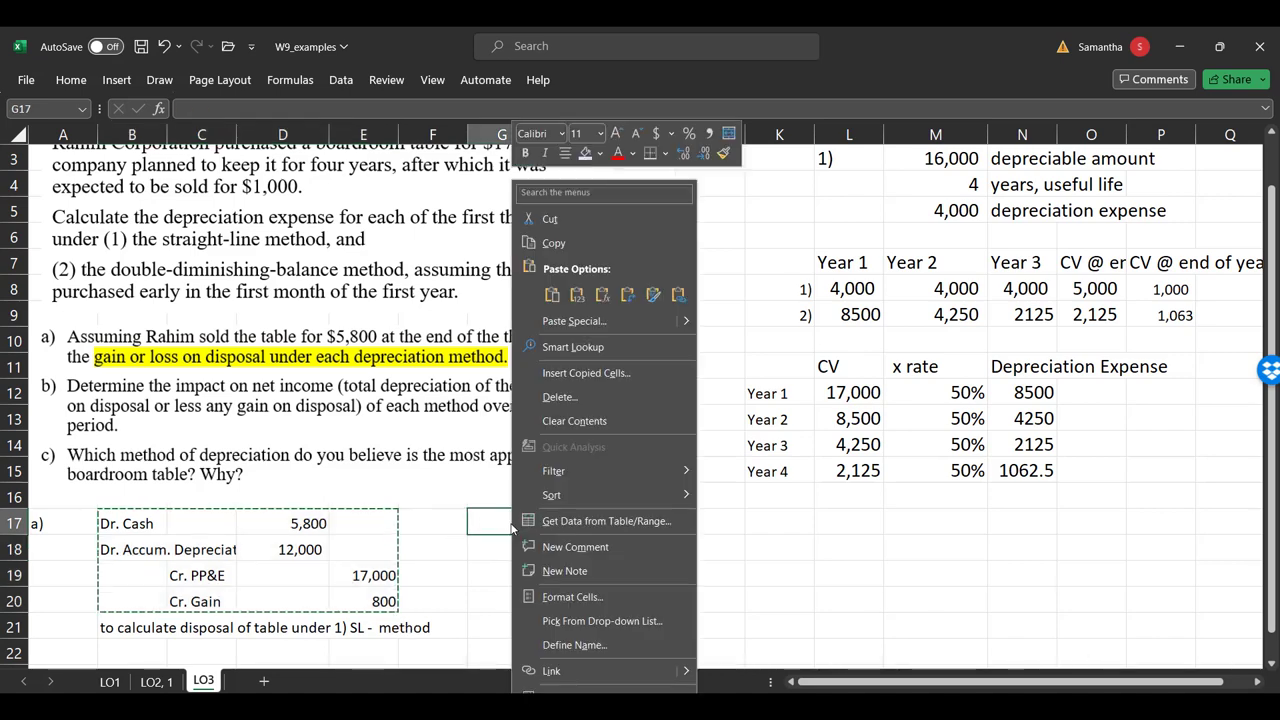
click(577, 294)
click(640, 601)
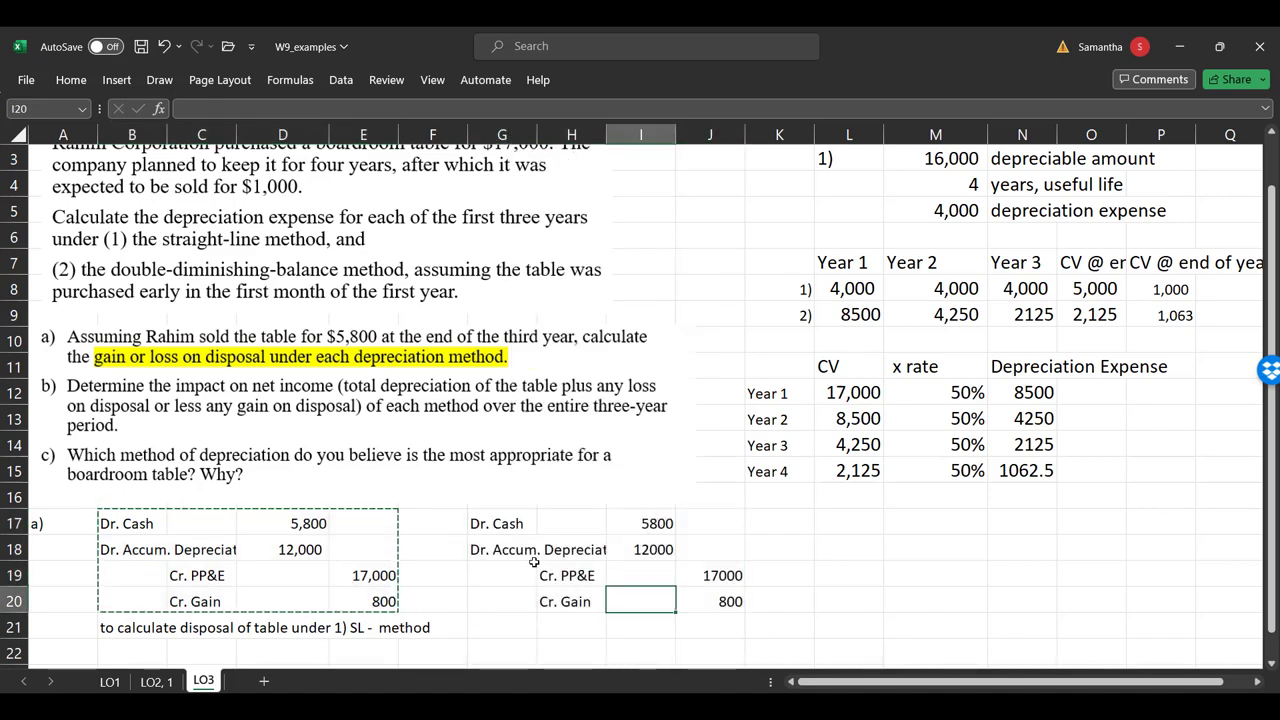
click(432, 522)
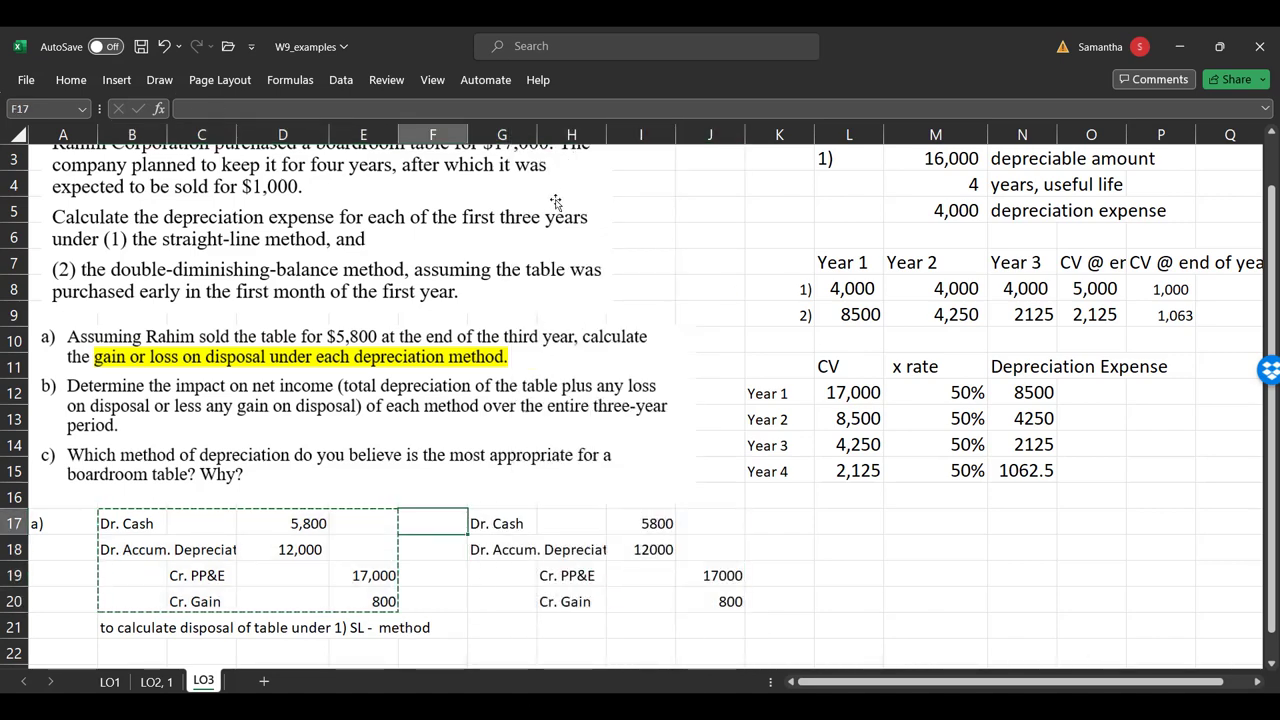
- Insert a blank column before the copied entry's column G and label the entry "b)" in G17
click(502, 134)
right_click(516, 136)
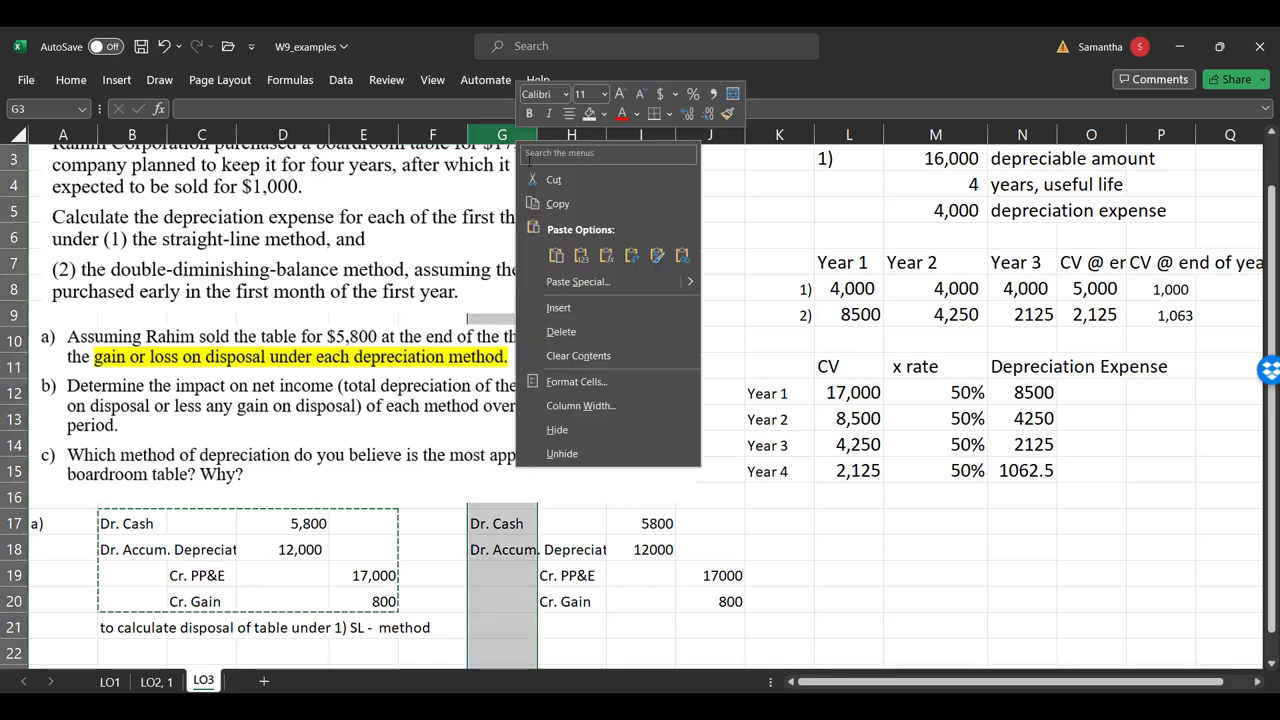
click(630, 307)
click(512, 530)
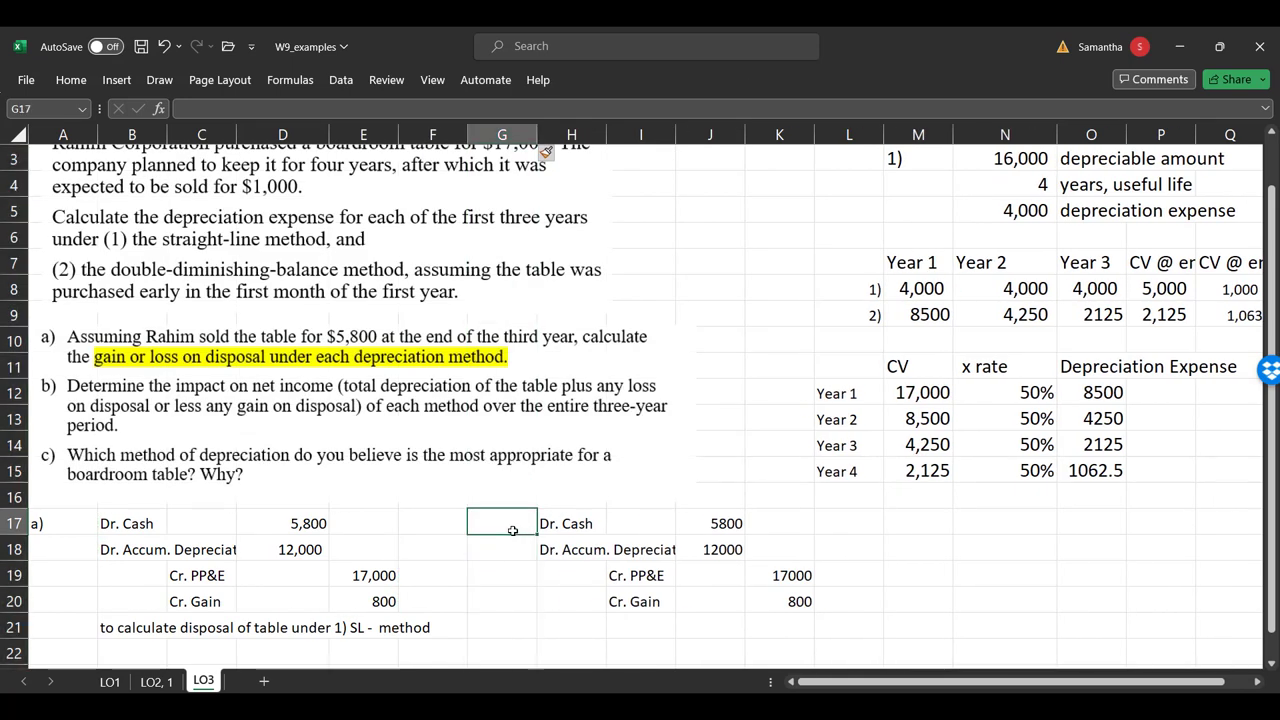
text(b)
key(Return)
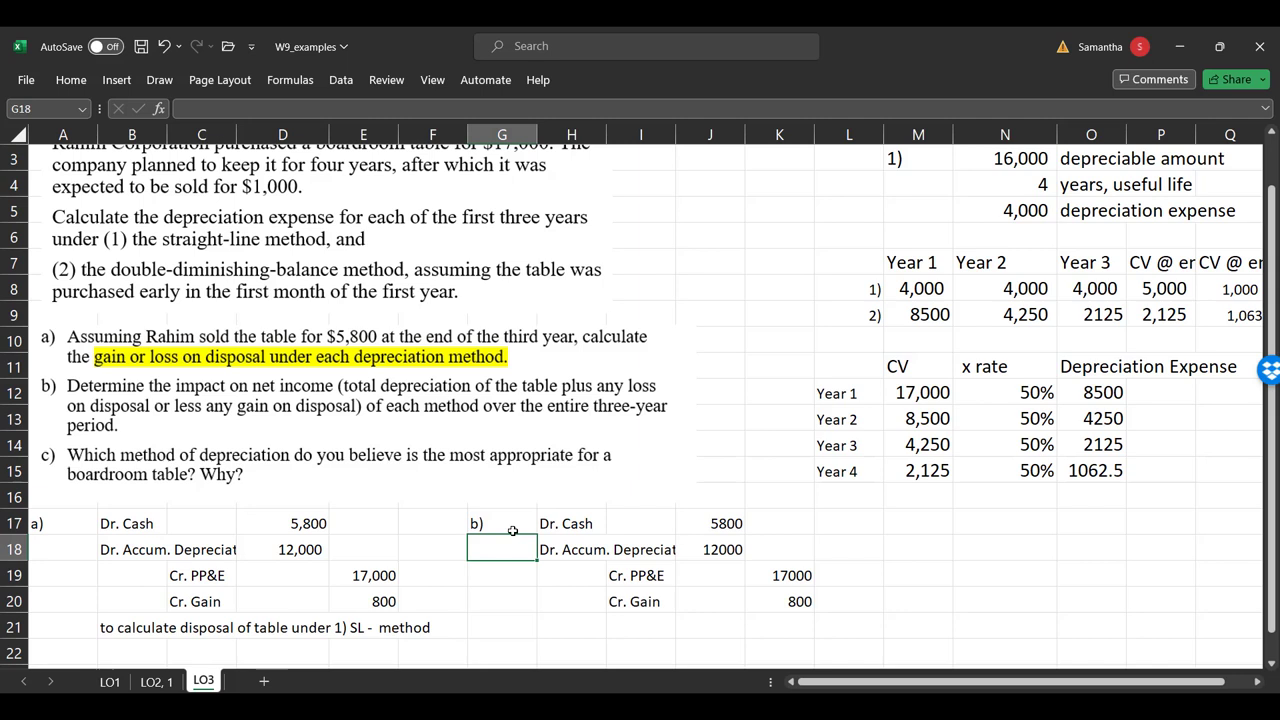
- Clear the copied accumulated depreciation amount in J18, the gain label in I20 and the gain amount in K20
click(718, 516)
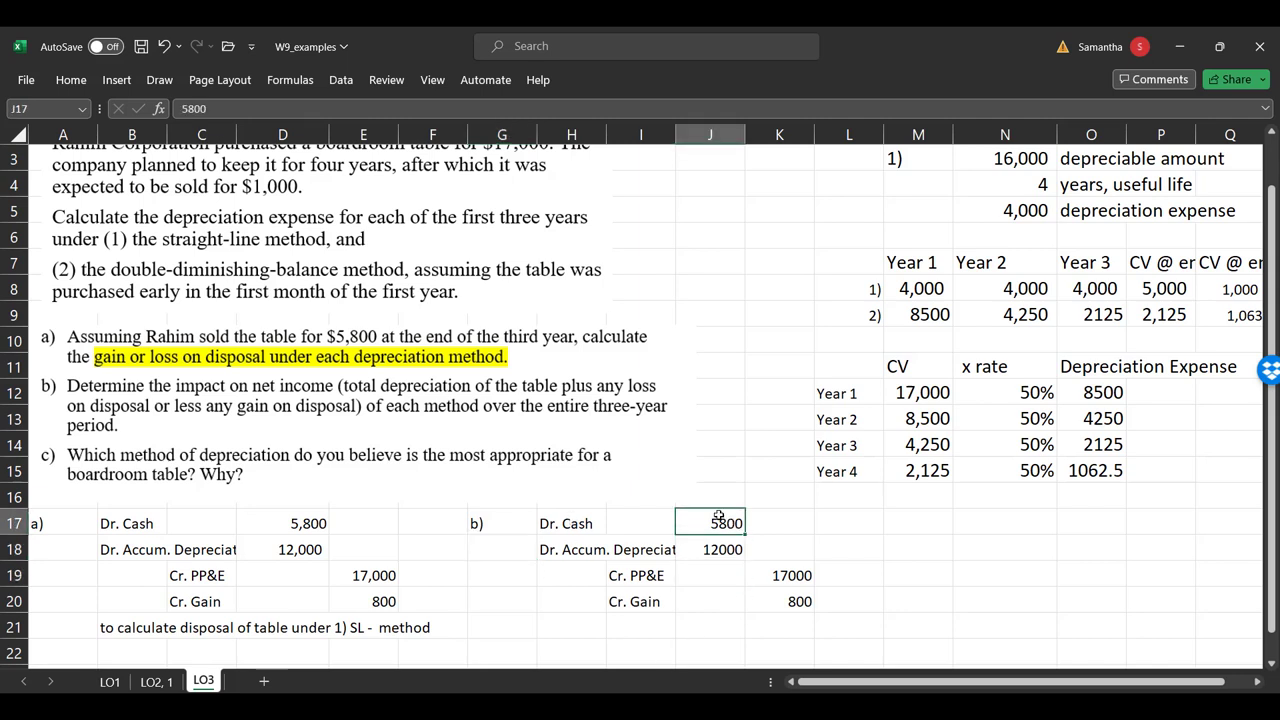
key(Down)
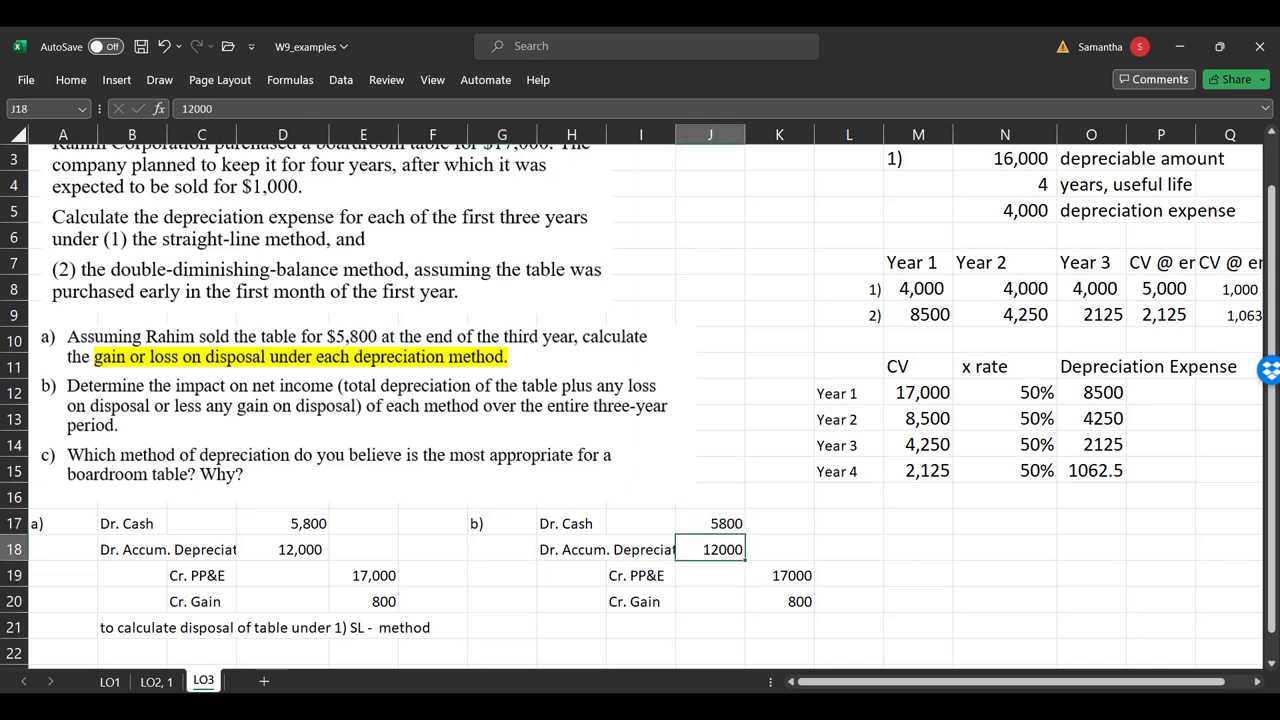
key(Delete)
key(Down)
key(Down)
key(Down)
key(Left)
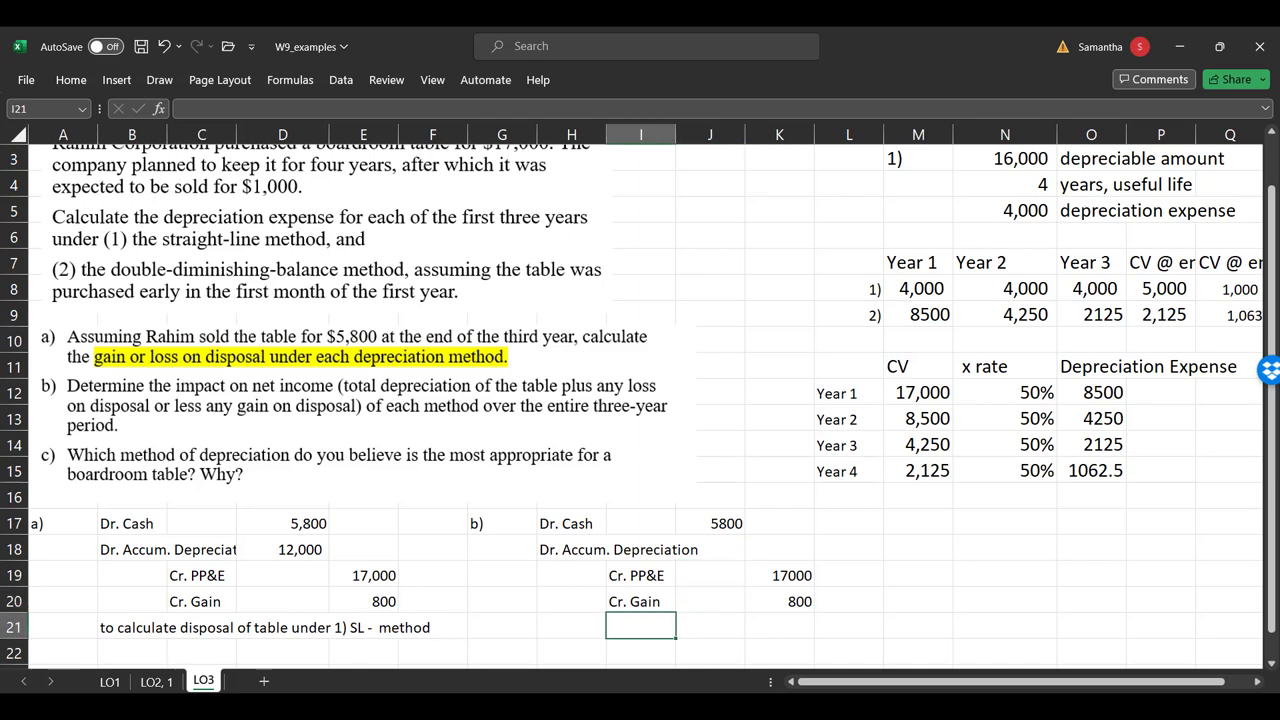
key(Up)
key(Delete)
key(Down)
key(Up)
key(Right)
key(Right)
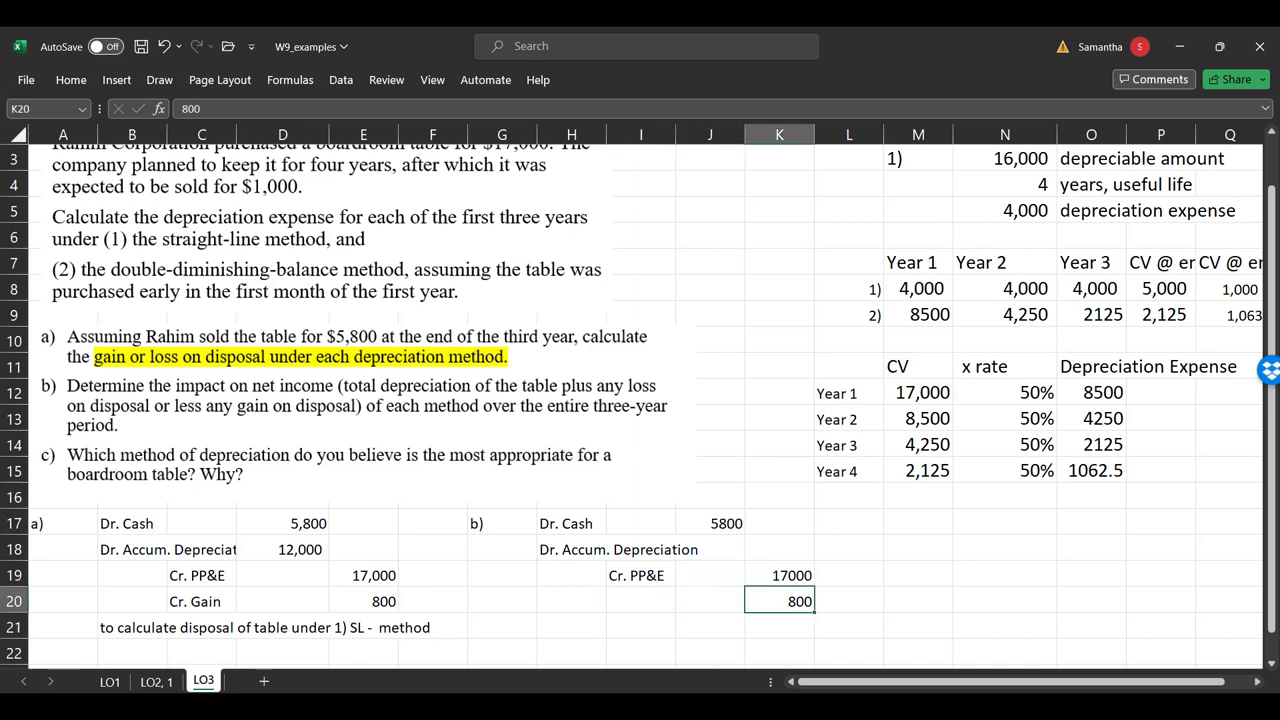
key(Delete)
key(Down)
click(778, 578)
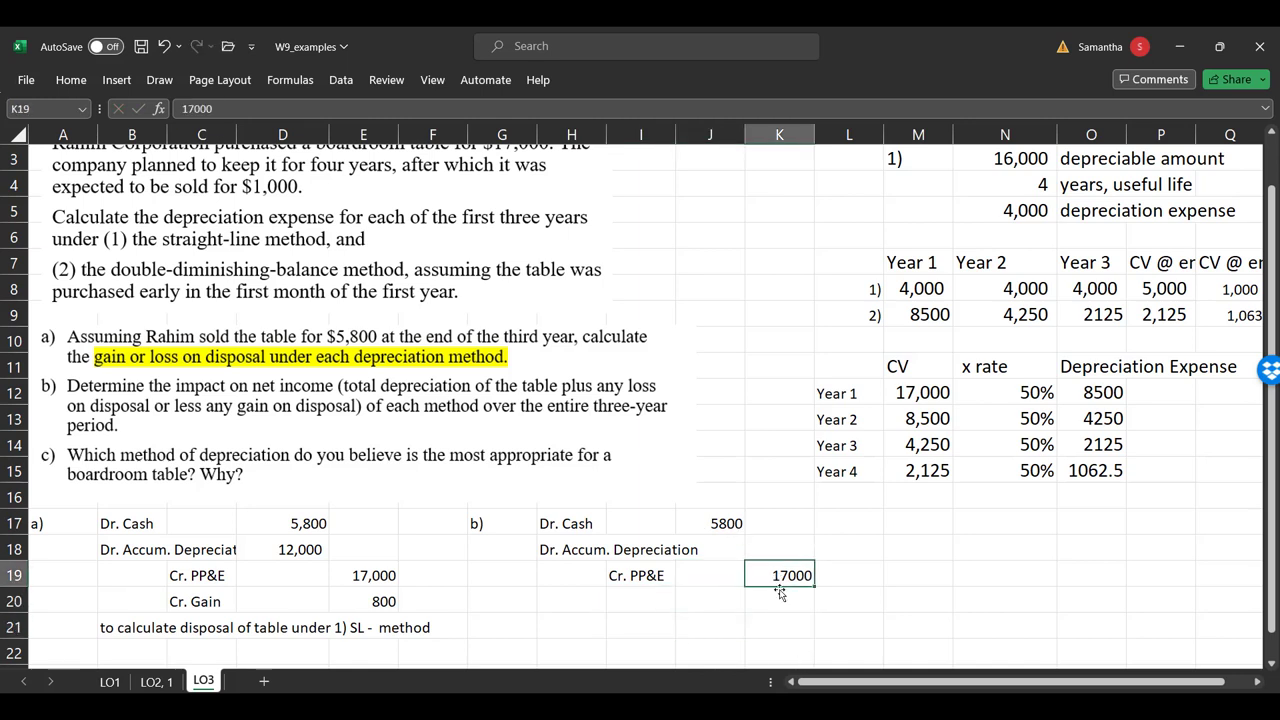
- Re-enter the cash debit in J17 as 5,800 with a thousands separator
click(741, 525)
text(5,800)
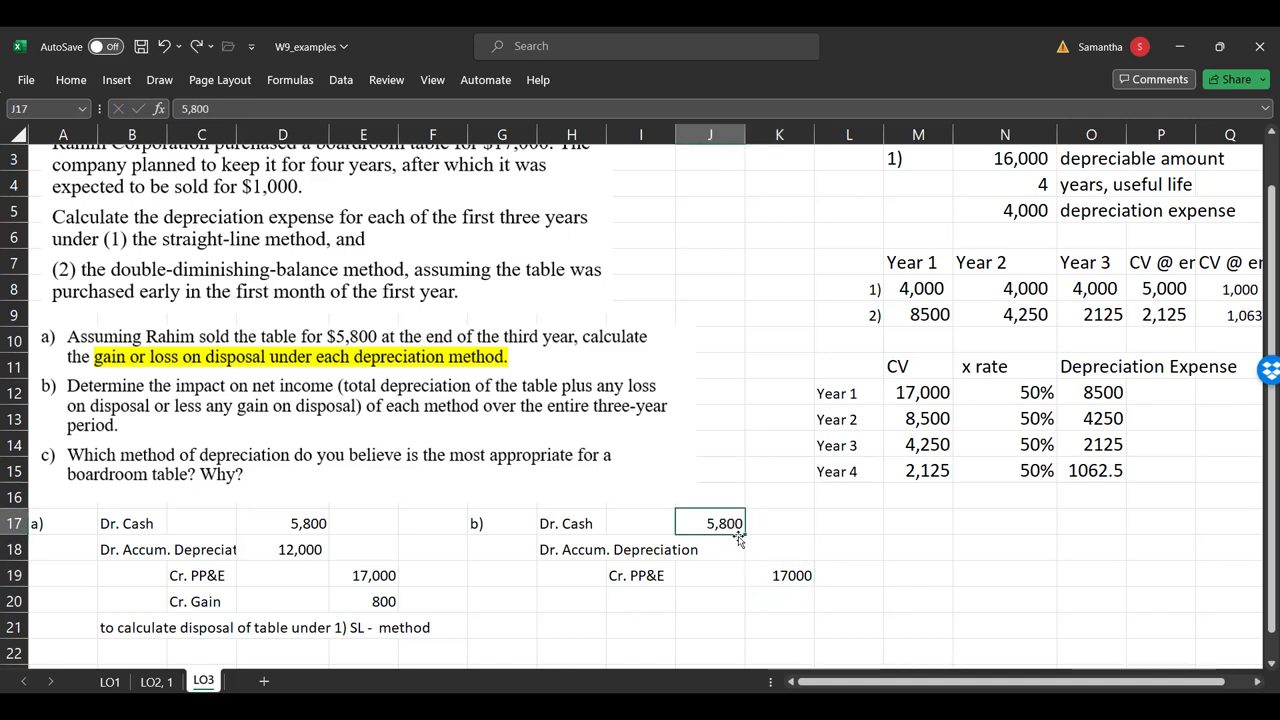
key(Return)
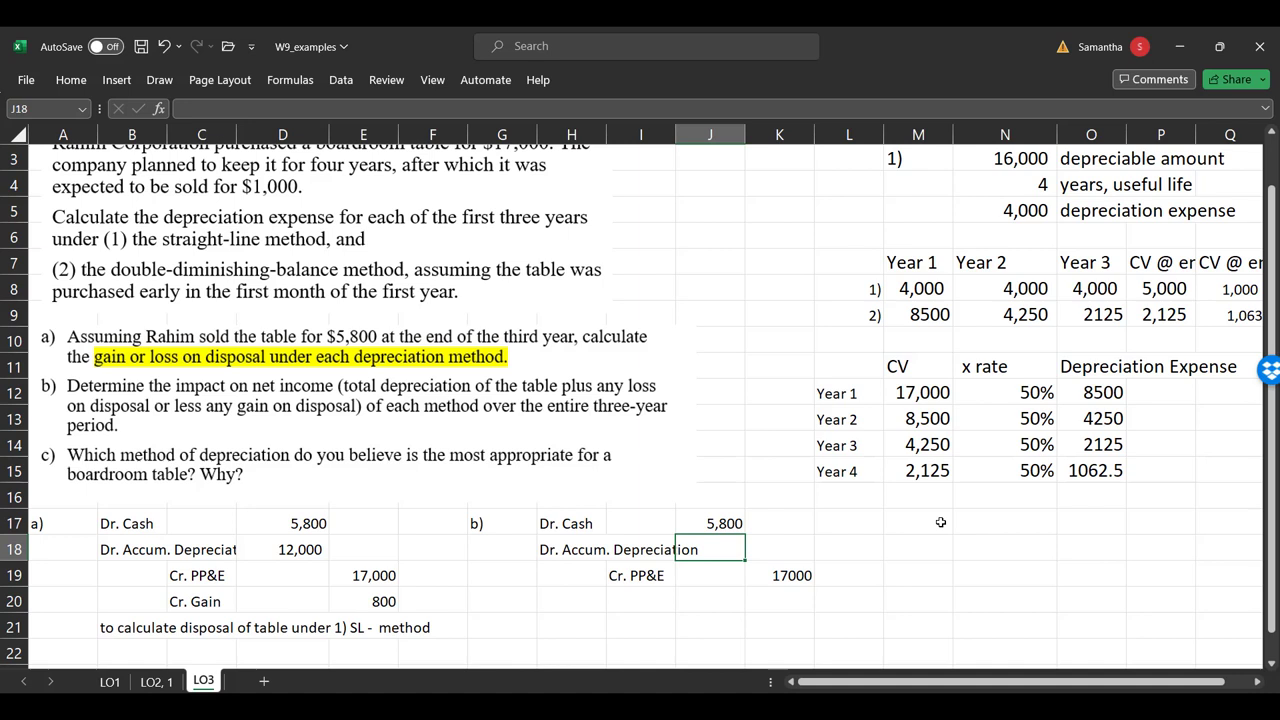
- Calculate the accumulated depreciation debit in J18 from the three years of double-diminishing expense as =O12+O13+O14
text(=)
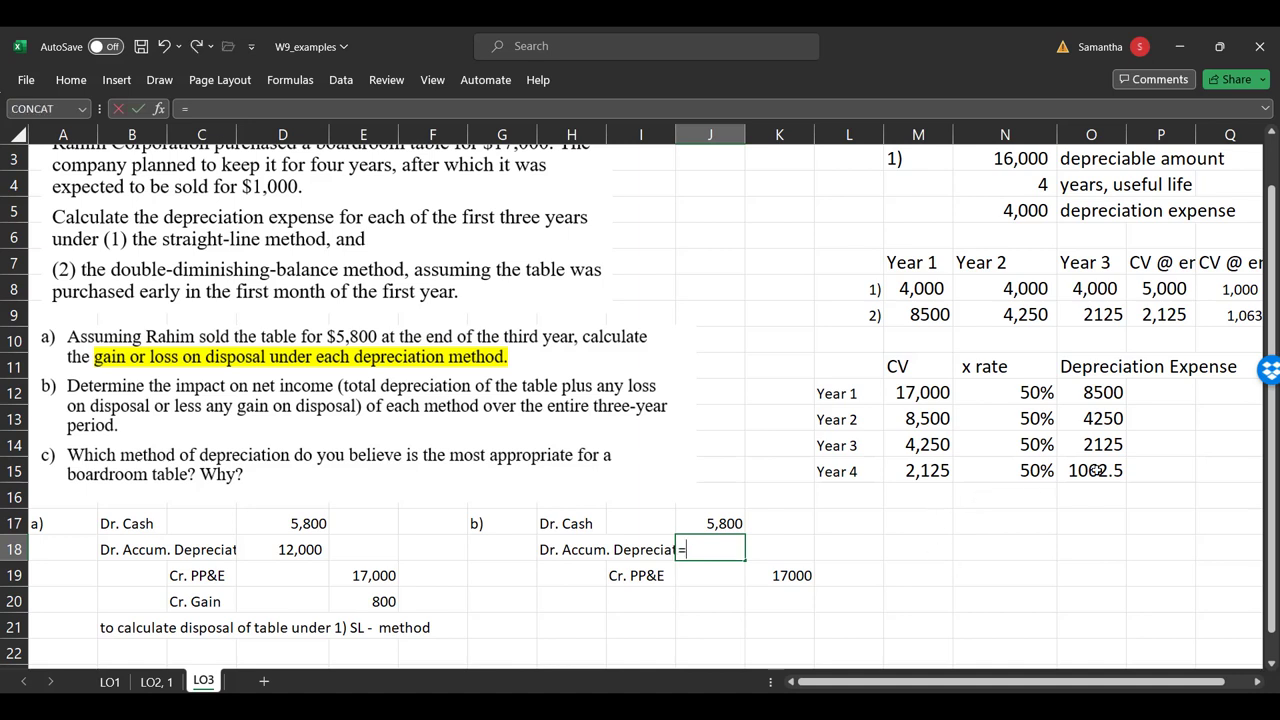
click(1076, 392)
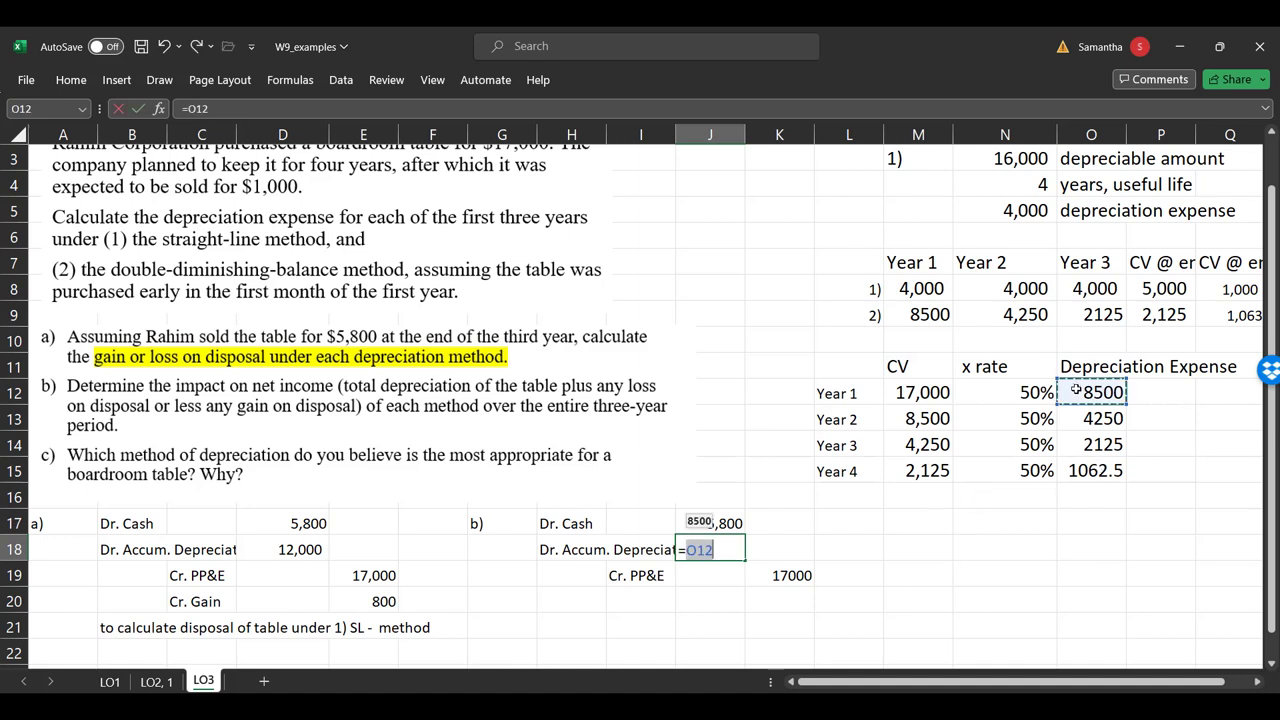
text(+)
click(1117, 418)
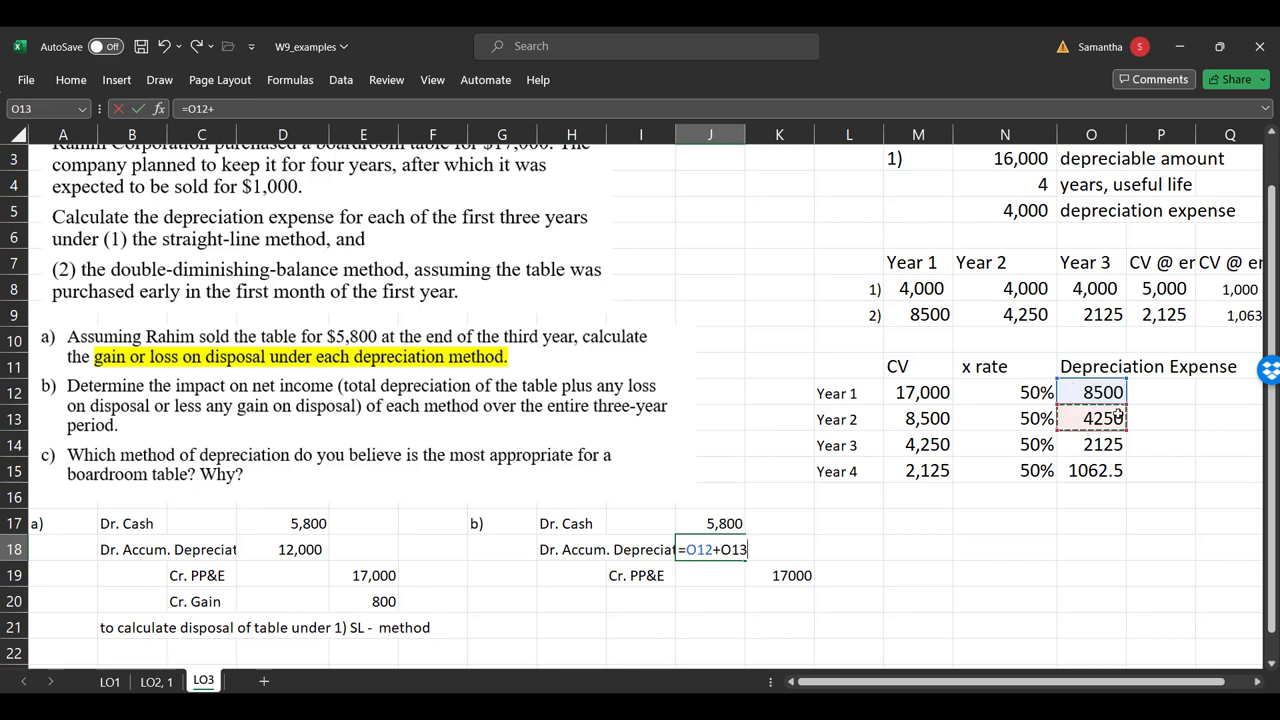
text(+)
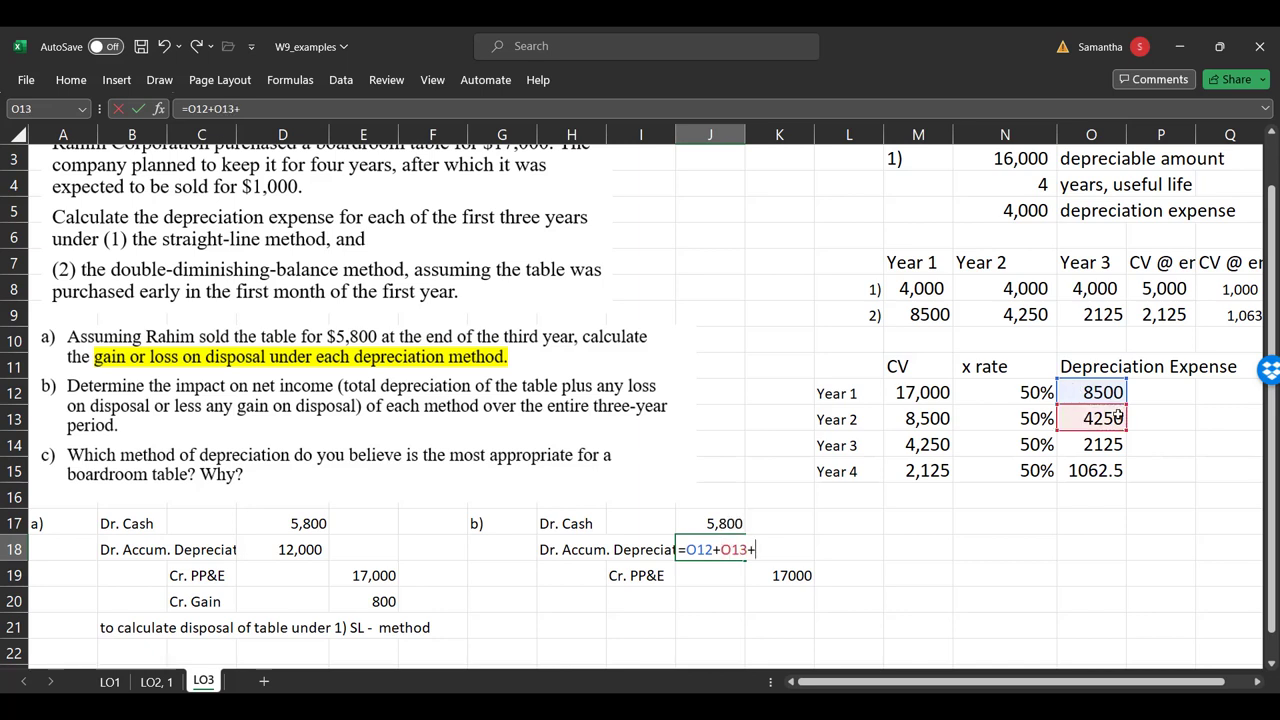
click(1117, 444)
key(Return)
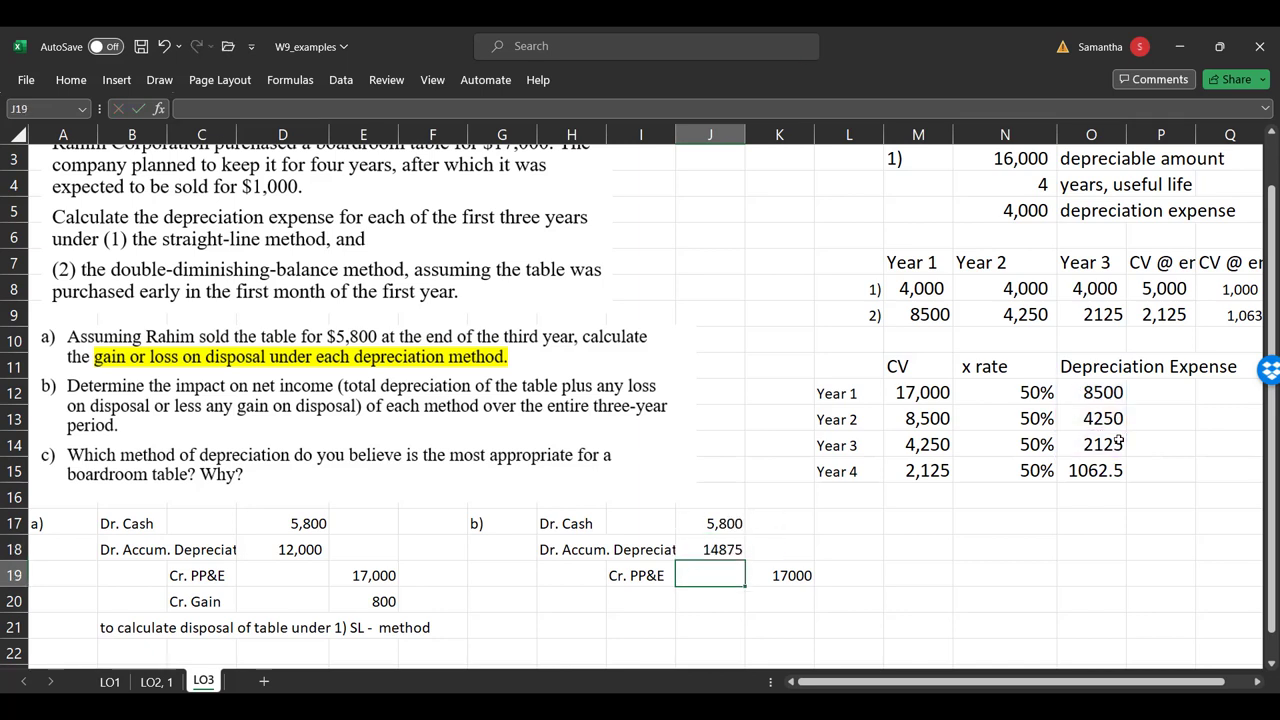
click(720, 545)
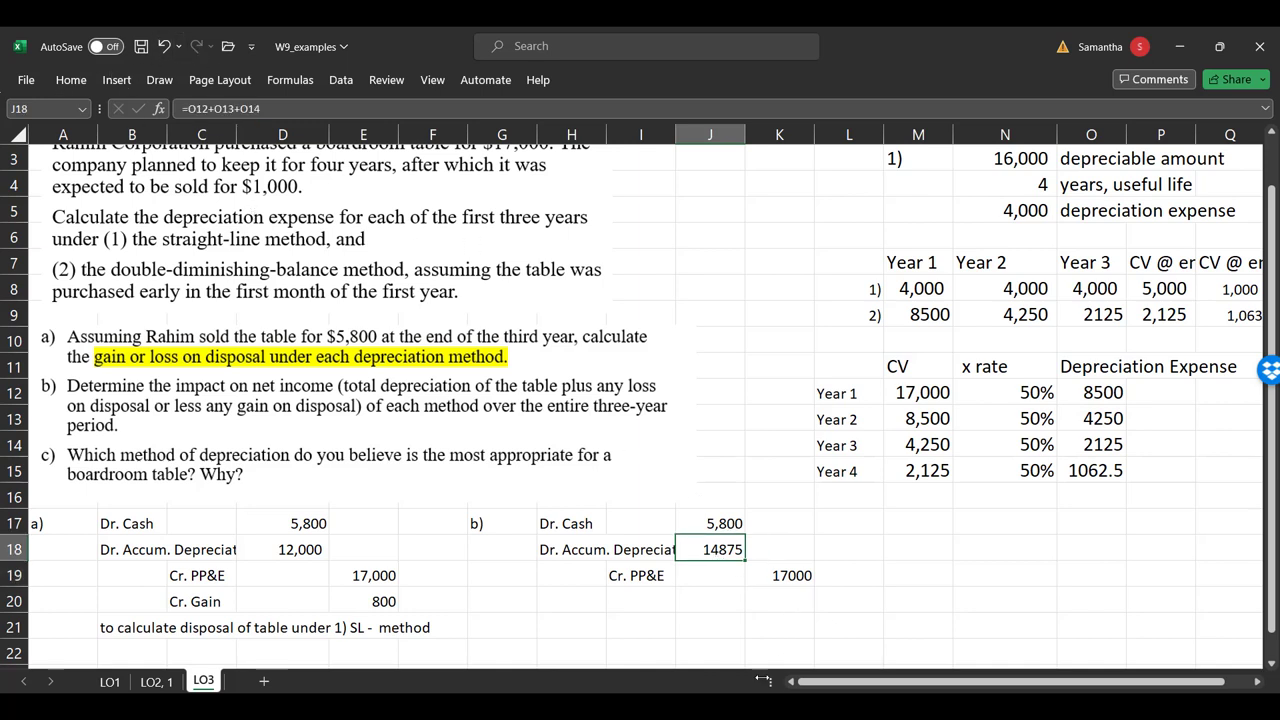
- Calculate the second entry's gain in K20 as cash plus accumulated depreciation less PP&E, =J17+J18-K19
drag(692, 523, 702, 548)
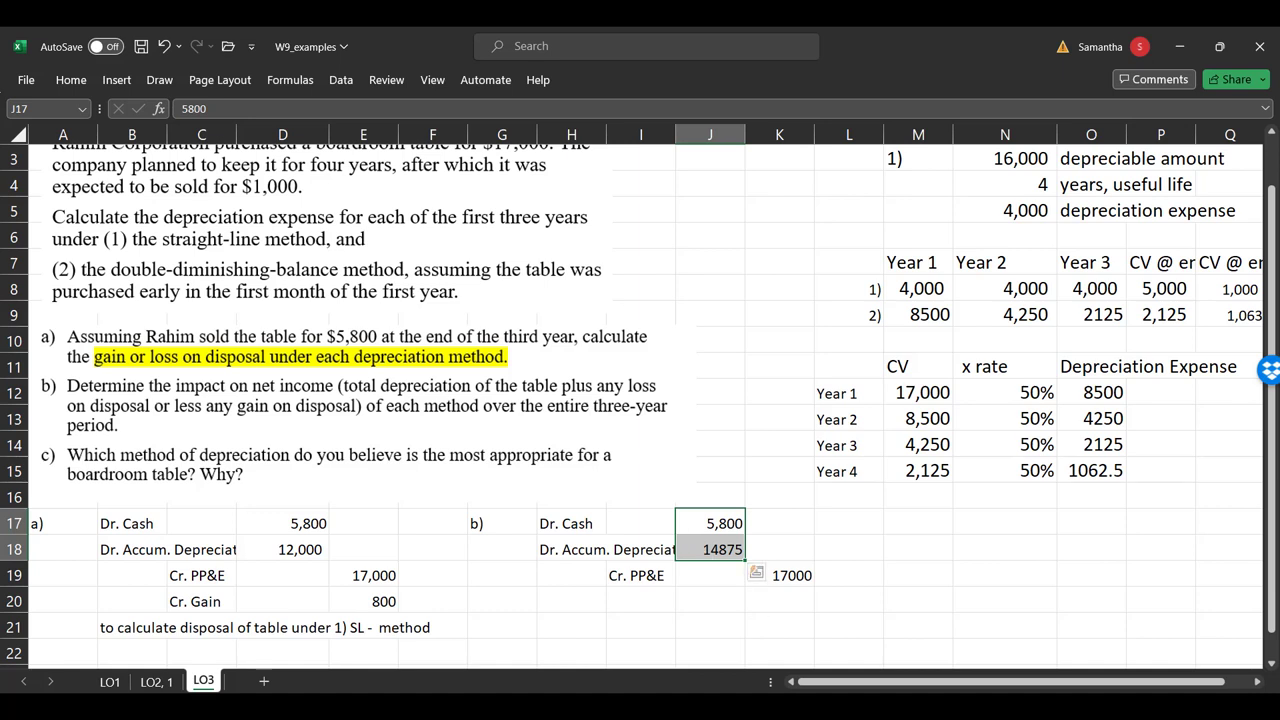
click(795, 575)
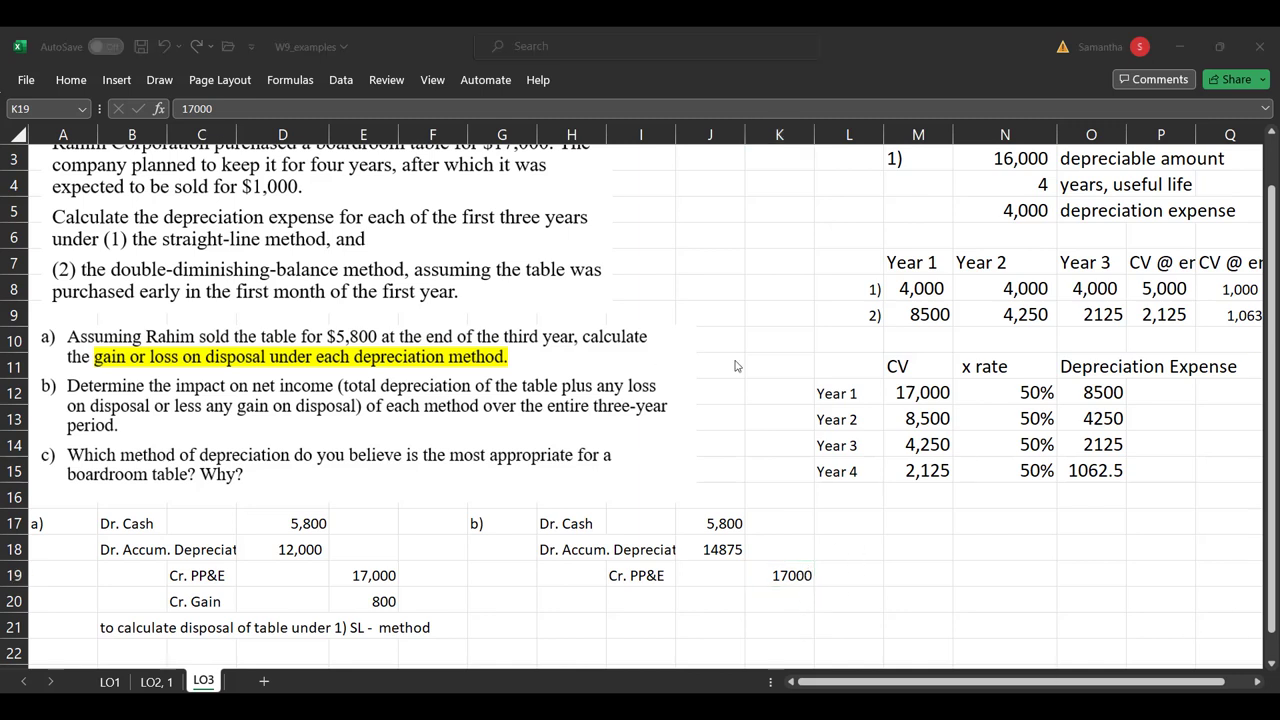
click(785, 593)
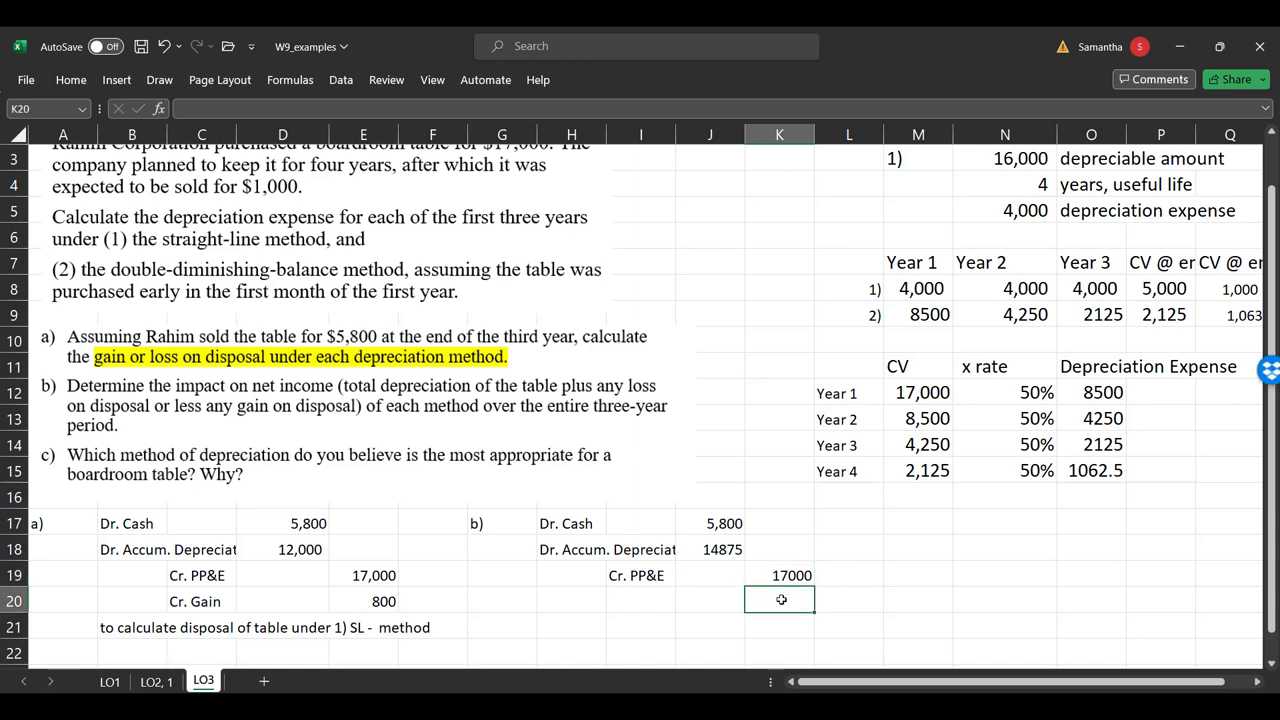
text(=)
key(Up)
key(Left)
key(Up)
key(Up)
text(+)
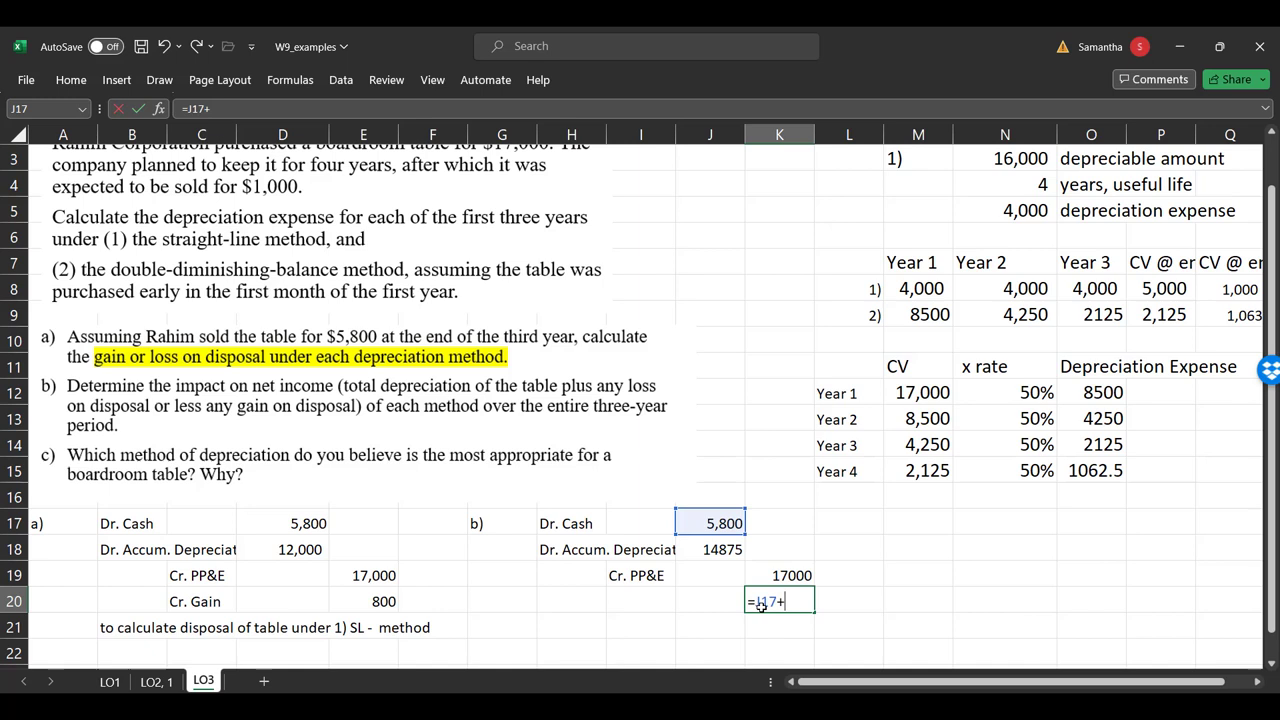
key(Up)
key(Left)
key(Up)
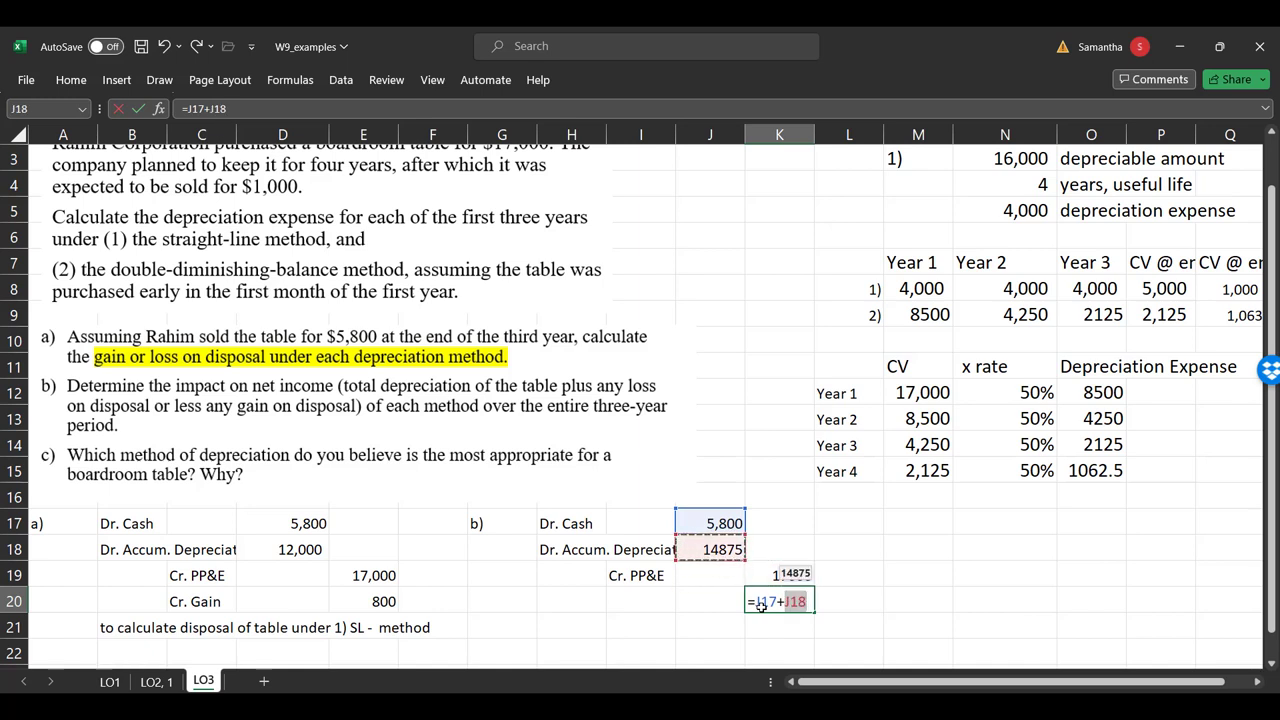
text(-)
key(Up)
key(Return)
- Label the balancing credit line "Cr. Gain" in I20
key(Up)
key(Left)
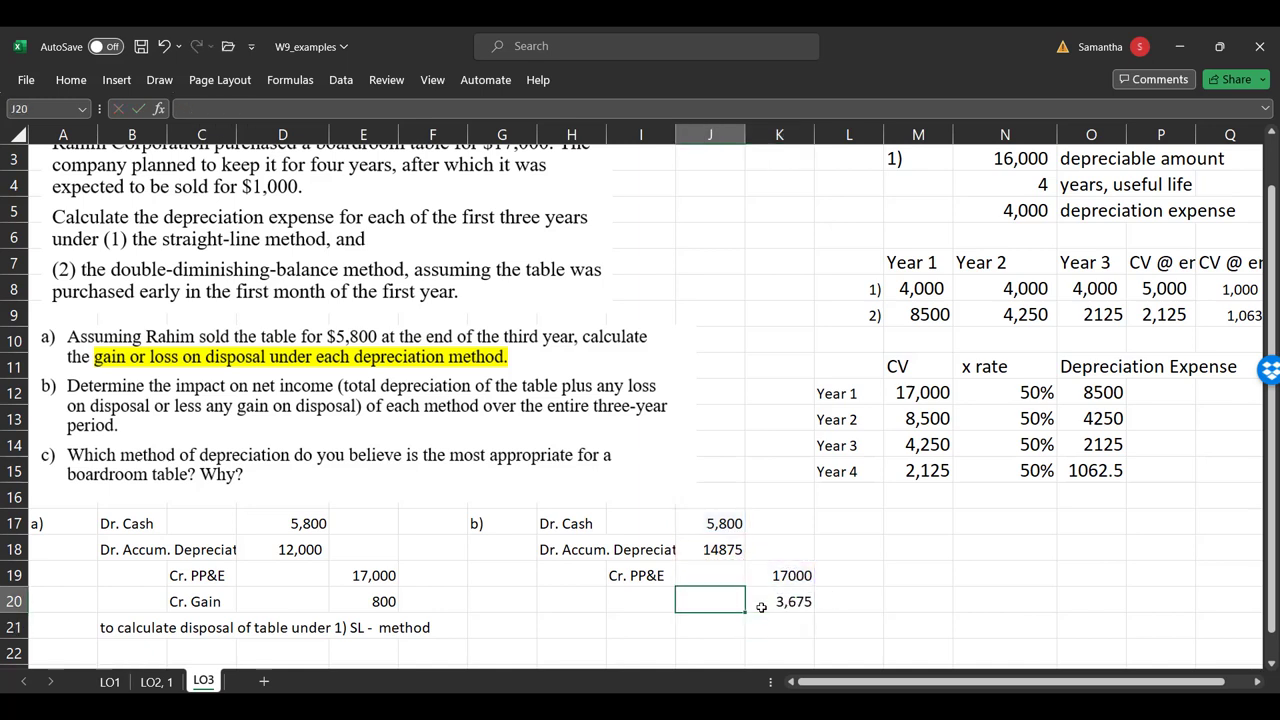
key(Left)
text(Cr. )
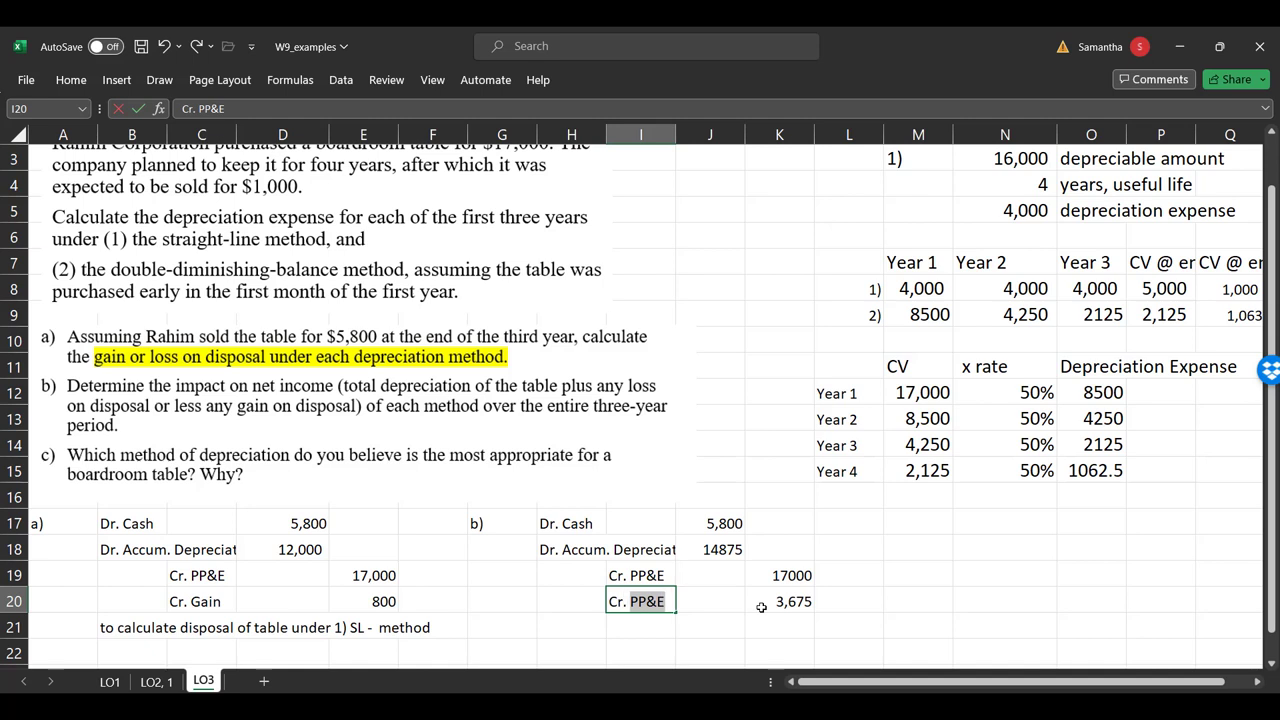
text(Gain)
key(Return)
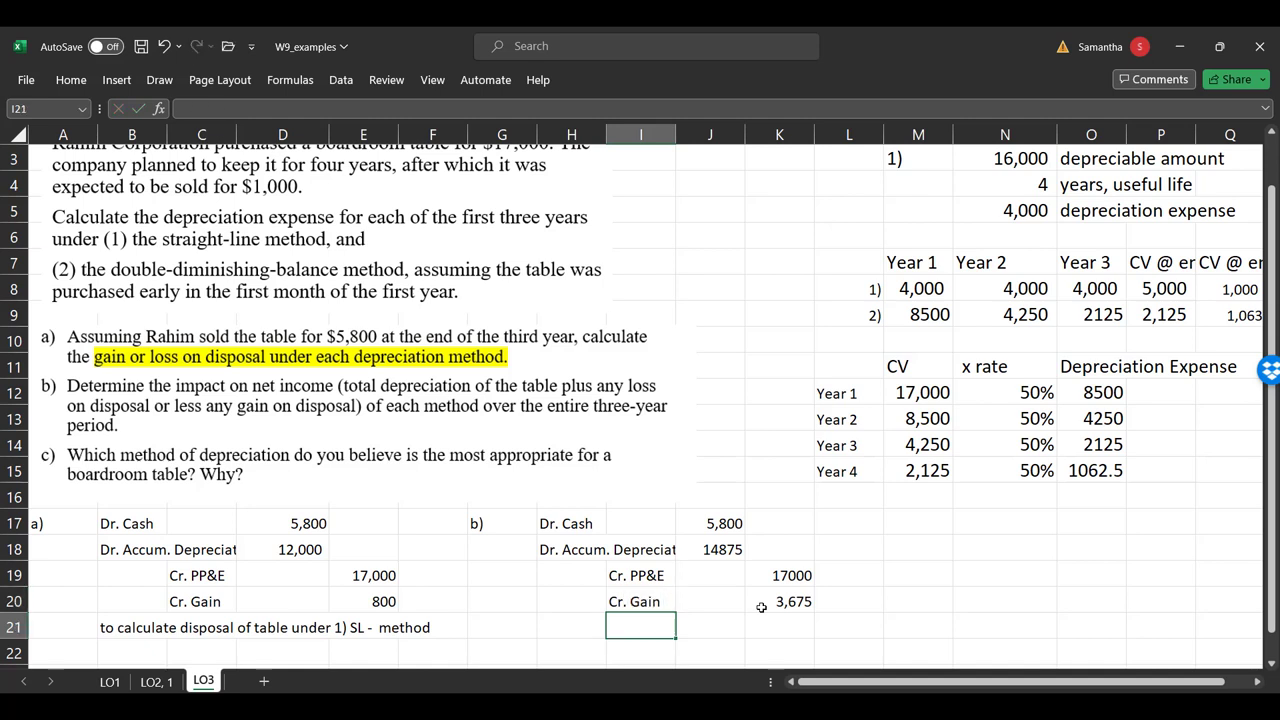
- Copy the straight-line entry's description from B21 to G21
key(Left)
key(Left)
key(Left)
key(Left)
key(Left)
key(Left)
key(Left)
key(ctrl+c)
key(Right)
key(Right)
key(Right)
key(Right)
key(Right)
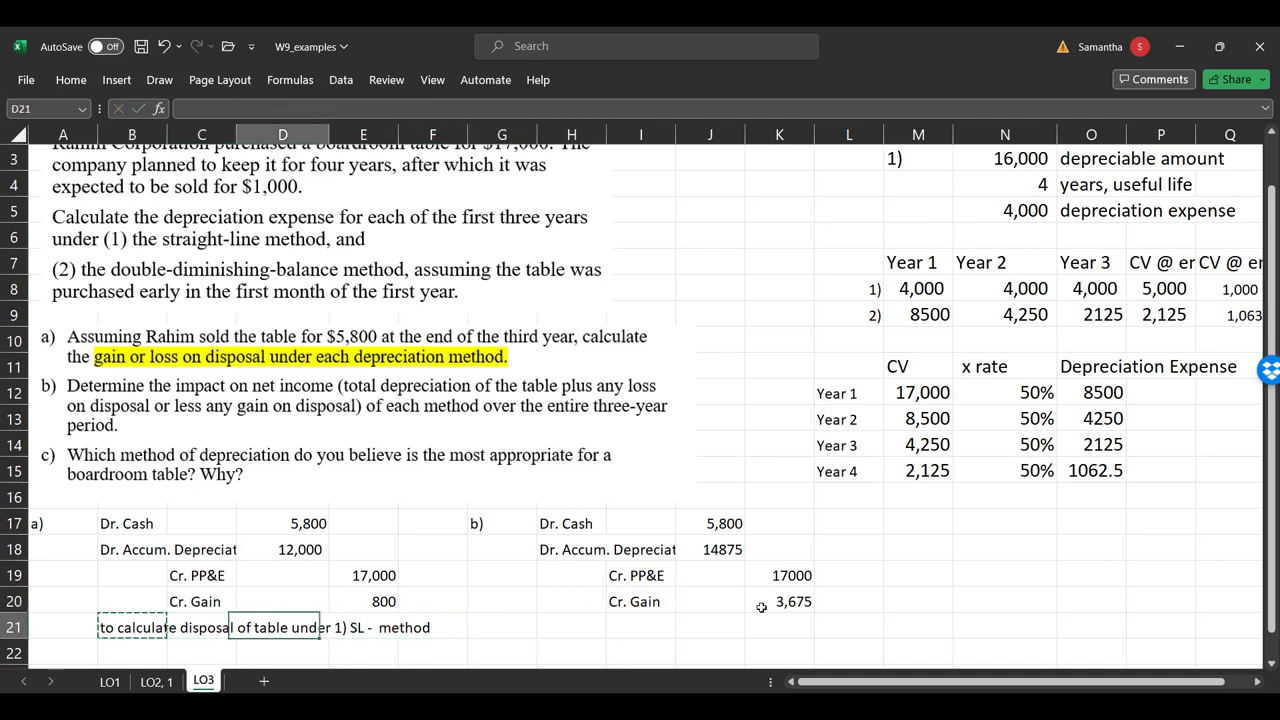
key(ctrl+v)
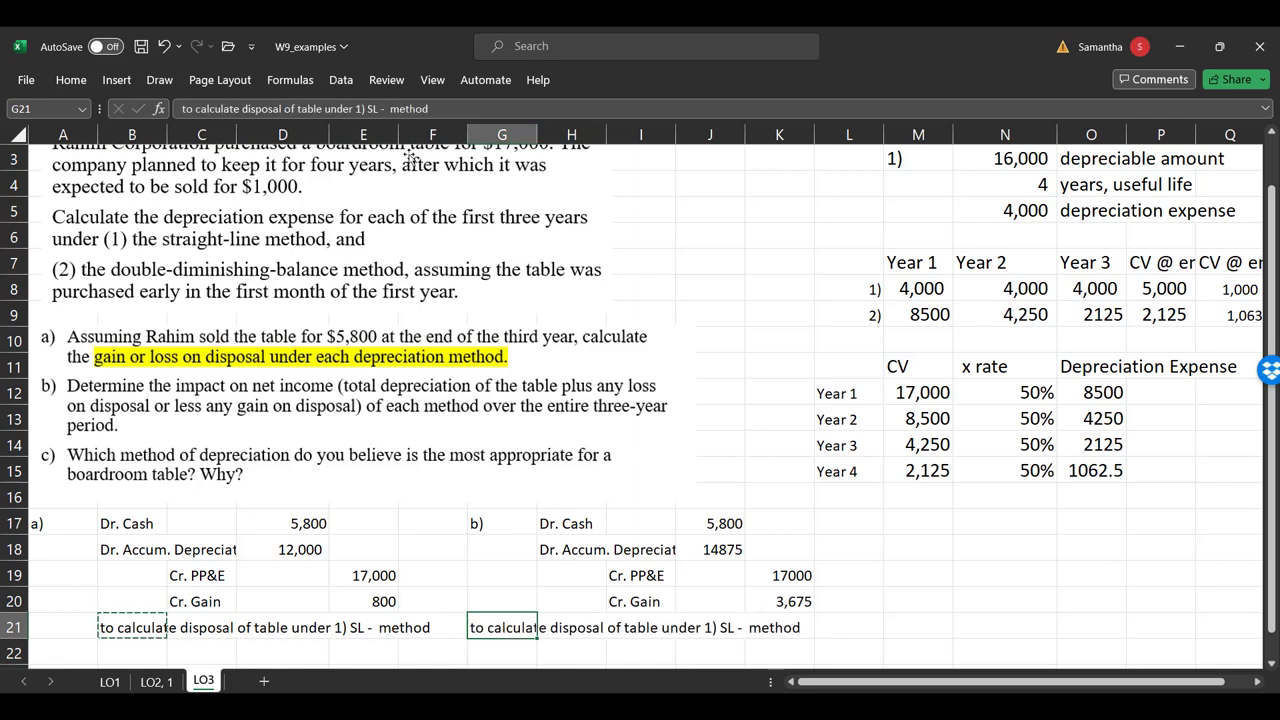
- Change the description in G21 to "to calculate disposal of table under 2) double-declining method"
key(F2)
key(ctrl+shift+Left)
key(ctrl+shift+Left)
key(ctrl+shift+Left)
key(ctrl+shift+Left)
text(2))
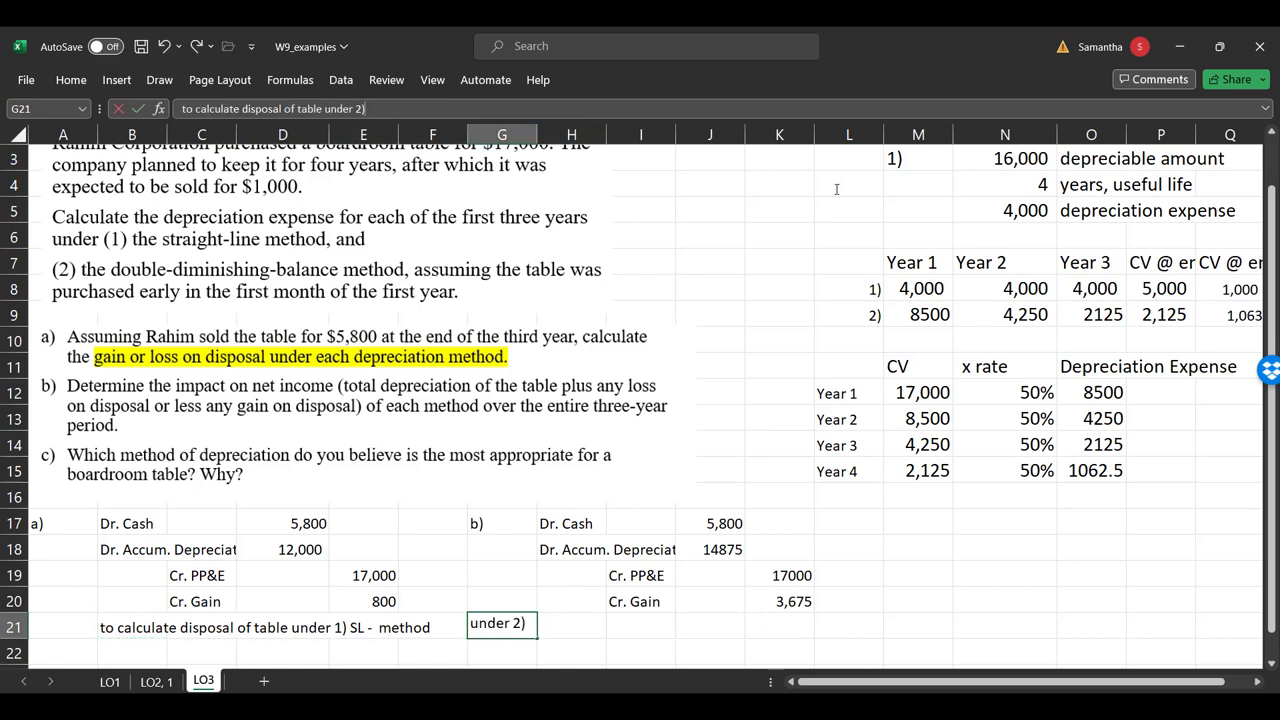
text( double-d)
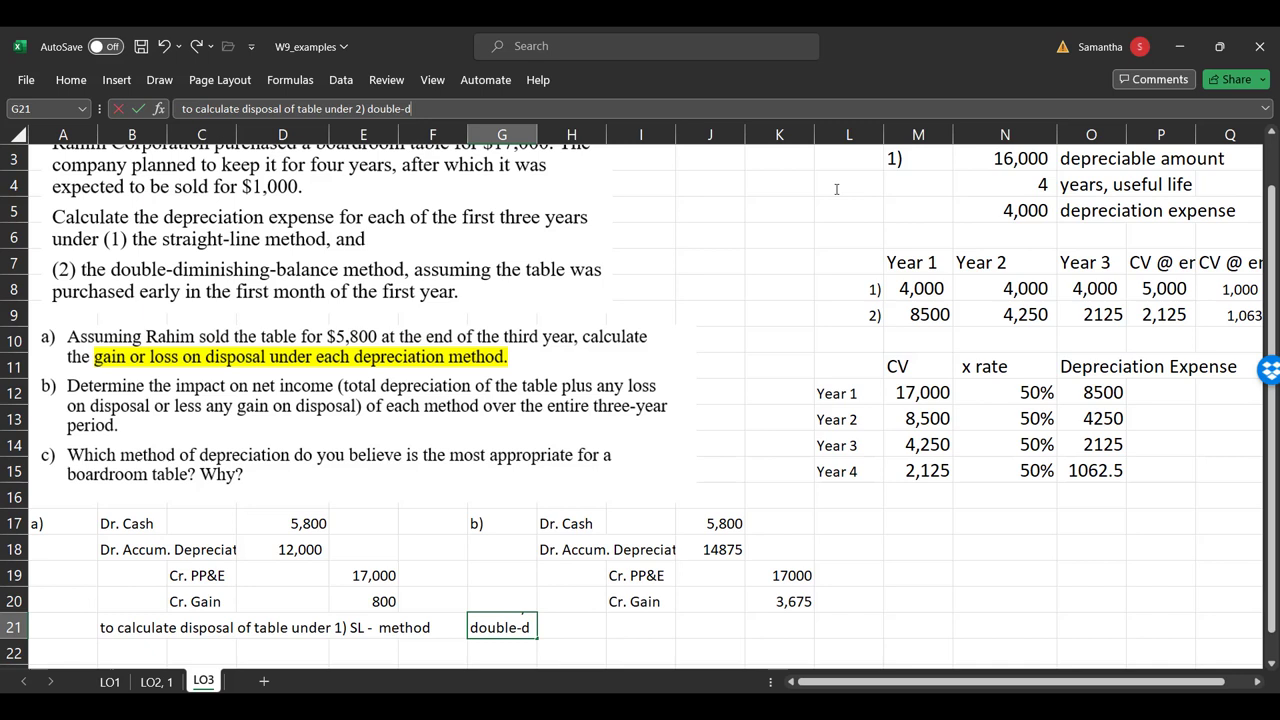
text(eflclining method)
key(Return)
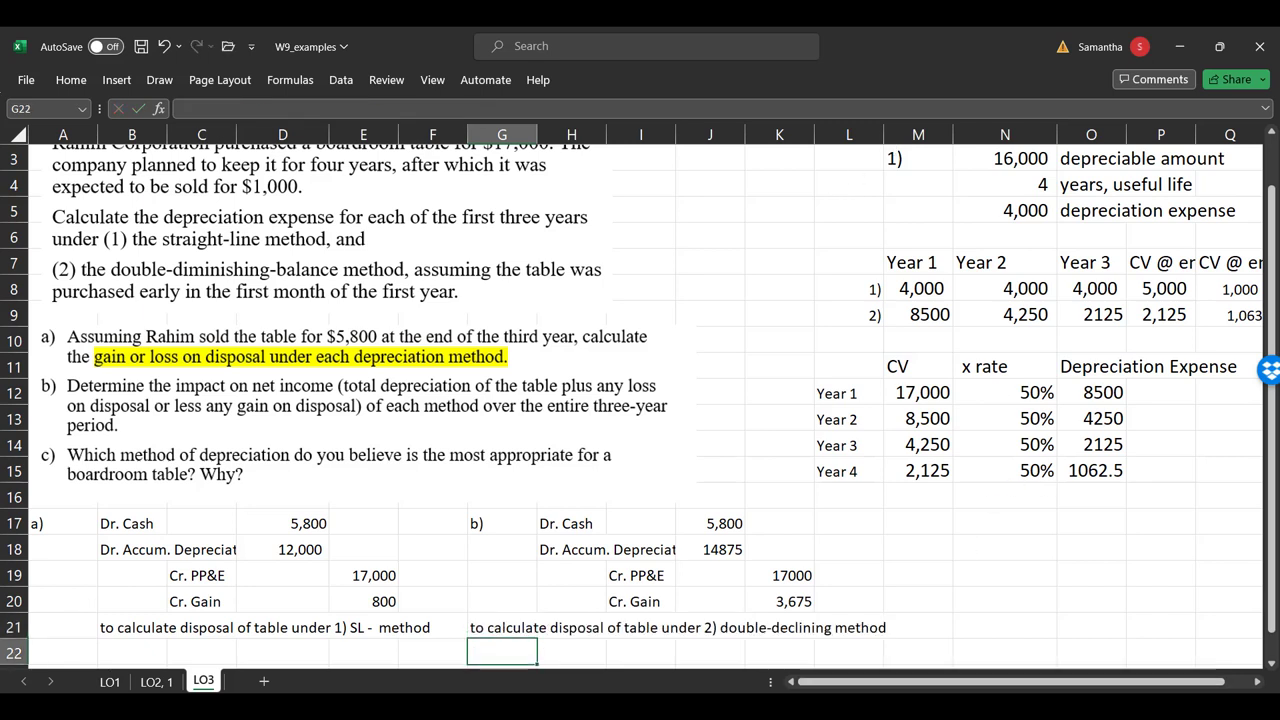
- Calculate the double-declining carrying value in M19 as PP&E less accumulated depreciation, =K19-J18
click(784, 578)
click(899, 566)
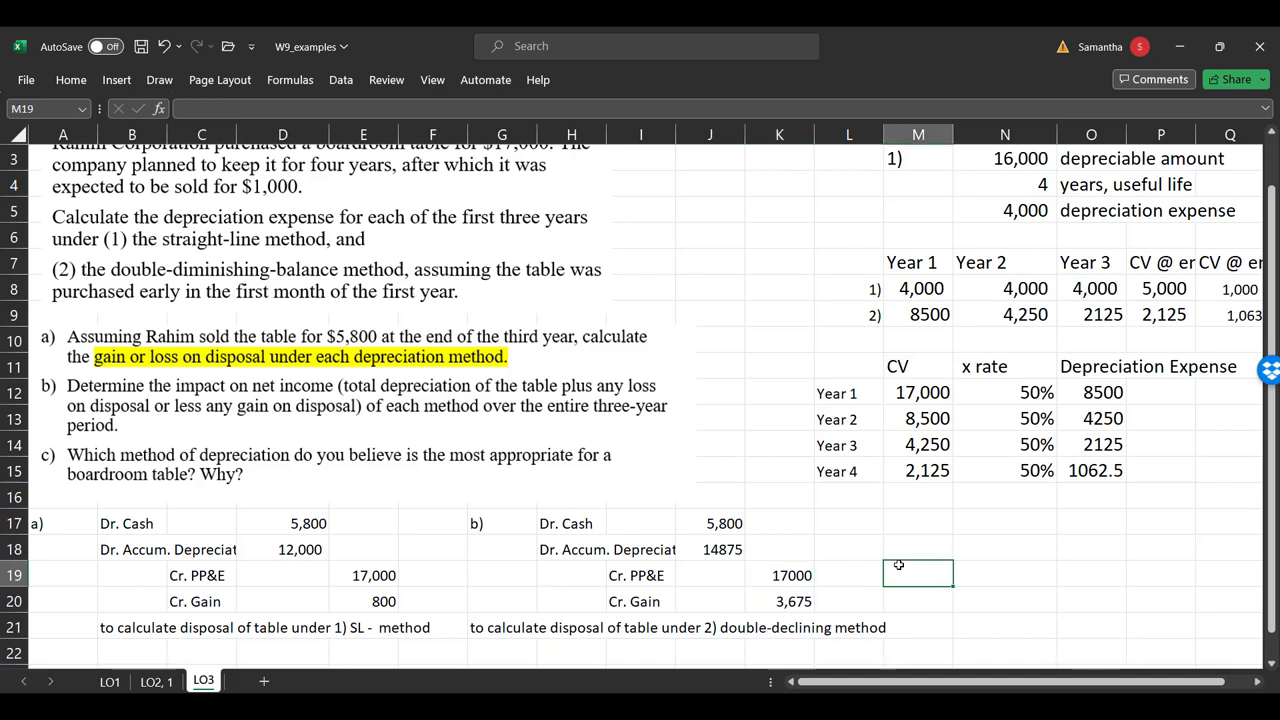
text(=)
key(Left)
key(Left)
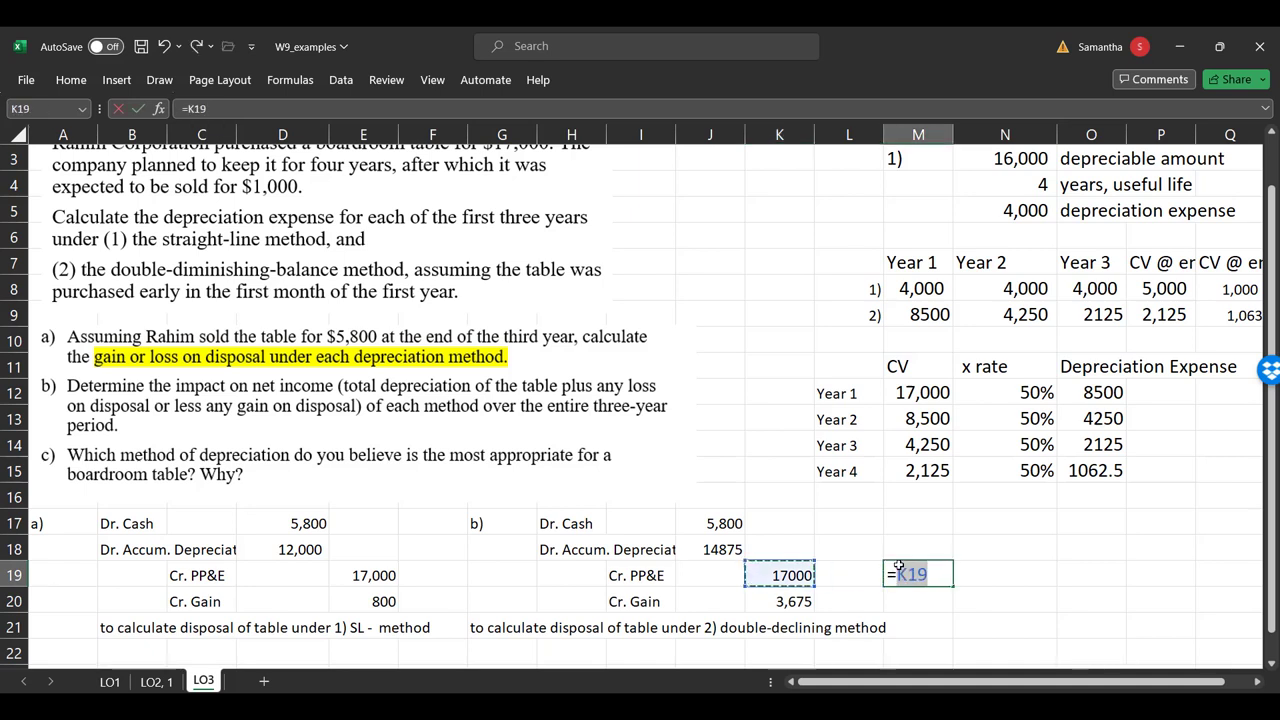
text(-)
key(Up)
key(Left)
key(Left)
key(Left)
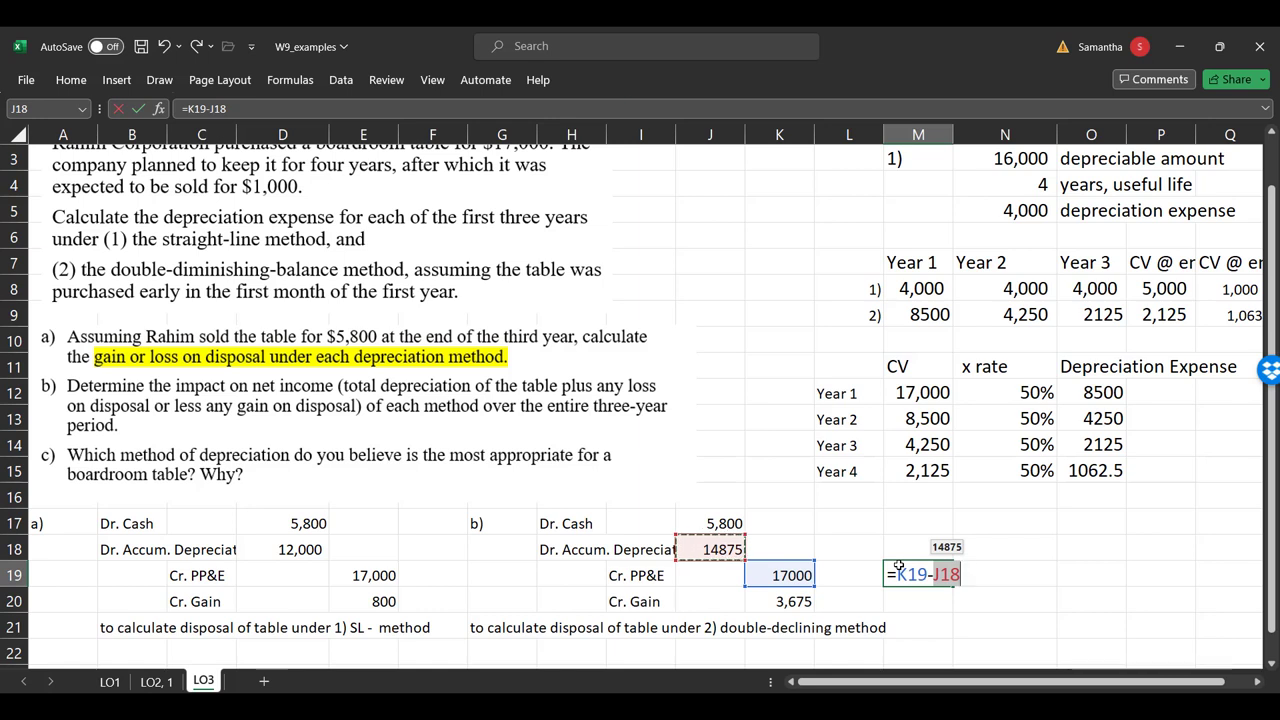
key(Return)
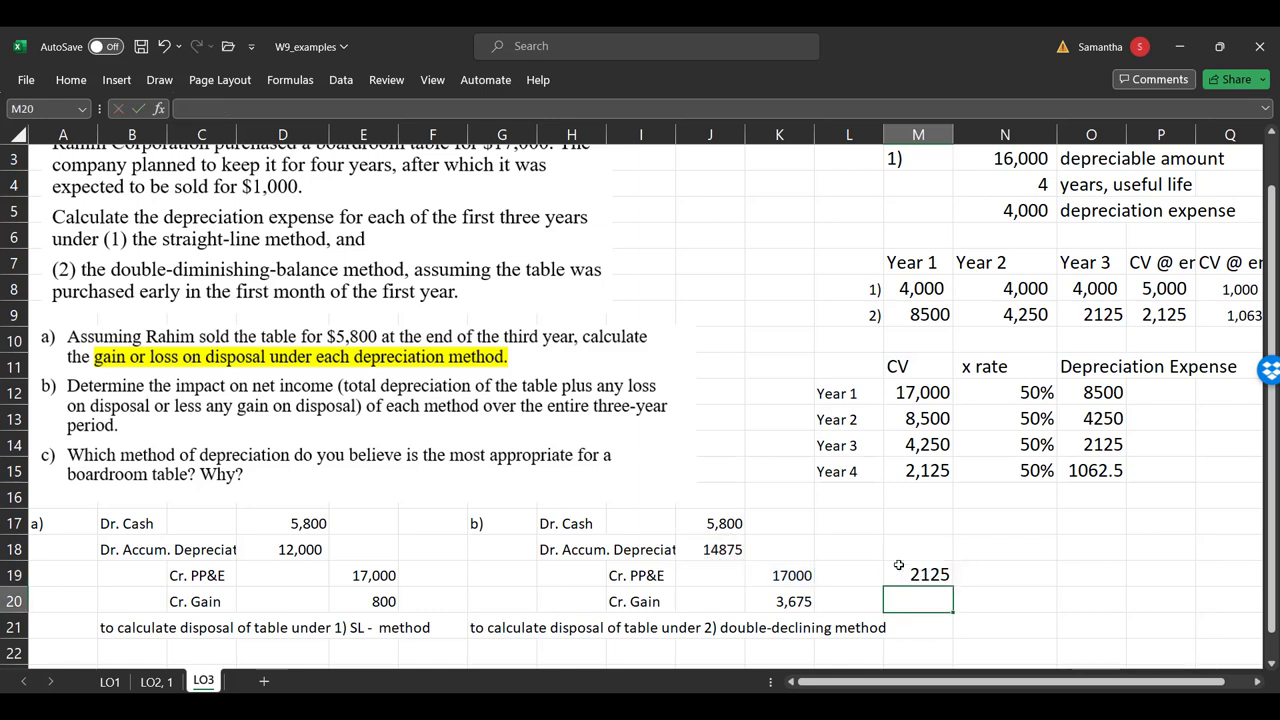
click(898, 566)
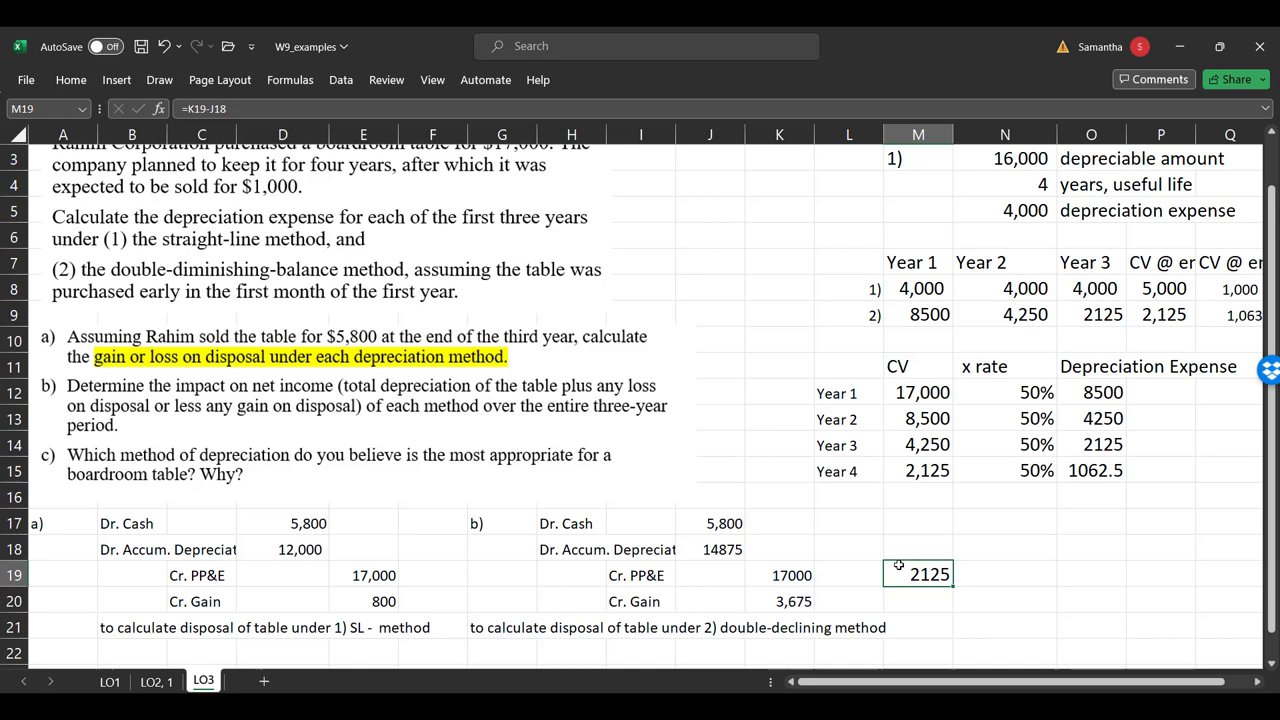
click(1027, 576)
text(=)
key(Up)
key(Up)
key(Left)
key(Left)
key(Left)
key(Left)
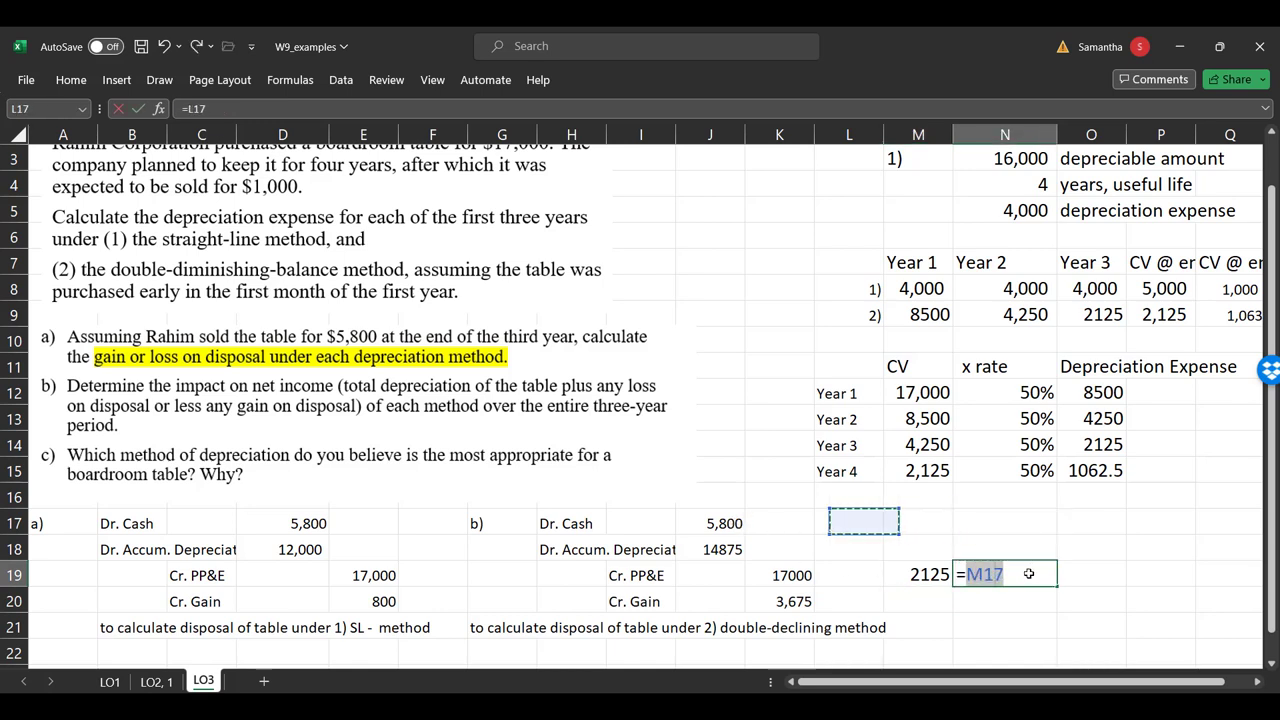
key(Return)
key(Left)
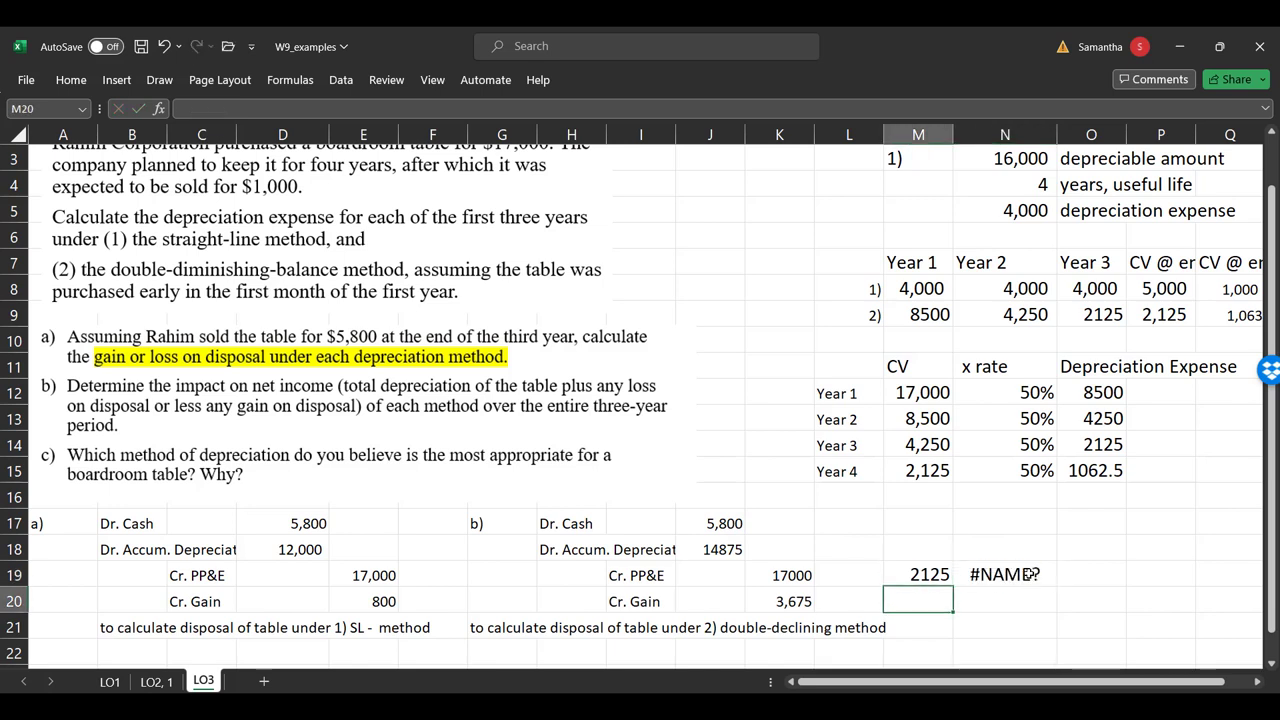
key(Up)
- Check the double-declining gain in N19 as cash received less the carrying value, =J17-M19
click(1030, 574)
text(=)
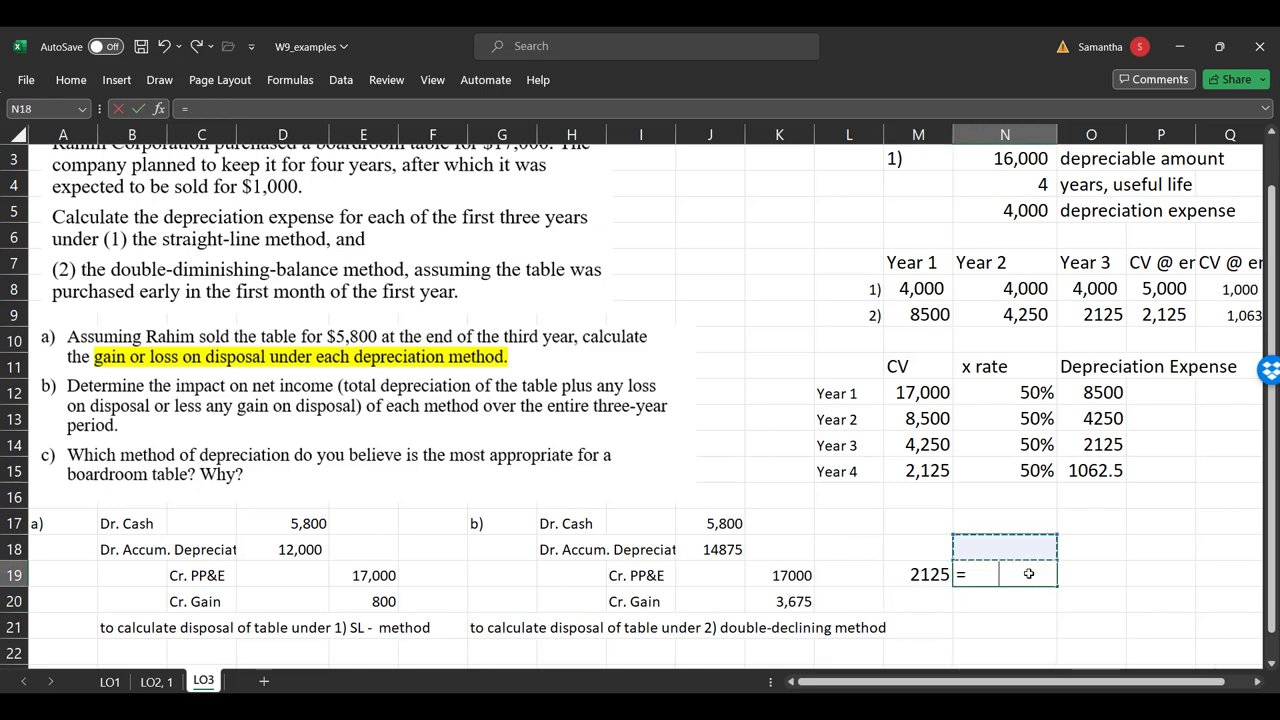
key(Up)
key(Up)
key(Left)
key(Left)
key(Left)
key(Left)
text(-)
key(Left)
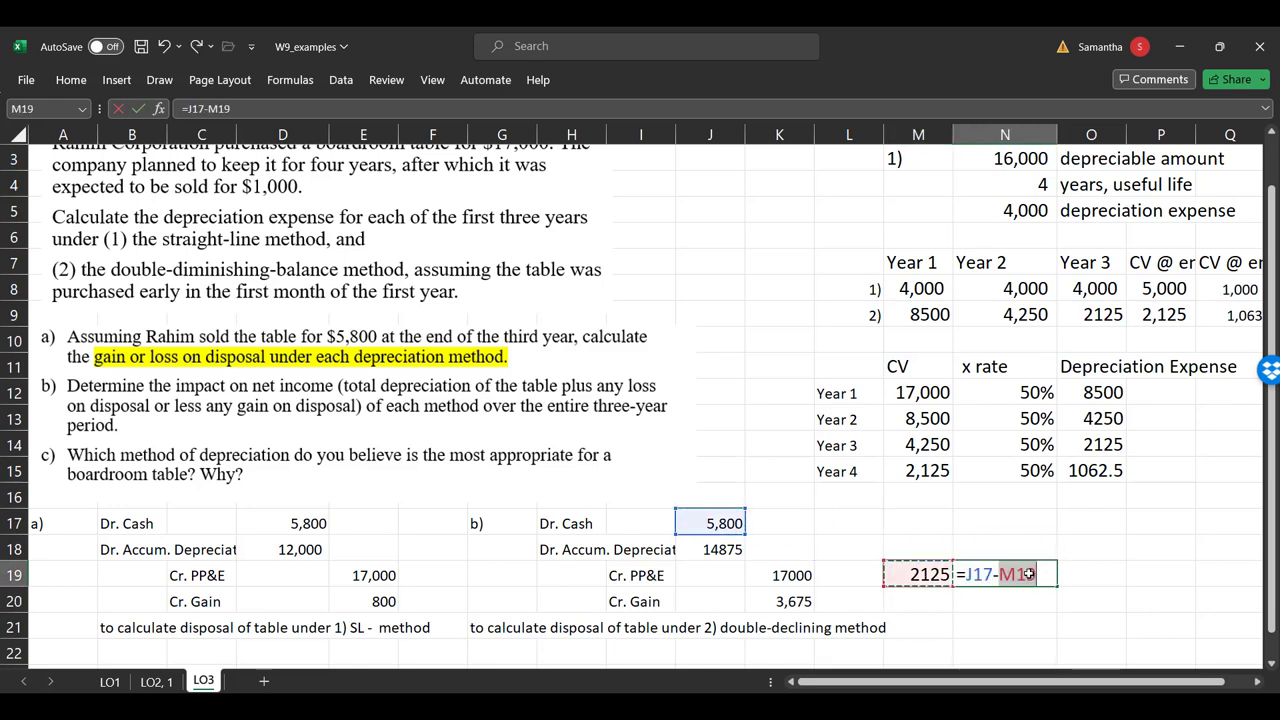
key(Return)
click(1030, 574)
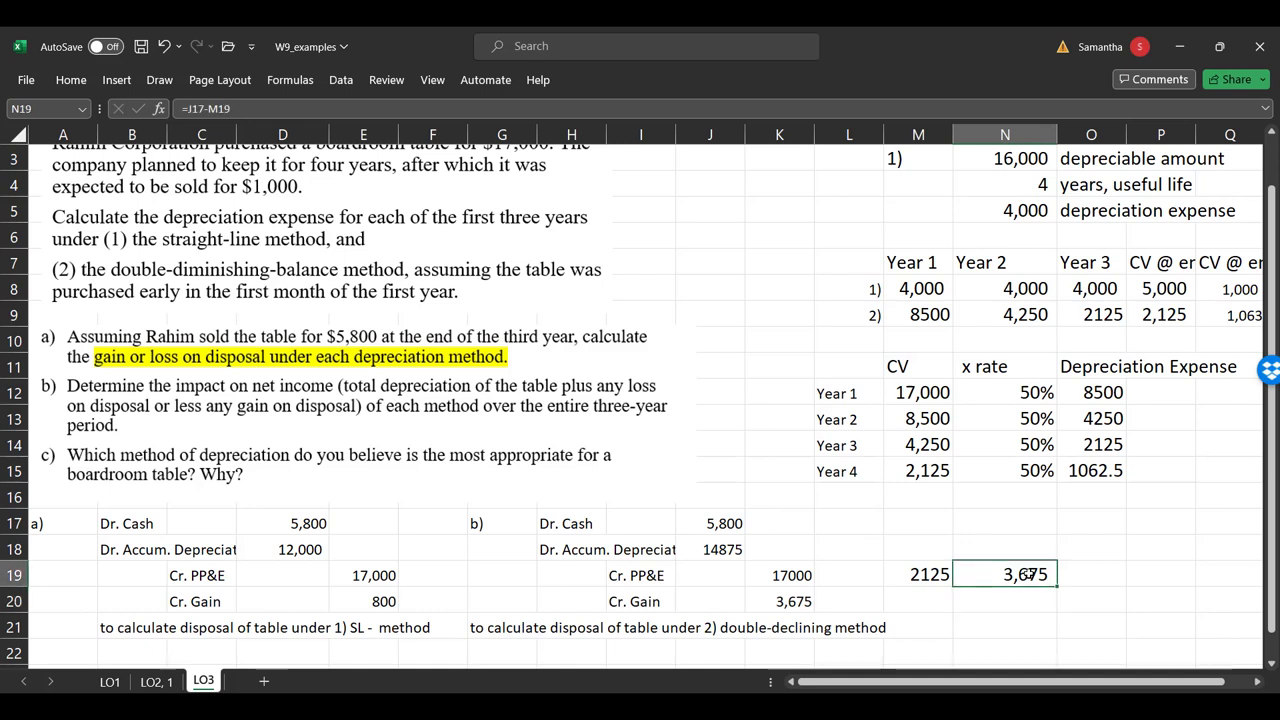
- Clear the check calculations from N19 and M19
key(BackSpace)
key(Return)
key(Left)
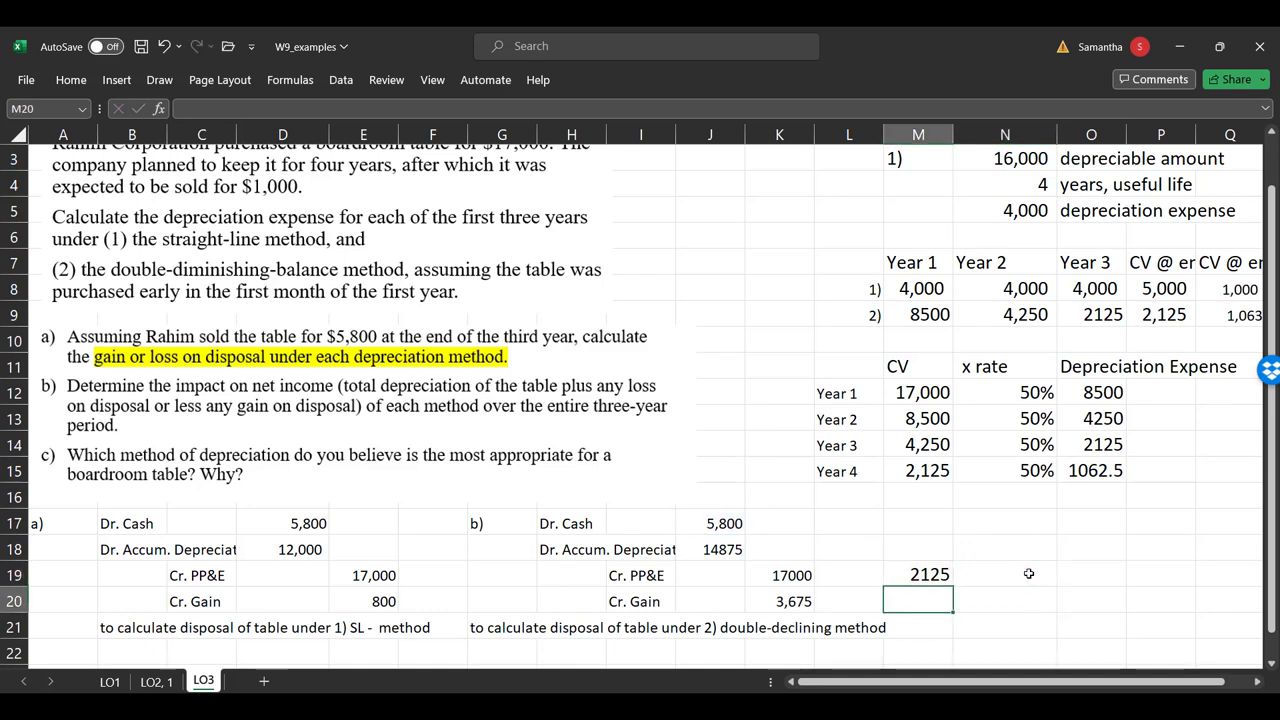
key(Up)
key(F2)
key(shift+Home)
key(BackSpace)
key(Return)
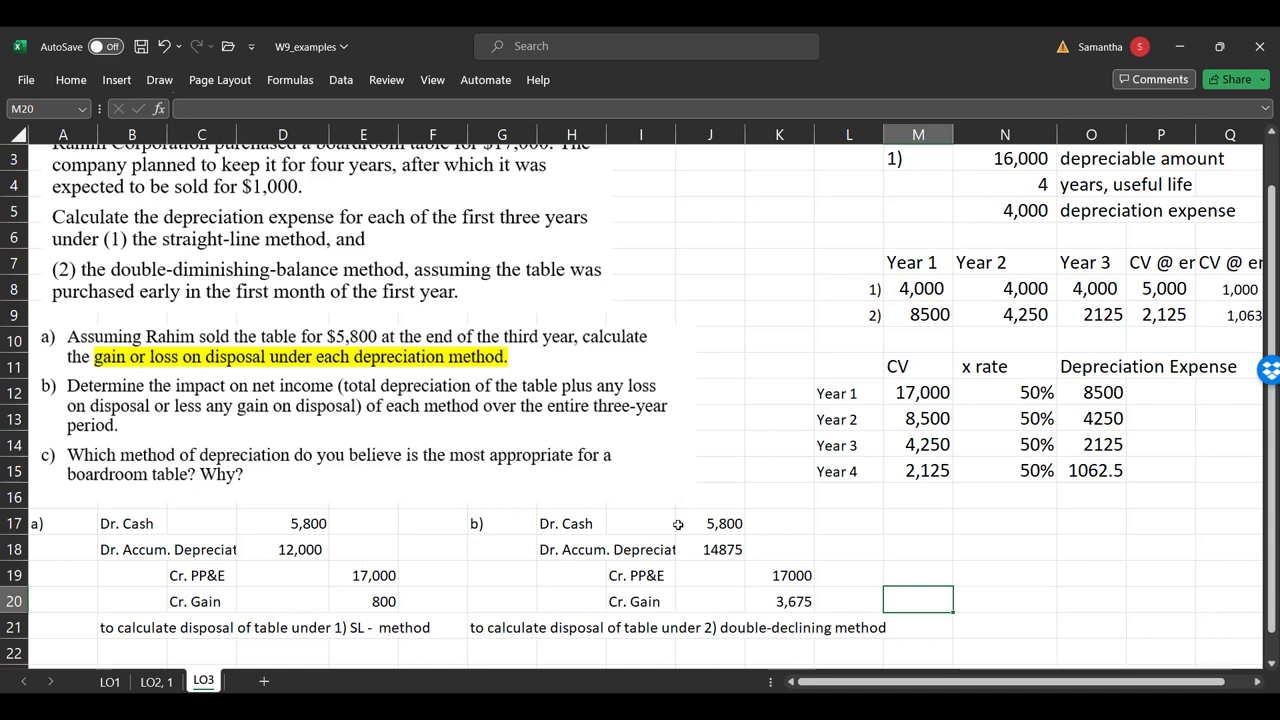
click(293, 524)
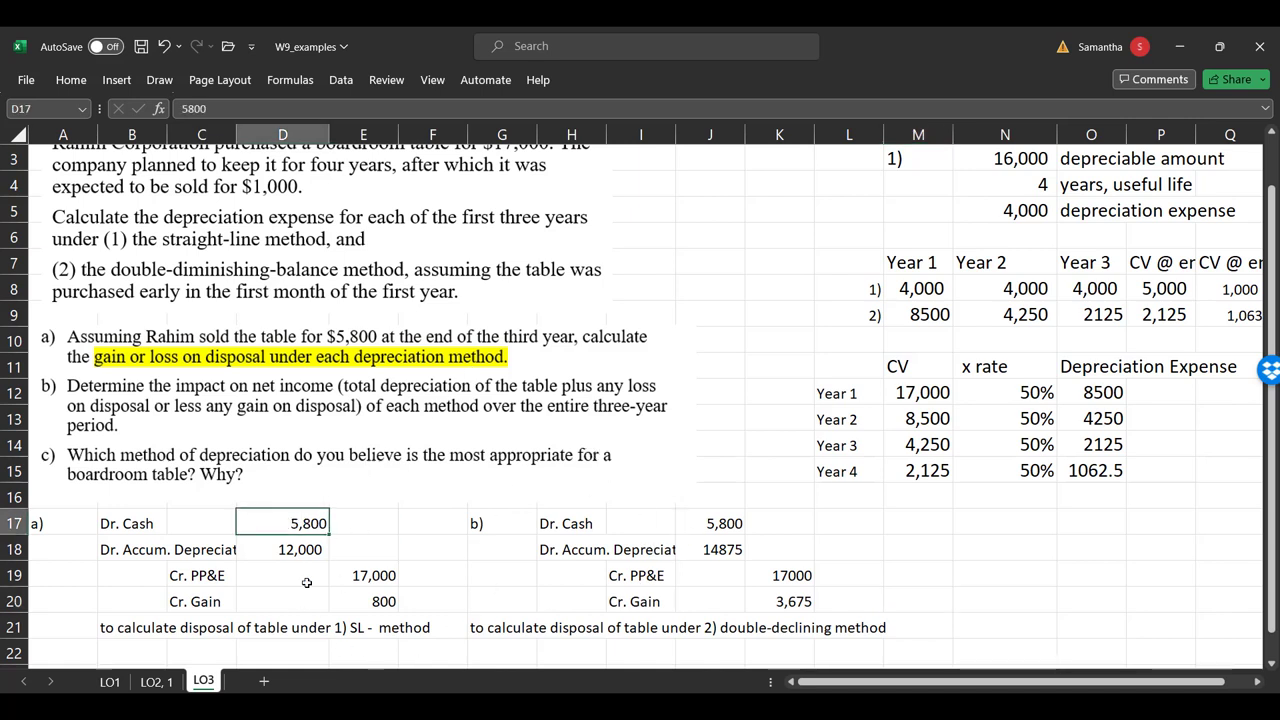
click(282, 601)
click(1005, 625)
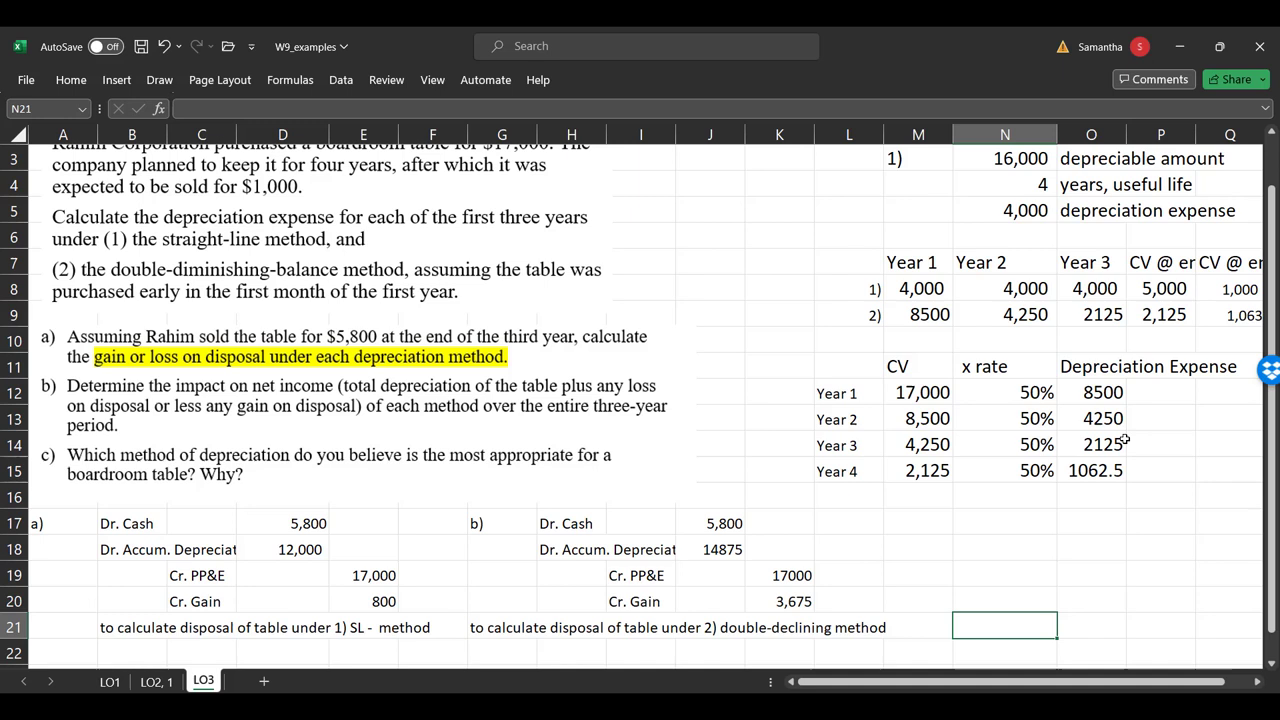
click(1180, 289)
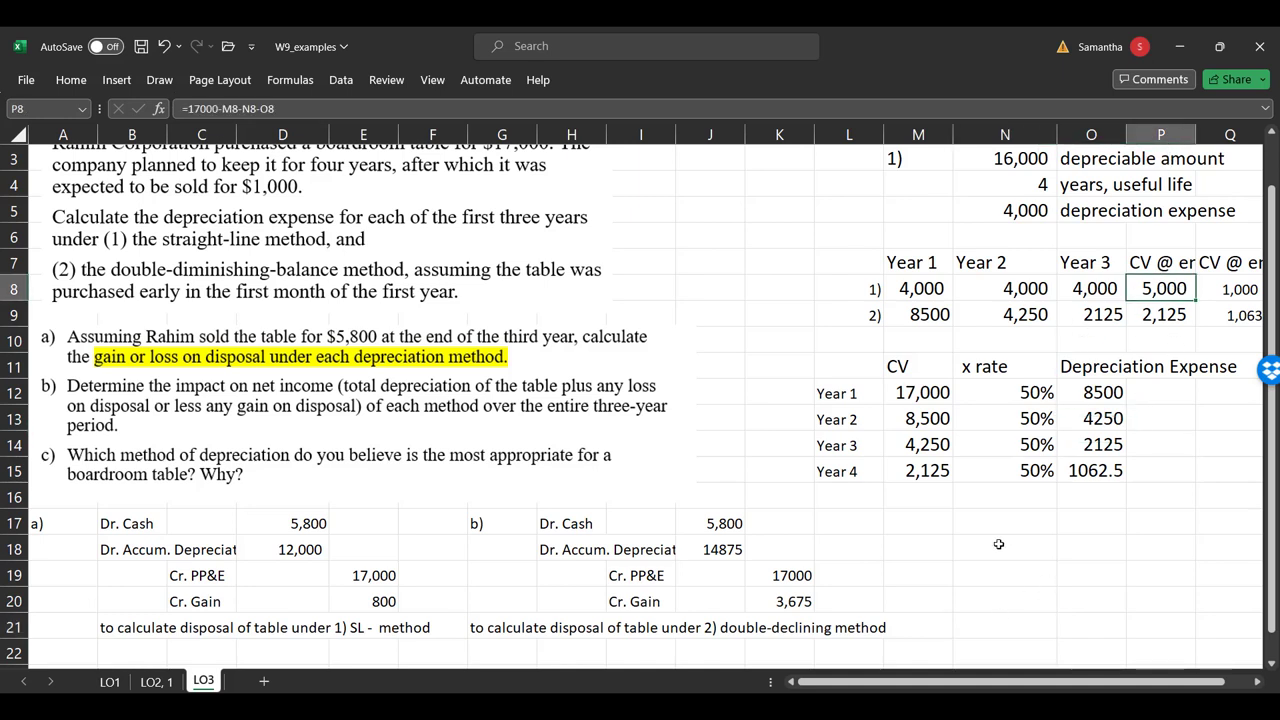
- Calculate the straight-line net income impact in B22 as accumulated depreciation less the gain, =D18-E20
click(138, 654)
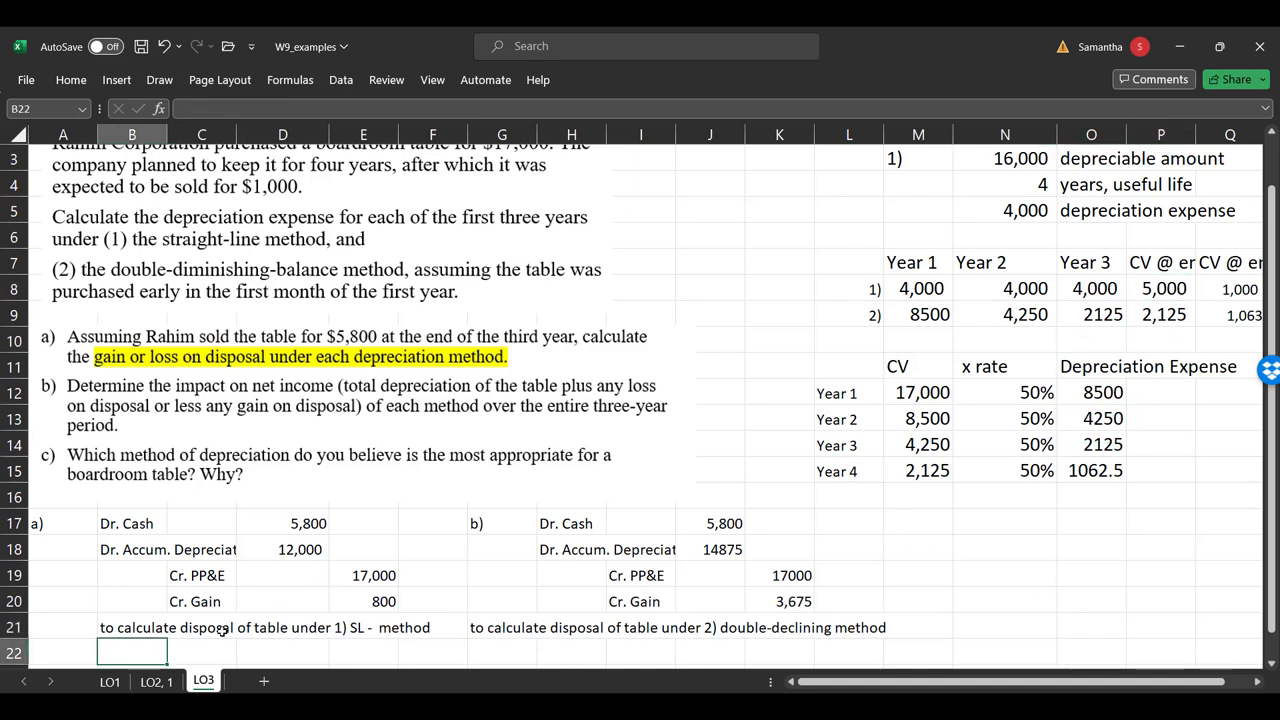
text(=)
click(283, 548)
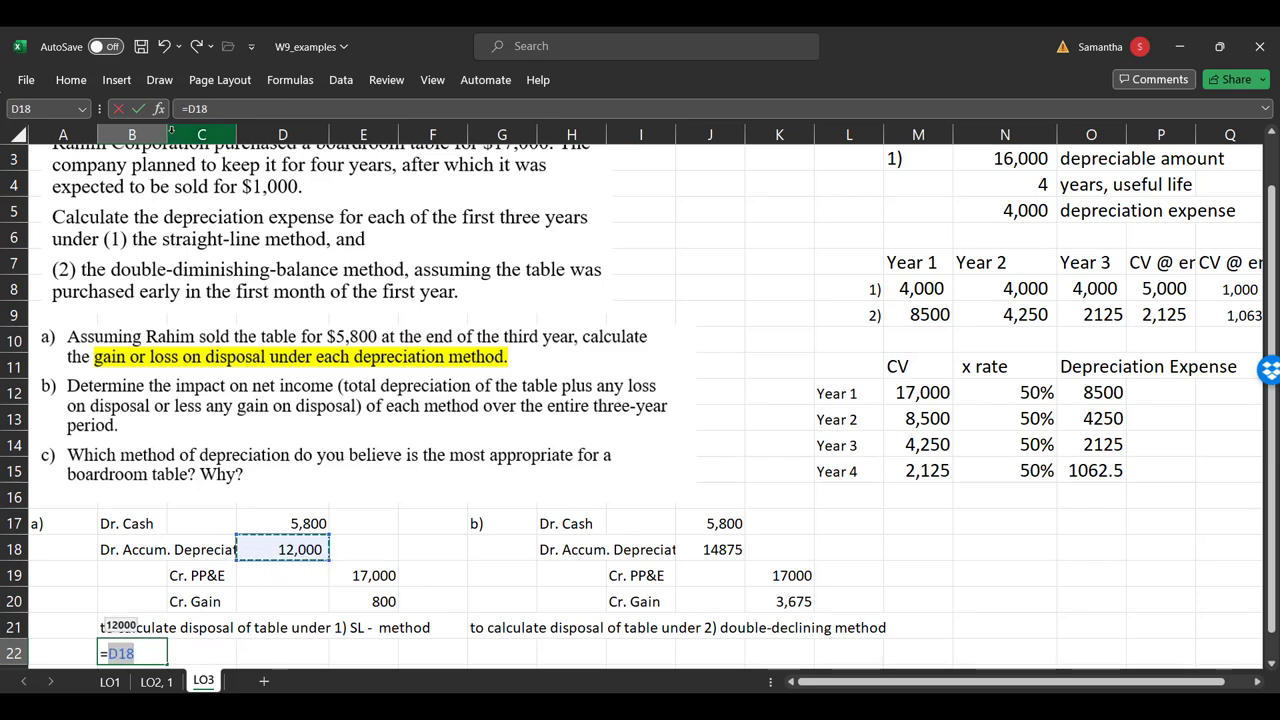
click(231, 113)
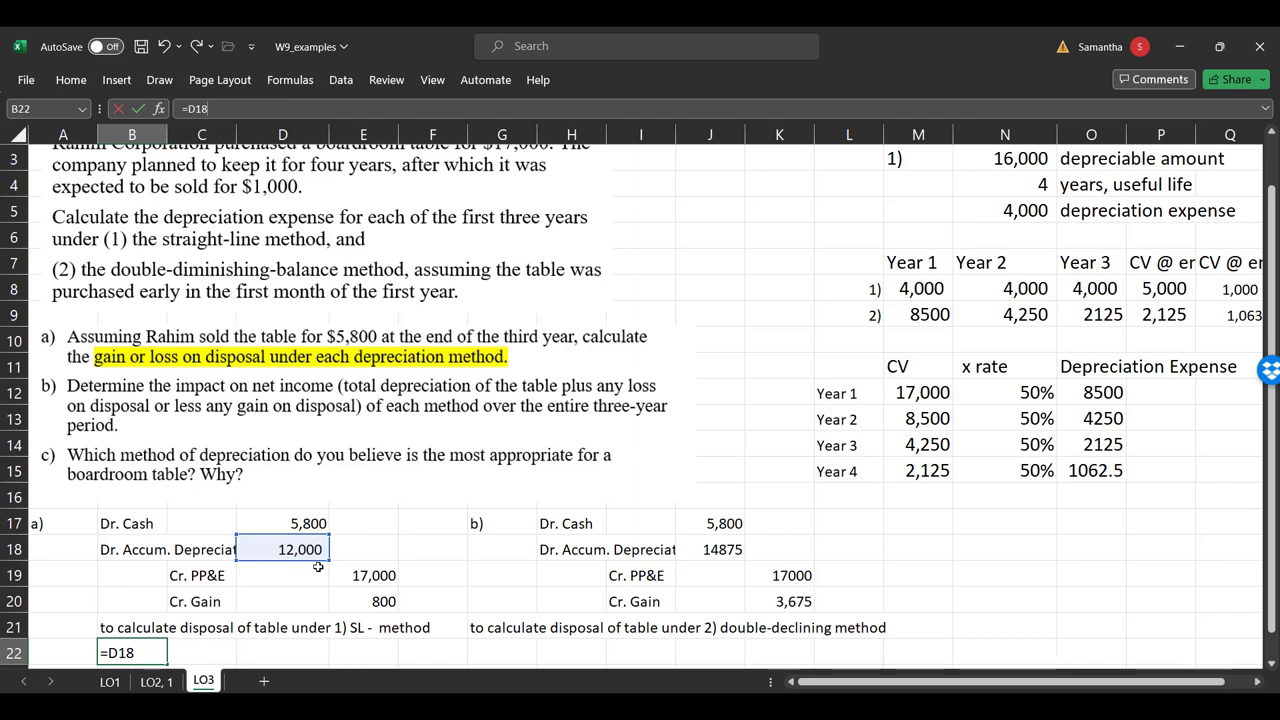
text(-)
click(400, 602)
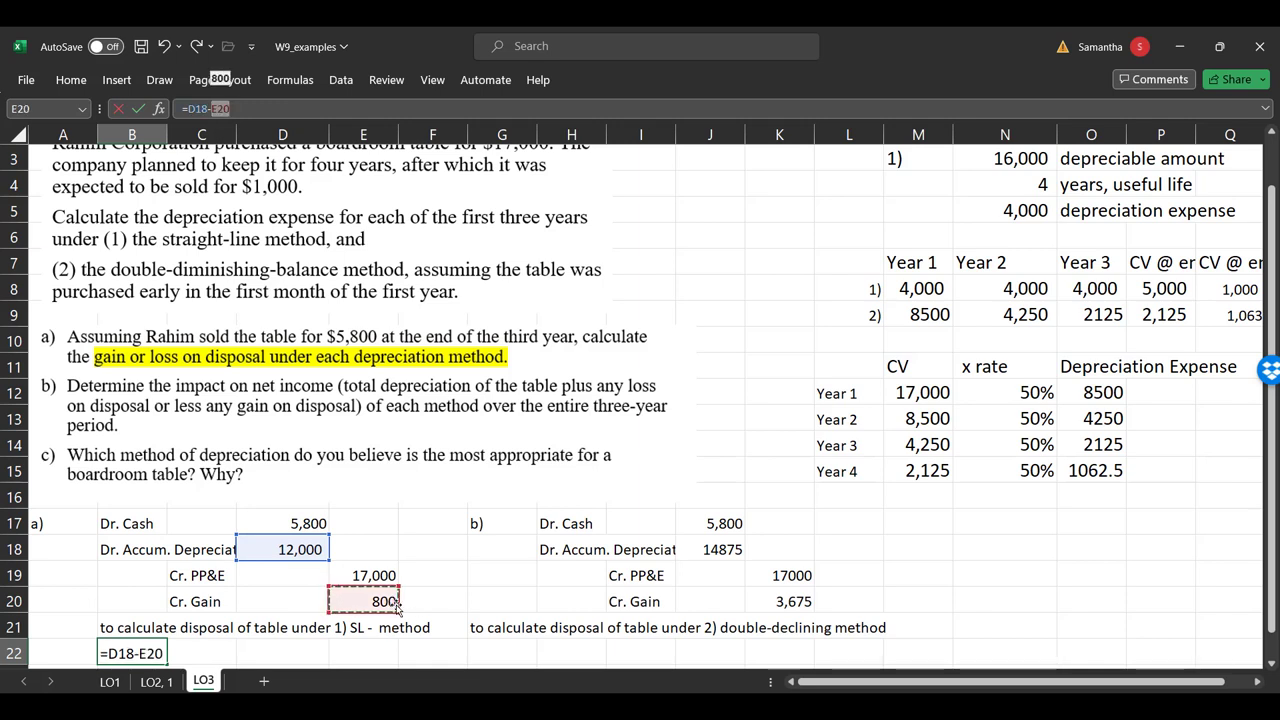
key(Return)
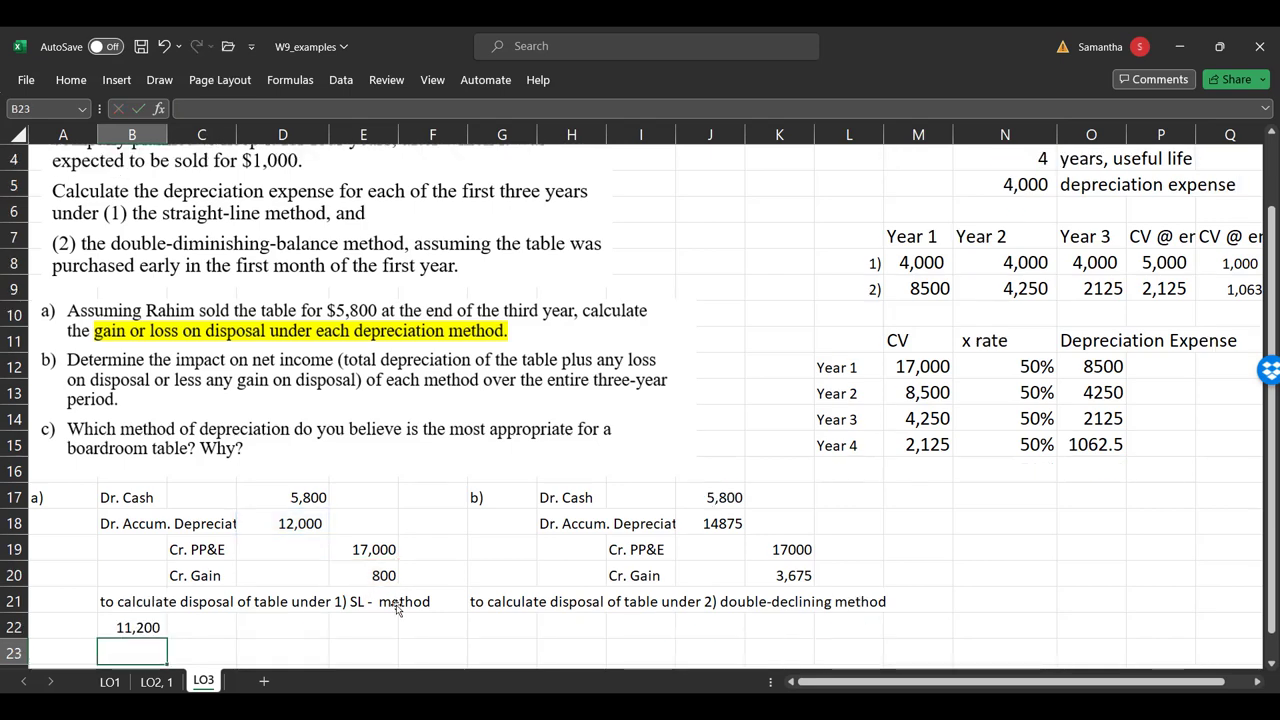
key(Up)
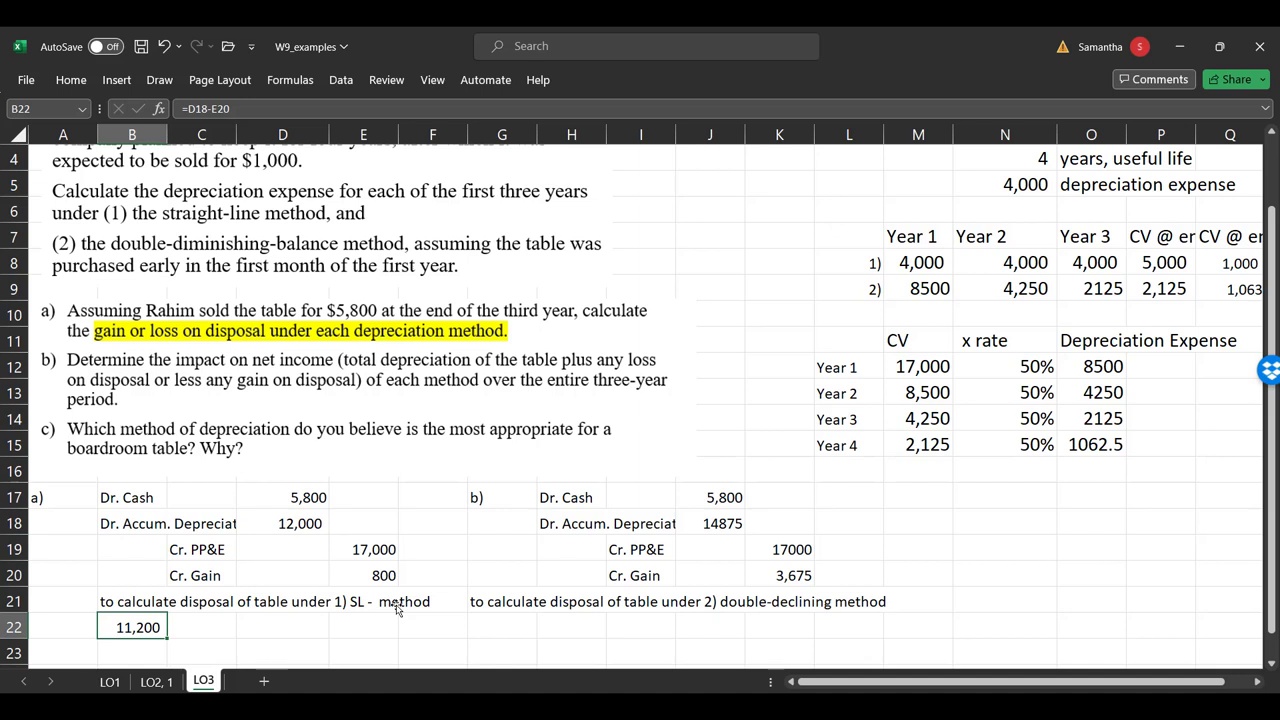
key(Right)
key(Right)
key(Right)
key(Right)
key(Right)
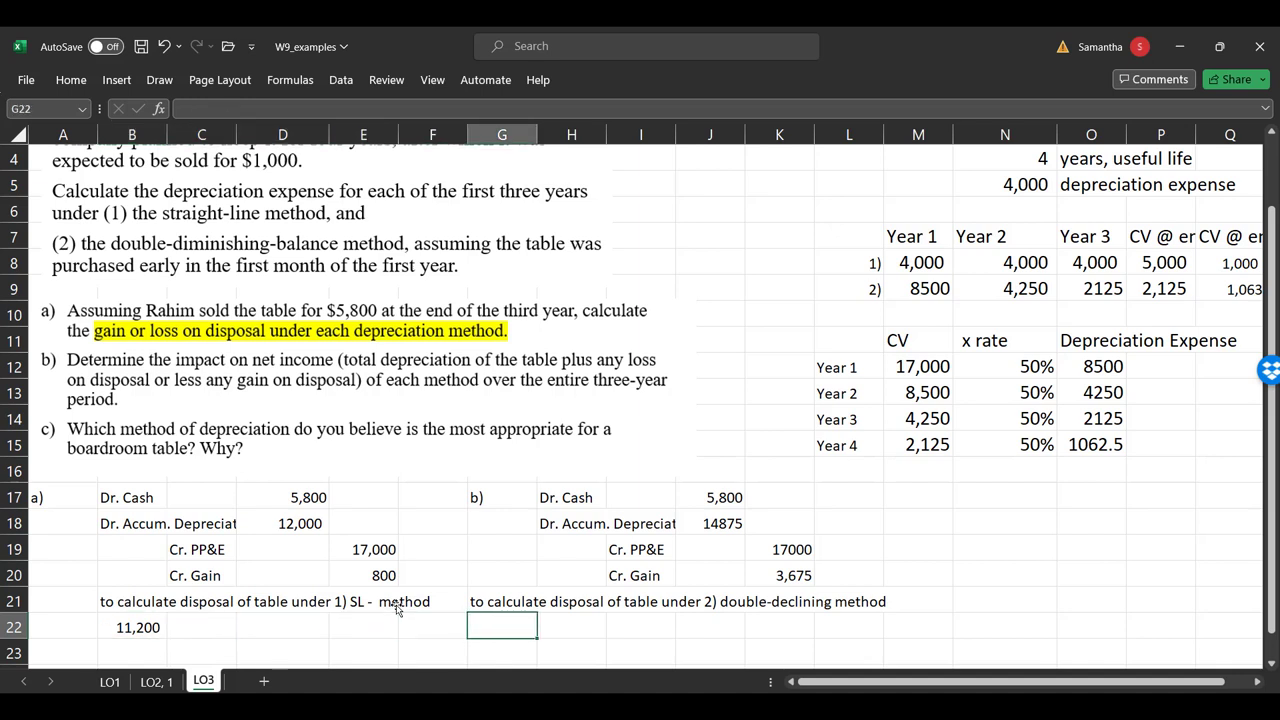
key(Left)
key(Left)
key(Left)
key(Left)
key(Left)
key(Up)
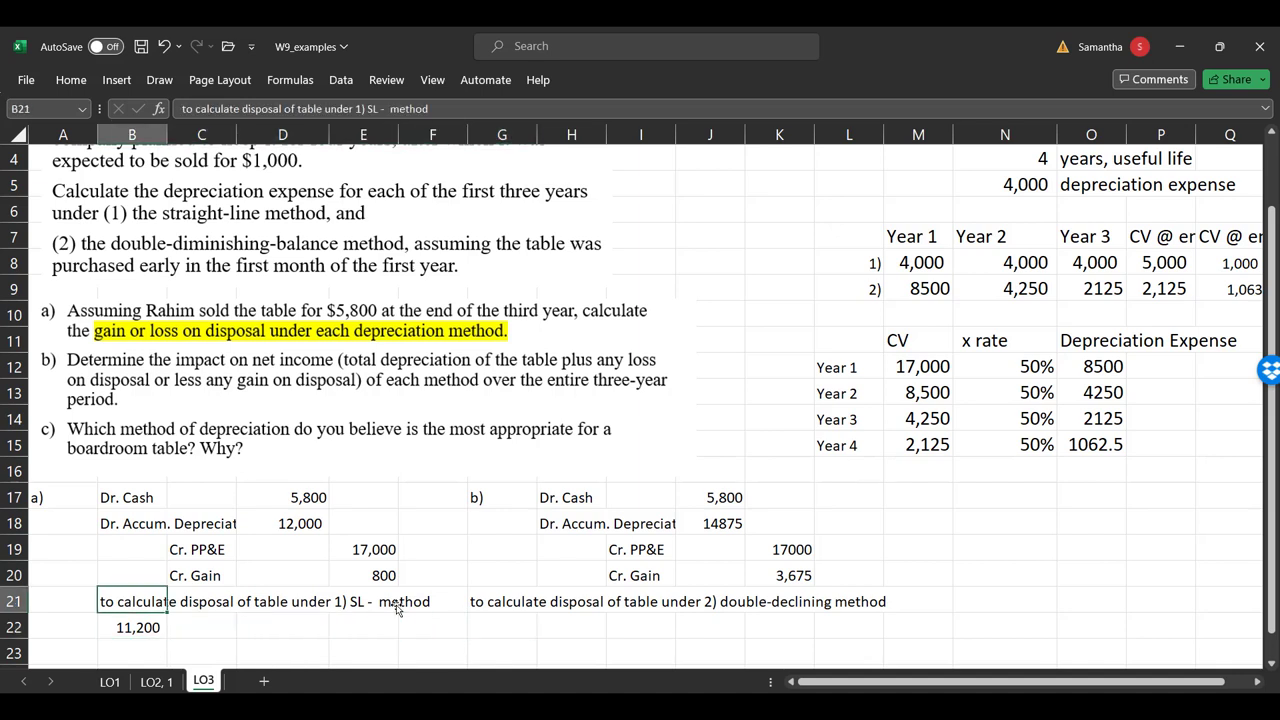
- Label the straight-line result "3 yr NI impact" in A22 and widen column A to fit it
key(Down)
key(Left)
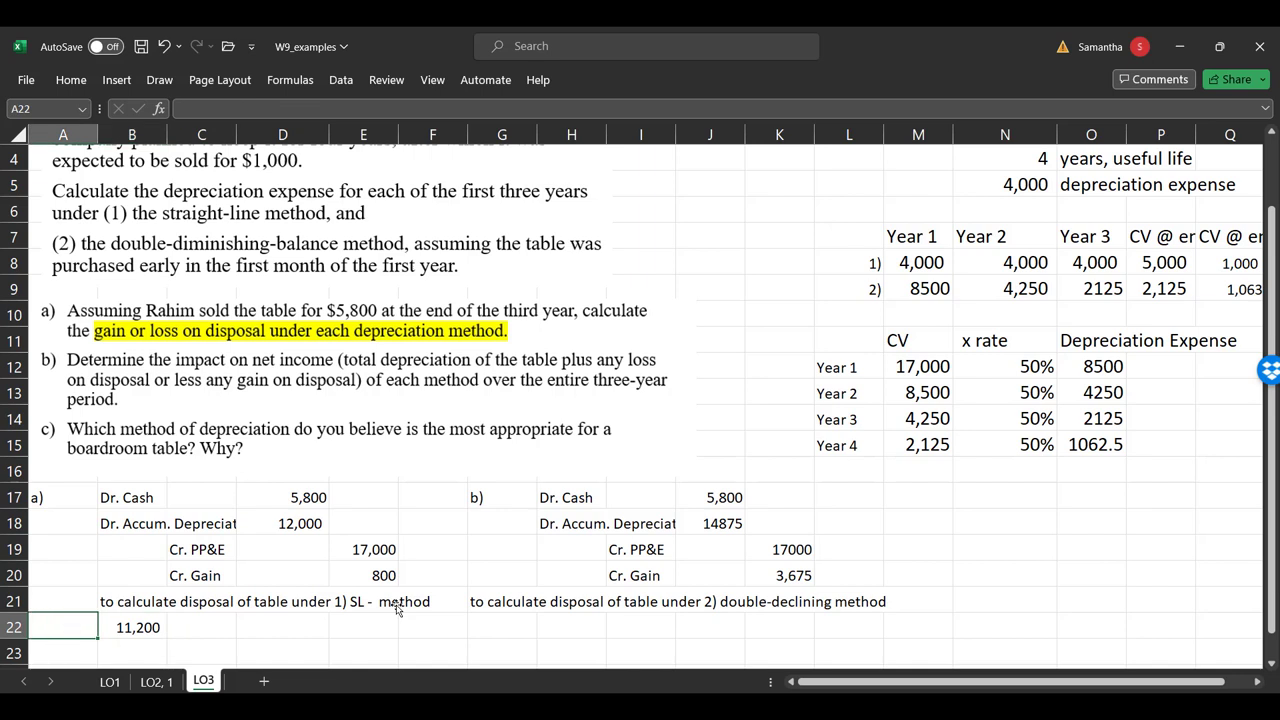
text(3 yr n)
key(BackSpace)
text(NI impact)
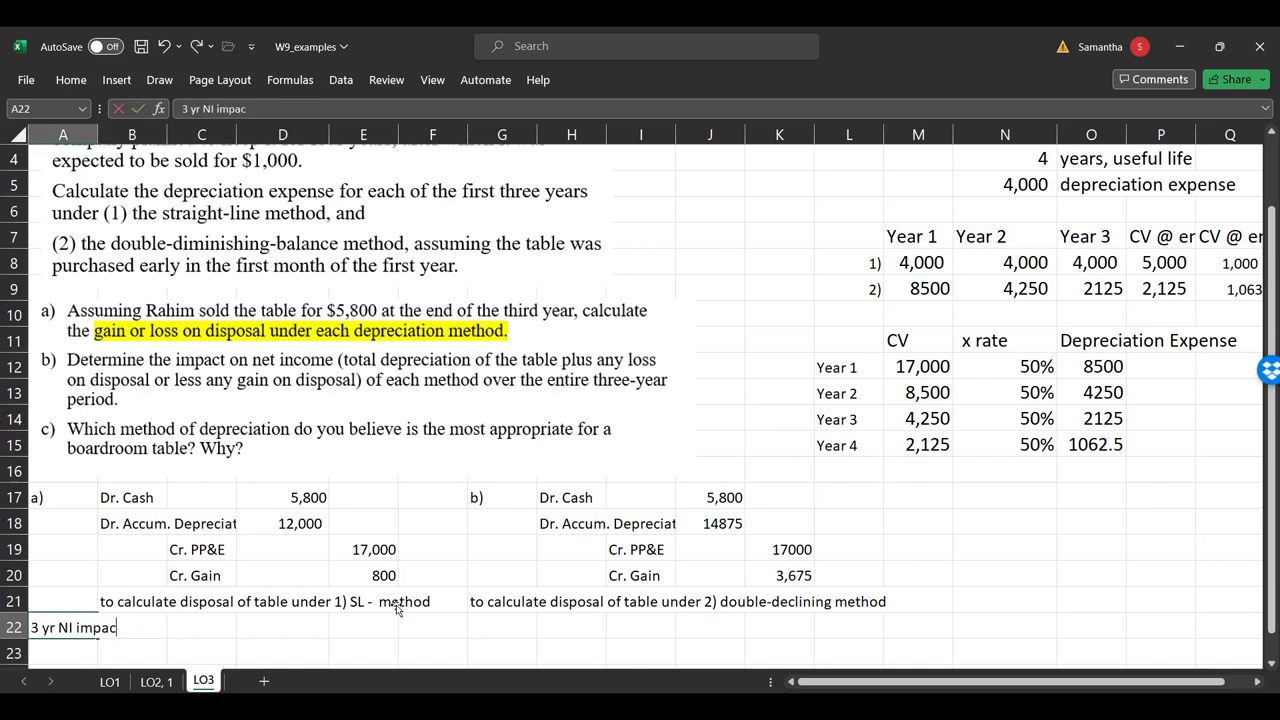
key(Return)
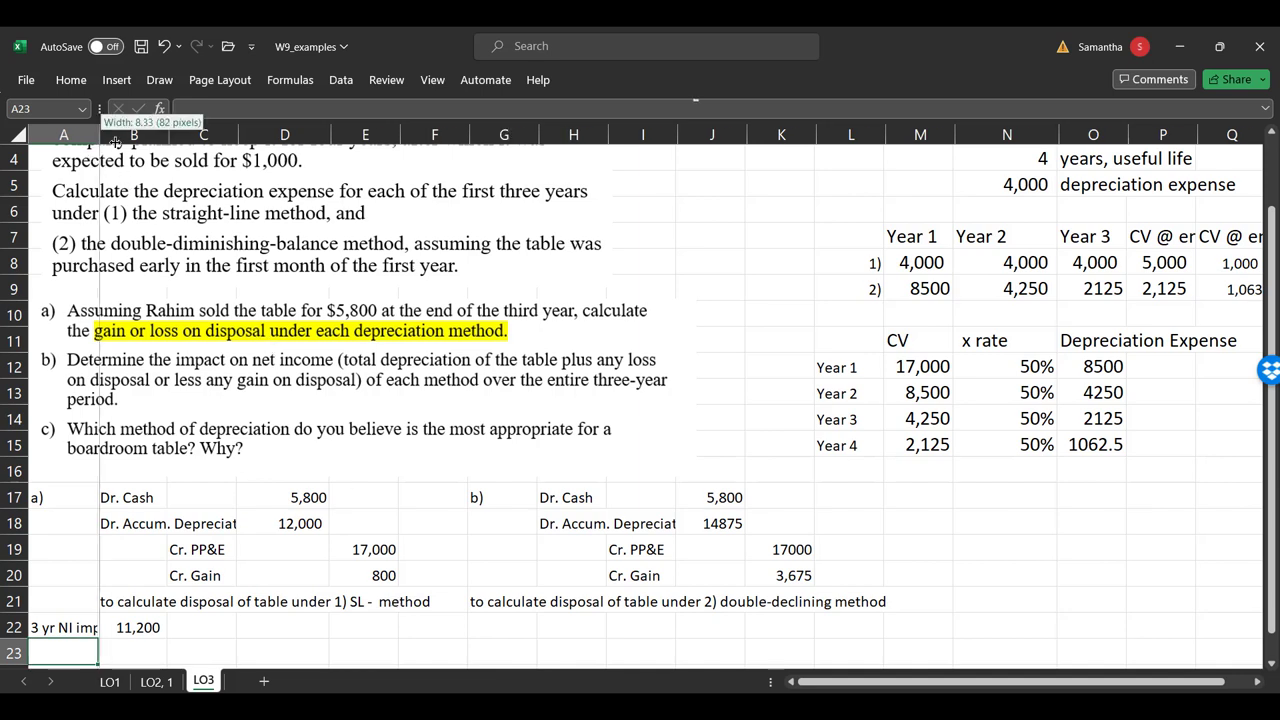
double_click(97, 134)
- Move the "3 yr NI impact" label and its calculated value from A22:B22 to B22:C22
drag(170, 632, 90, 628)
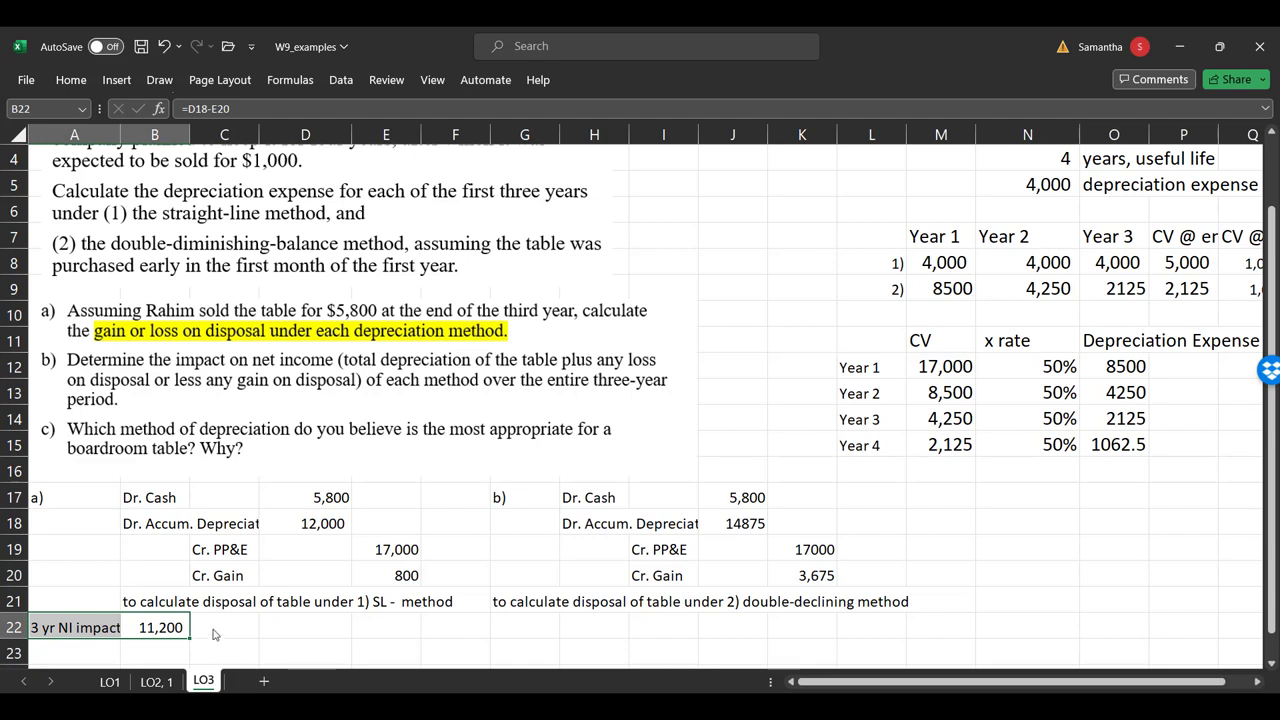
click(37, 627)
drag(150, 630, 92, 628)
right_click(92, 628)
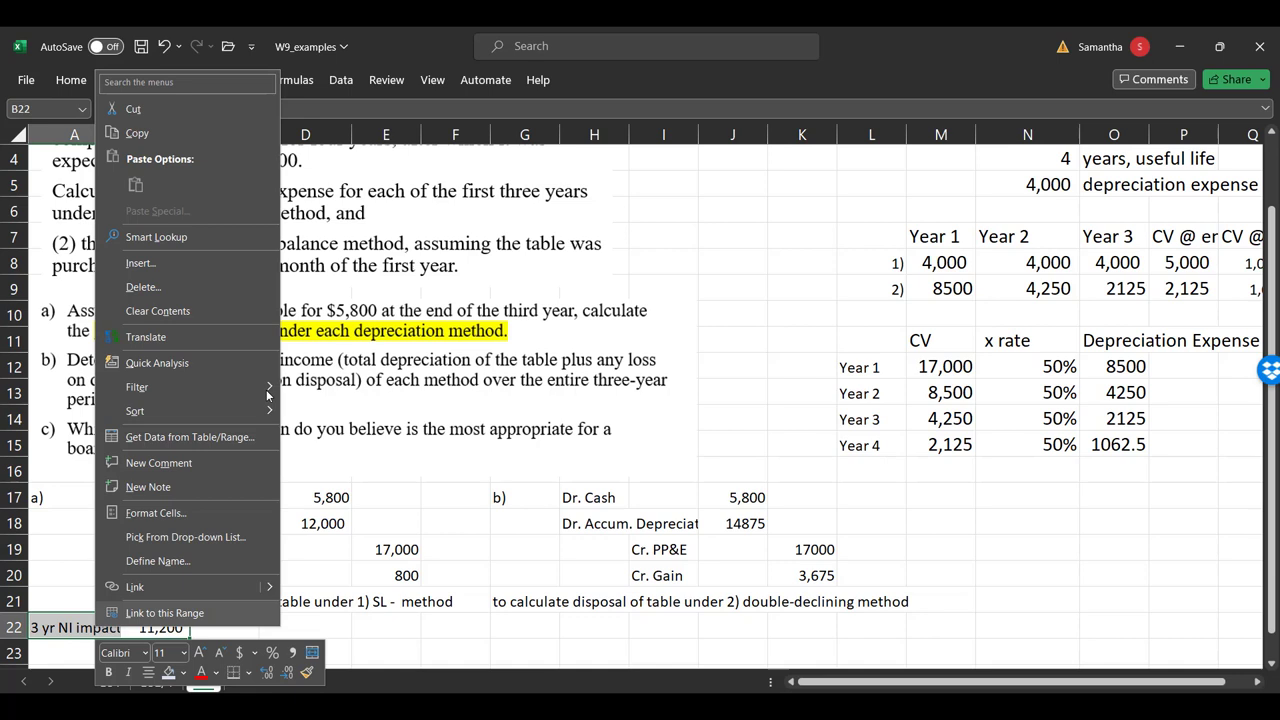
click(184, 104)
click(155, 627)
key(ctrl+v)
- Enter "b)" in A22 and resize columns A and B so the labels in column B fit
click(101, 627)
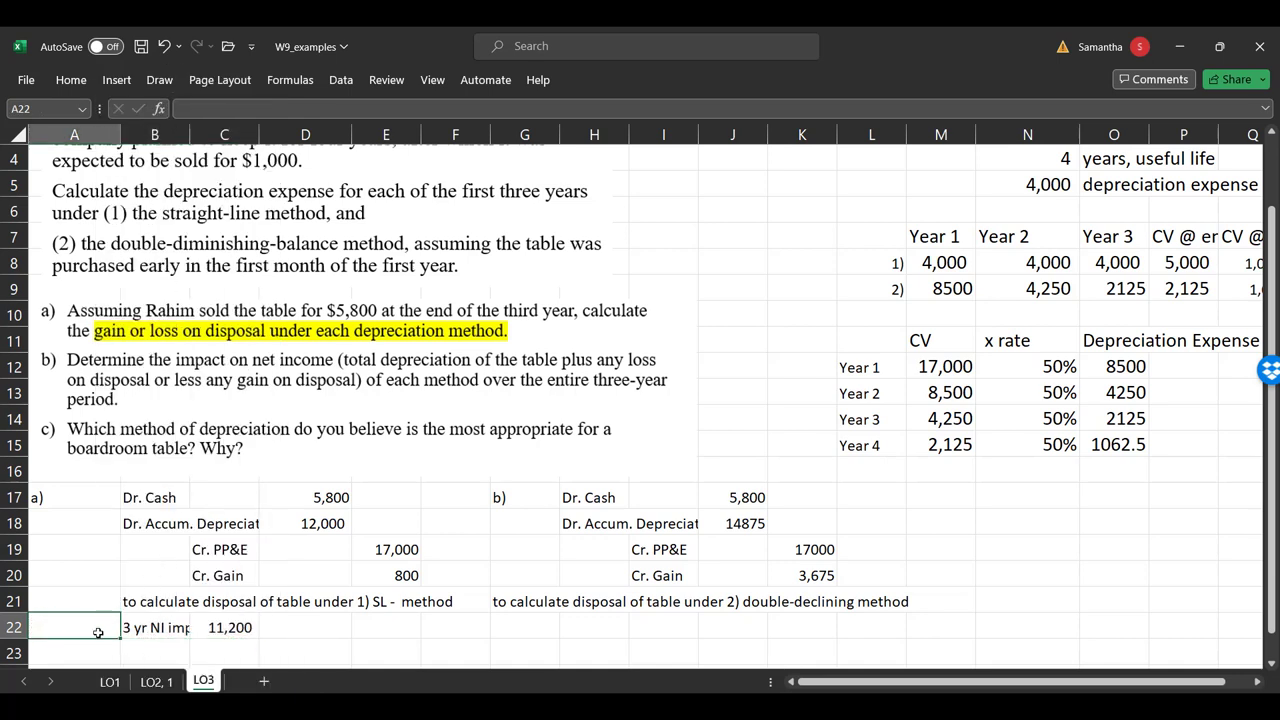
text(b))
key(Return)
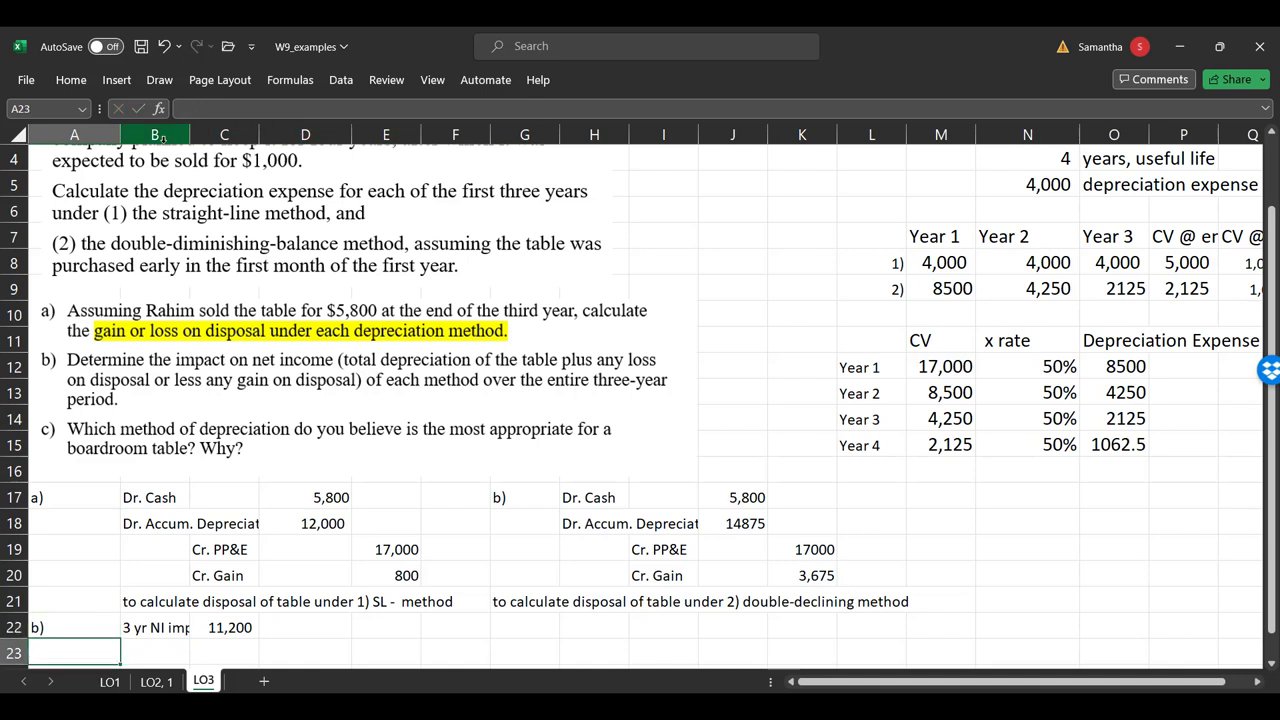
drag(120, 136, 218, 160)
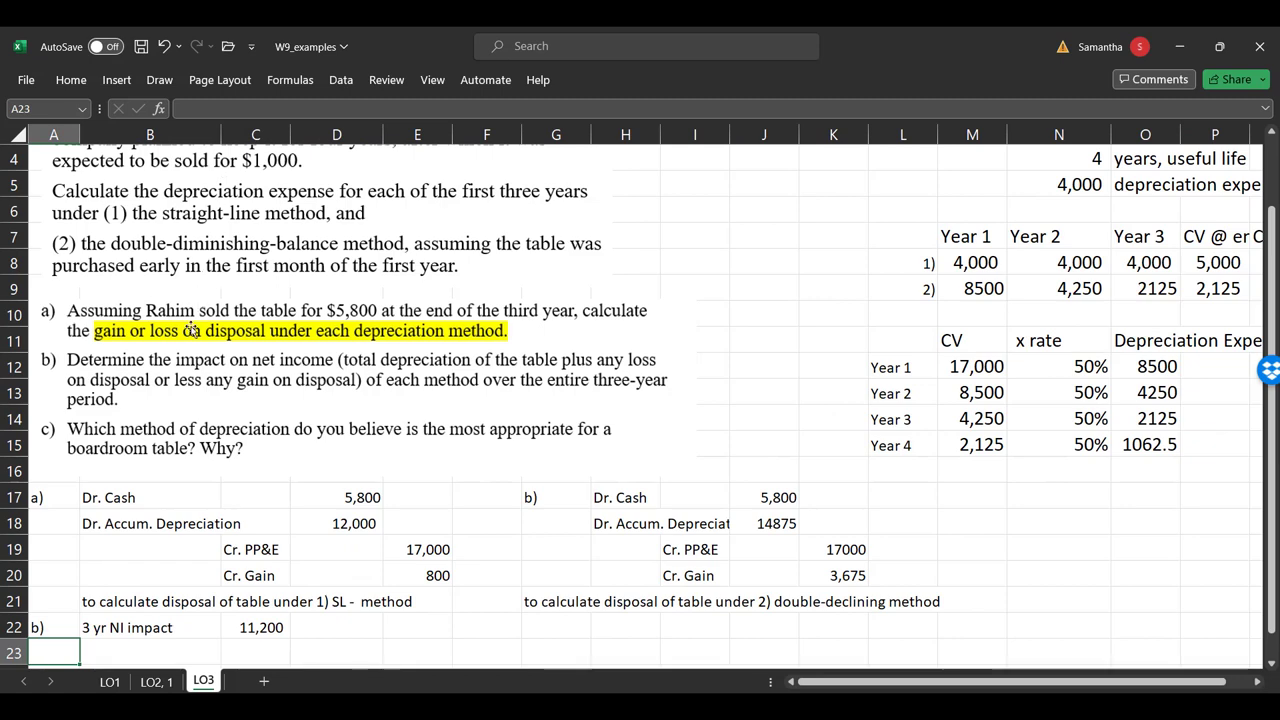
- Insert a blank row above the "3 yr NI impact" row, at row 22
click(257, 622)
click(24, 627)
right_click(24, 627)
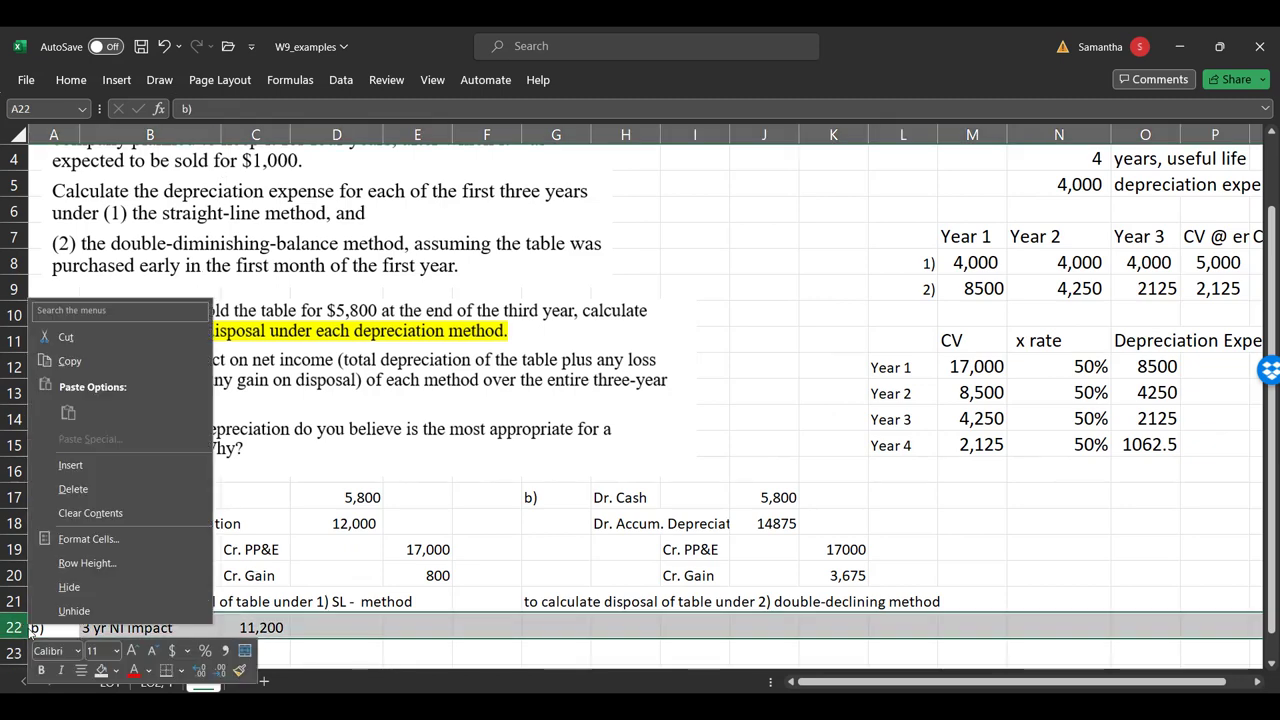
click(150, 557)
scroll(150, 557, down, 1)
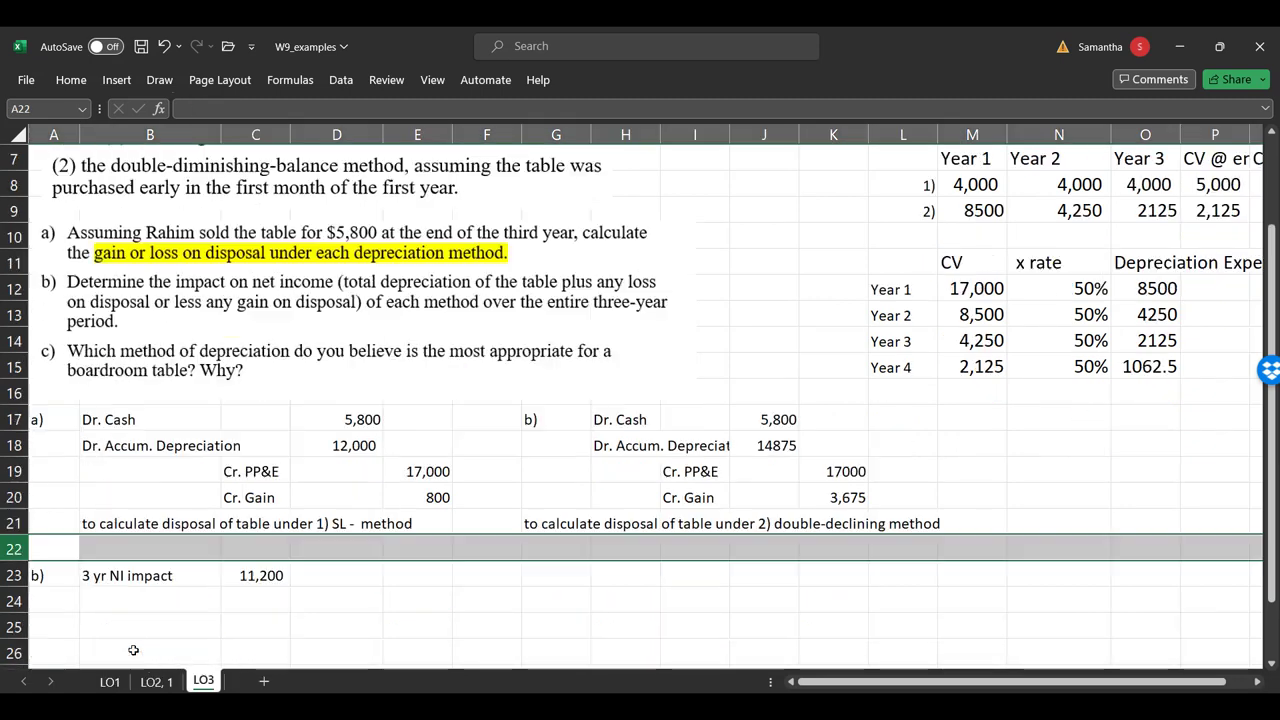
- Copy the "3 yr NI impact" label from B23 to G23 under the double-declining entry
click(257, 605)
click(157, 572)
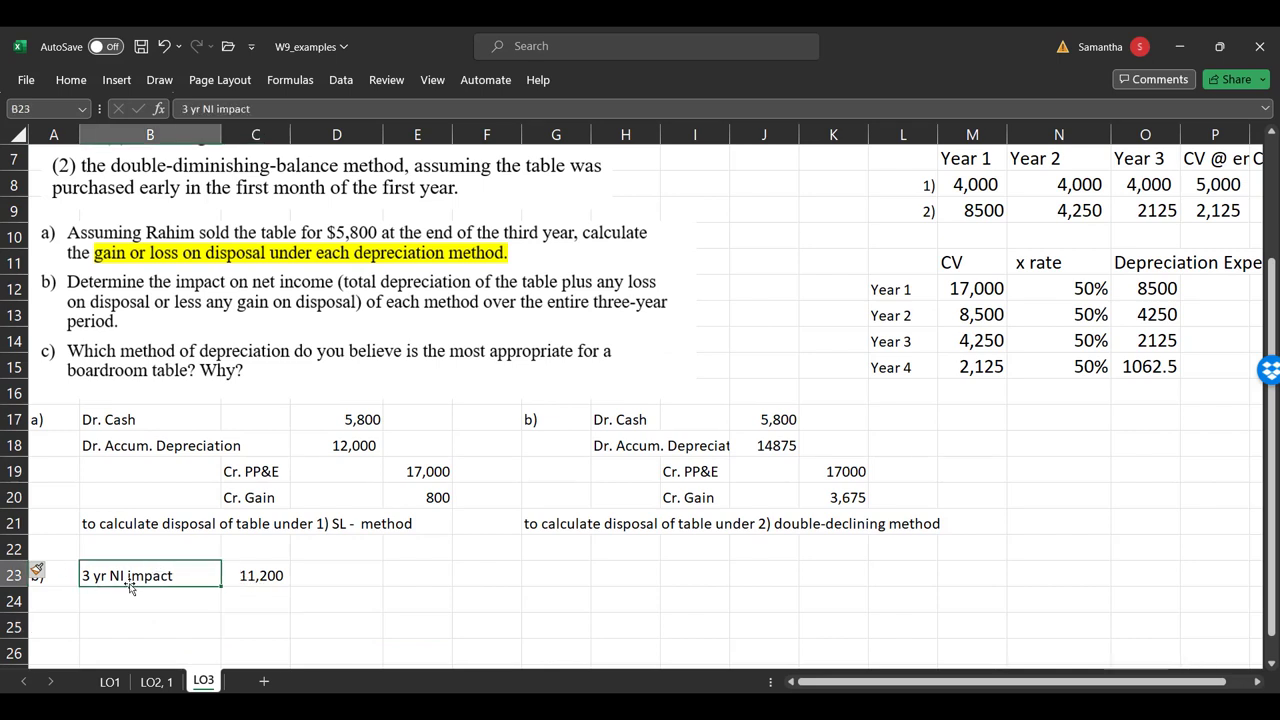
key(ctrl+c)
click(577, 581)
key(ctrl+v)
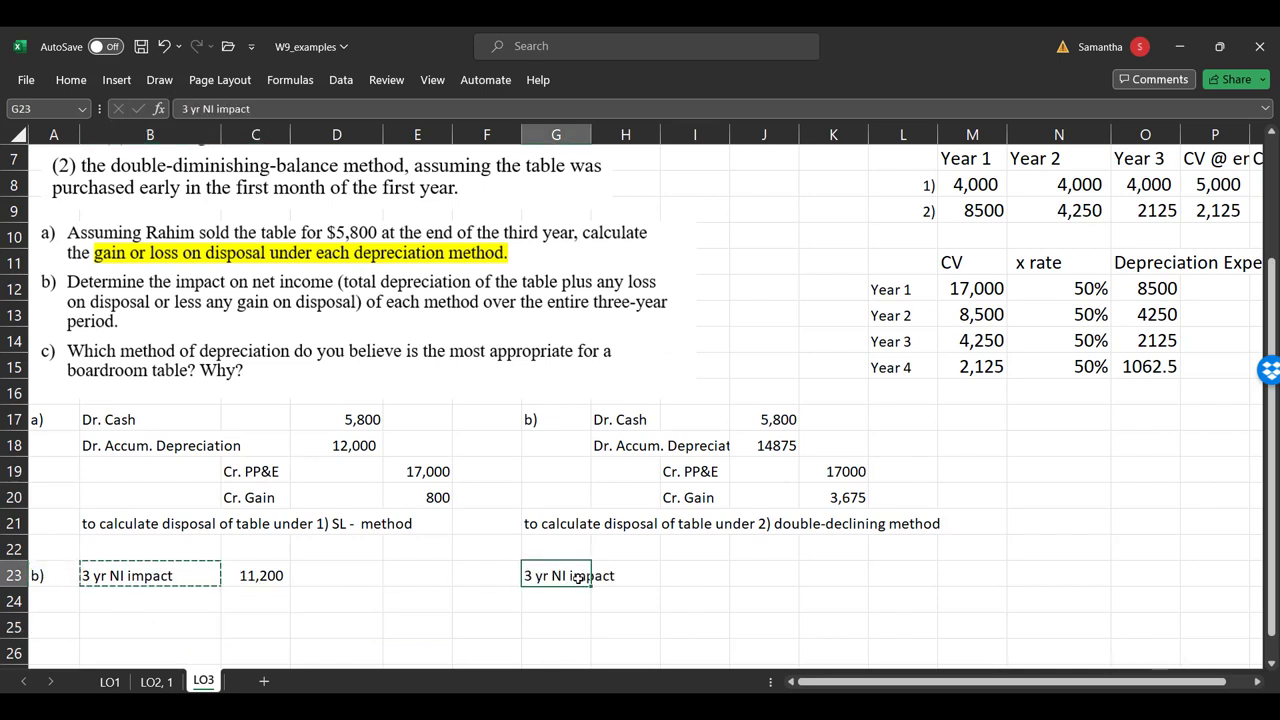
click(556, 424)
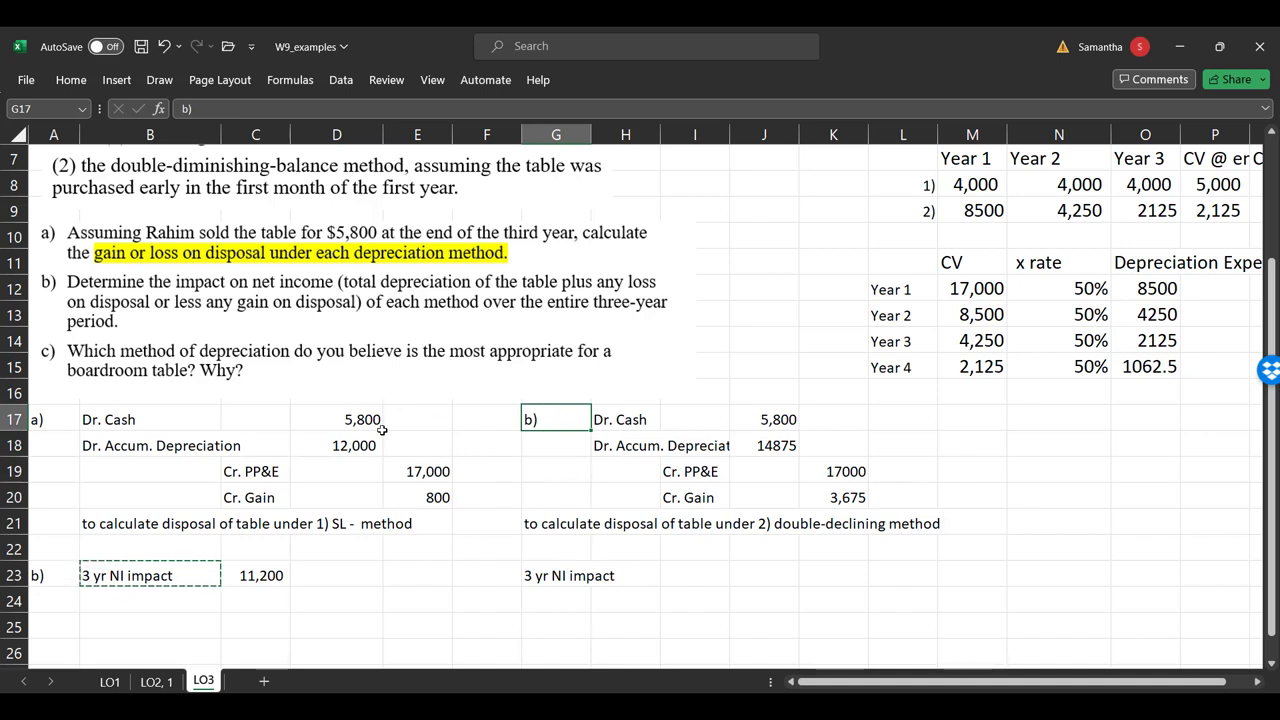
click(549, 572)
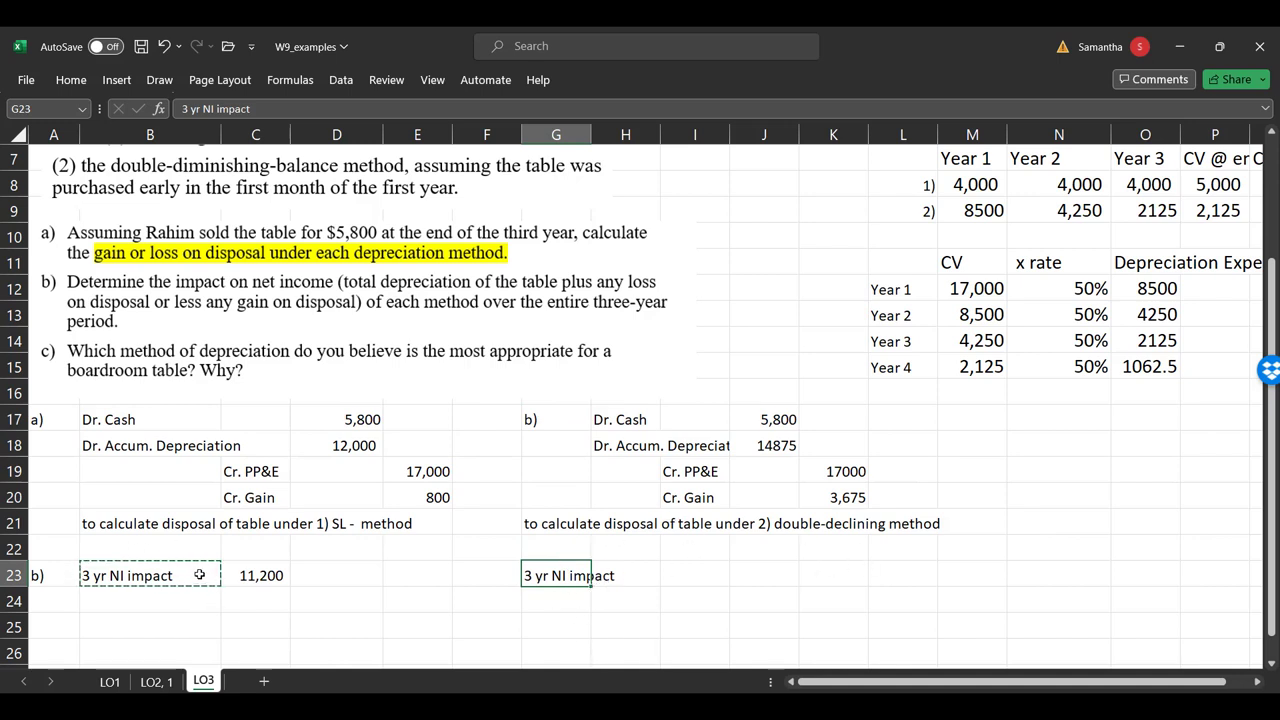
click(252, 108)
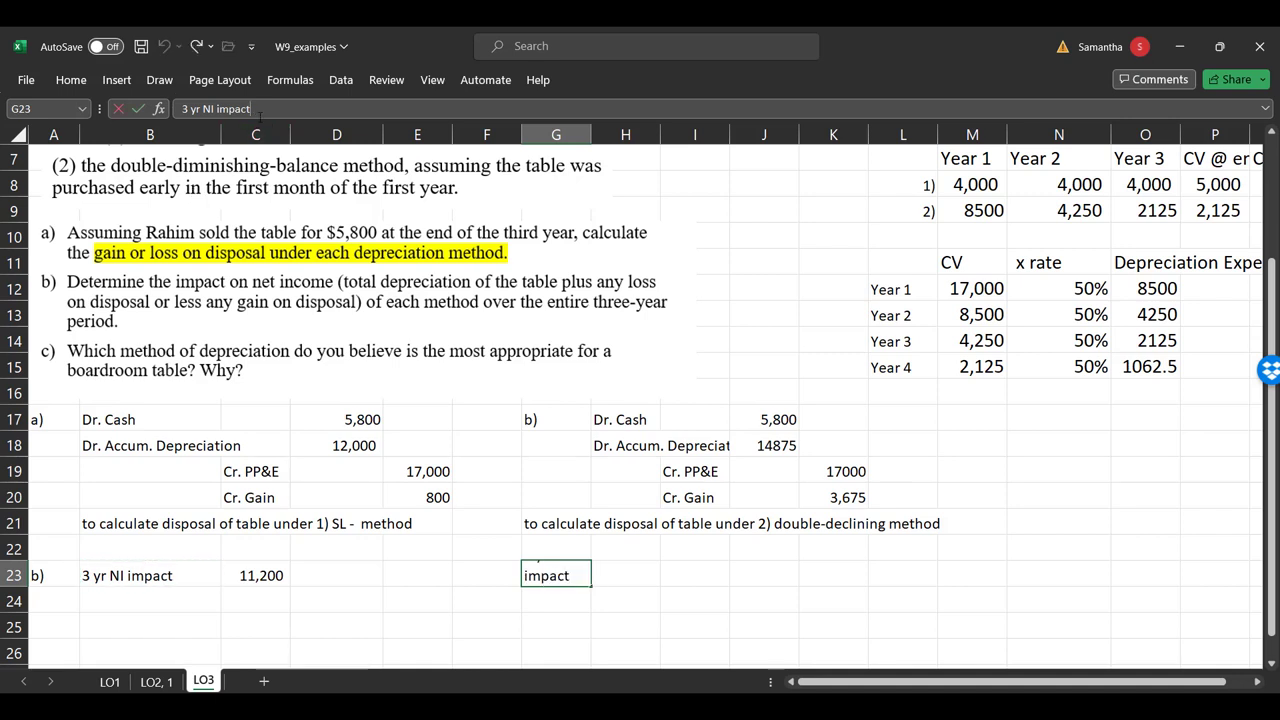
text(SL)
key(Return)
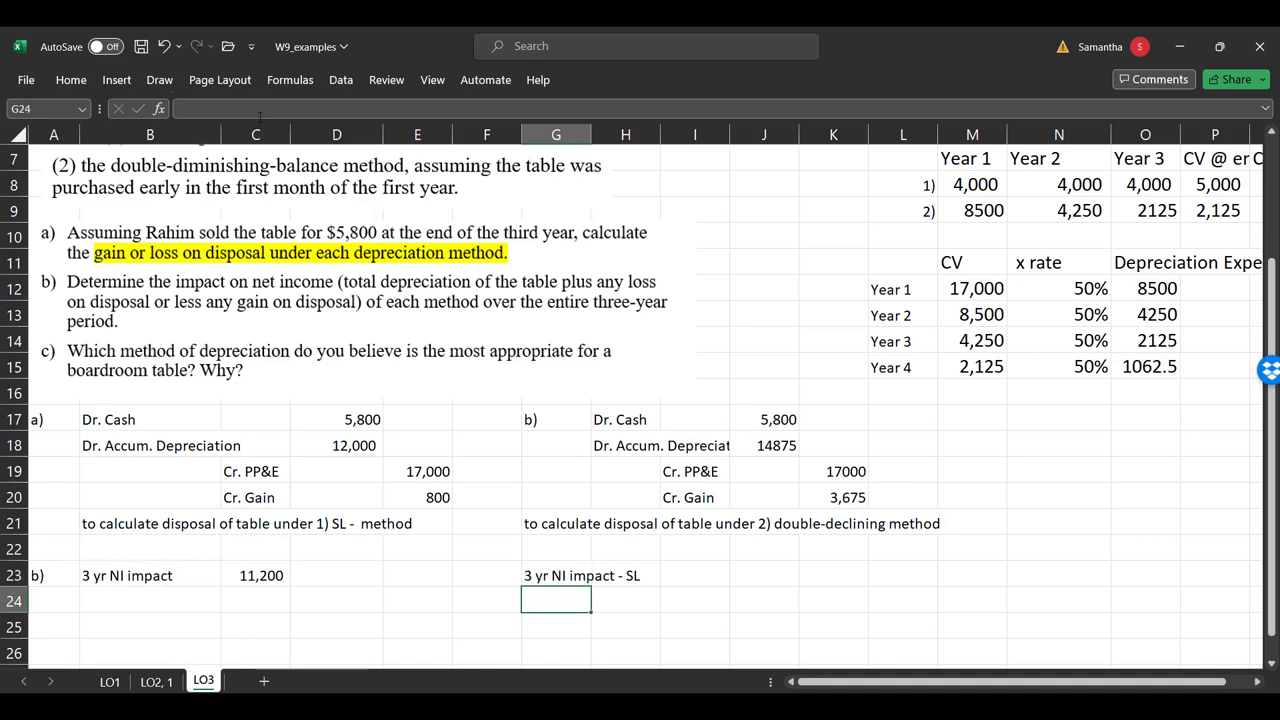
key(ctrl+z)
- Extend the net income impact label in B23 to read "3 yr NI impact - SL"
click(128, 577)
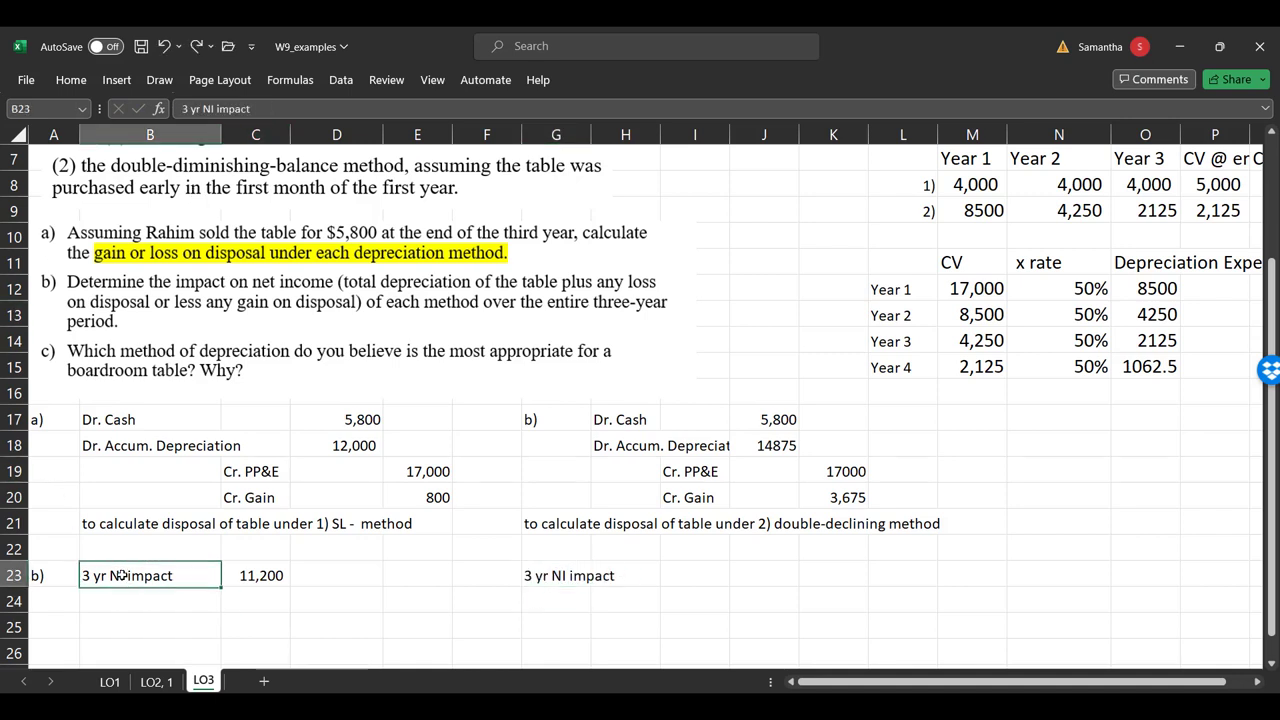
click(289, 110)
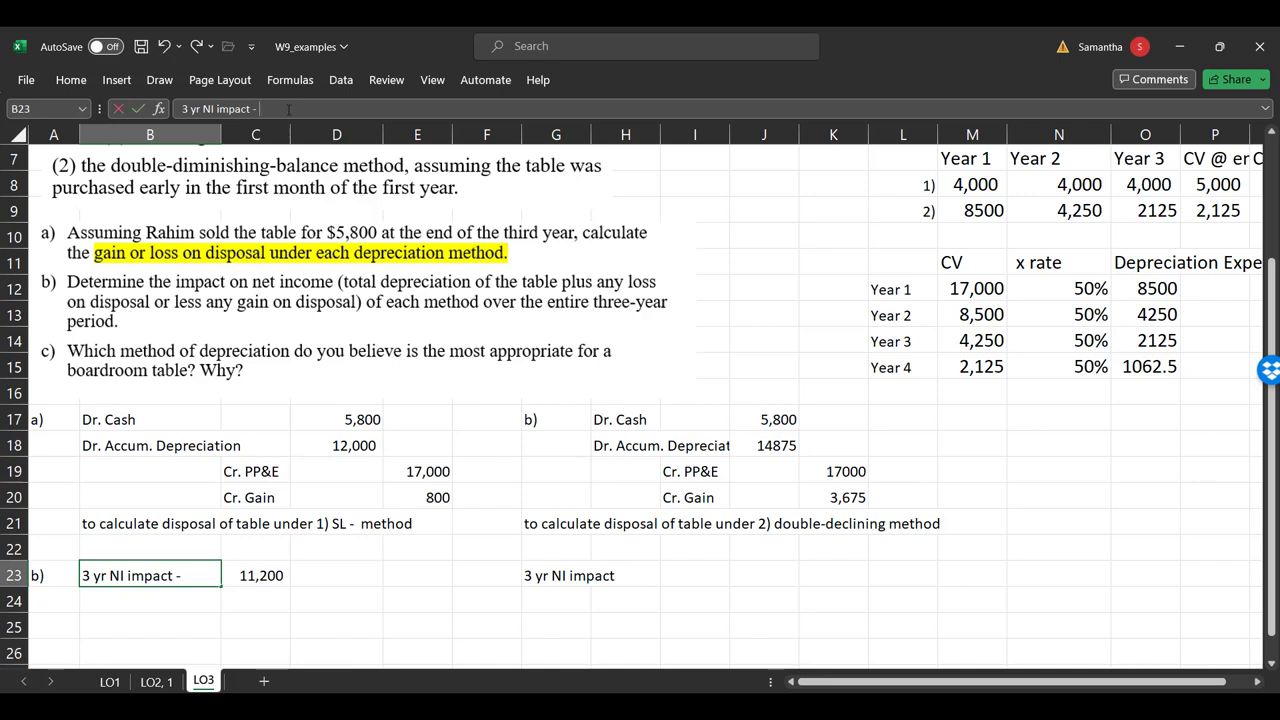
text(SL)
key(Return)
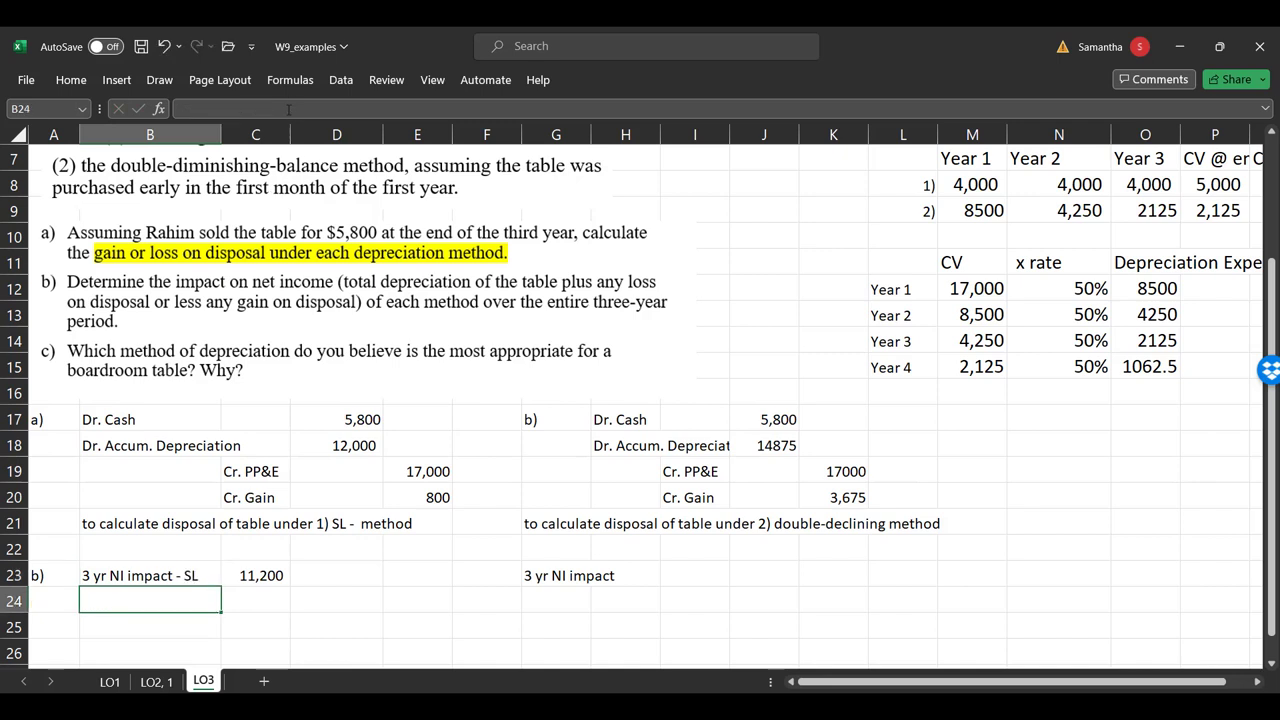
- Extend the net income impact label in G23 to read "3 yr NI impact - DD"
click(554, 586)
click(276, 108)
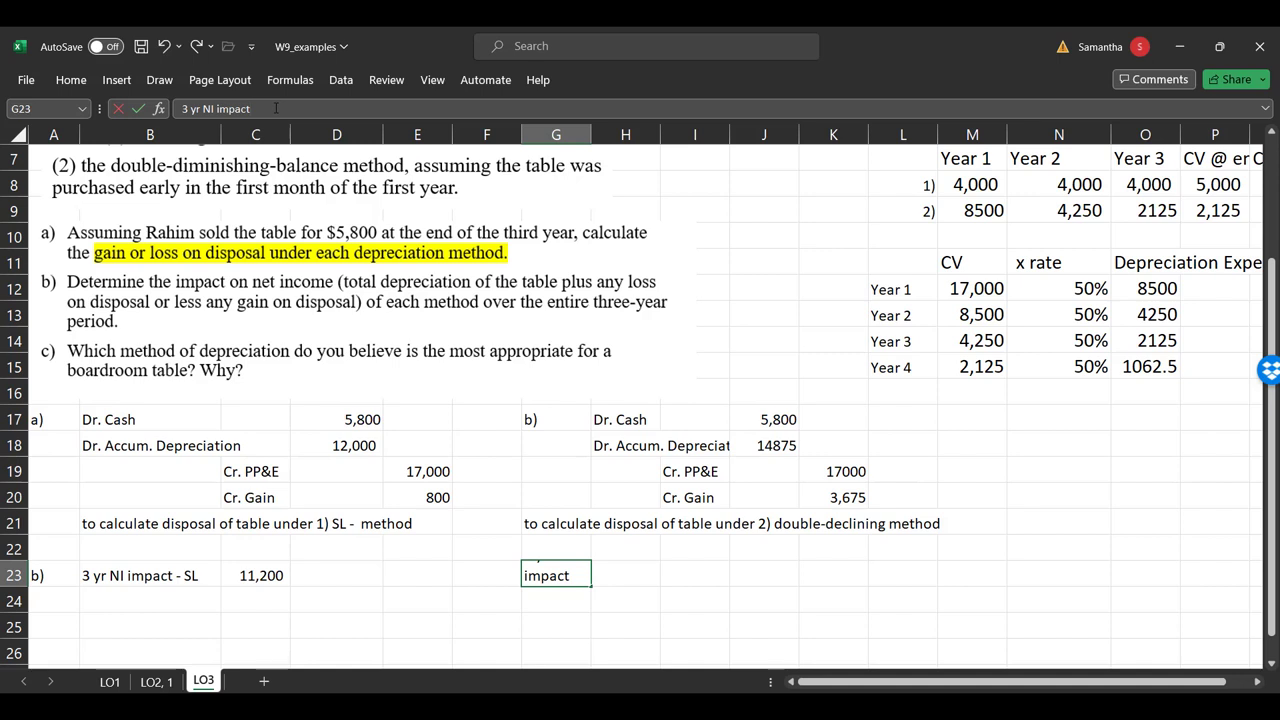
text(- DD)
key(Return)
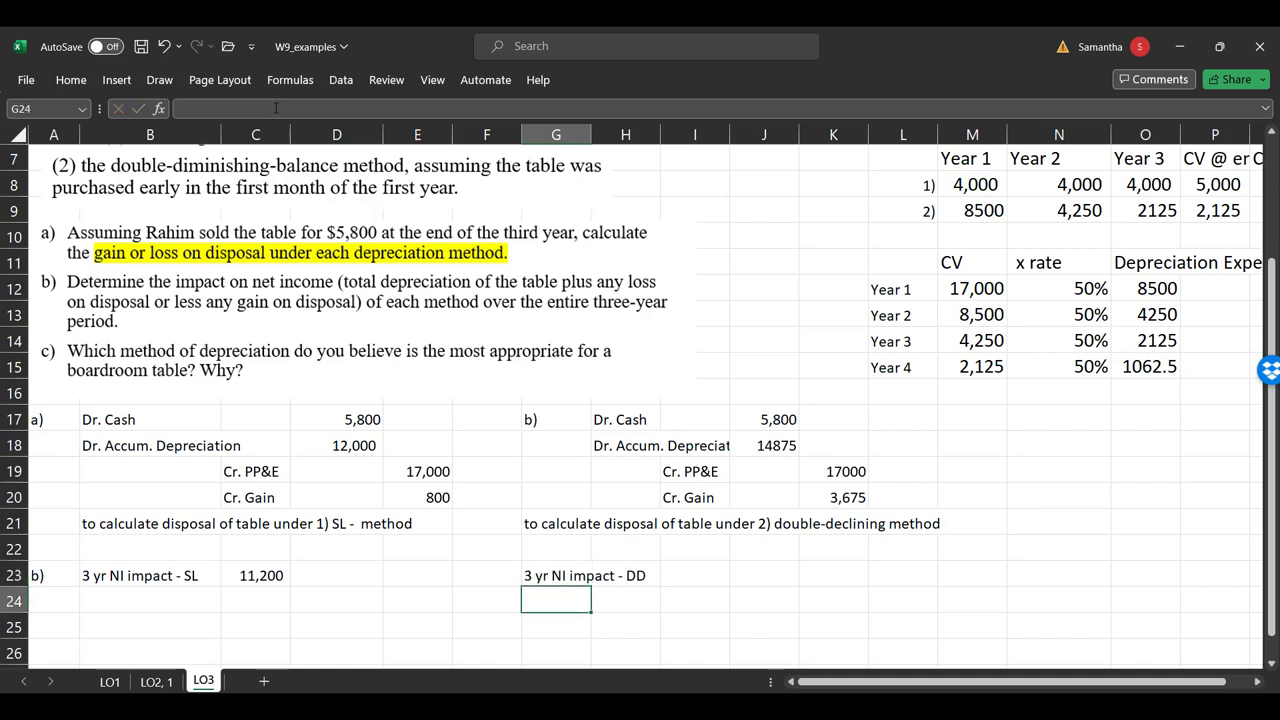
- Try to calculate the double-declining net income impact in I23 with the formula =J18=K20
key(Up)
key(Right)
key(Right)
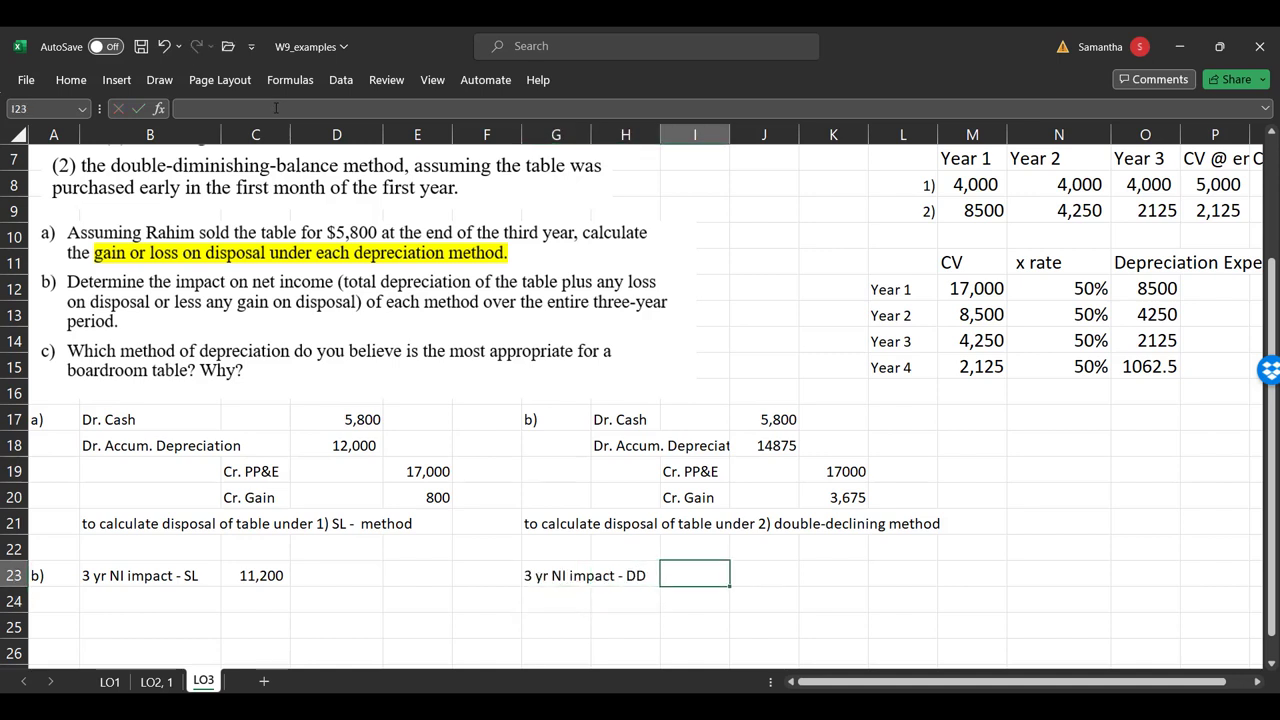
text(=)
key(Up)
key(Up)
key(Up)
key(Up)
key(Up)
key(Right)
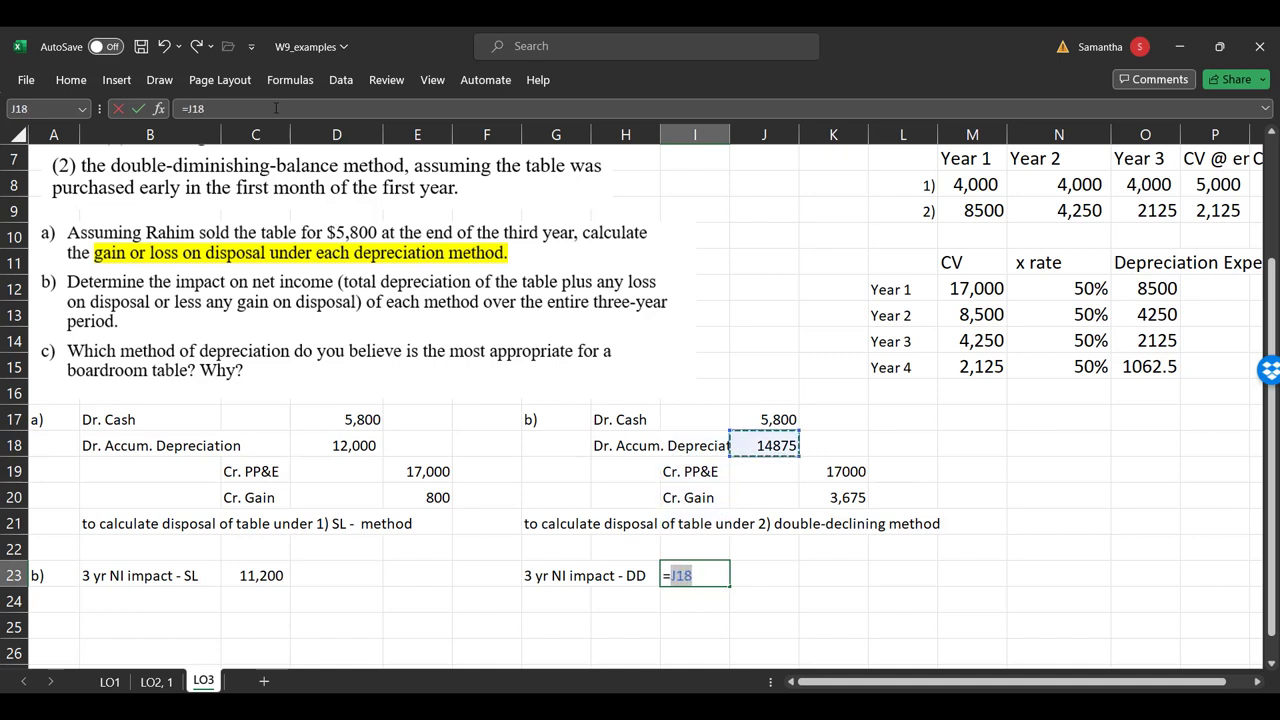
text(=)
key(Up)
key(Up)
key(Up)
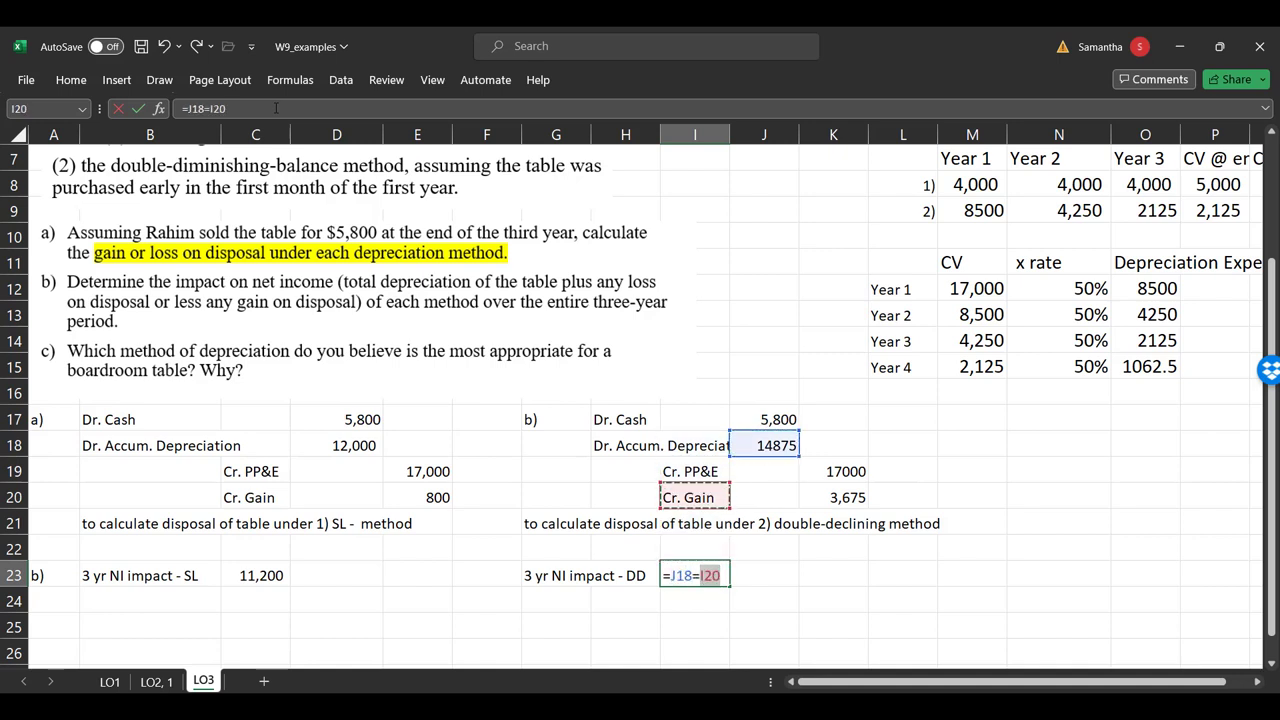
key(Right)
key(Right)
key(Return)
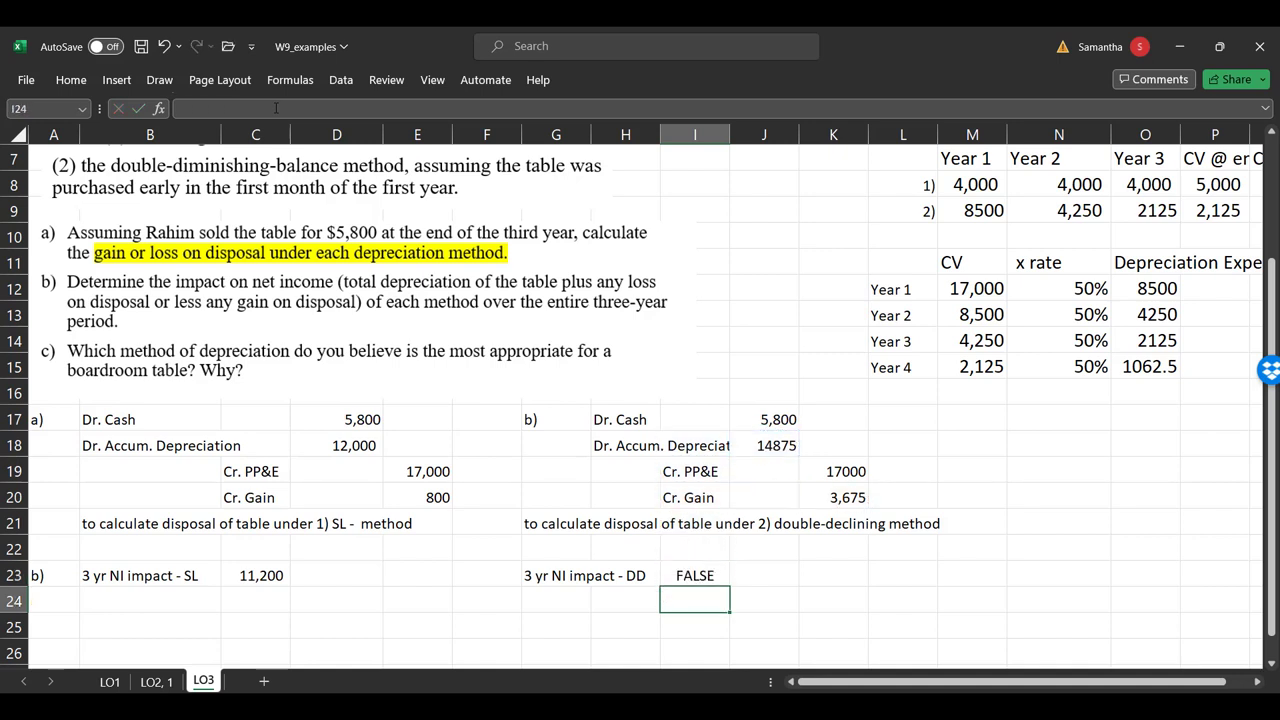
- Calculate the double-declining three-year net income impact in I23 as accumulated depreciation less the gain, using =J18-K20
key(Up)
text(=)
key(Up)
key(Up)
key(Up)
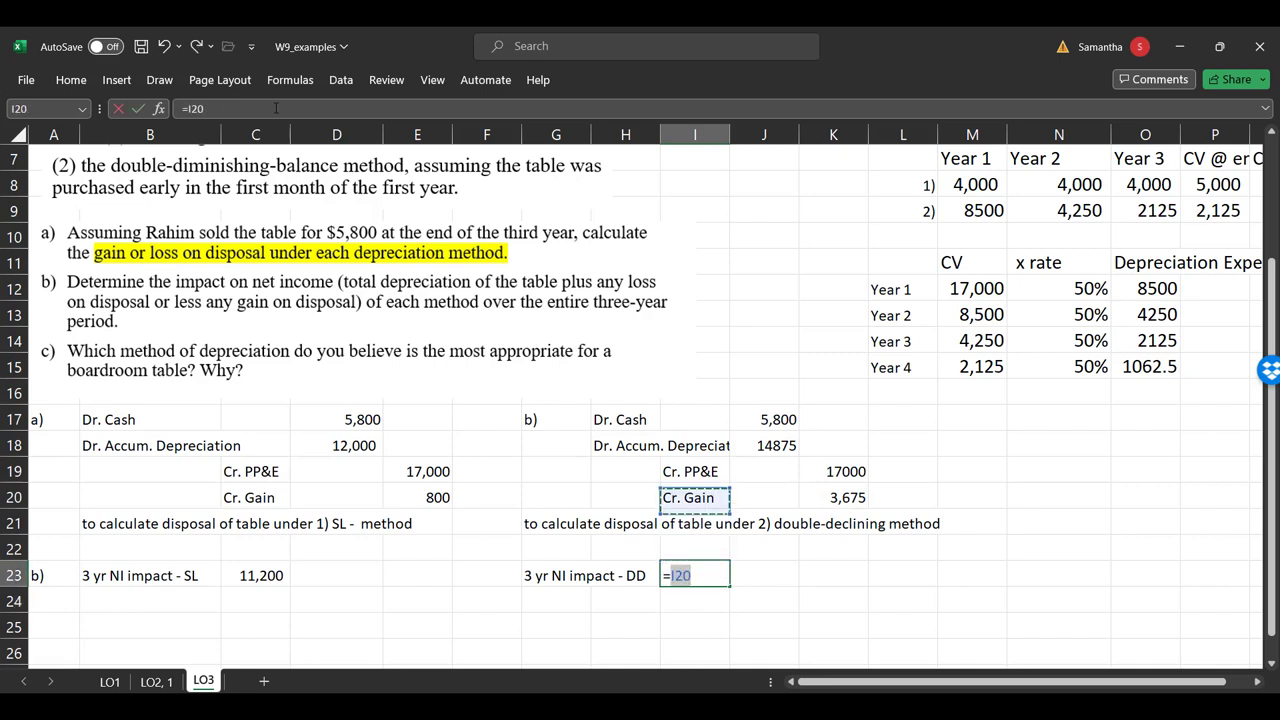
key(Up)
key(Up)
key(Right)
text(-)
key(Right)
key(Up)
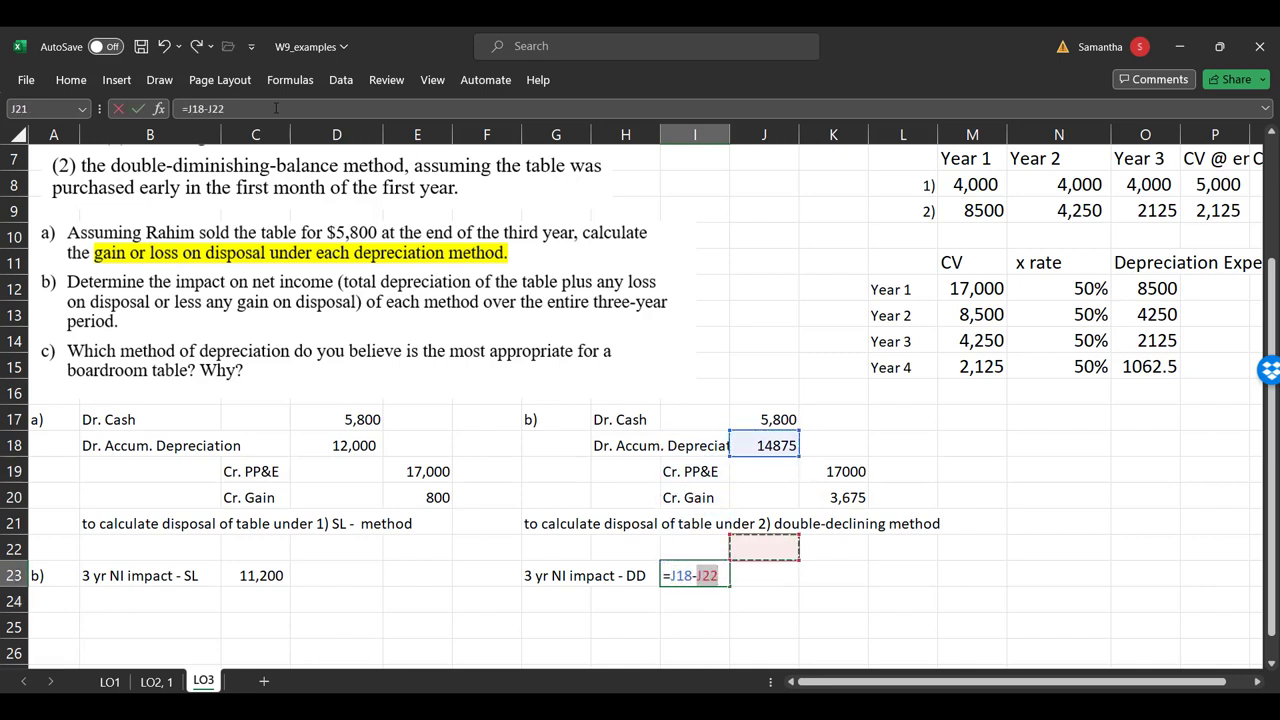
key(Up)
key(Up)
key(Right)
key(Return)
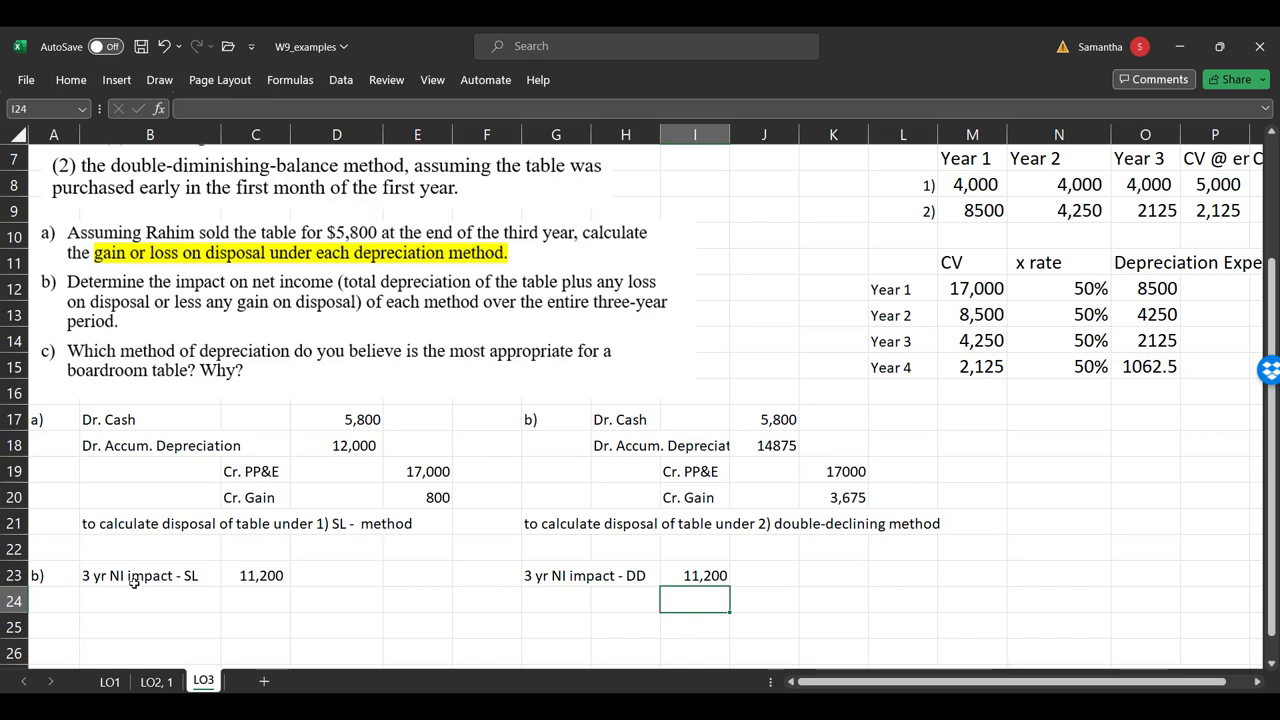
- Compare both methods' three-year net income impacts in C23 and I23, and review the straight-line gain in C20:E20
drag(134, 583, 713, 590)
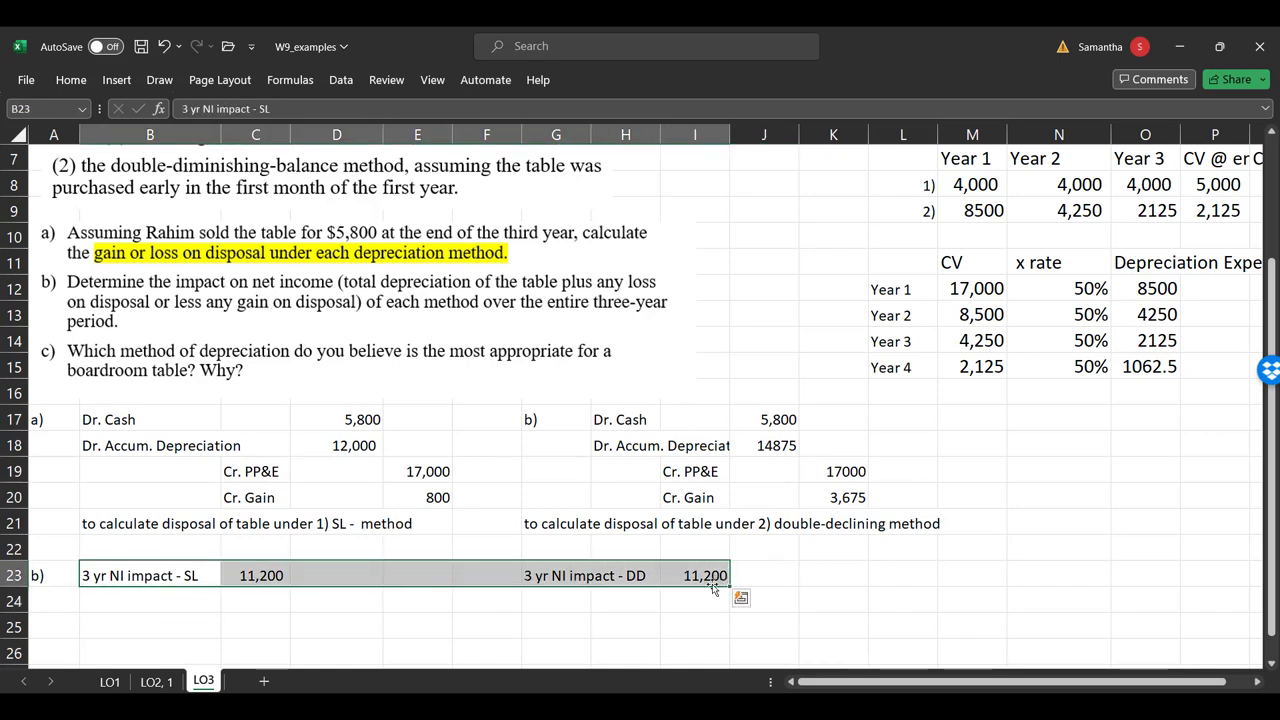
click(713, 586)
ctrl+click(255, 576)
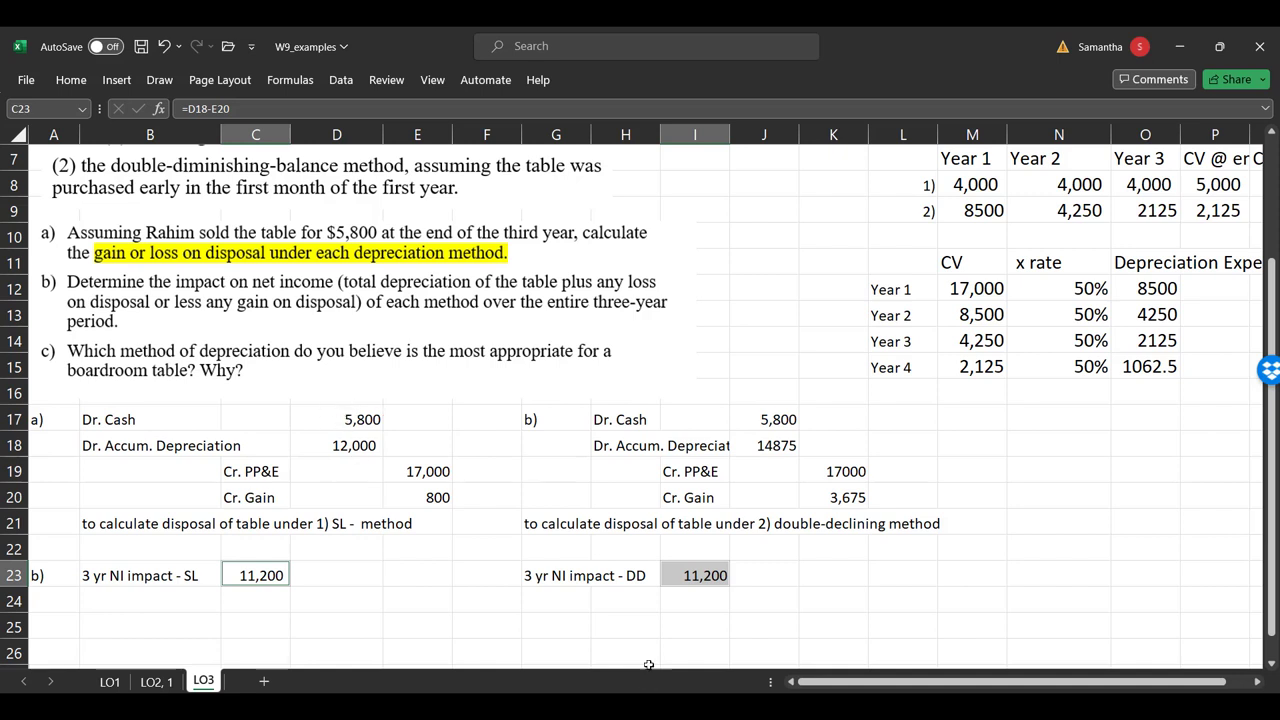
click(604, 606)
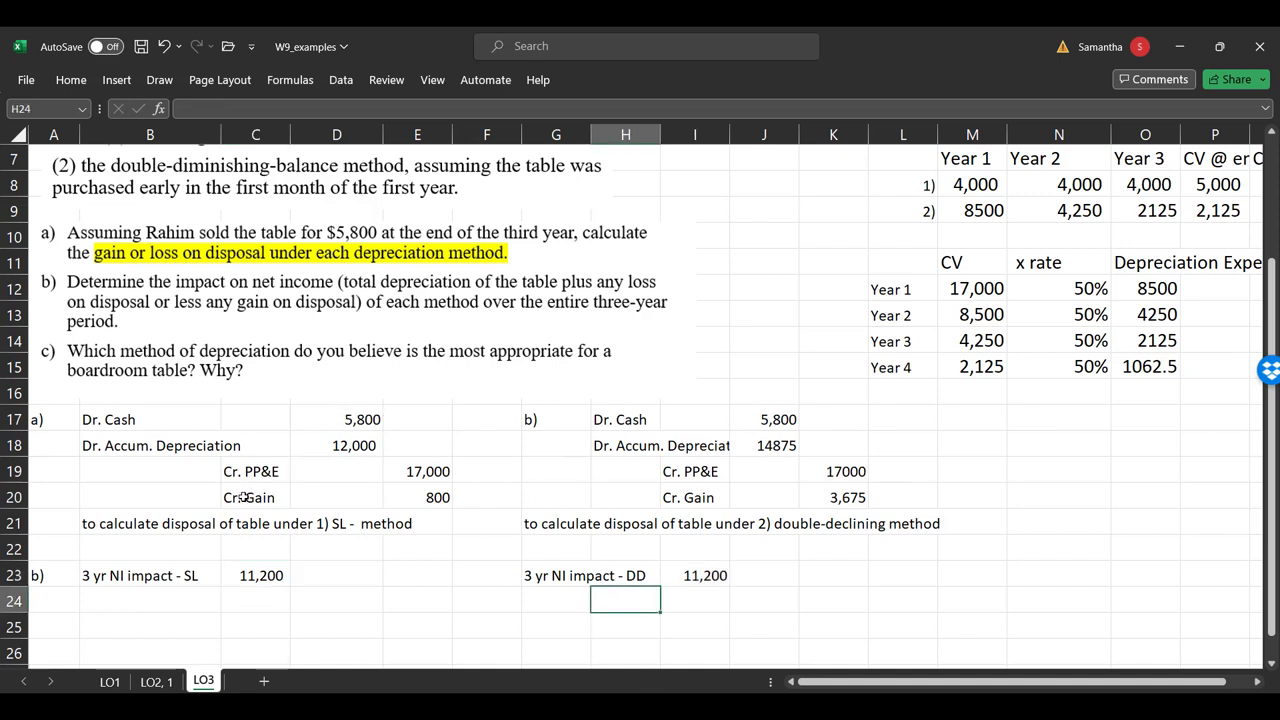
drag(242, 498, 414, 498)
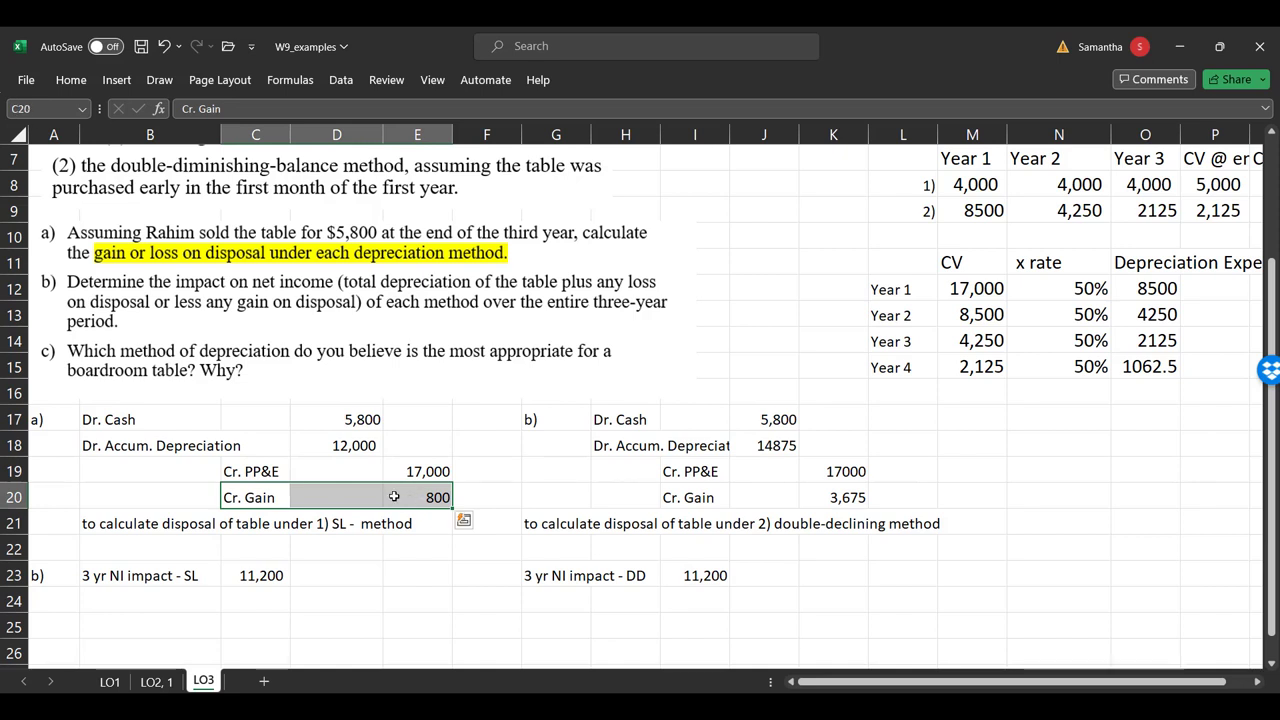
click(255, 505)
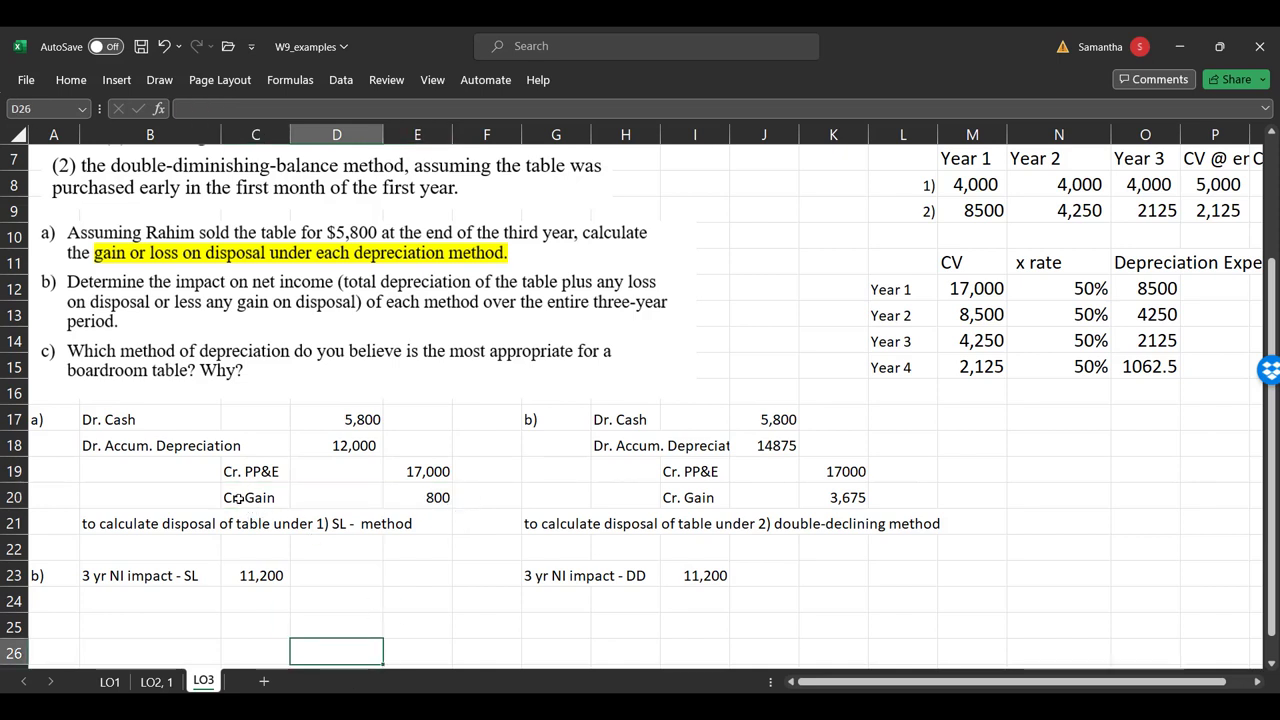
drag(238, 497, 440, 494)
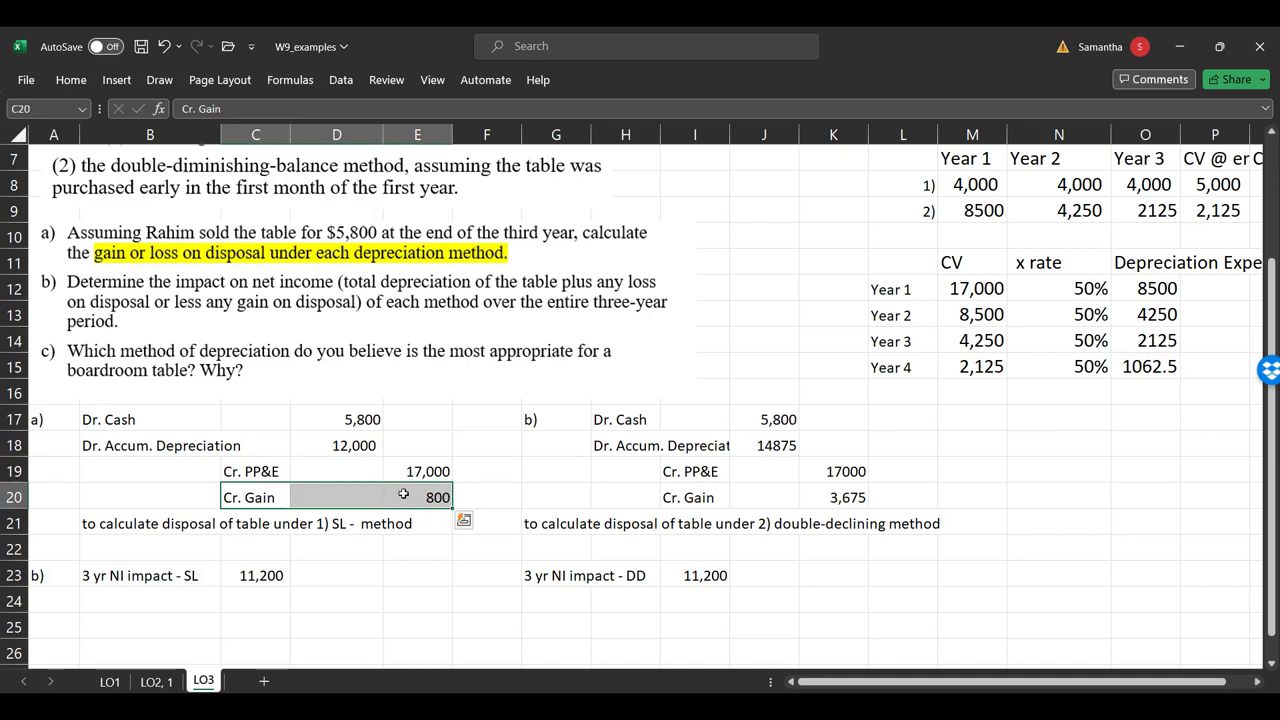